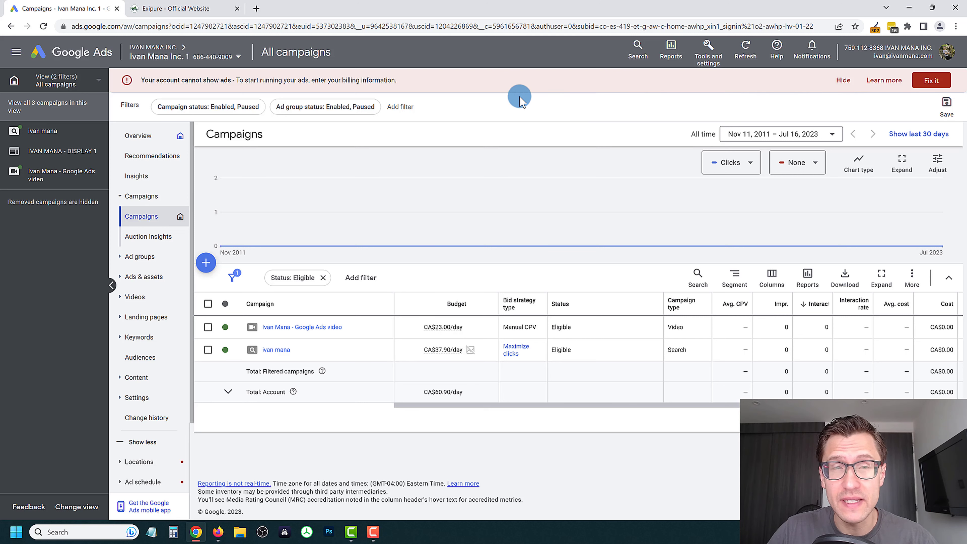
# View the Exipure product website in its open browser tab and return to the Google Ads campaigns page
pyautogui.click(205, 9)
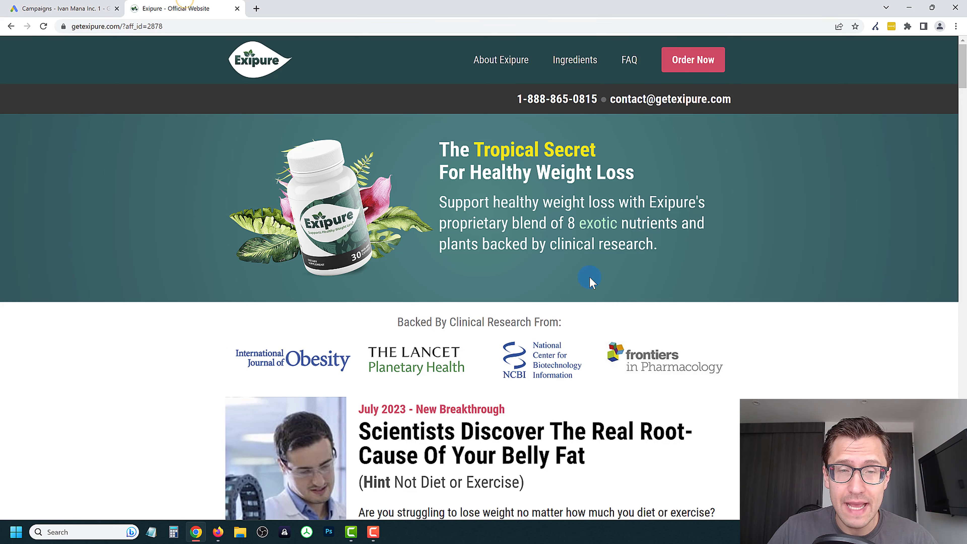
pyautogui.scroll(-3, 533, 251)
pyautogui.scroll(3, 531, 257)
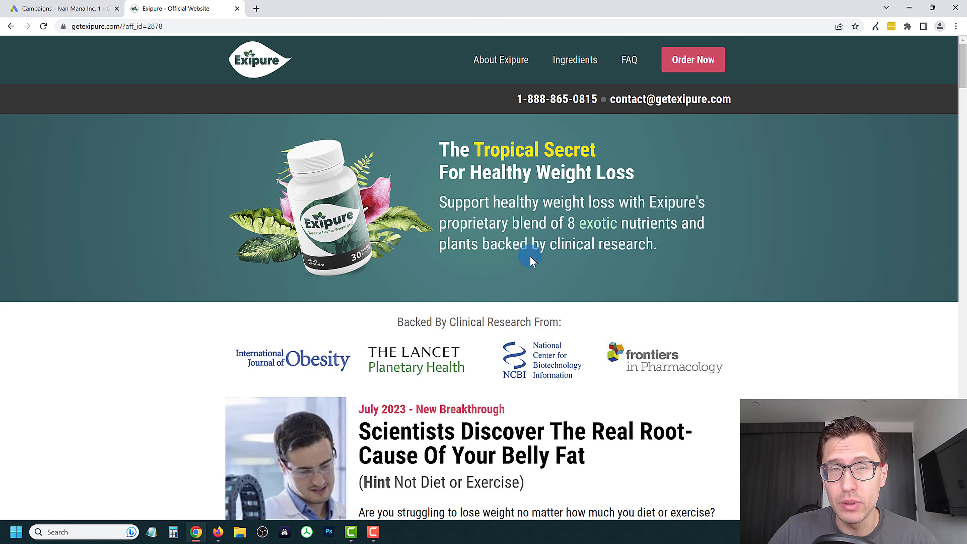
pyautogui.click(95, 8)
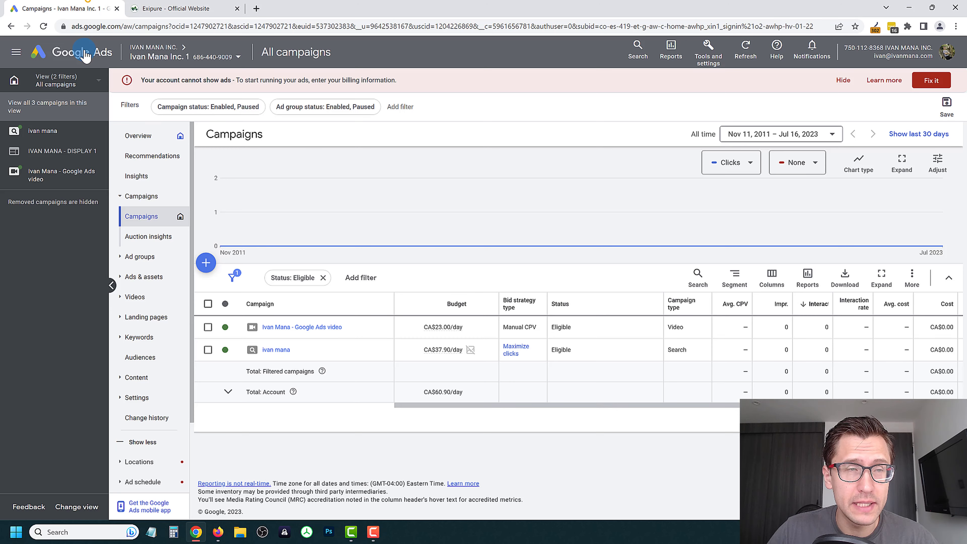
pyautogui.click(702, 59)
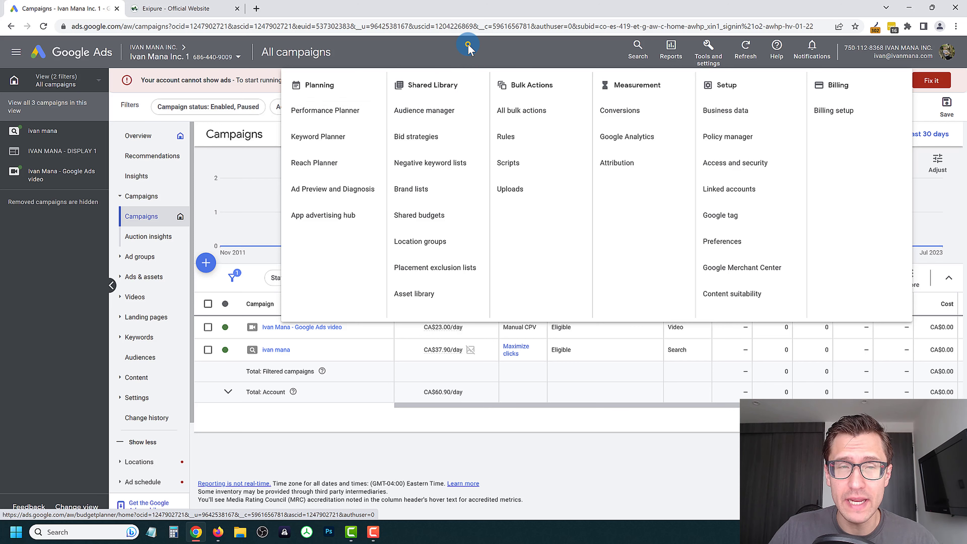
pyautogui.click(469, 46)
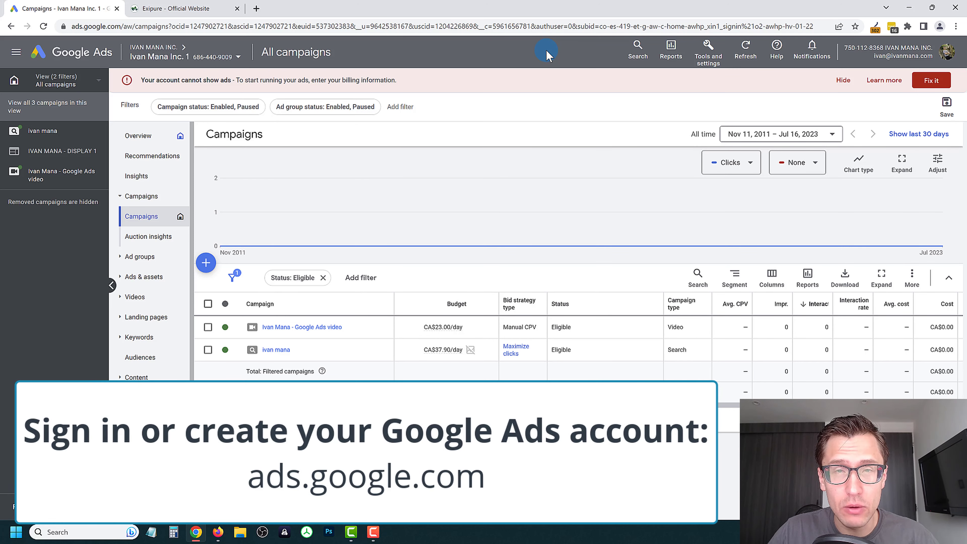
pyautogui.click(714, 52)
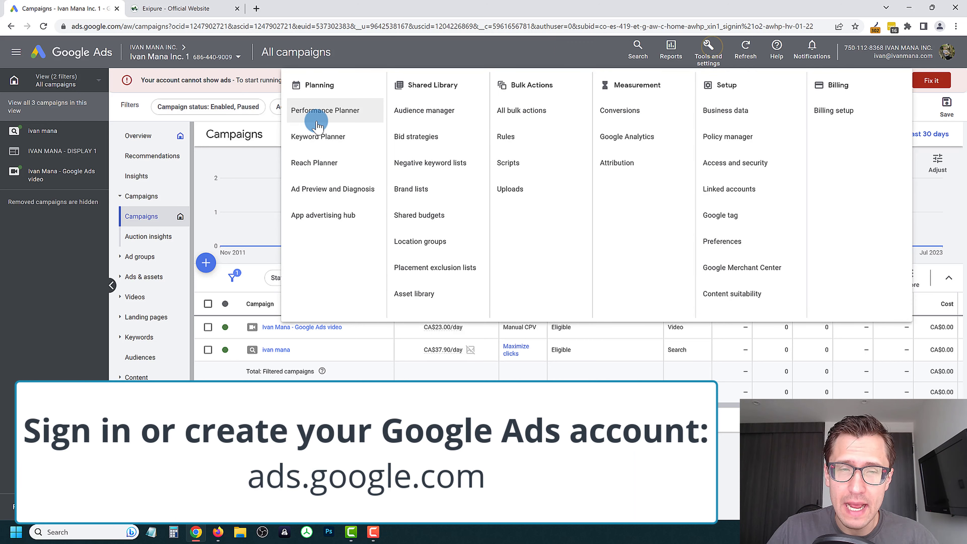
pyautogui.click(337, 133)
pyautogui.click(387, 58)
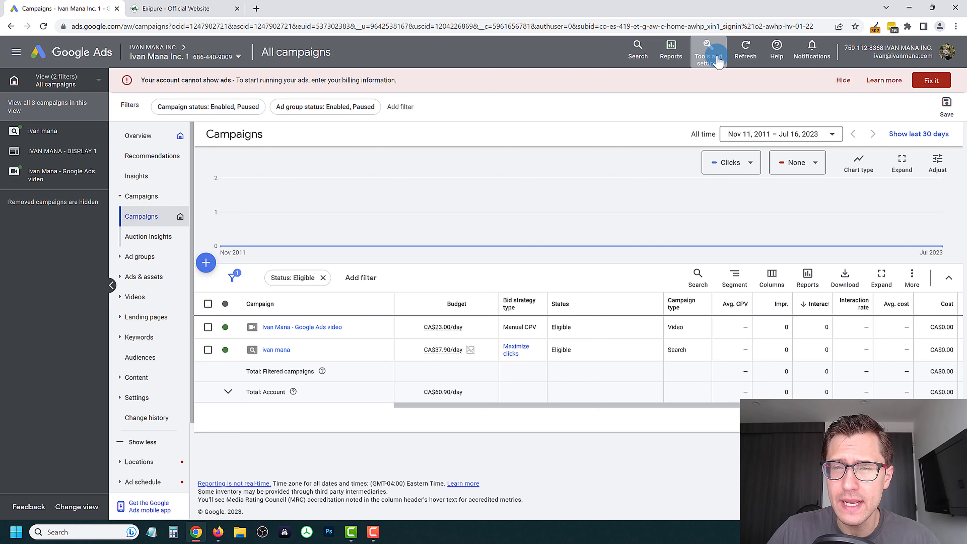
# Open the Keyword Planner and start discovering new keywords
pyautogui.click(698, 63)
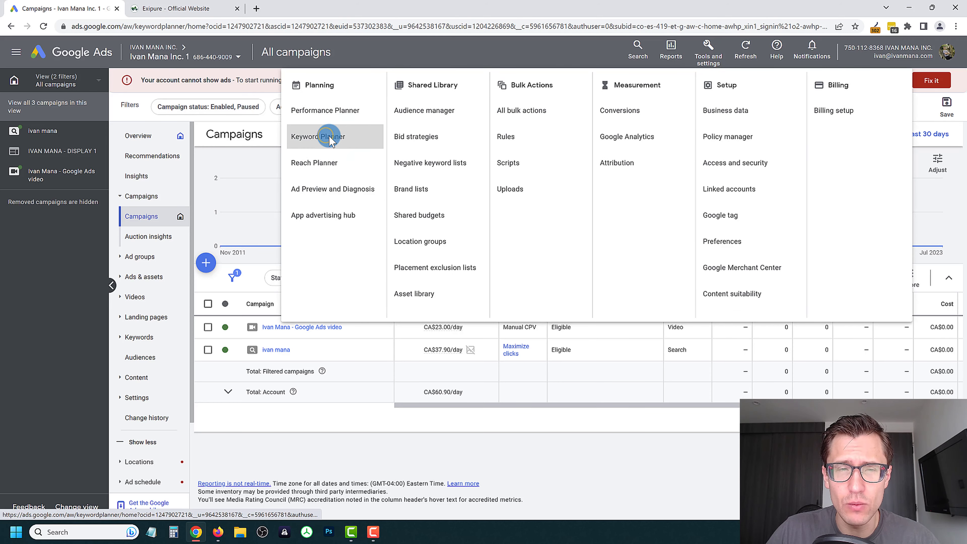
pyautogui.click(323, 136)
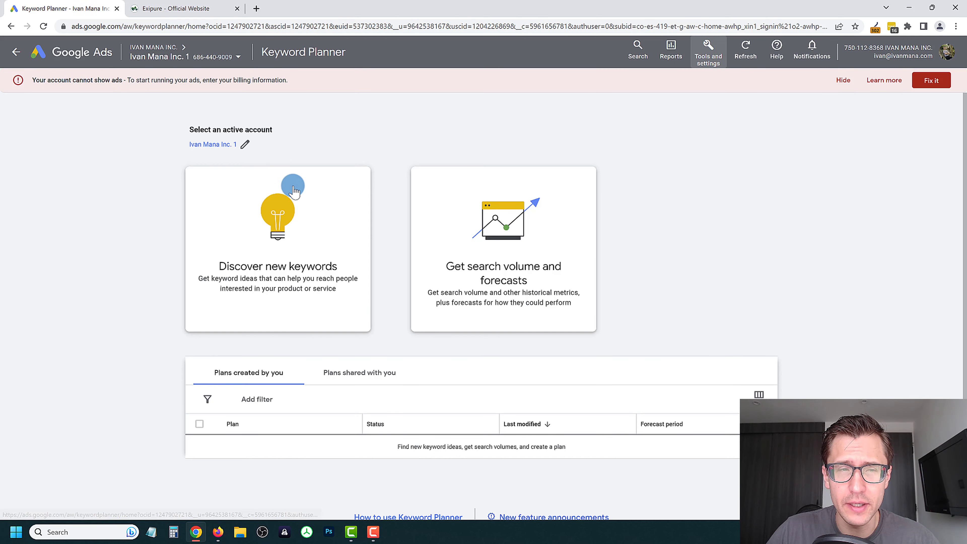
pyautogui.click(294, 273)
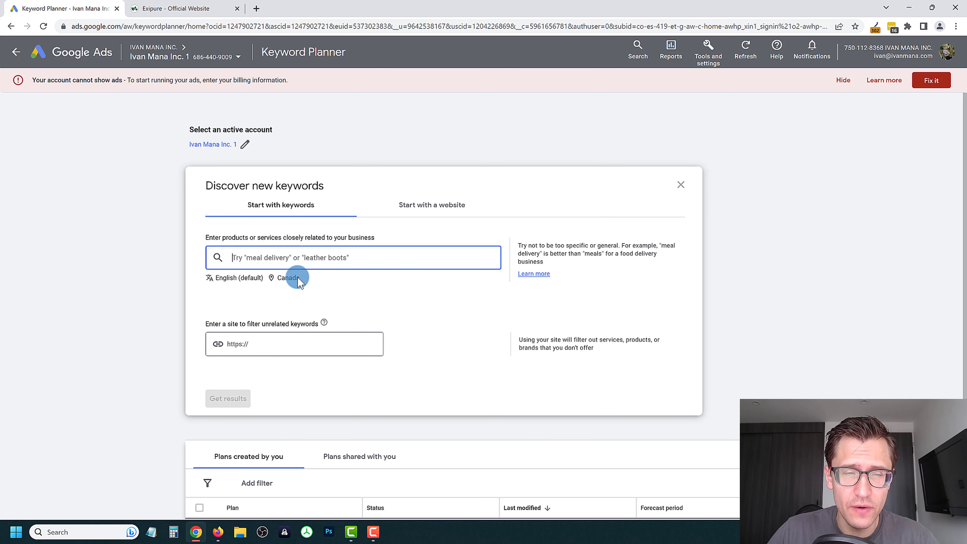
# Add the country United States to the targeted locations for the keyword search and save the location settings
pyautogui.click(287, 278)
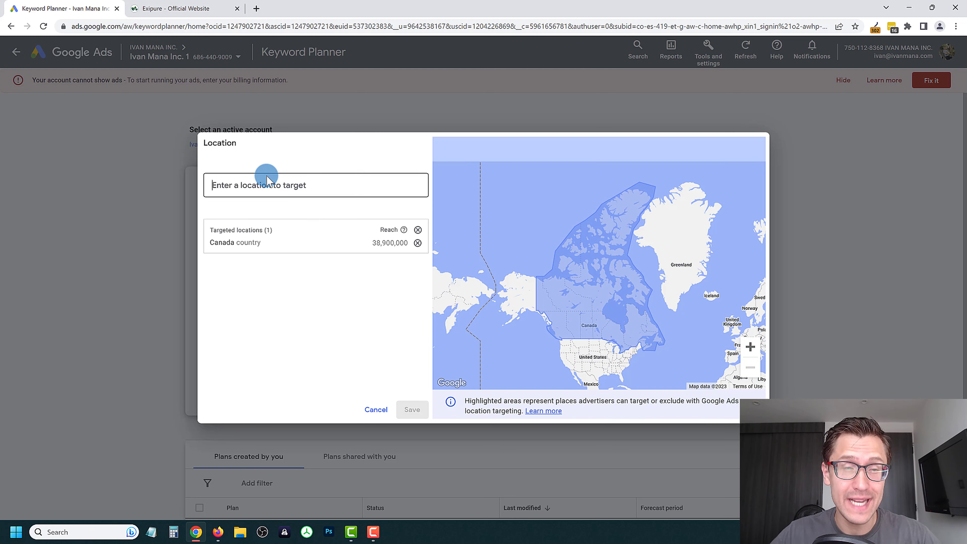
pyautogui.write('UNIVE')
pyautogui.press('BackSpace')
pyautogui.press('BackSpace')
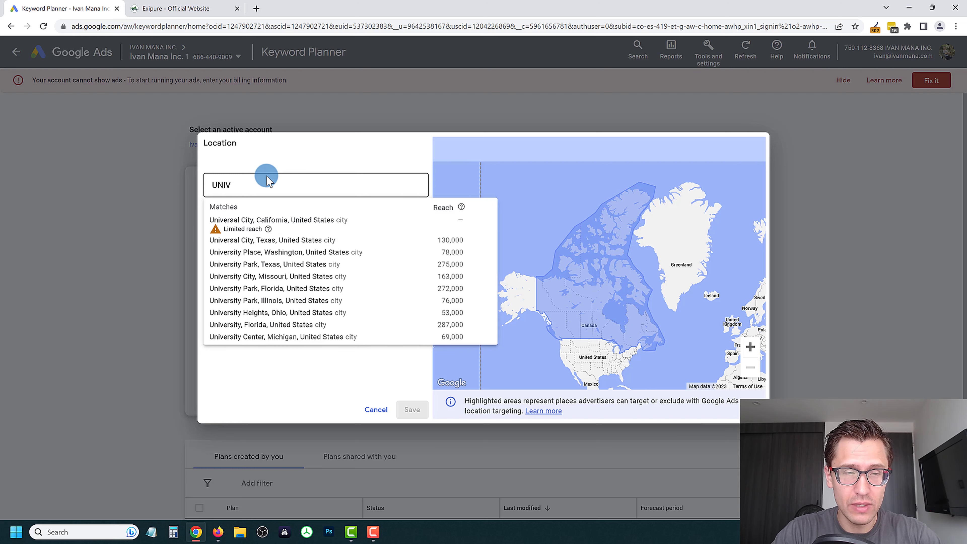
pyautogui.write('TED')
pyautogui.click(241, 218)
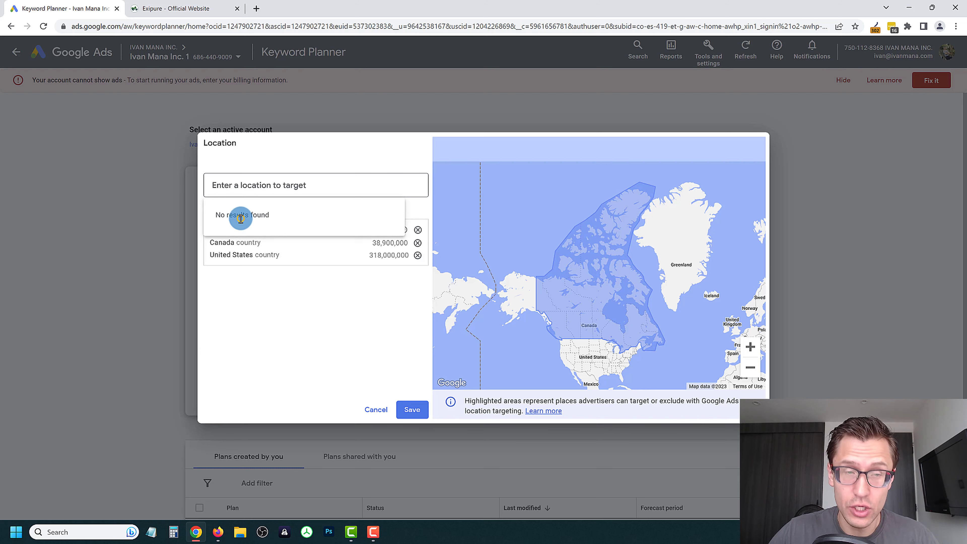
pyautogui.click(407, 406)
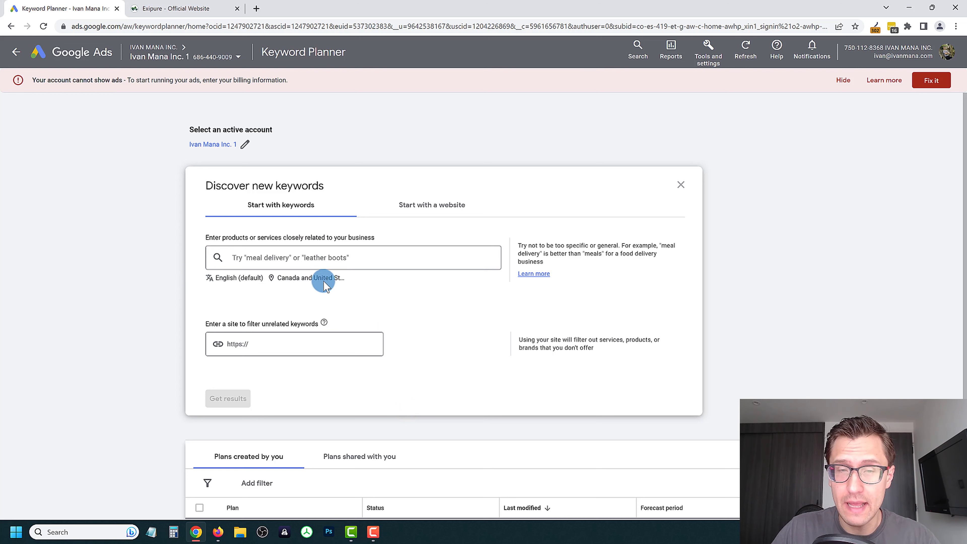
# Examine the headline and opening section of the Exipure sales page for words usable as keywords
pyautogui.click(279, 259)
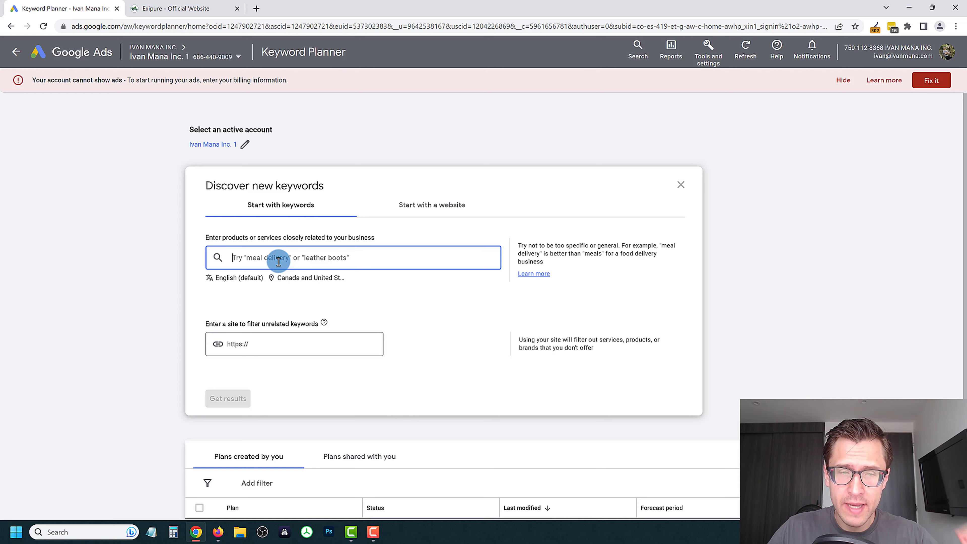
pyautogui.click(200, 9)
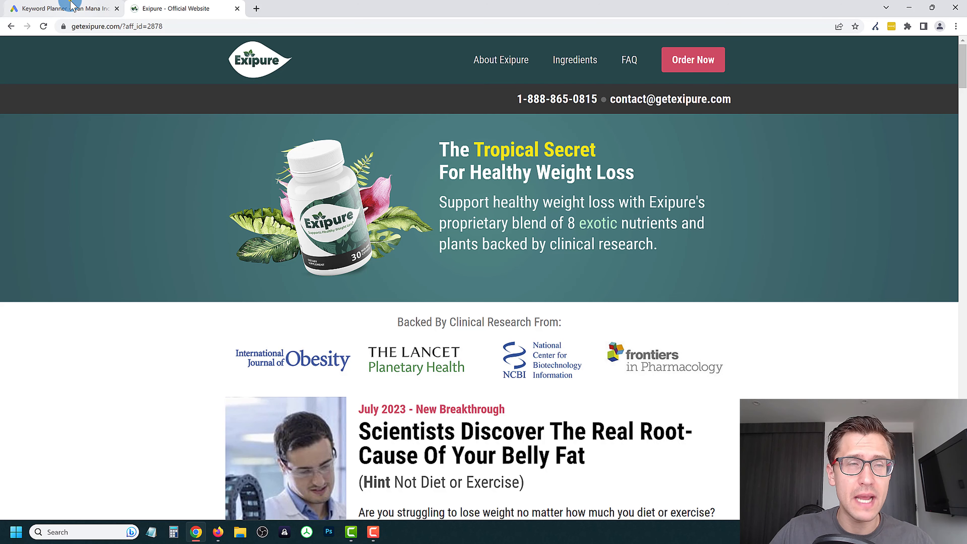
pyautogui.click(67, 8)
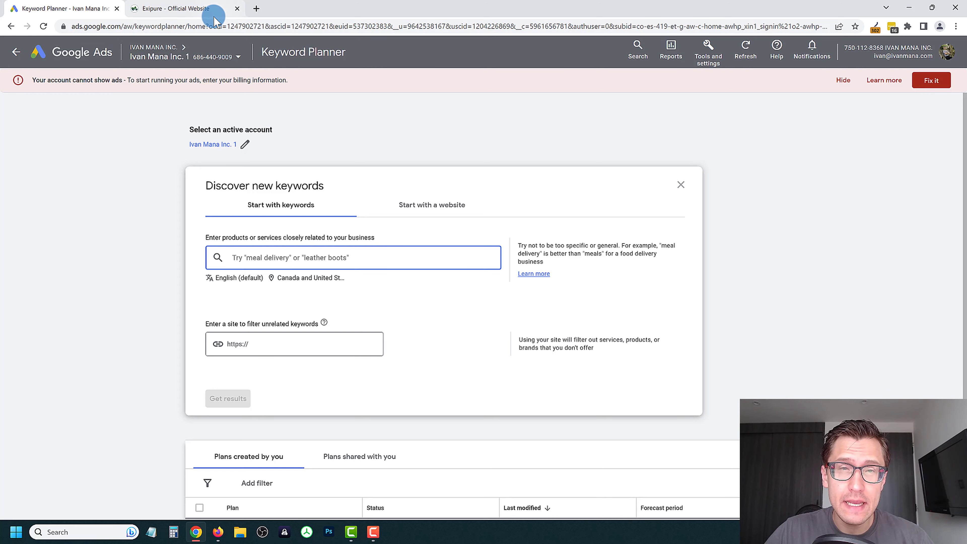
pyautogui.moveTo(205, 9)
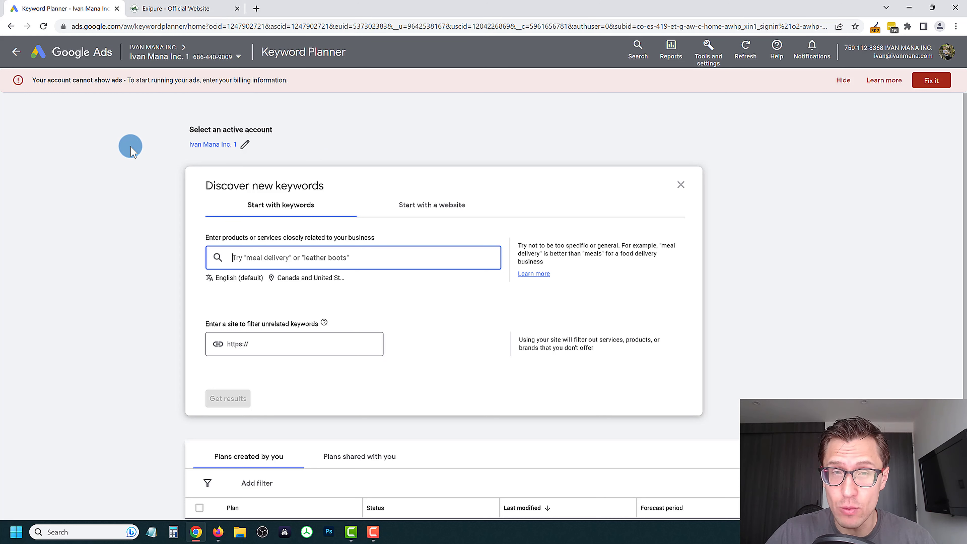
pyautogui.click(175, 8)
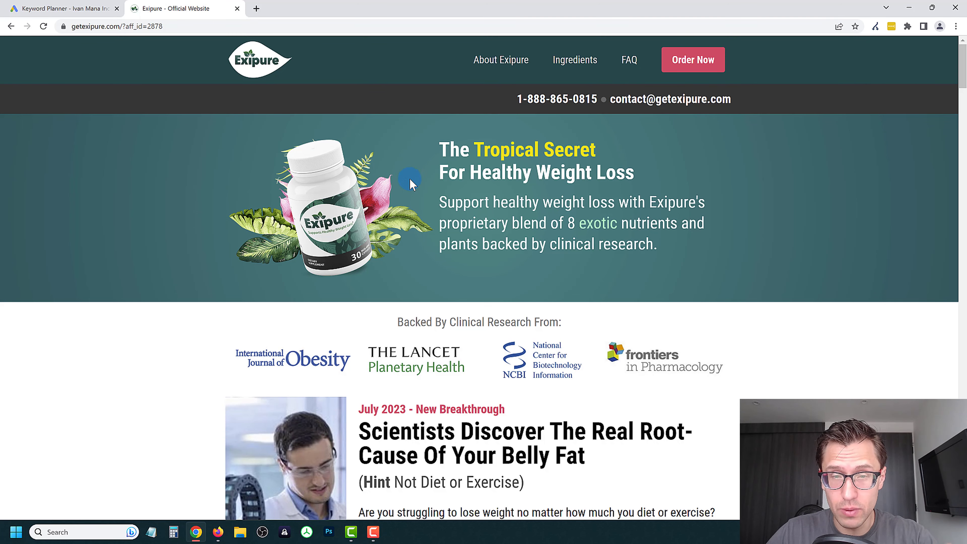
pyautogui.scroll(-5, 516, 214)
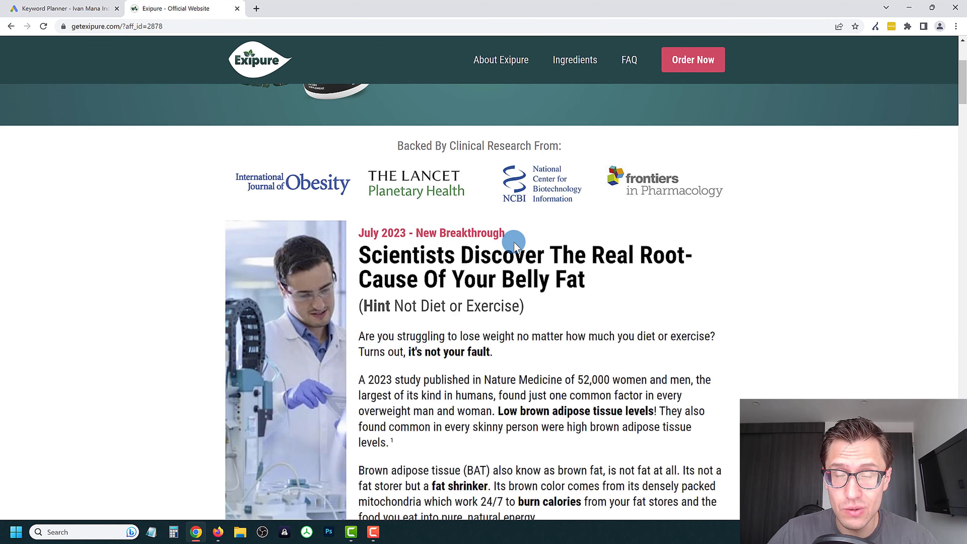
pyautogui.scroll(5, 513, 243)
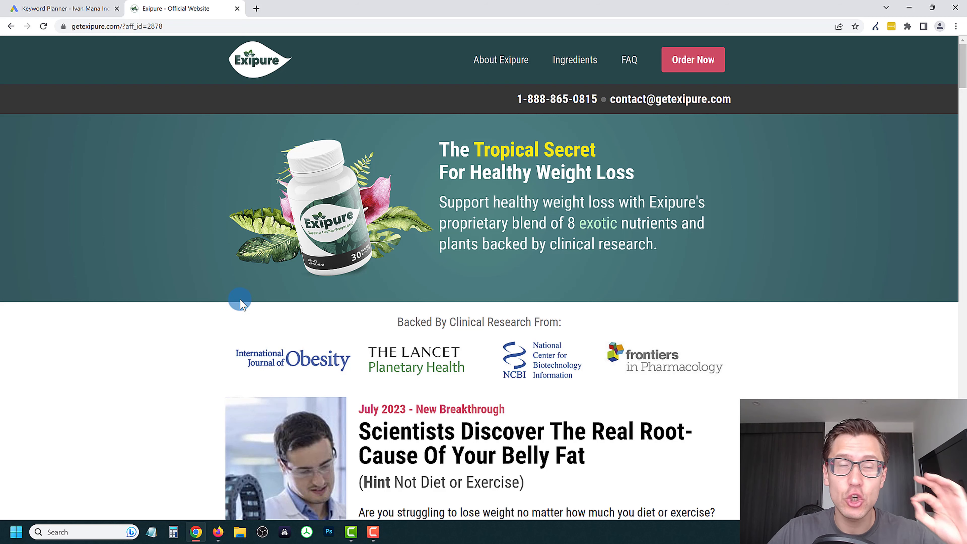
# Open Notepad and write "tropical weight loss" as the first line of a keyword list
pyautogui.click(151, 532)
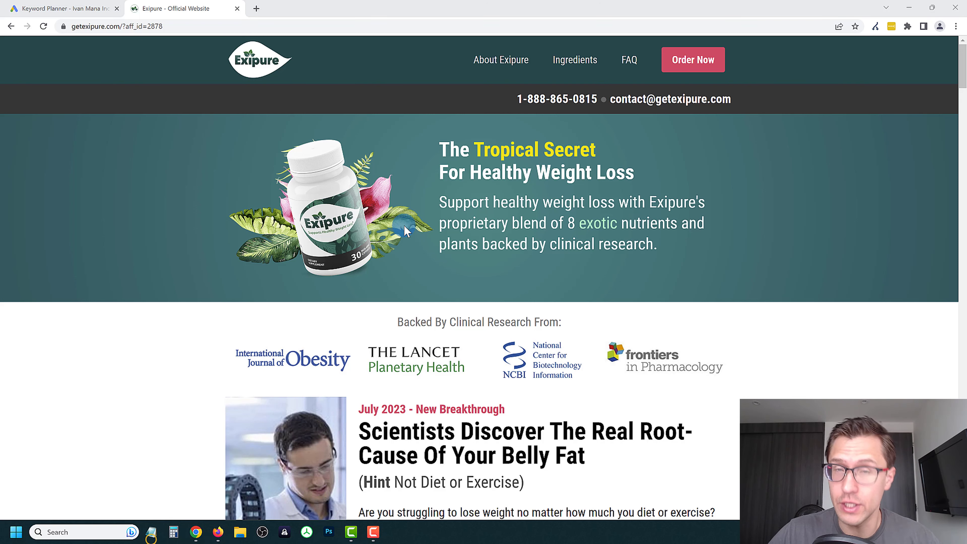
pyautogui.write('T')
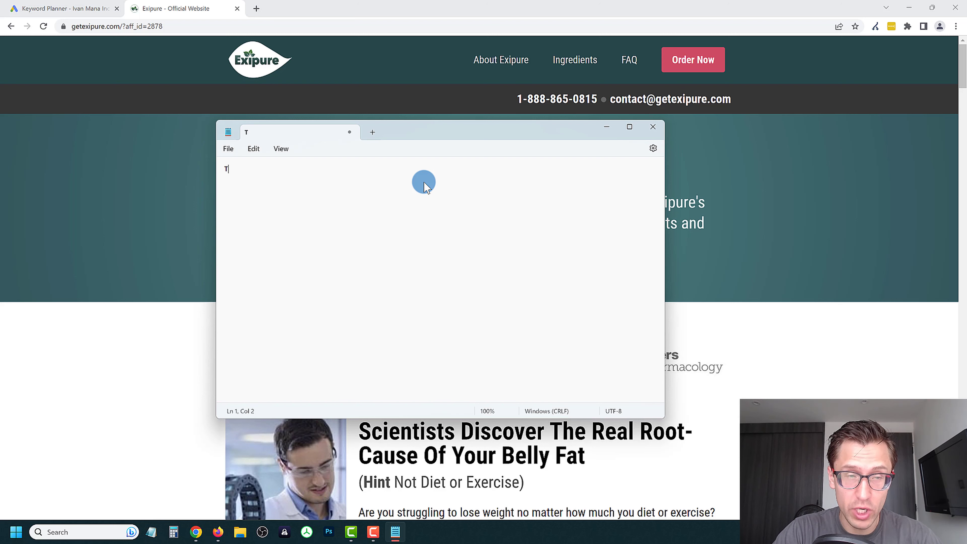
pyautogui.write('ro')
pyautogui.press('BackSpace')
pyautogui.press('BackSpace')
pyautogui.press('BackSpace')
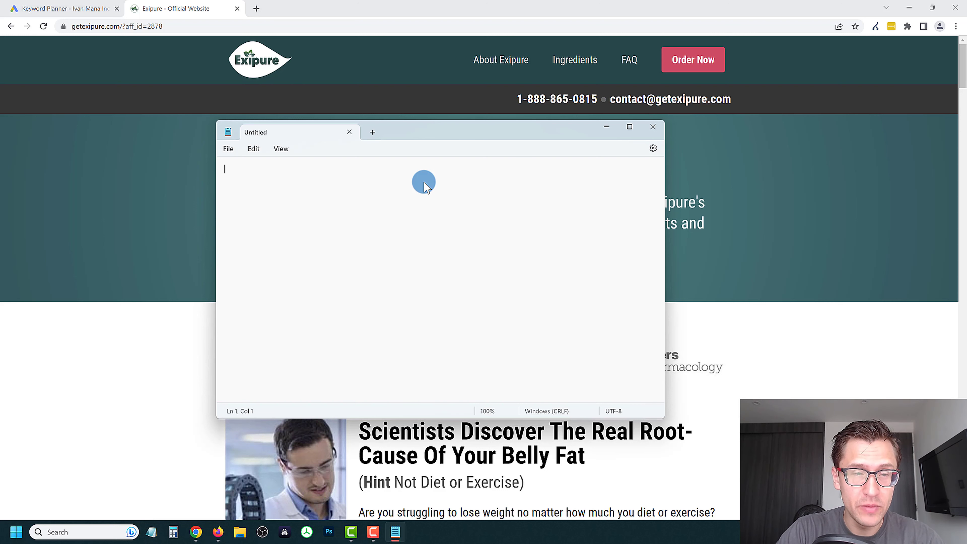
pyautogui.write('tropical weight loss')
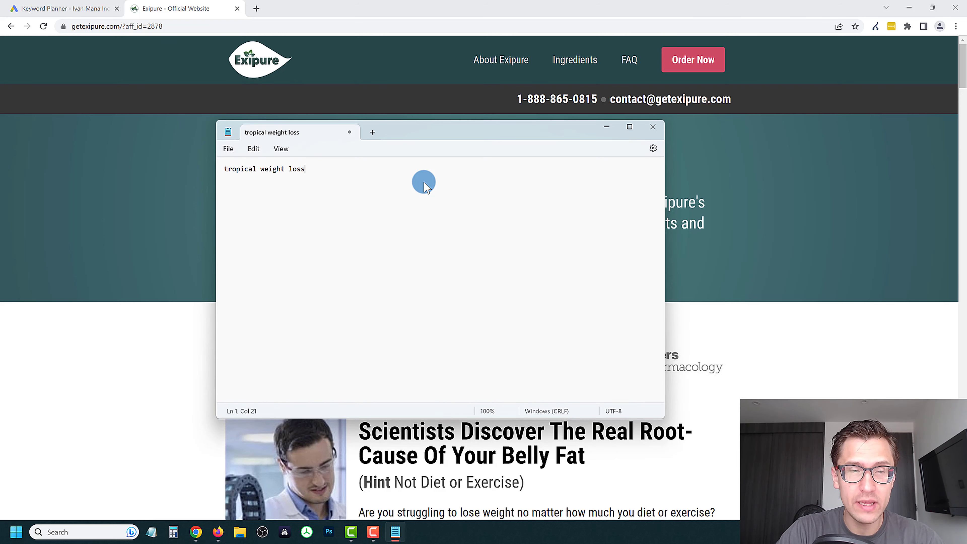
pyautogui.press('Return')
# Check the Exipure sales page for further ideas and add "no diet weight loss" as the second line in Notepad
pyautogui.click(174, 139)
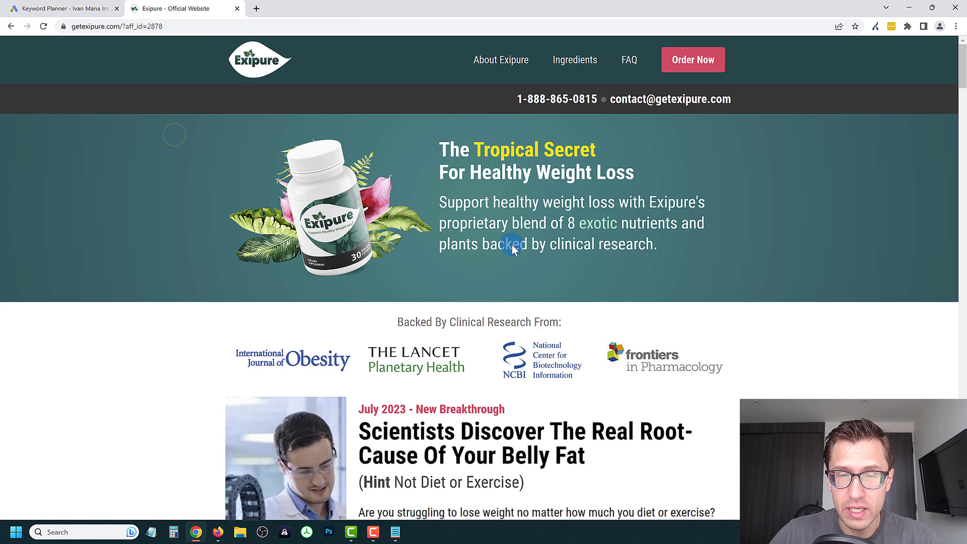
pyautogui.scroll(-1, 506, 269)
pyautogui.scroll(-2, 506, 269)
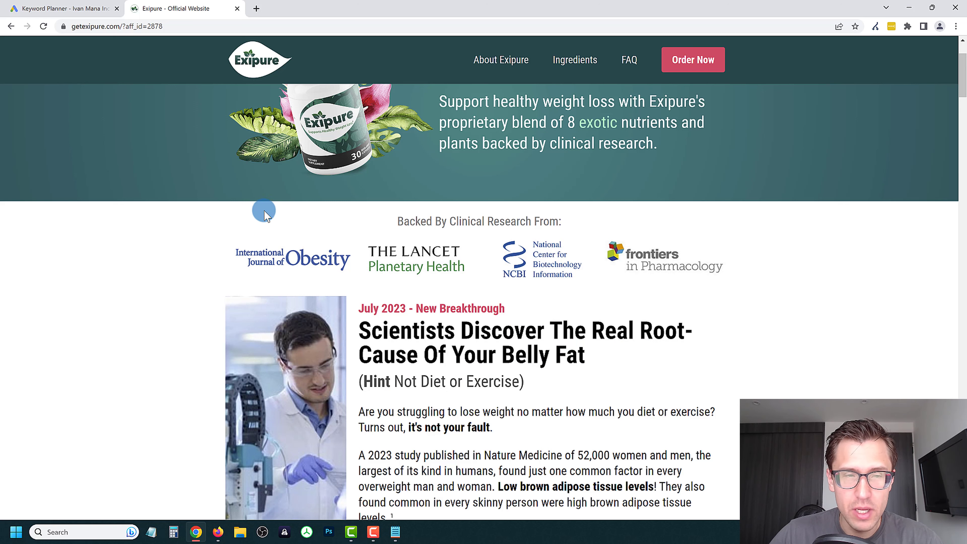
pyautogui.hotkey('alt', 'Tab')
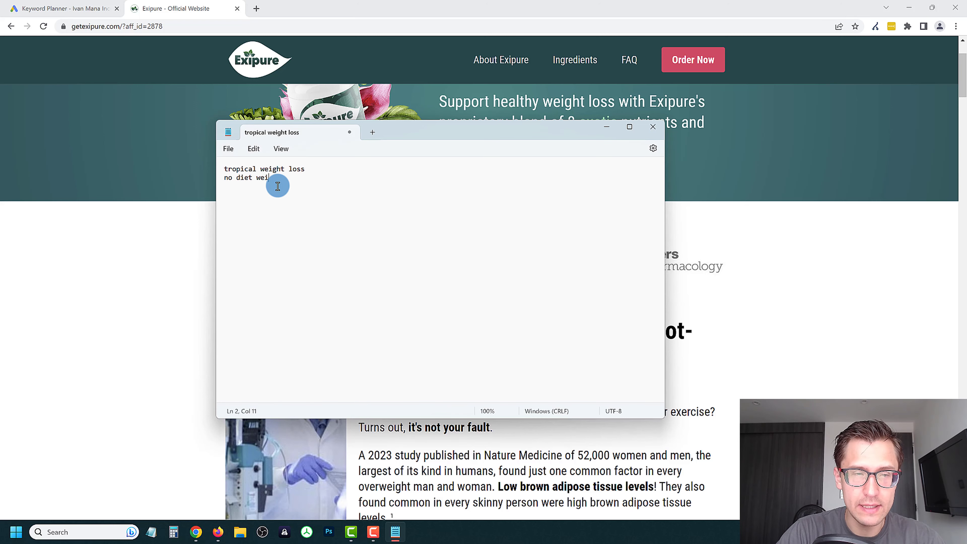
# Look further through the Exipure sales page and add "tropical loophole" as the third line of the Notepad keyword list
pyautogui.hotkey('alt', 'Tab')
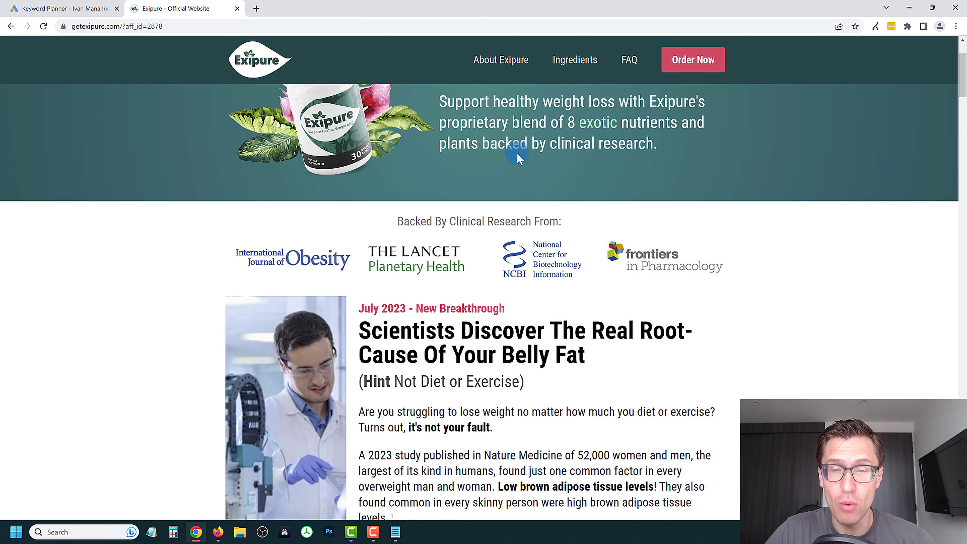
pyautogui.scroll(-4, 491, 217)
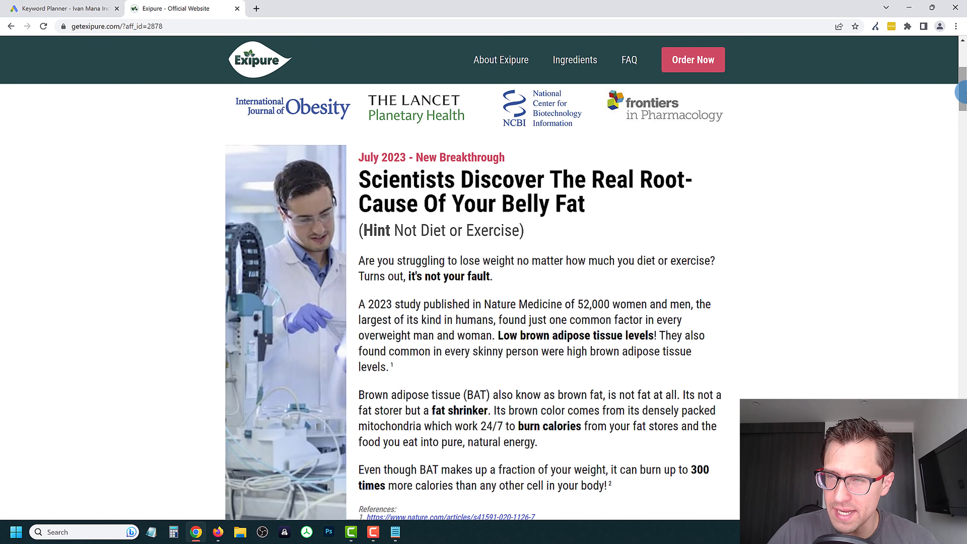
pyautogui.moveTo(963, 102); pyautogui.dragTo(418, 467)
pyautogui.click(395, 532)
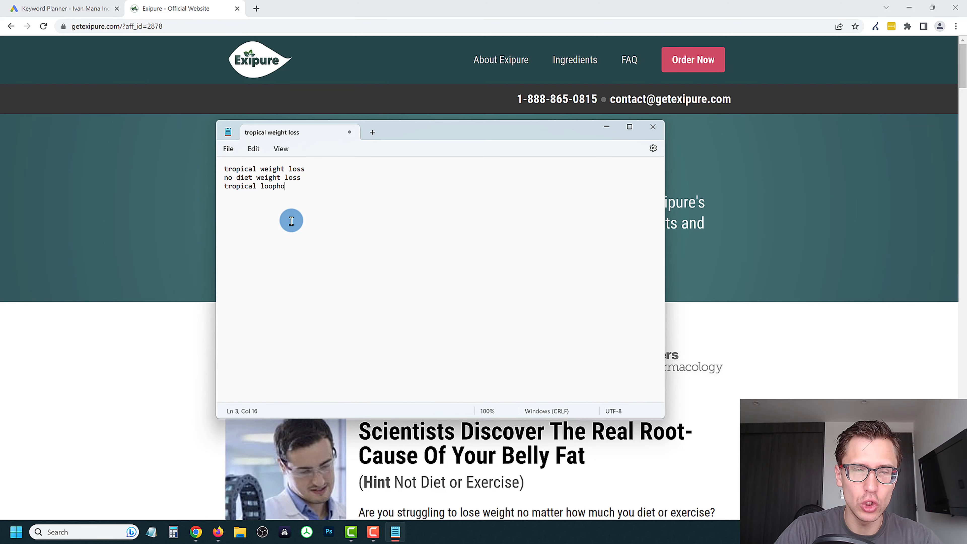
# Search the Exipure sales page's text for "lo", close the search and look over the page's opening section
pyautogui.click(777, 250)
pyautogui.scroll(-4, 575, 229)
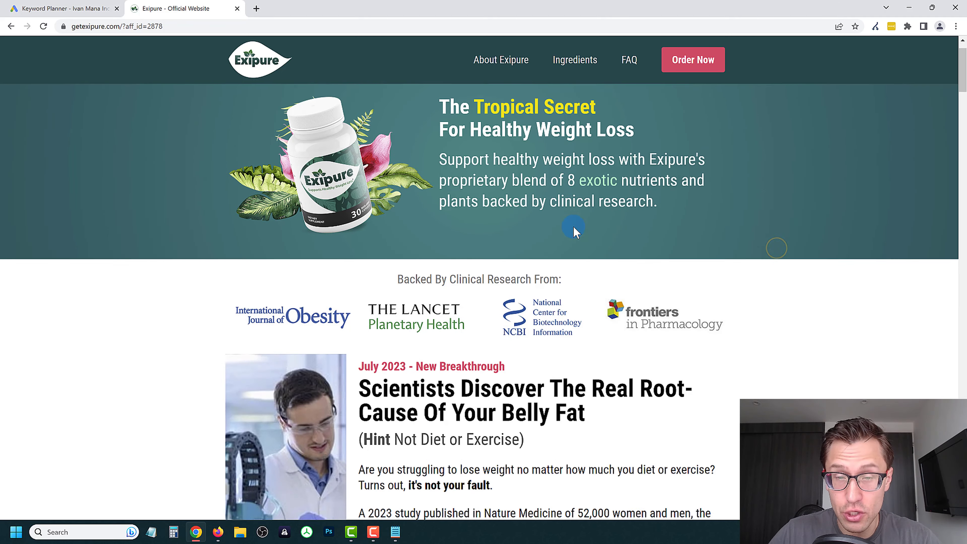
pyautogui.hotkey('ctrl', 'f')
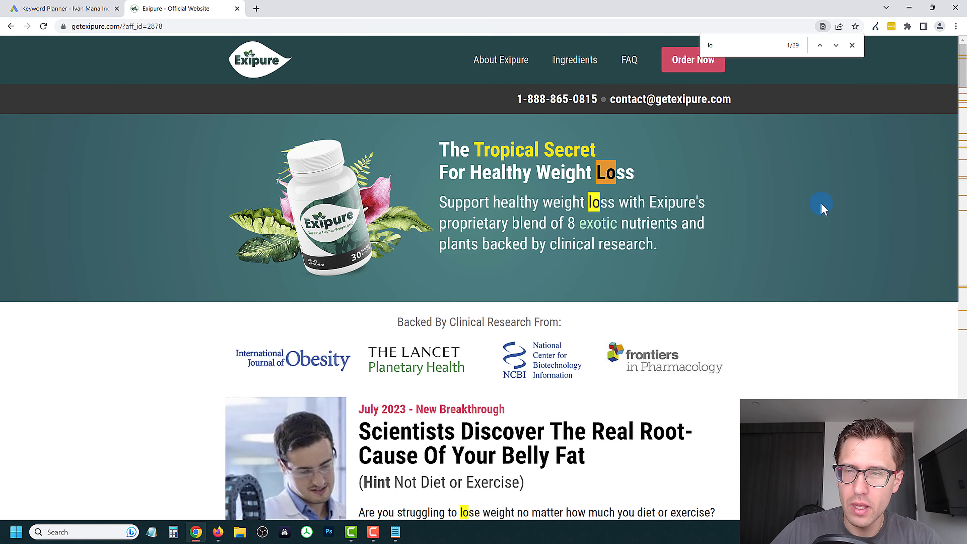
pyautogui.click(851, 45)
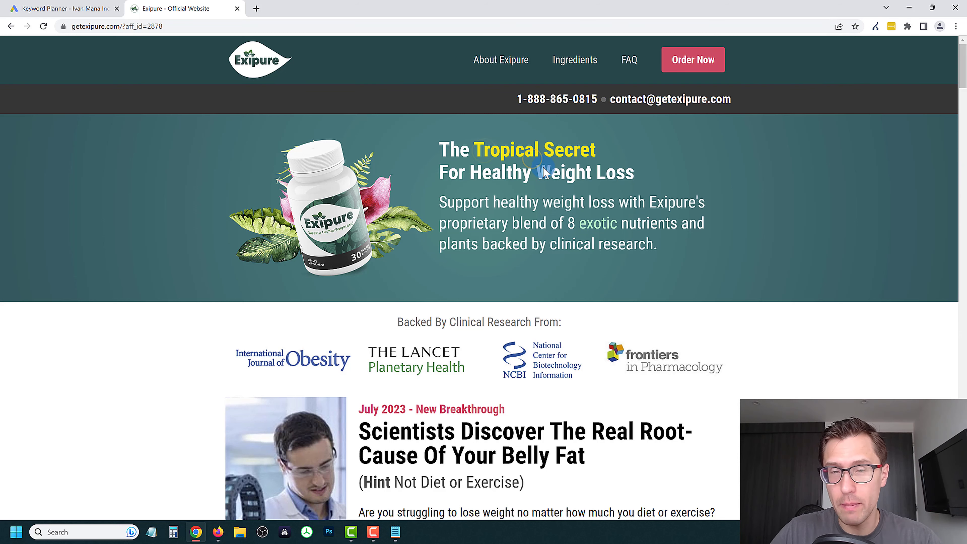
pyautogui.scroll(-4, 517, 227)
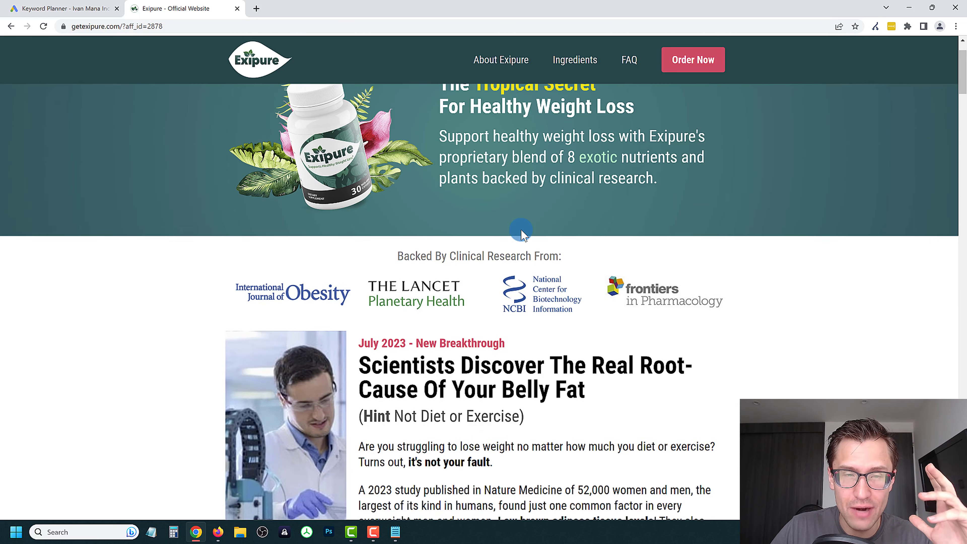
# Look through the Exipure sales page's product description and add "root cause weight gain" as the fourth line of the Notepad keyword list
pyautogui.scroll(-6, 530, 266)
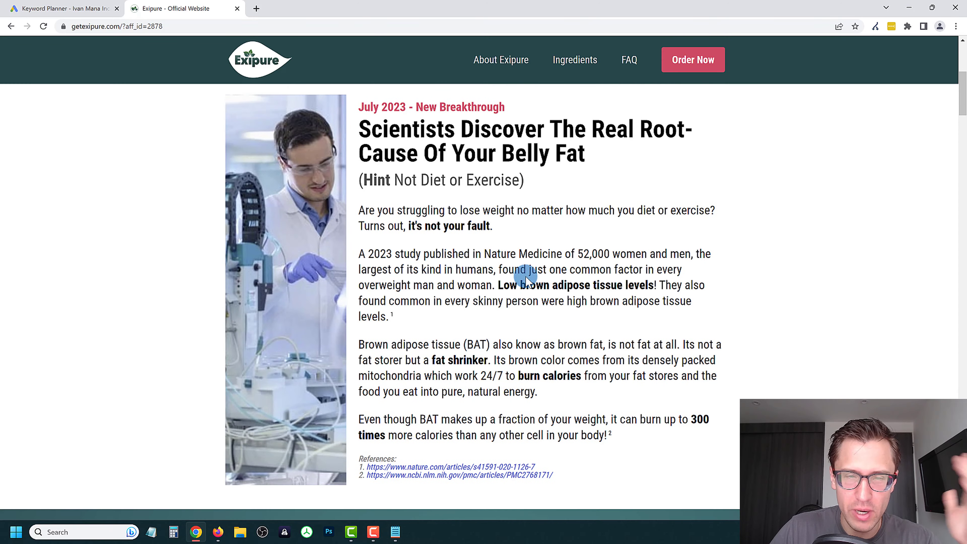
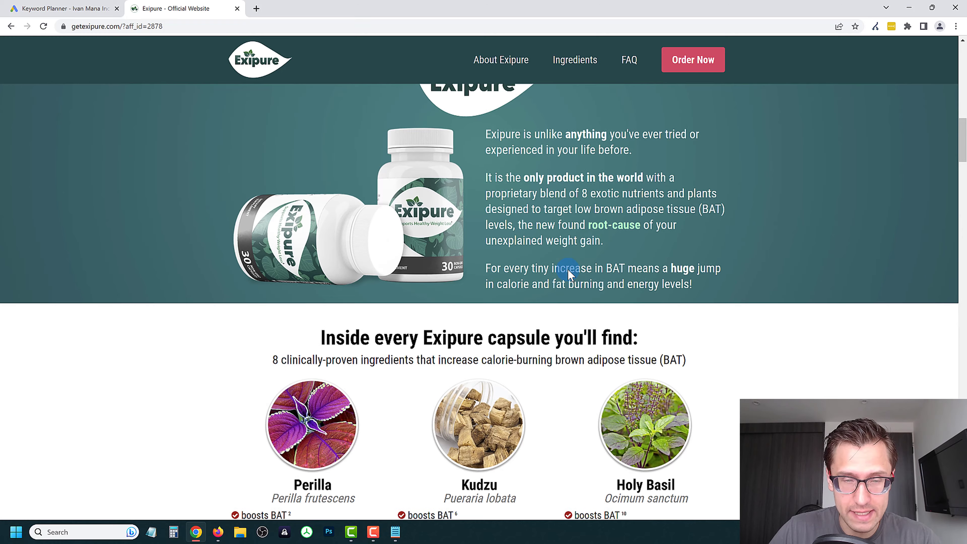
pyautogui.scroll(-7, 588, 280)
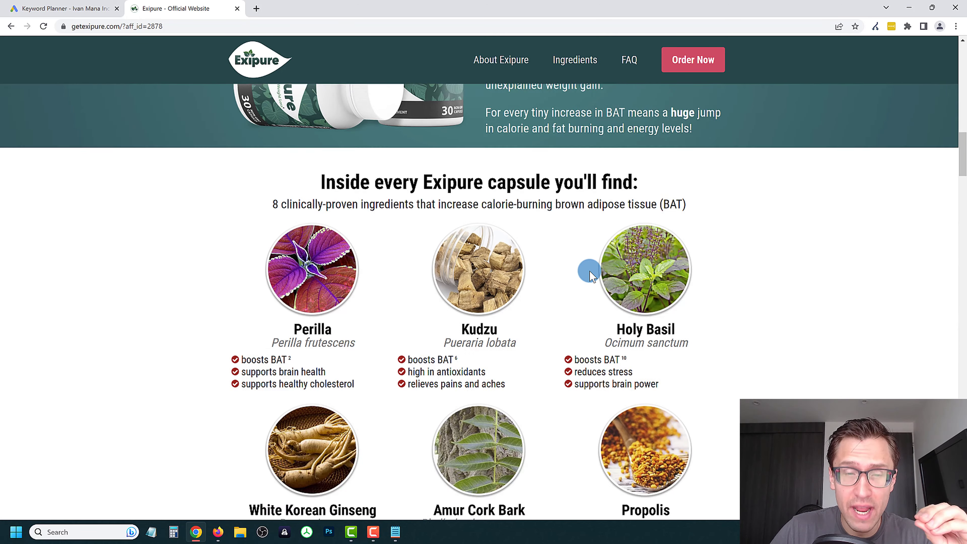
pyautogui.scroll(8, 538, 259)
pyautogui.scroll(4, 538, 259)
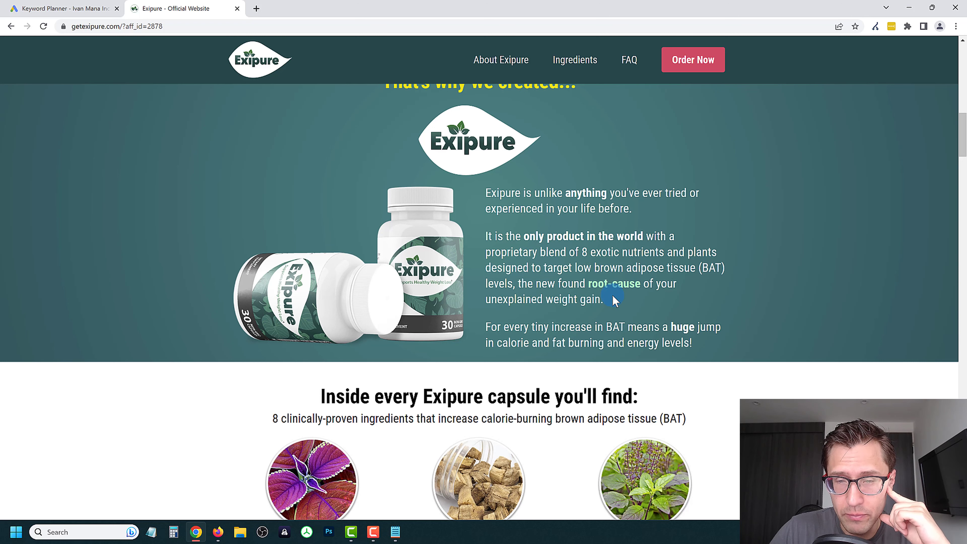
pyautogui.click(395, 532)
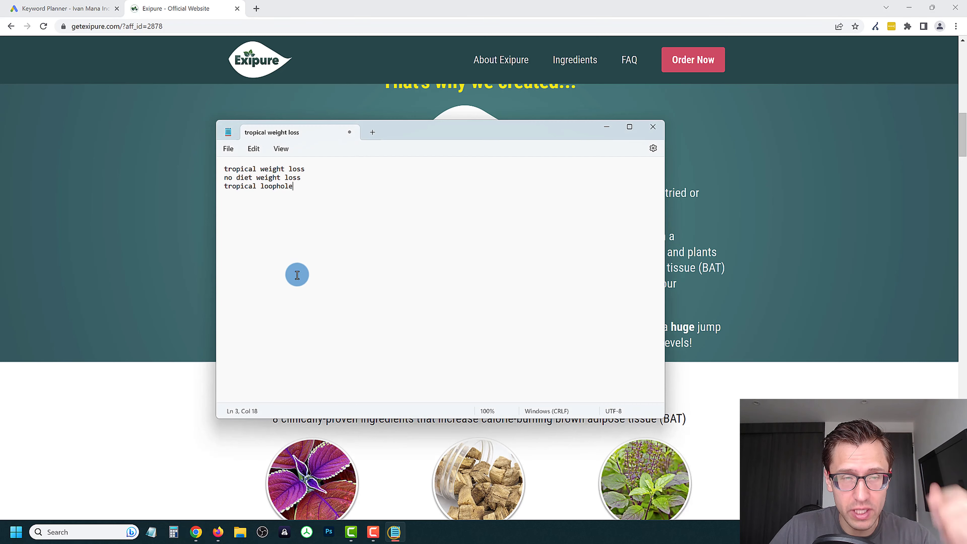
pyautogui.click(151, 199)
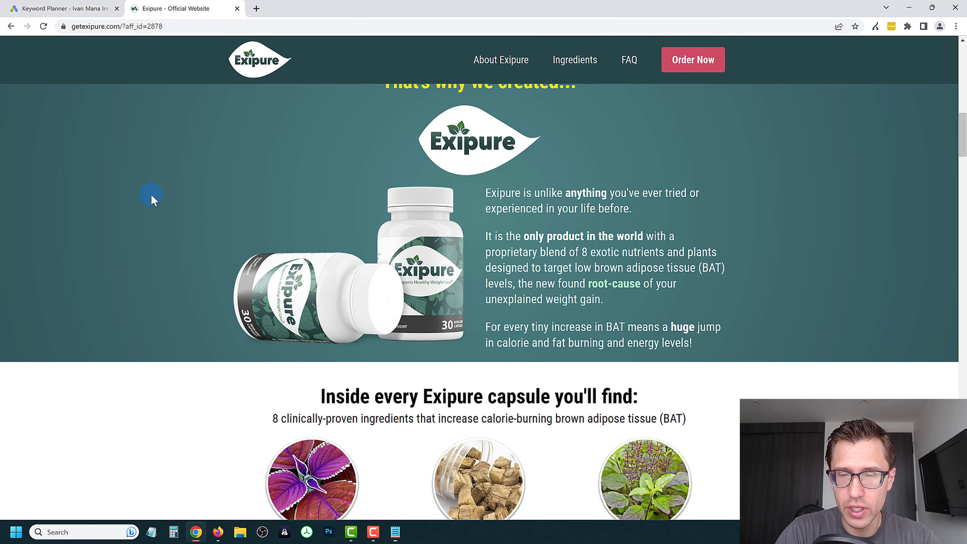
pyautogui.hotkey('alt', 'Tab')
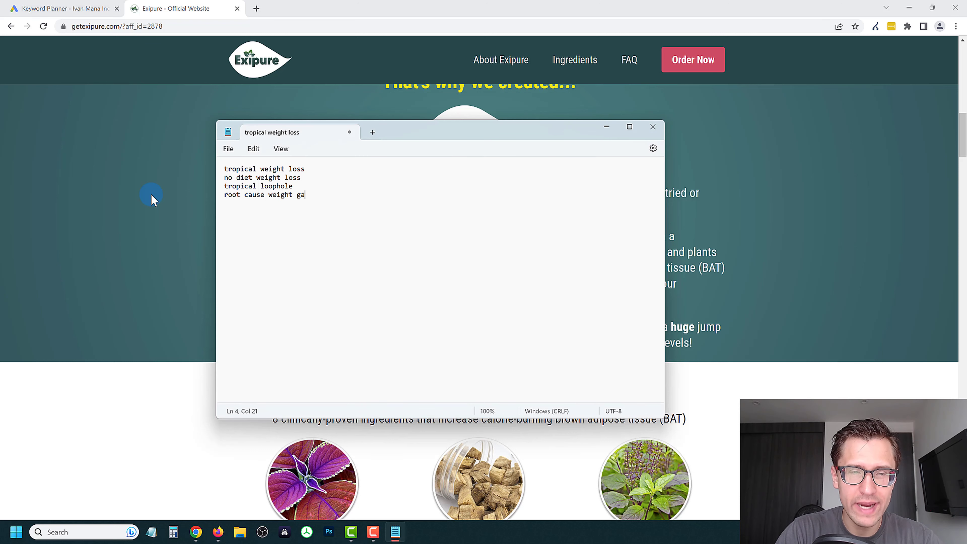
# Recheck the Exipure product description and add "exotic weight loss" as the fifth line of the Notepad keyword list
pyautogui.click(151, 199)
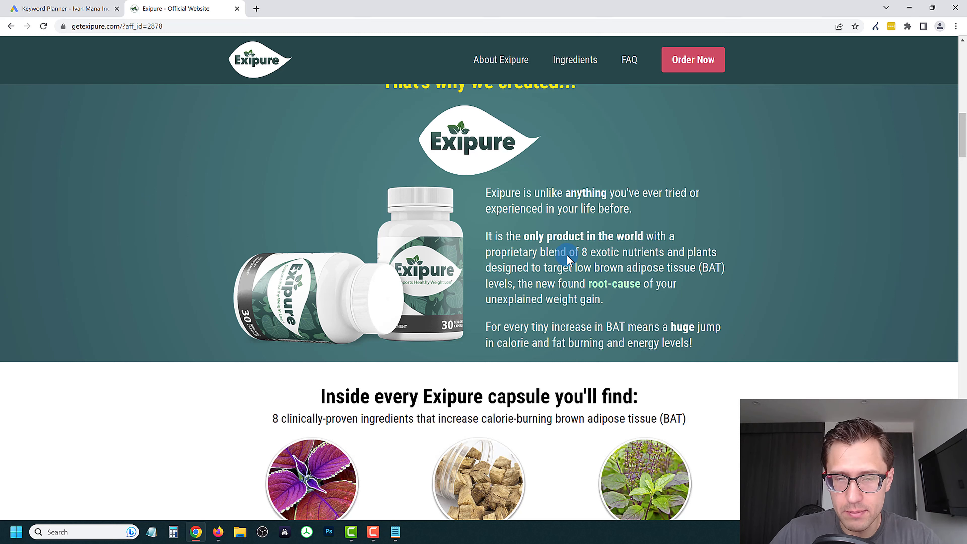
pyautogui.hotkey('alt', 'Tab')
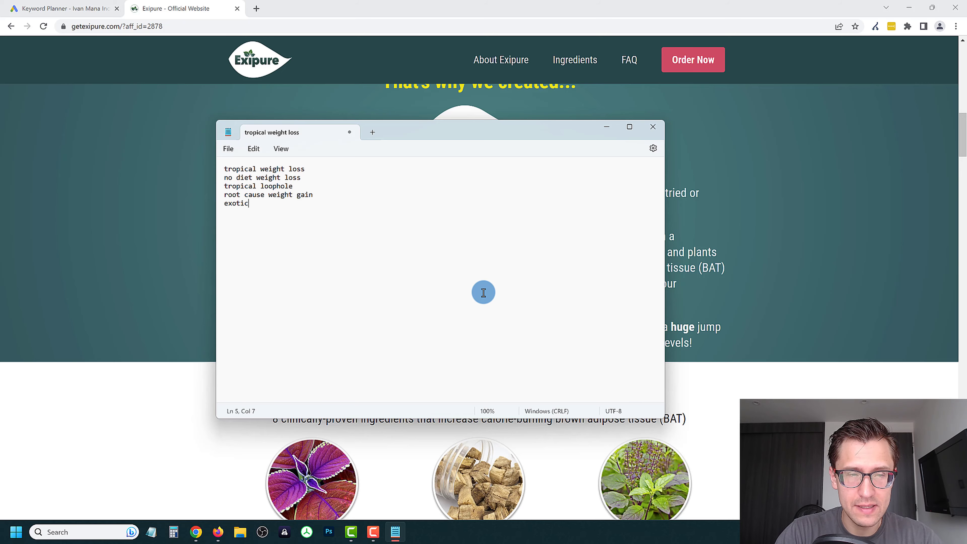
pyautogui.hotkey('alt', 'Tab')
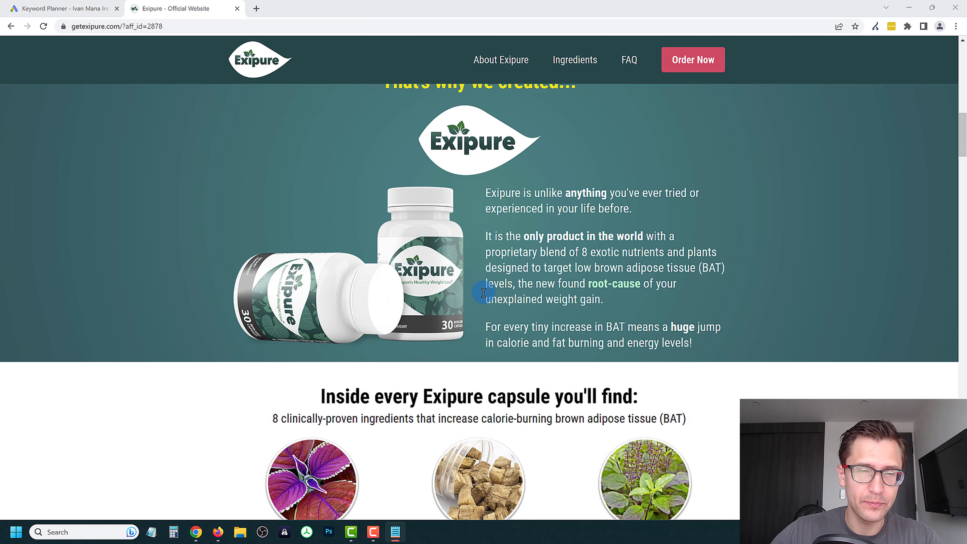
# Examine the Exipure sales page's ingredients, bonuses, customer reviews and pricing for further keyword ideas
pyautogui.scroll(-8, 491, 295)
pyautogui.scroll(-10, 497, 297)
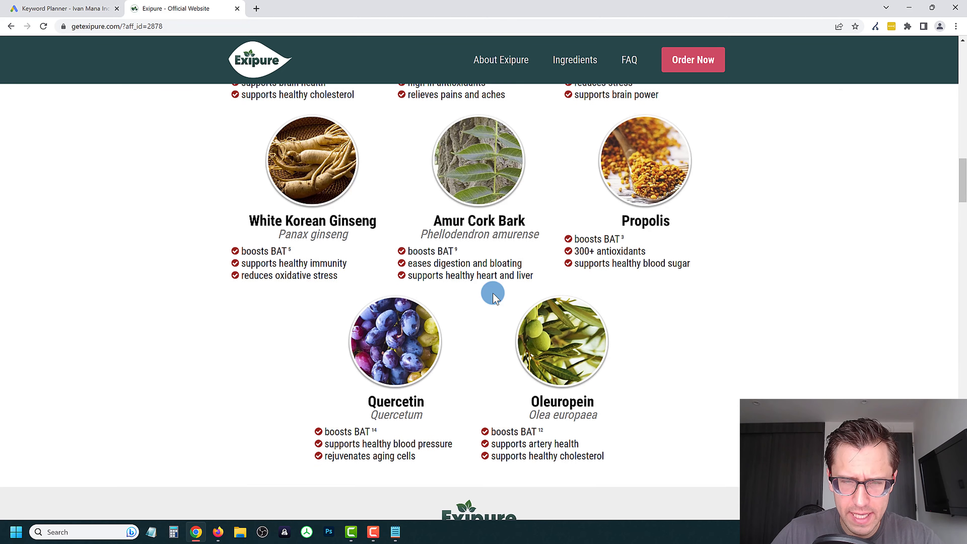
pyautogui.scroll(-10, 478, 260)
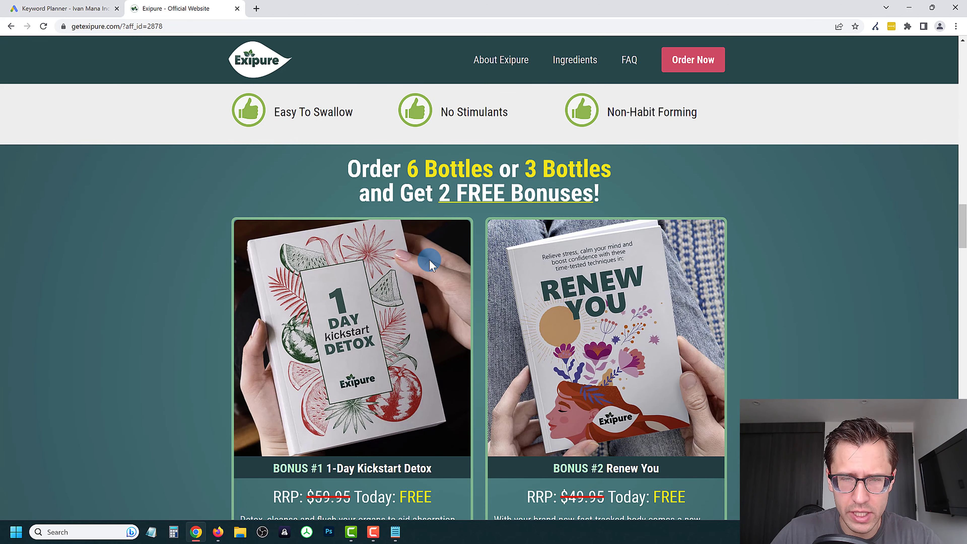
pyautogui.scroll(-5, 358, 298)
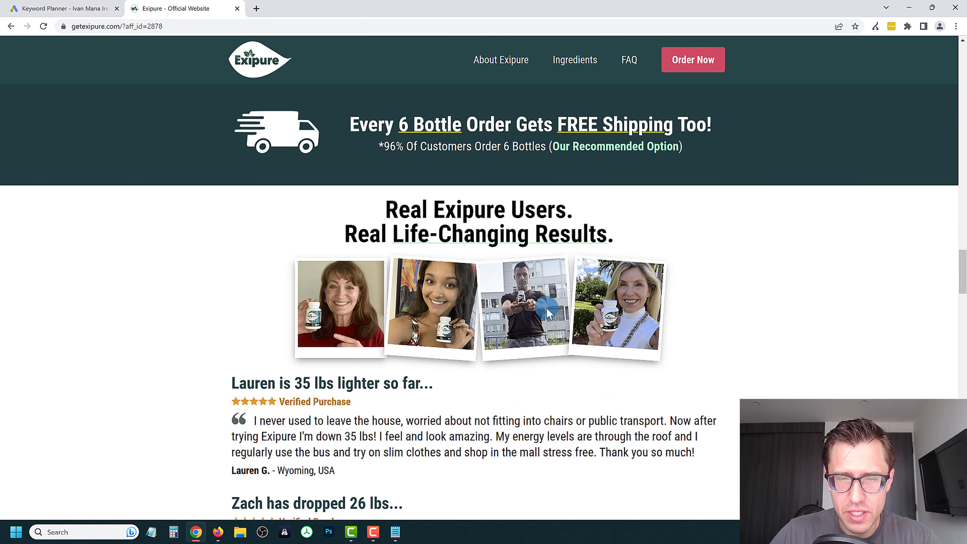
pyautogui.scroll(-9, 394, 337)
pyautogui.scroll(-11, 424, 318)
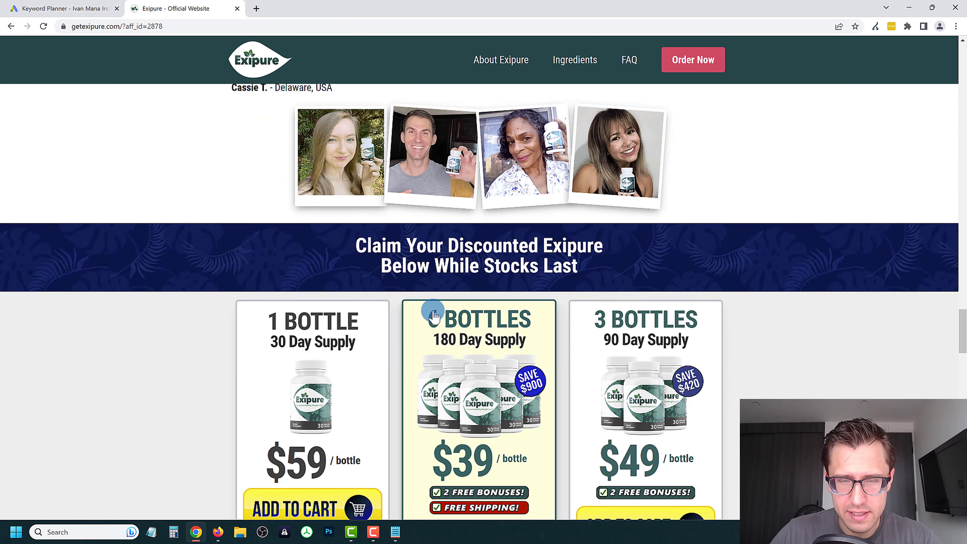
pyautogui.scroll(-9, 423, 315)
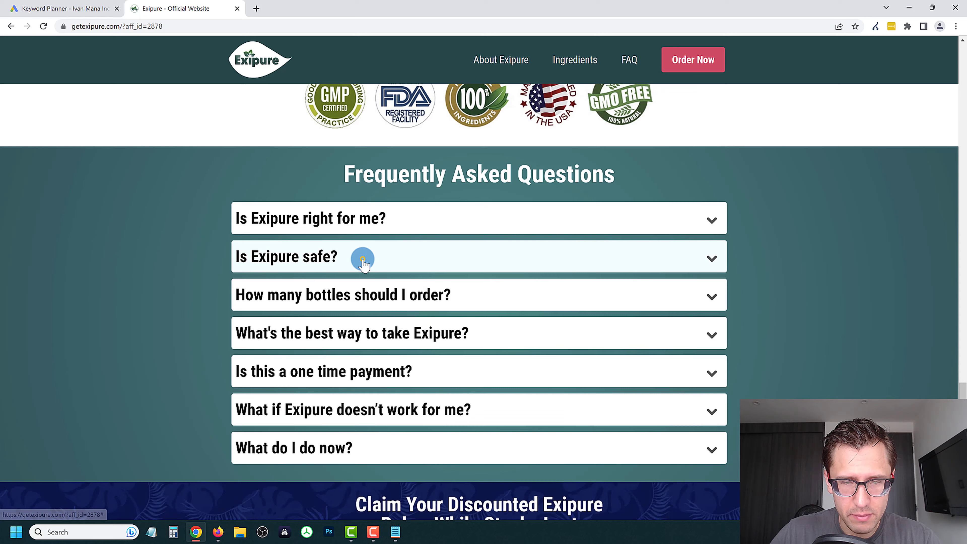
# Read the FAQ answers on Exipure's safety and on what happens if it doesn't work, check the references and return to the page's start
pyautogui.click(363, 260)
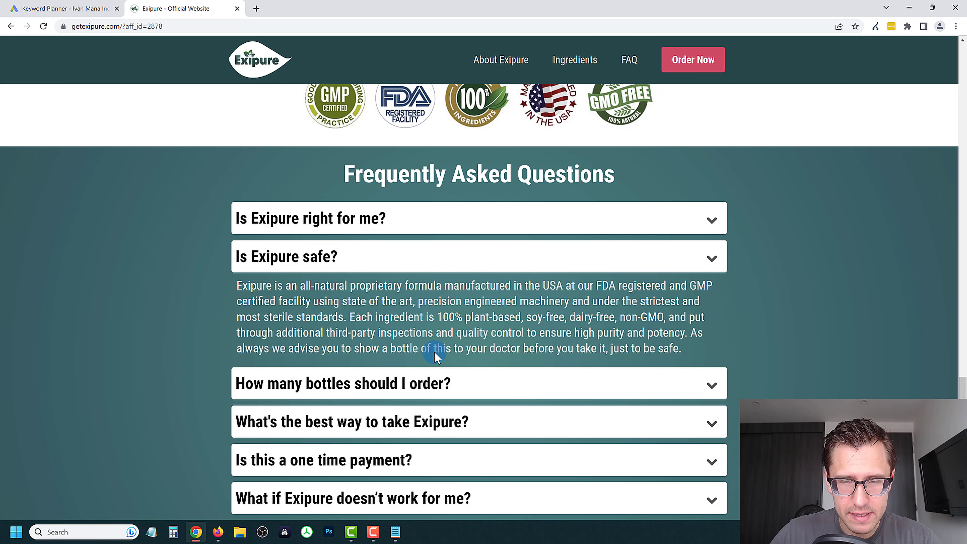
pyautogui.scroll(-3, 486, 336)
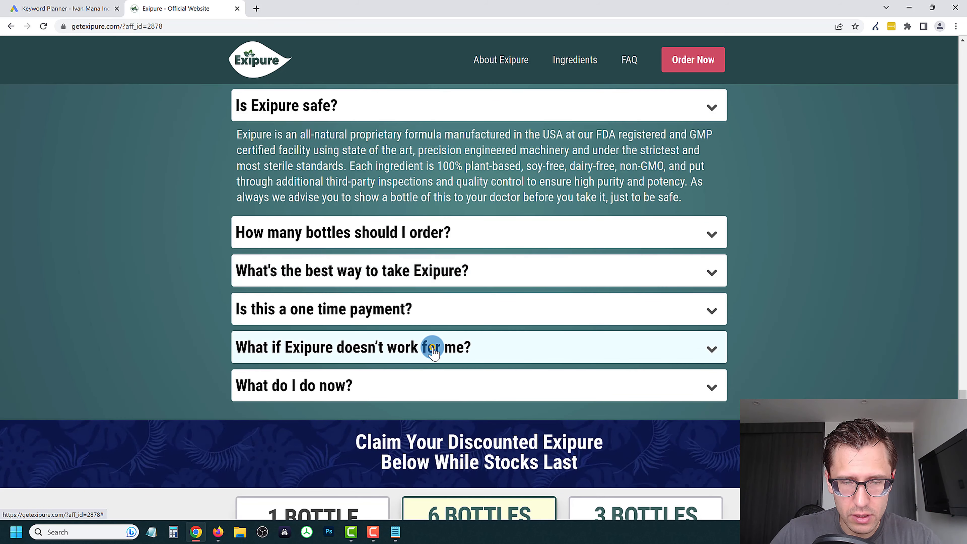
pyautogui.click(433, 351)
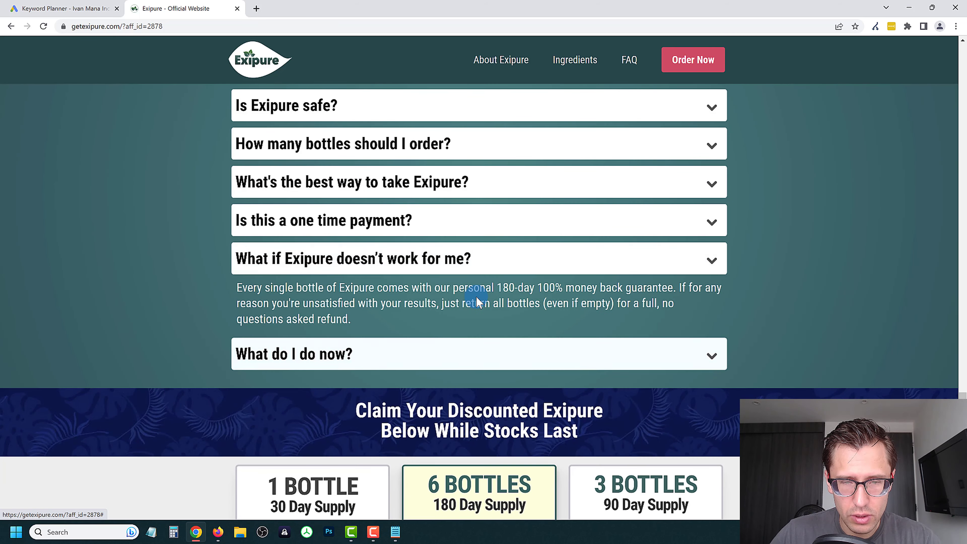
pyautogui.scroll(-15, 476, 298)
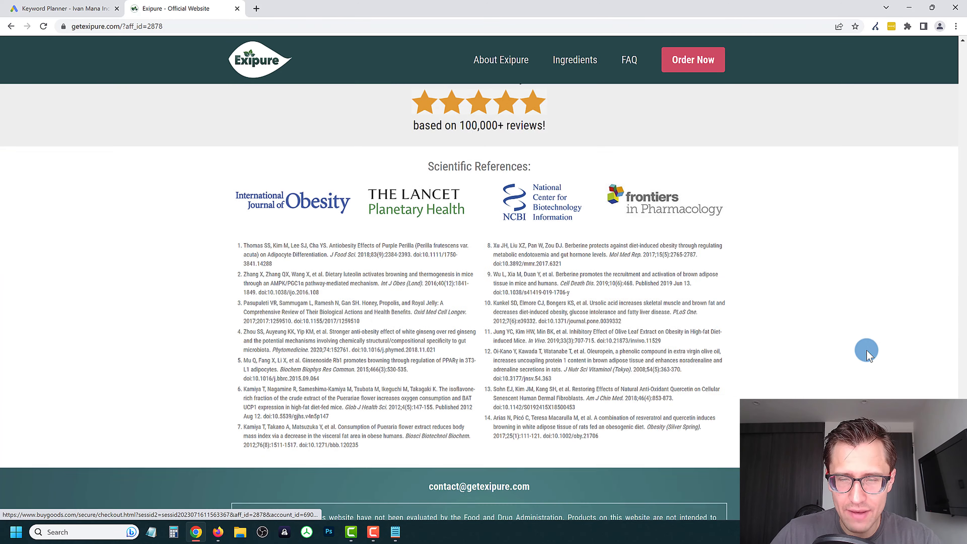
pyautogui.scroll(-1, 868, 354)
pyautogui.moveTo(960, 205); pyautogui.dragTo(959, 32)
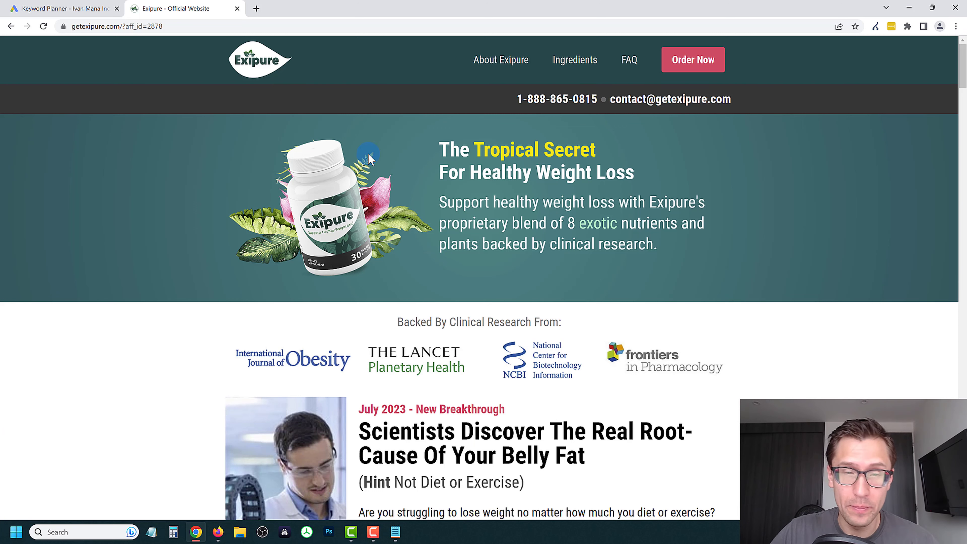
# Switch to Google Ads Keyword Planner and get keyword ideas for the seed keyword "exipure"
pyautogui.click(76, 7)
pyautogui.click(295, 259)
pyautogui.write('e')
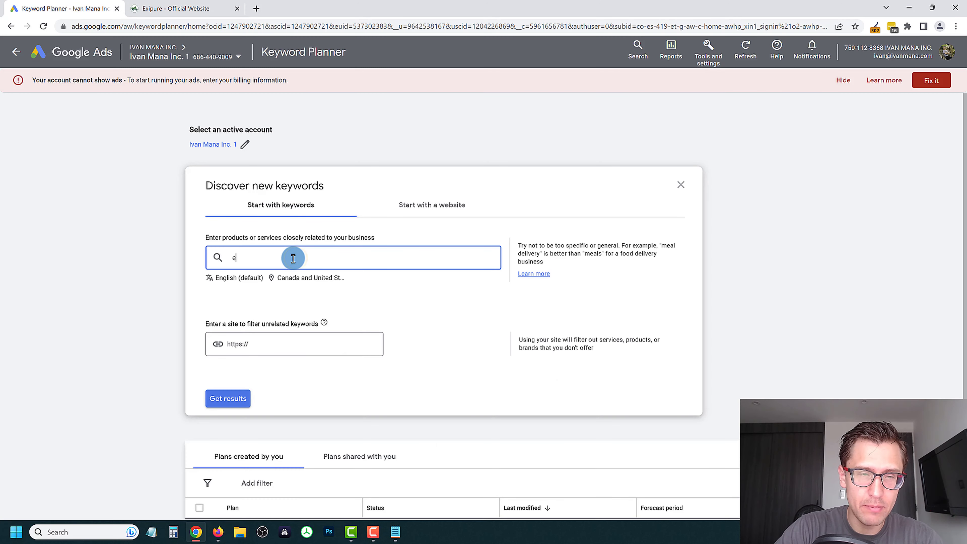
pyautogui.write('xipure')
pyautogui.press('Return')
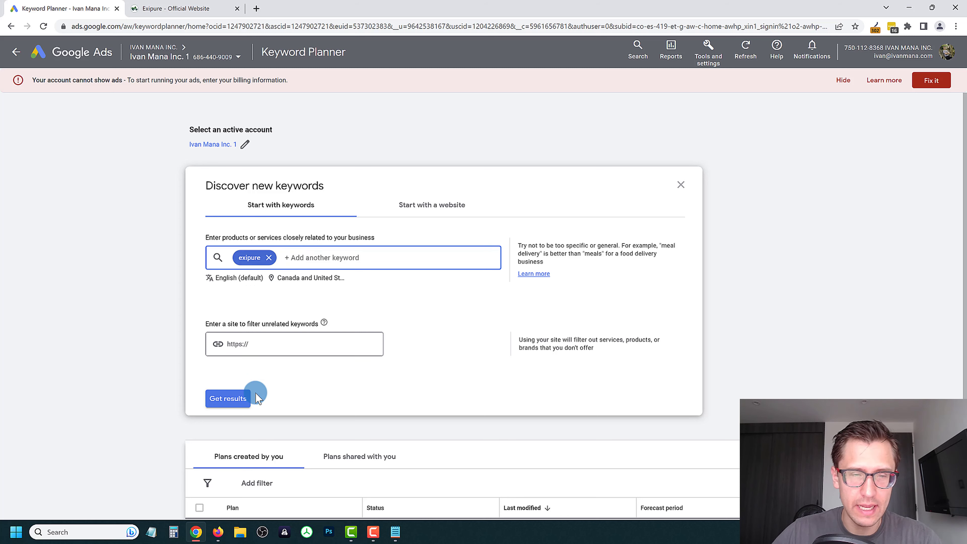
pyautogui.click(227, 398)
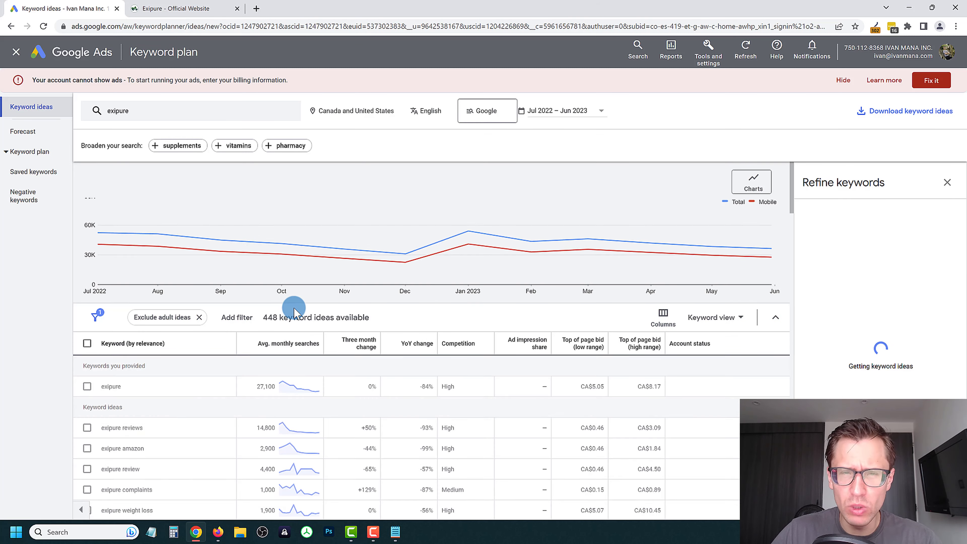
# Examine the Exipure keyword ideas for generic phrases and highlight "weight loss supplement" in the "exipure weight loss supplement" entry
pyautogui.scroll(-5, 142, 322)
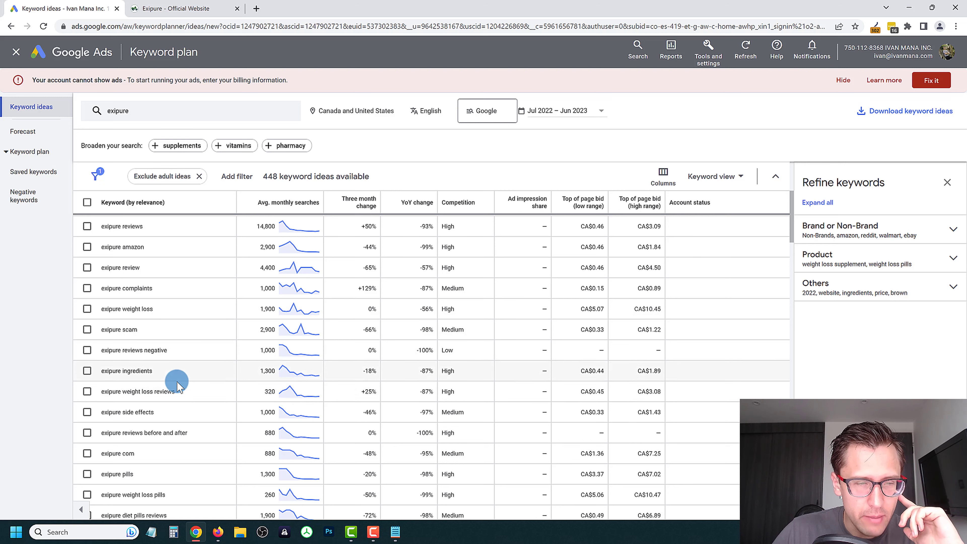
pyautogui.scroll(-2, 160, 362)
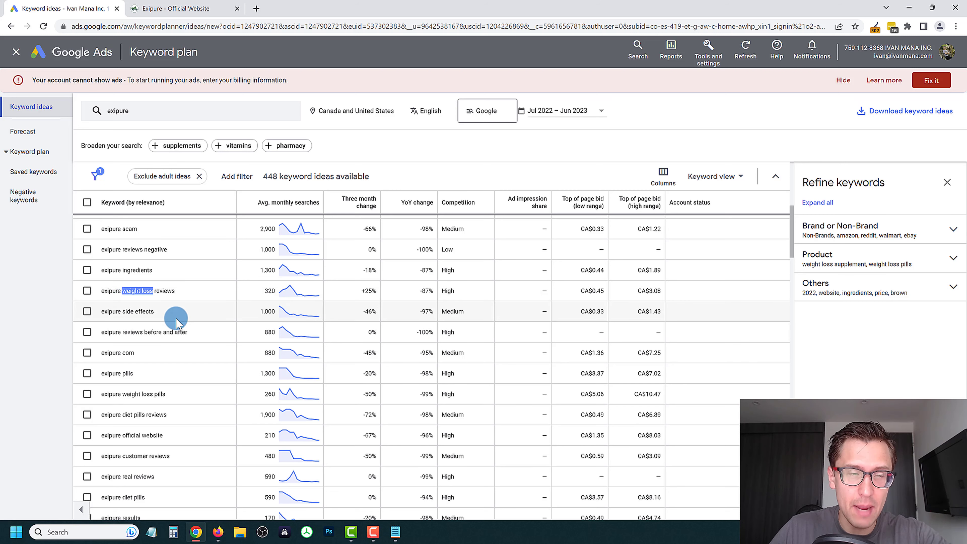
pyautogui.scroll(-3, 177, 322)
pyautogui.scroll(-3, 177, 322)
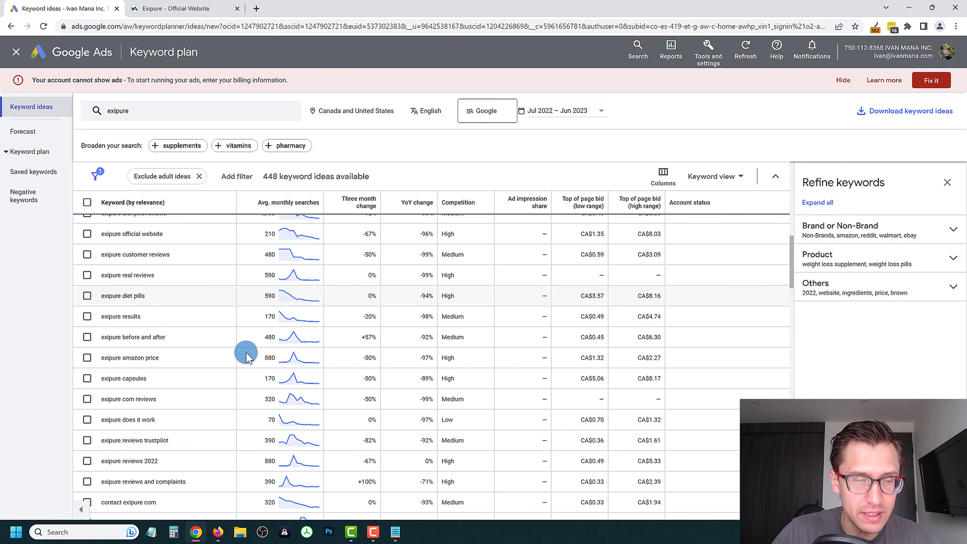
pyautogui.scroll(-3, 244, 354)
pyautogui.scroll(-6, 244, 360)
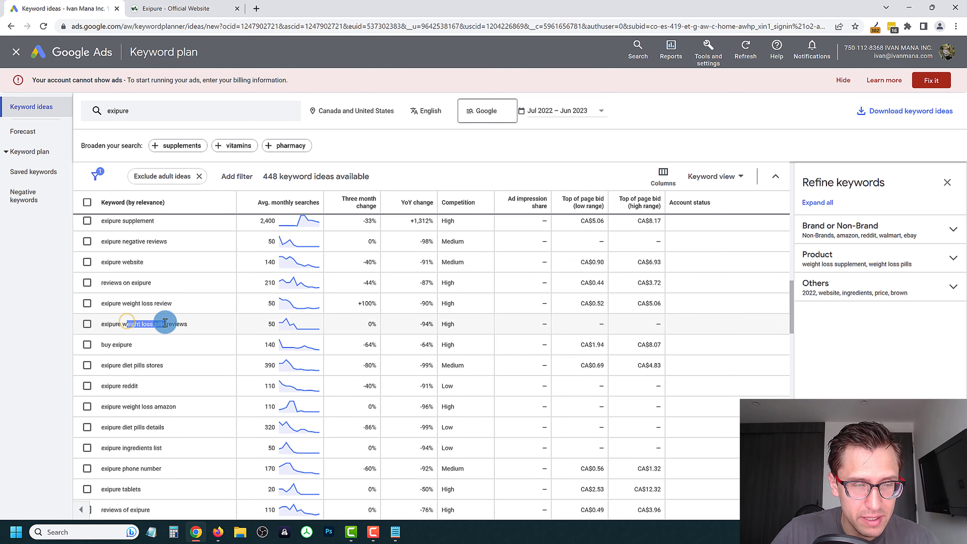
pyautogui.scroll(-5, 246, 387)
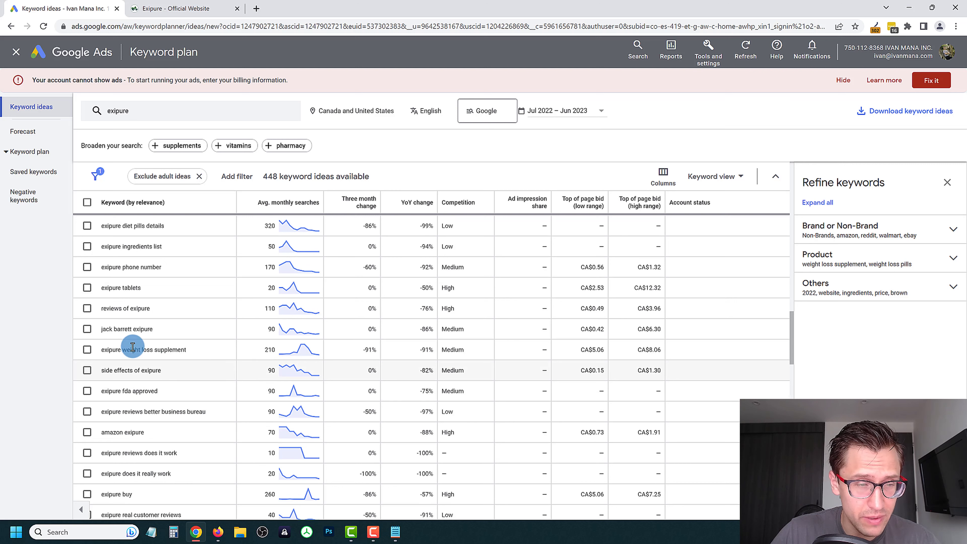
pyautogui.moveTo(123, 354); pyautogui.dragTo(175, 347)
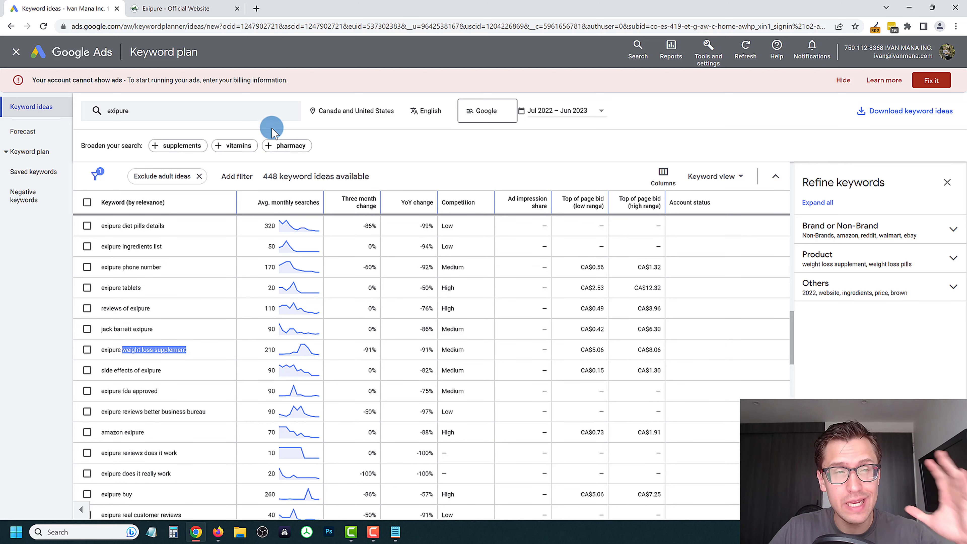
# Compare the Notepad keyword list with the phrase "weight loss supplement" in the Exipure keyword ideas
pyautogui.click(396, 532)
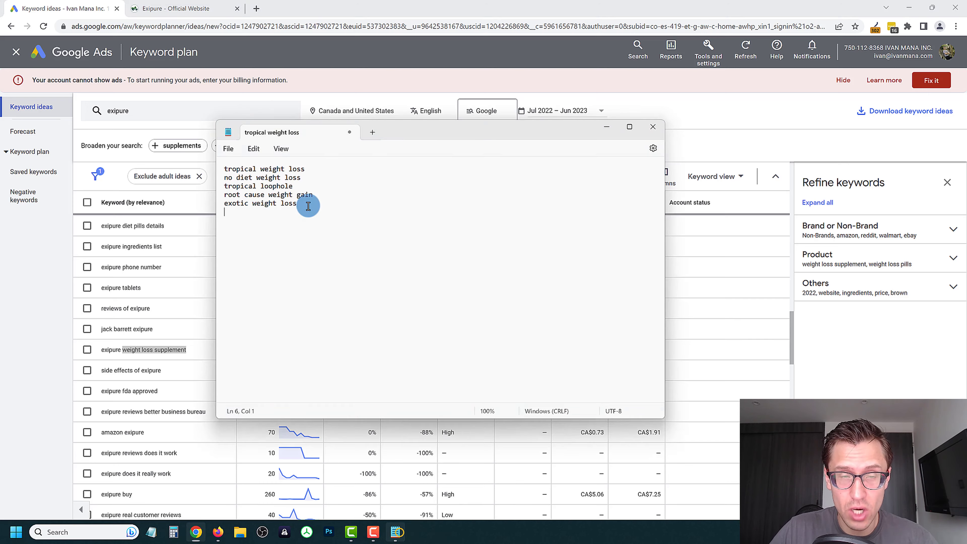
pyautogui.click(17, 368)
pyautogui.click(126, 280)
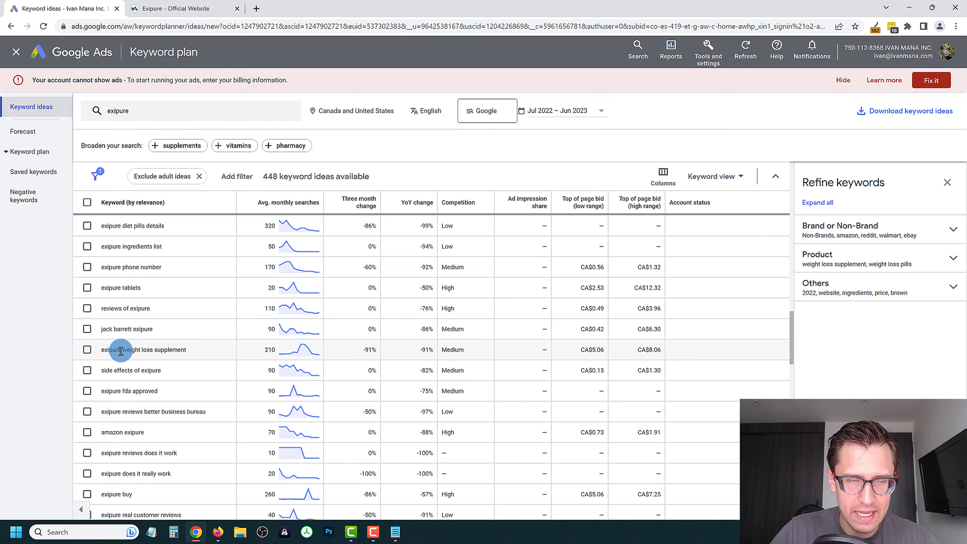
pyautogui.moveTo(122, 351); pyautogui.dragTo(170, 352)
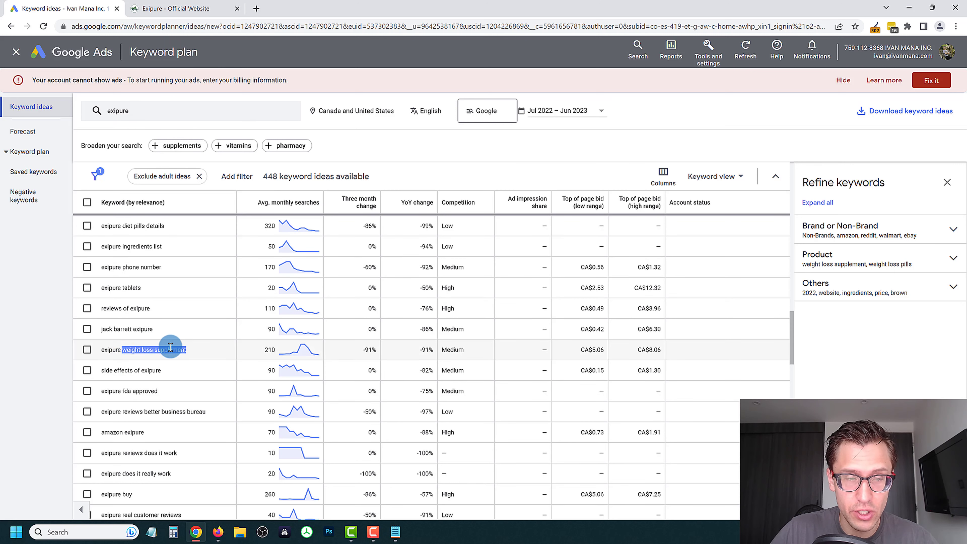
pyautogui.click(394, 532)
pyautogui.click(256, 216)
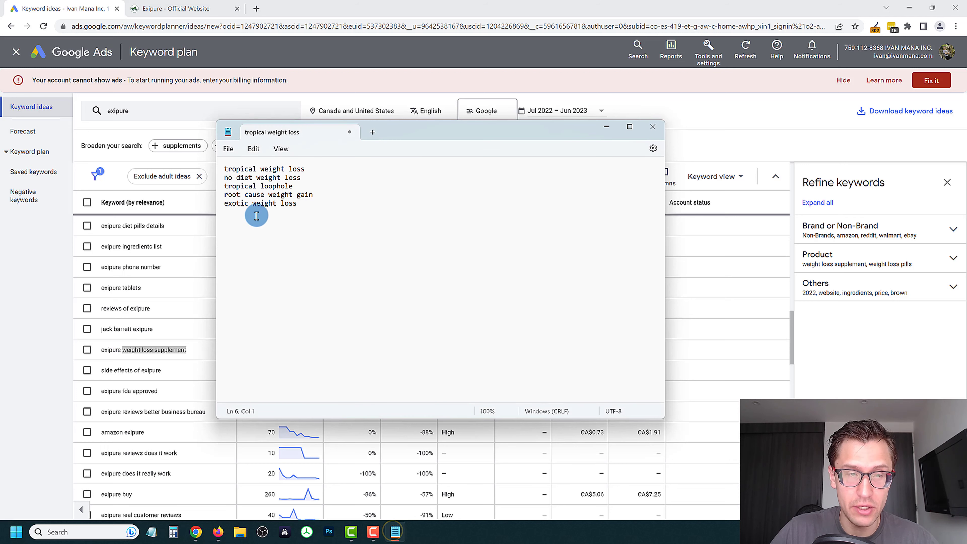
pyautogui.click(17, 354)
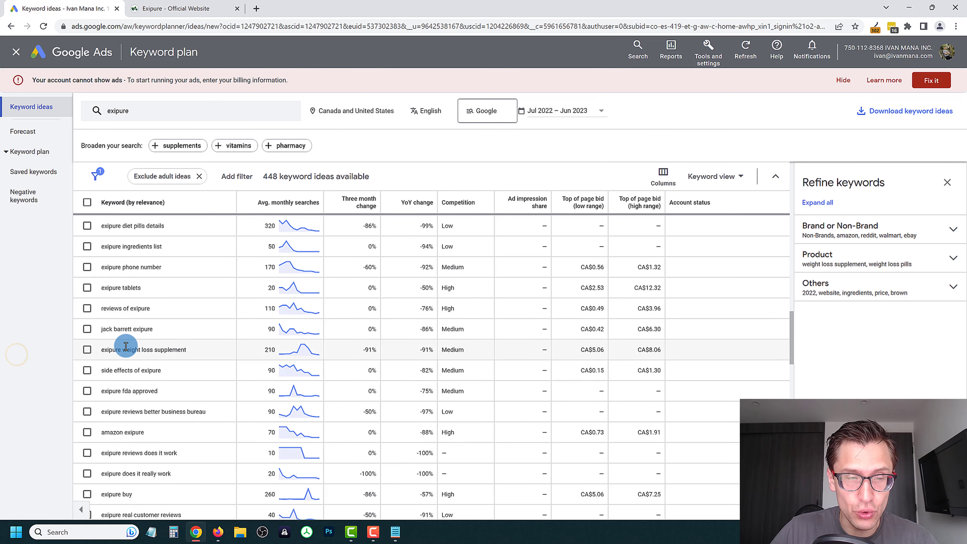
pyautogui.moveTo(168, 351); pyautogui.dragTo(189, 359)
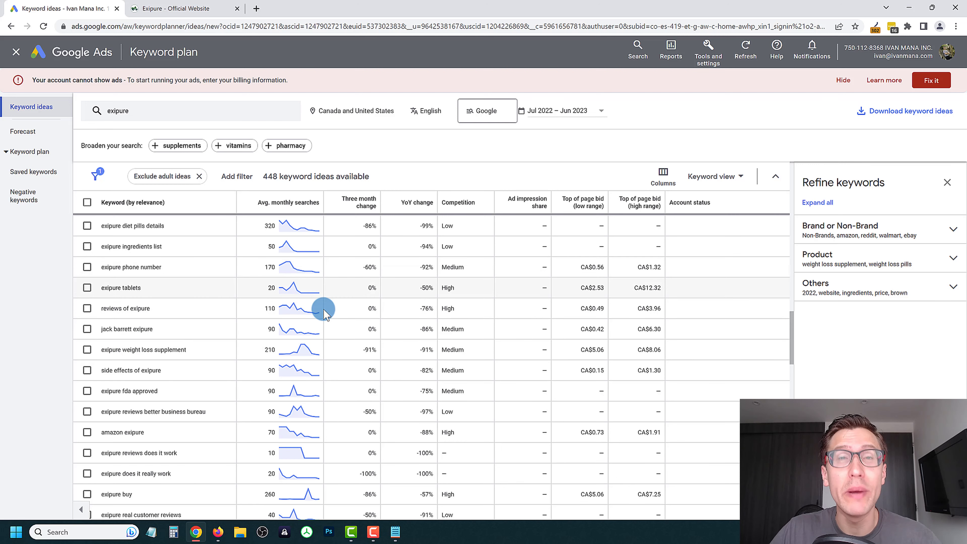
# Review the remaining Exipure keyword ideas and their monthly search volumes, and check them briefly against the Exipure sales page
pyautogui.scroll(-10, 342, 324)
pyautogui.scroll(15, 381, 333)
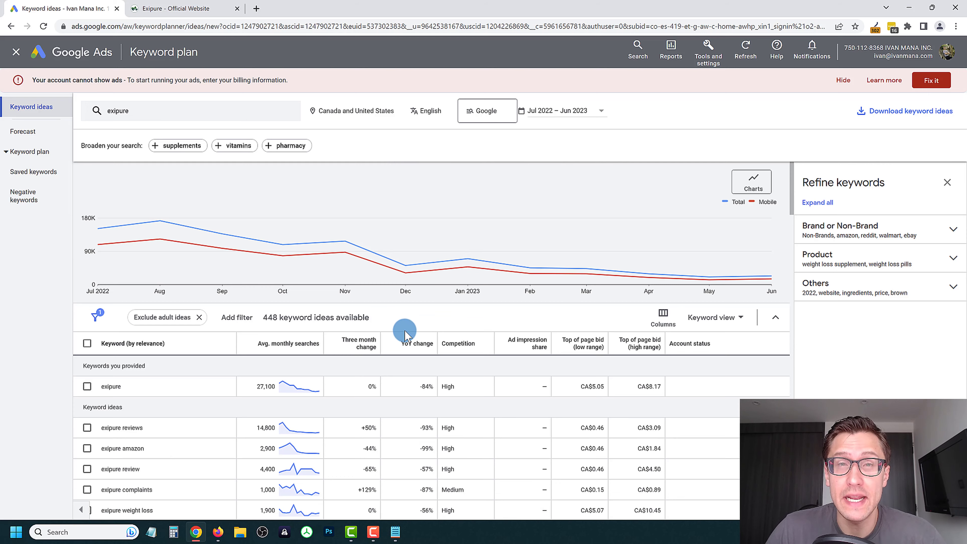
pyautogui.scroll(-3, 425, 325)
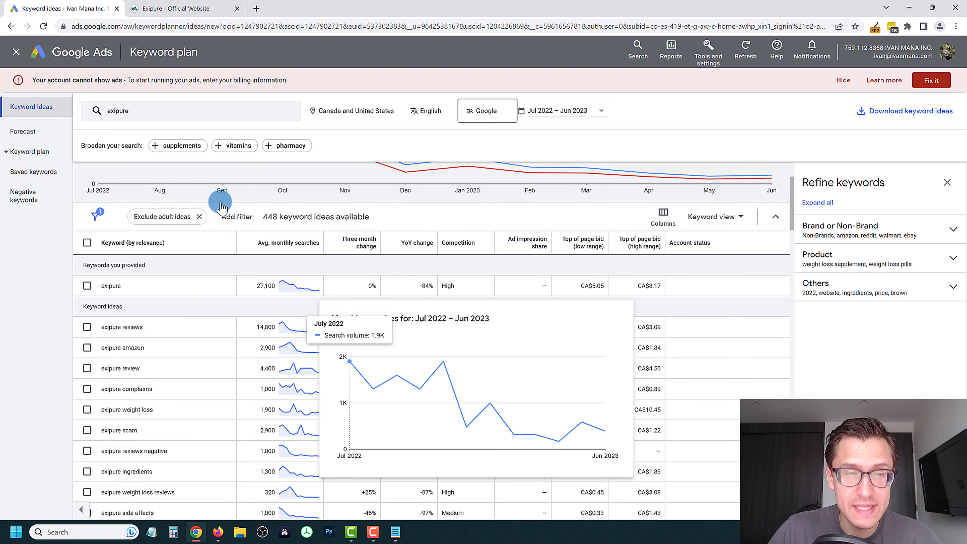
pyautogui.click(204, 9)
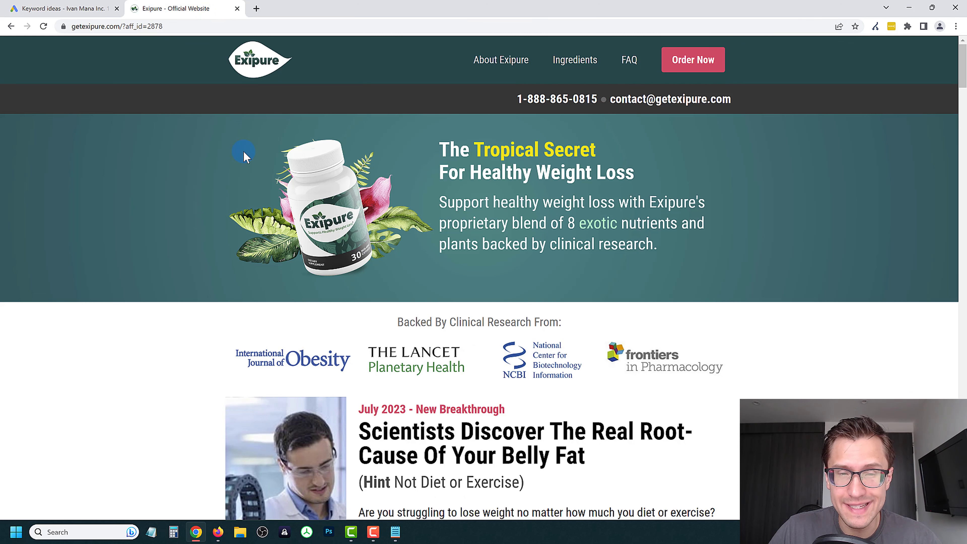
pyautogui.click(35, 9)
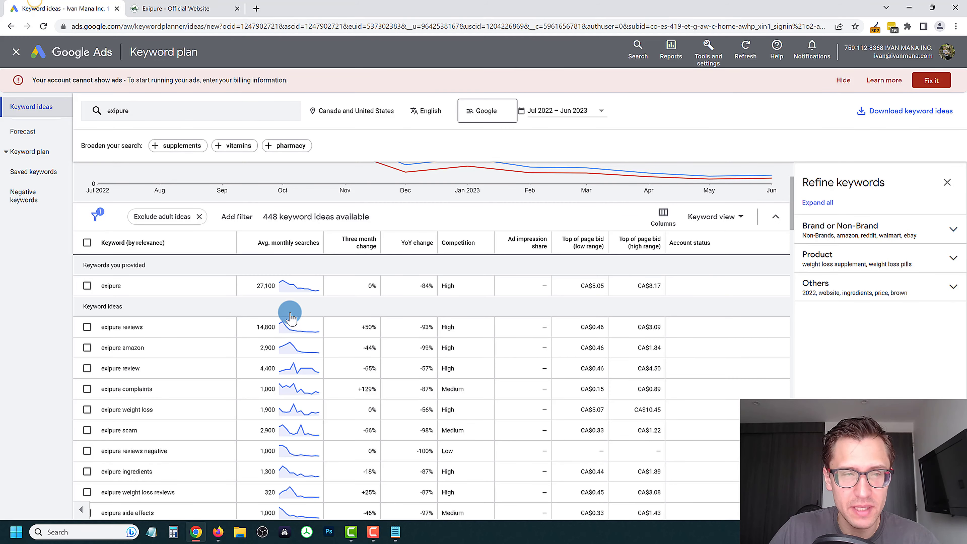
pyautogui.scroll(3, 352, 395)
# Copy "tropical weight loss" from the Notepad list and get keyword ideas for it in Keyword Planner in place of "exipure"
pyautogui.hotkey('alt', 'Tab')
pyautogui.click(362, 240)
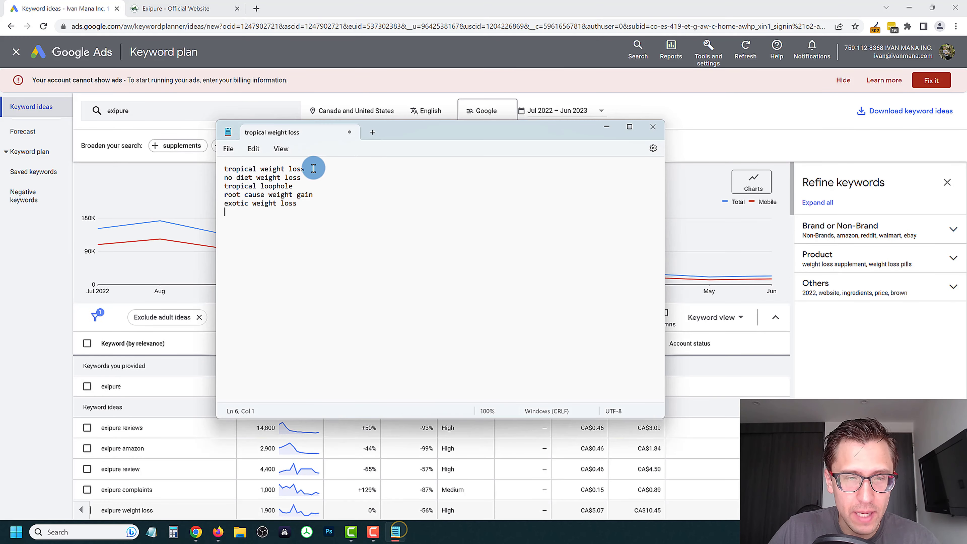
pyautogui.moveTo(311, 168); pyautogui.dragTo(215, 166)
pyautogui.hotkey('ctrl', 'c')
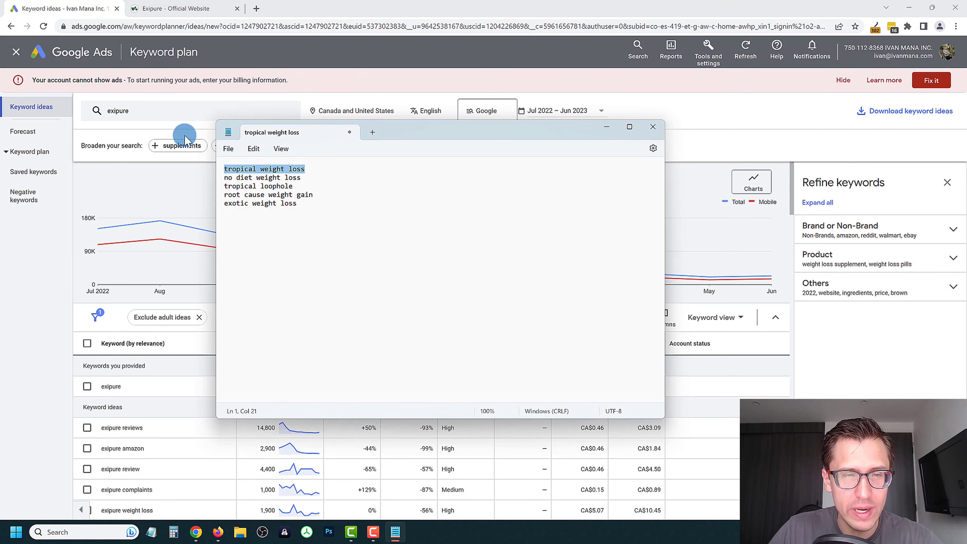
pyautogui.click(137, 109)
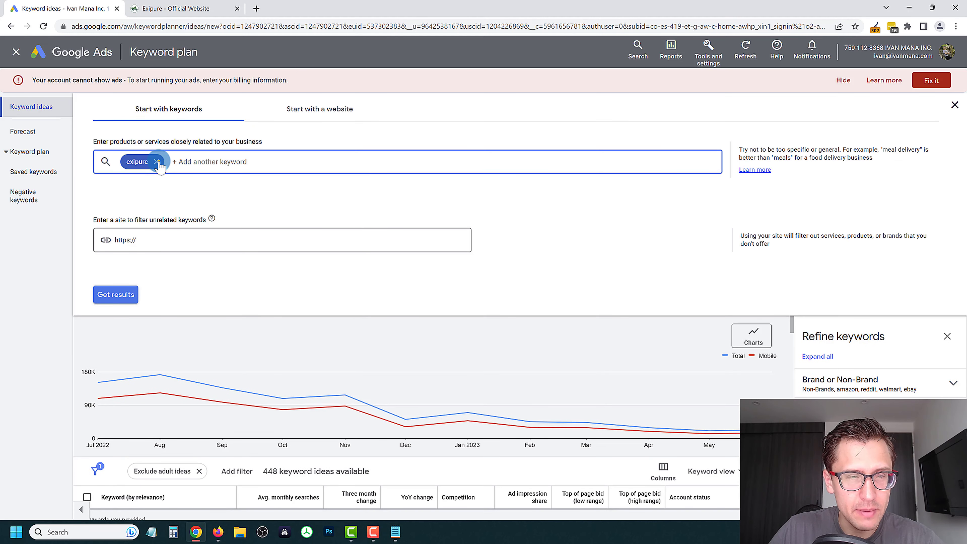
pyautogui.click(157, 162)
pyautogui.hotkey('ctrl', 'v')
pyautogui.press('Return')
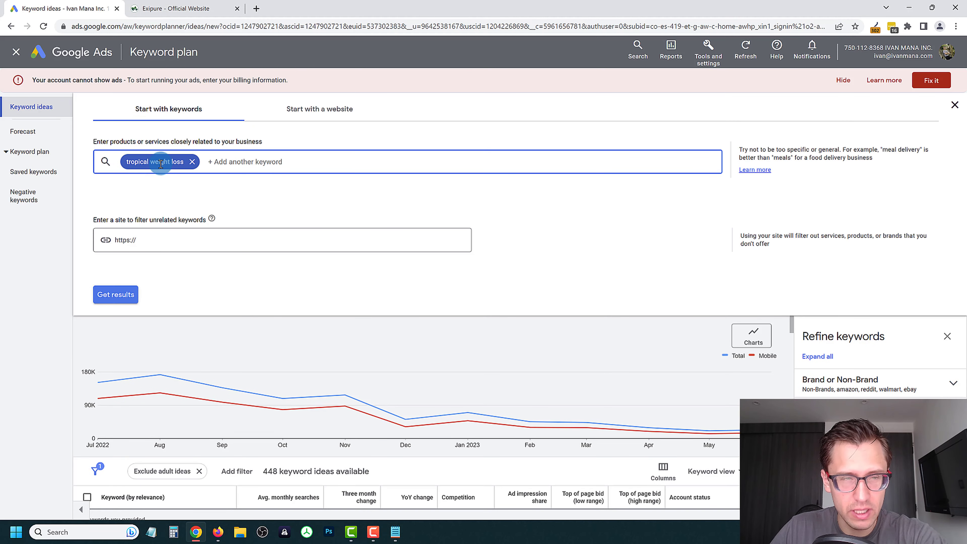
pyautogui.click(124, 295)
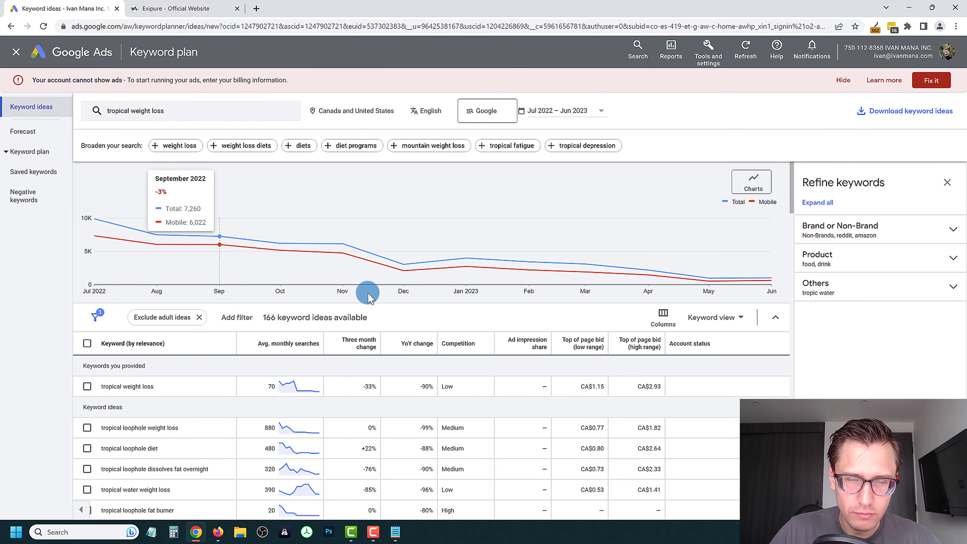
# Examine the search volumes of the "tropical weight loss" ideas and highlight part of the "tropical loophole weight loss" entry
pyautogui.scroll(-3, 359, 244)
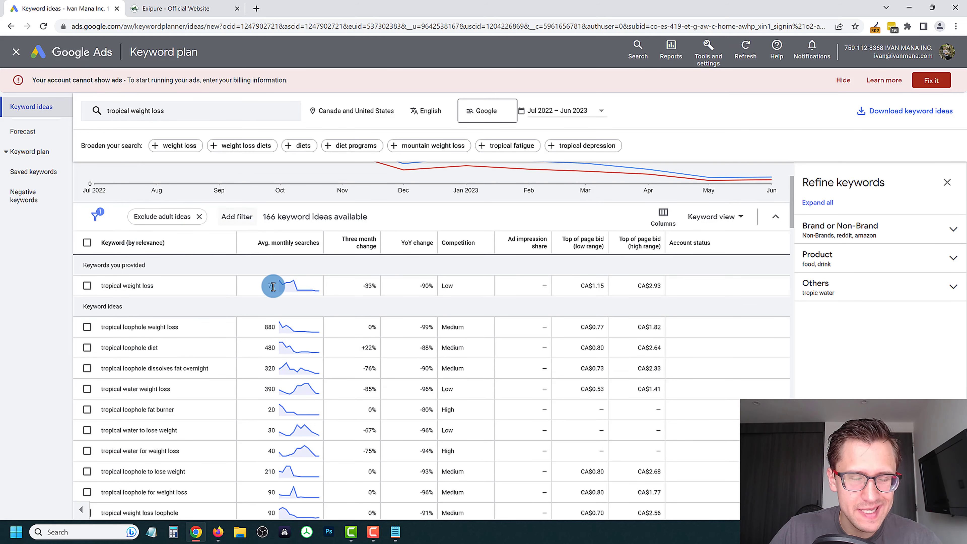
pyautogui.scroll(3, 271, 283)
pyautogui.scroll(-3, 288, 324)
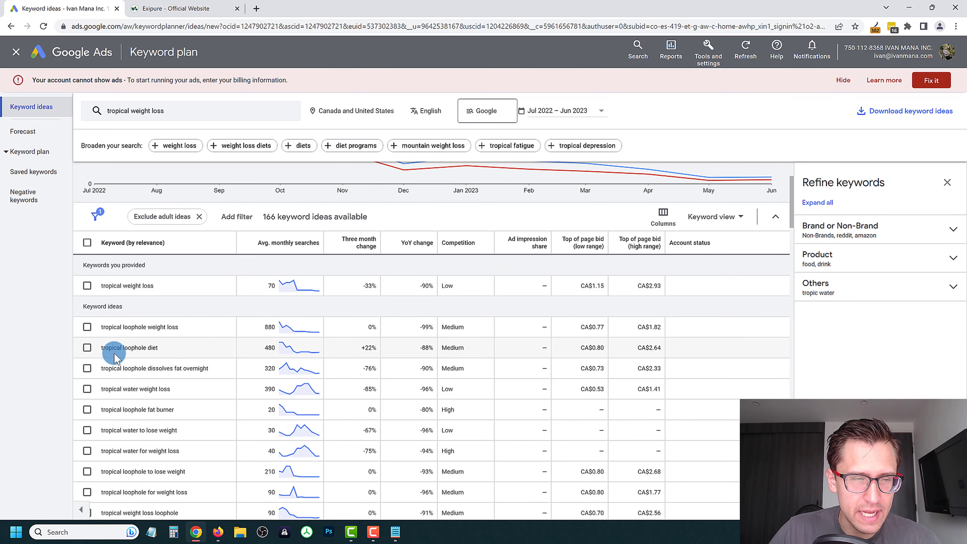
pyautogui.moveTo(103, 327); pyautogui.dragTo(157, 326)
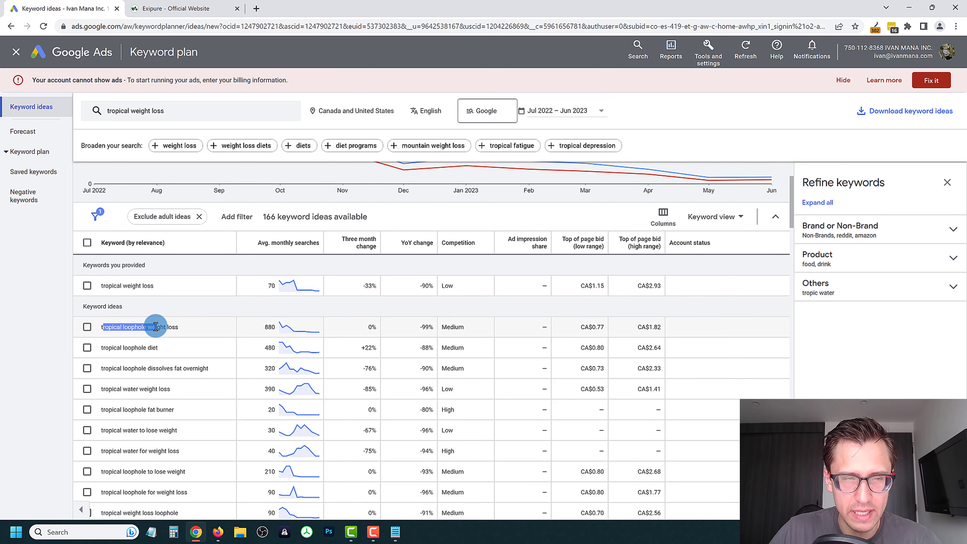
pyautogui.scroll(3, 140, 111)
pyautogui.scroll(-3, 194, 215)
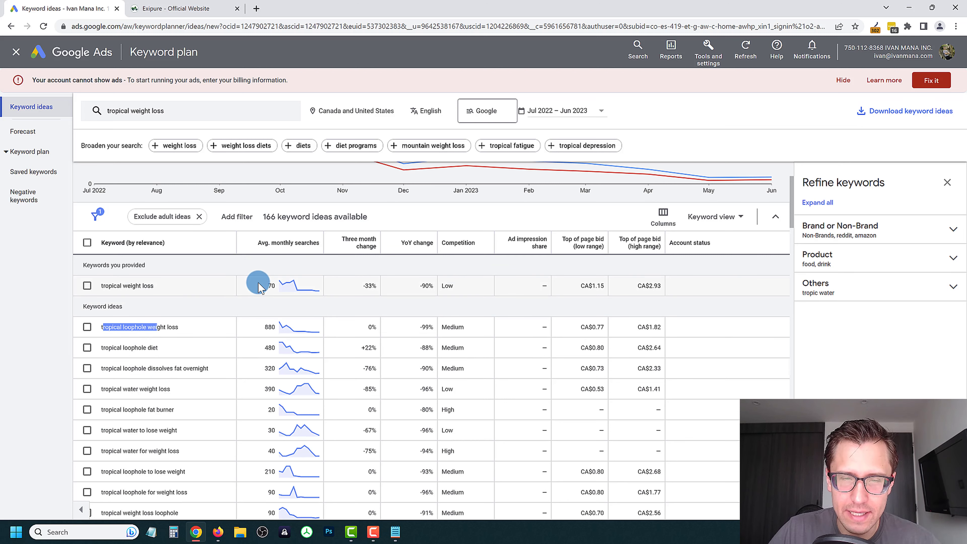
# Select the keywords "tropical weight loss", "tropical loophole weight loss", "tropical loophole diet" and "tropical loophole dissolves fat overnight"
pyautogui.click(87, 285)
pyautogui.click(87, 327)
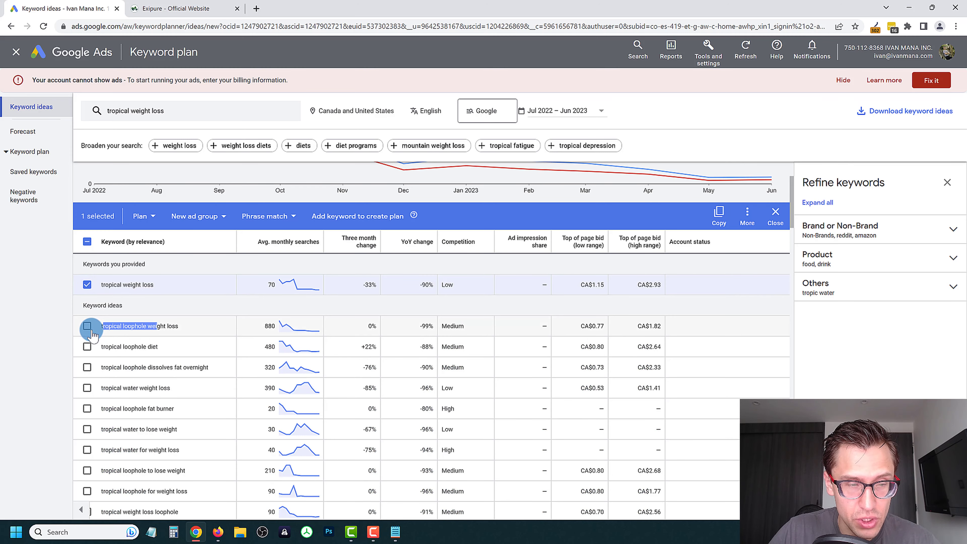
pyautogui.click(88, 348)
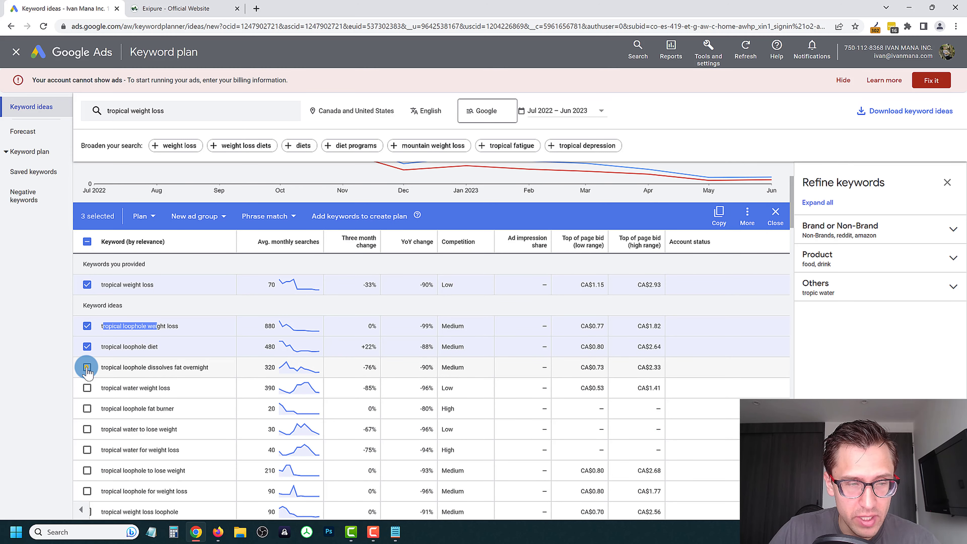
pyautogui.click(87, 367)
# Highlight the idea "tropical water weight loss" and compare it with the product shown on the Exipure sales page
pyautogui.scroll(-2, 184, 259)
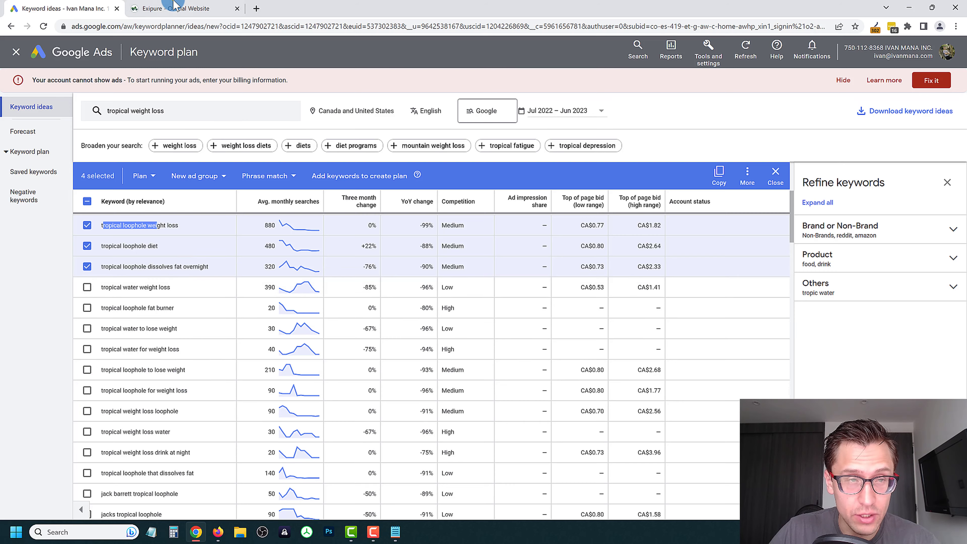
pyautogui.click(173, 7)
pyautogui.click(72, 6)
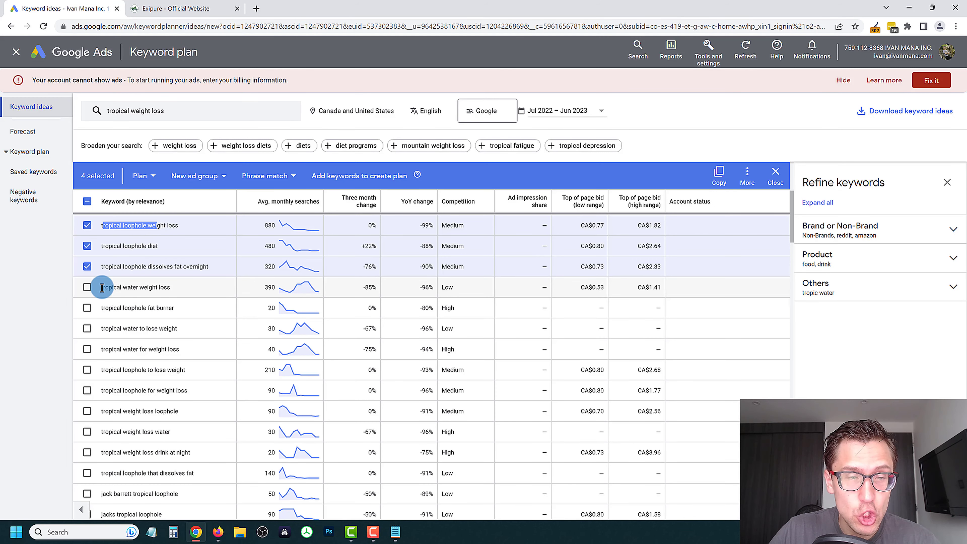
pyautogui.moveTo(102, 287); pyautogui.dragTo(164, 294)
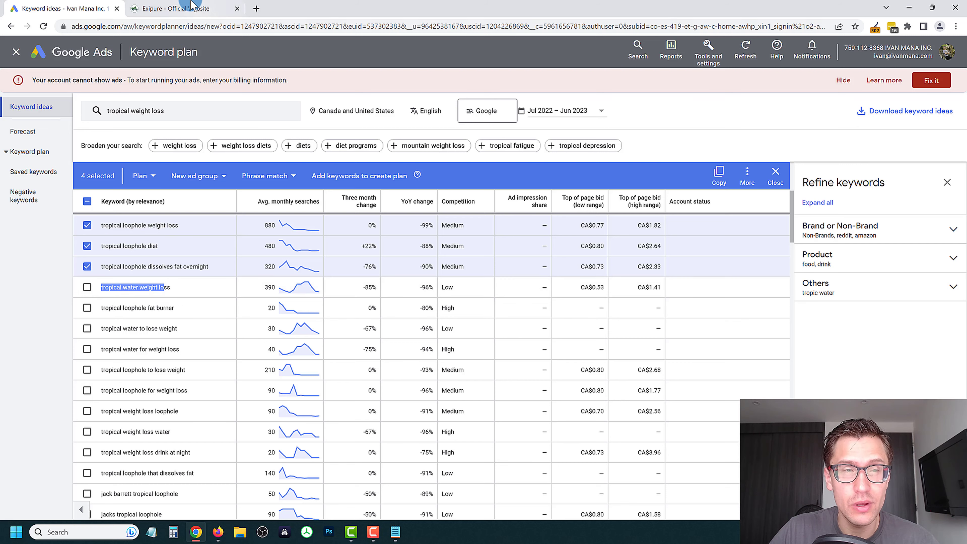
pyautogui.click(179, 9)
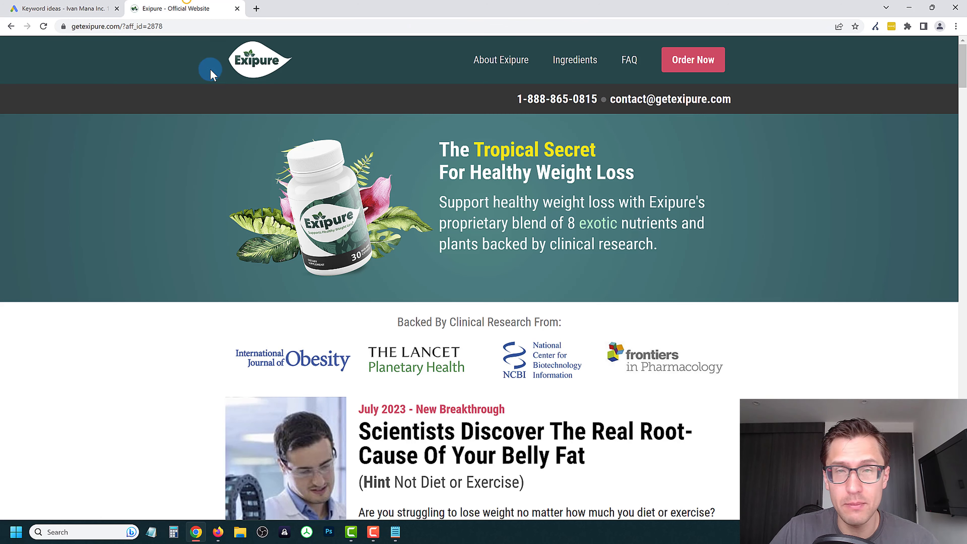
pyautogui.click(98, 5)
# Select the keyword ideas "tropical loophole fat burner", "tropical loophole to lose weight", "tropical loophole for weight loss" and "tropical weight loss loophole"
pyautogui.click(87, 287)
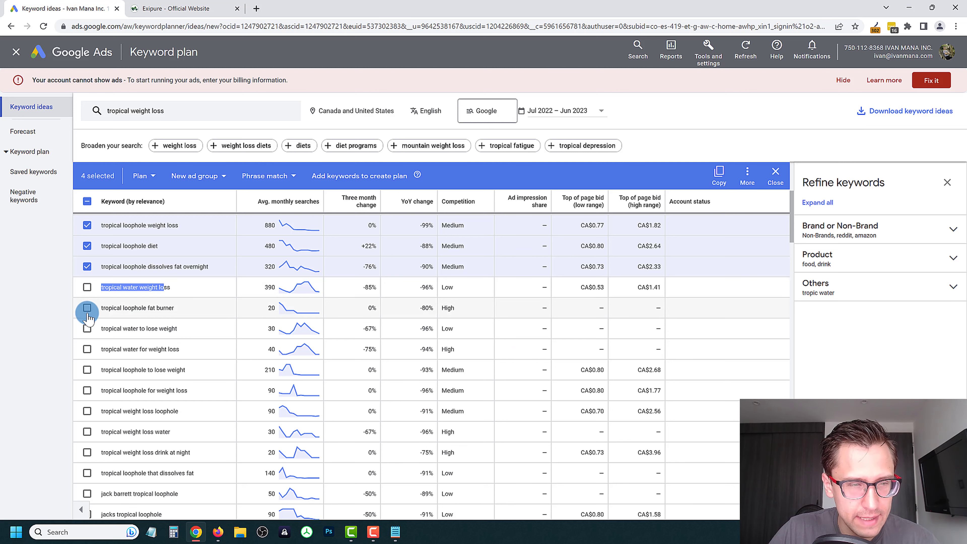
pyautogui.click(87, 309)
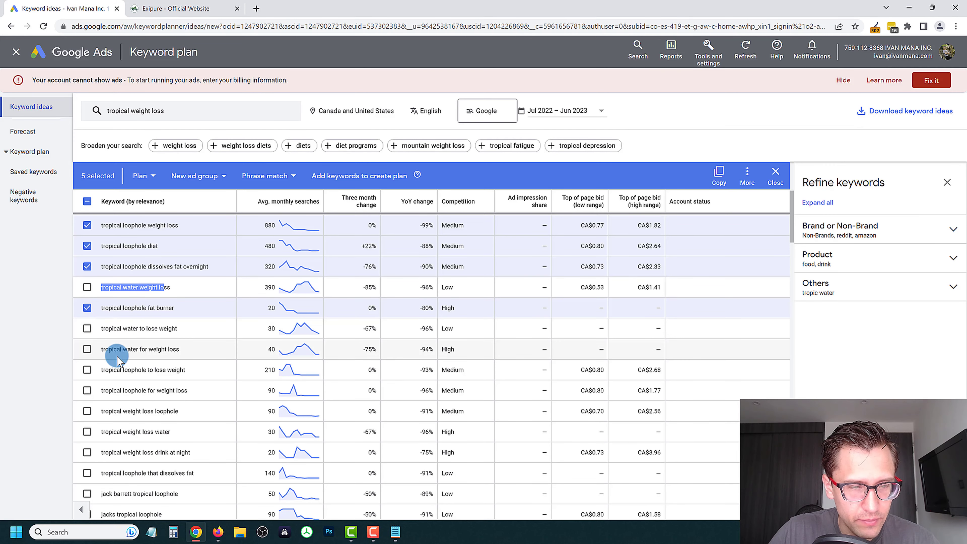
pyautogui.click(88, 369)
pyautogui.click(88, 390)
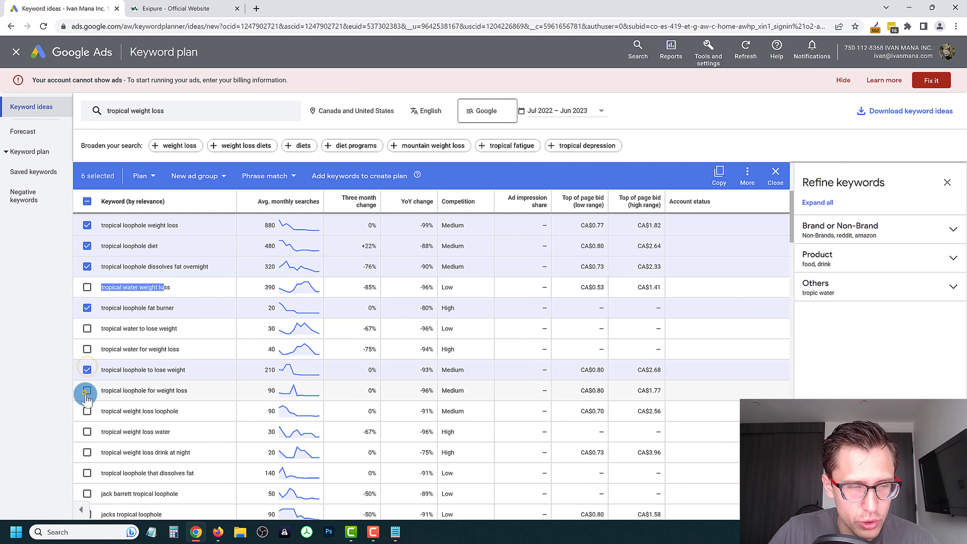
pyautogui.click(88, 411)
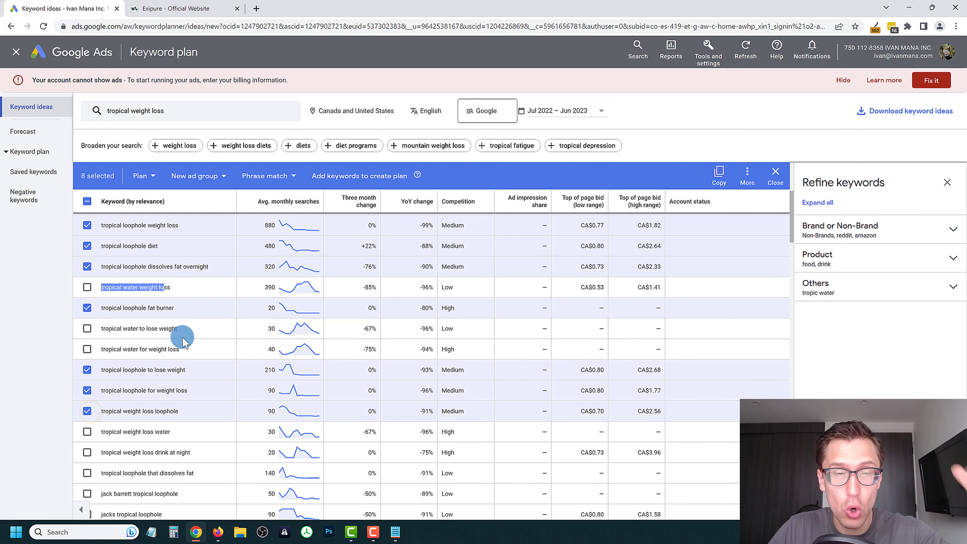
# Add the keyword ideas "tropical weight loss drink at night" and "tropical loophole that dissolves fat" to the selection
pyautogui.scroll(-3, 181, 352)
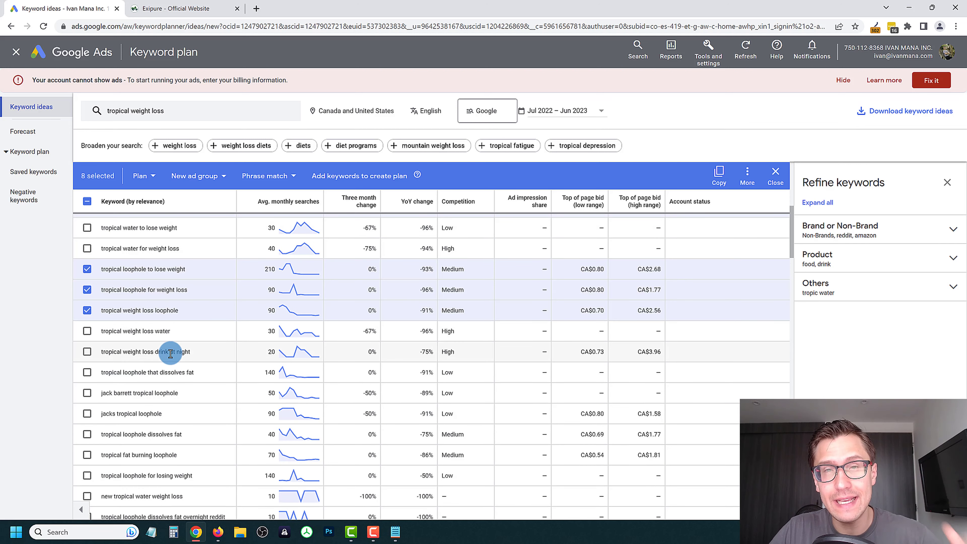
pyautogui.click(87, 352)
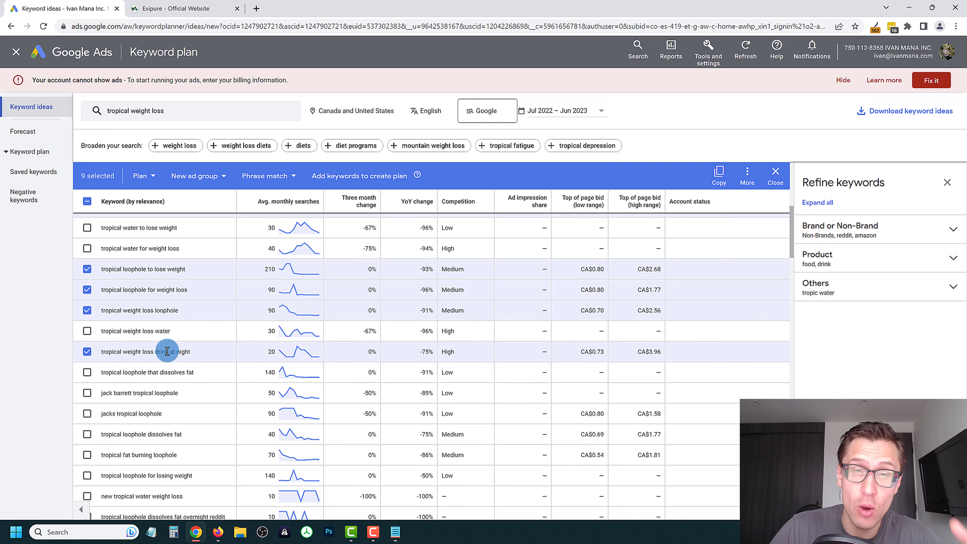
pyautogui.click(87, 373)
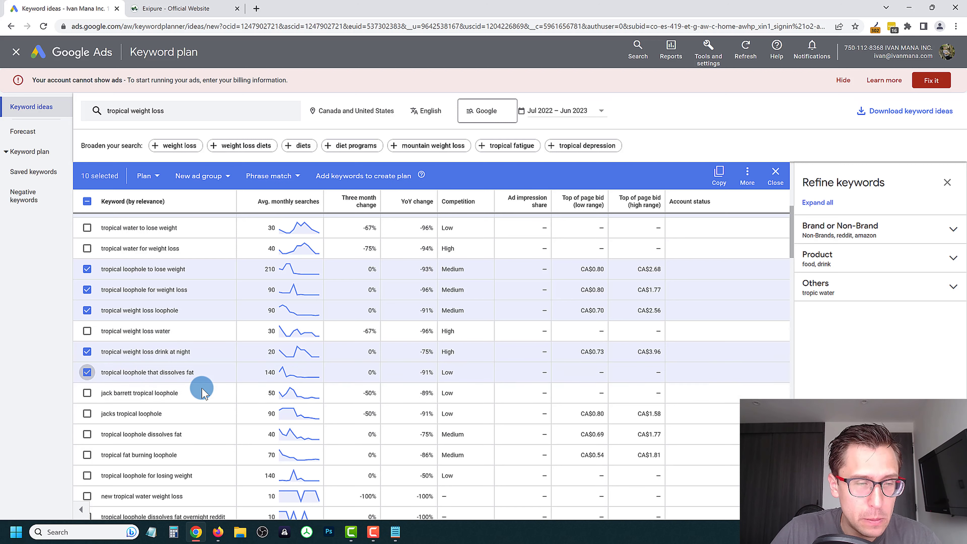
# Search the Exipure sales page for the person's first name used in the tropical loophole keyword ideas and skim the opening sections
pyautogui.scroll(-2, 157, 360)
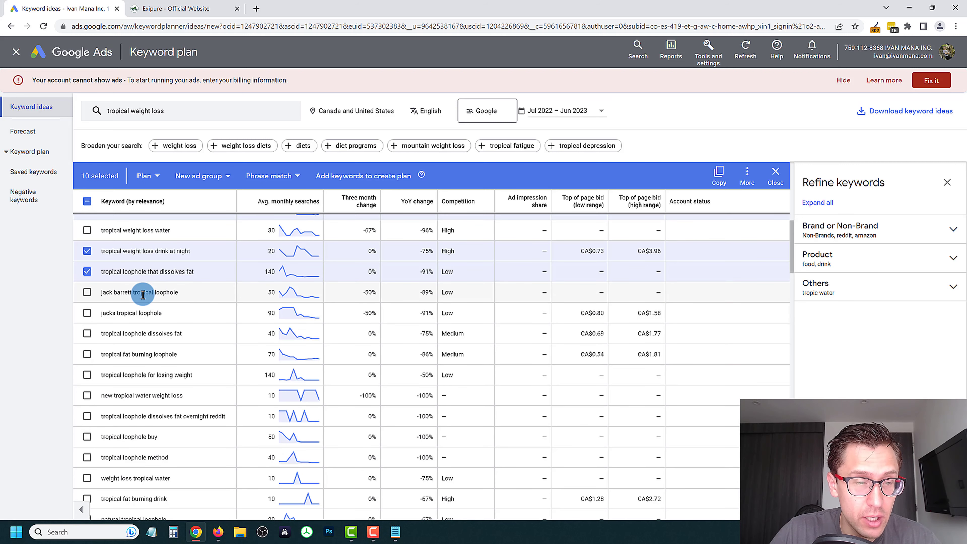
pyautogui.click(179, 9)
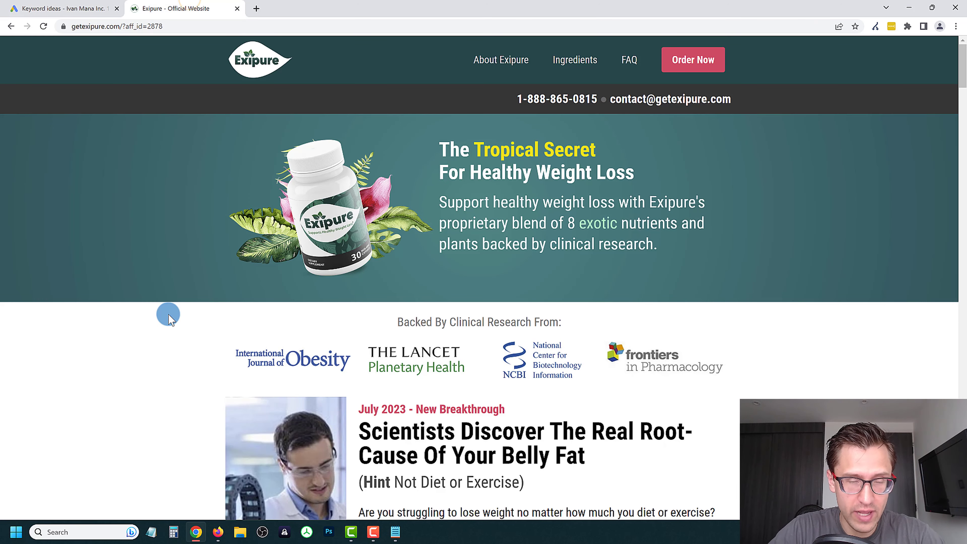
pyautogui.hotkey('ctrl', 'f')
pyautogui.write('jack')
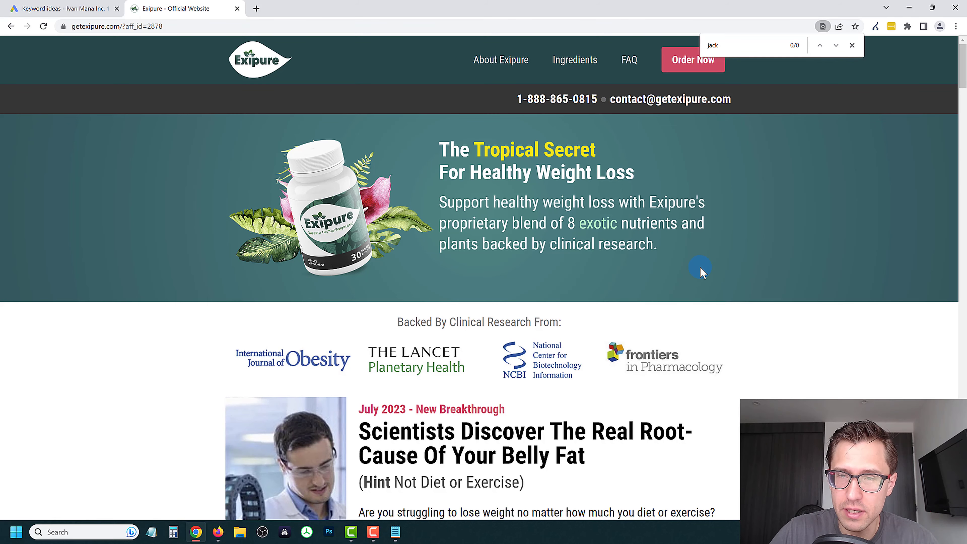
pyautogui.scroll(-5, 476, 251)
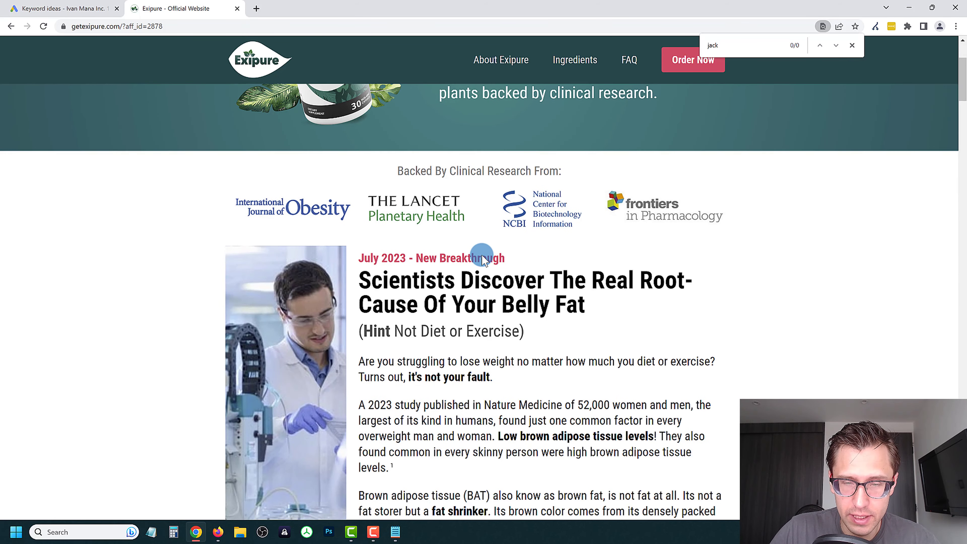
pyautogui.scroll(-5, 486, 255)
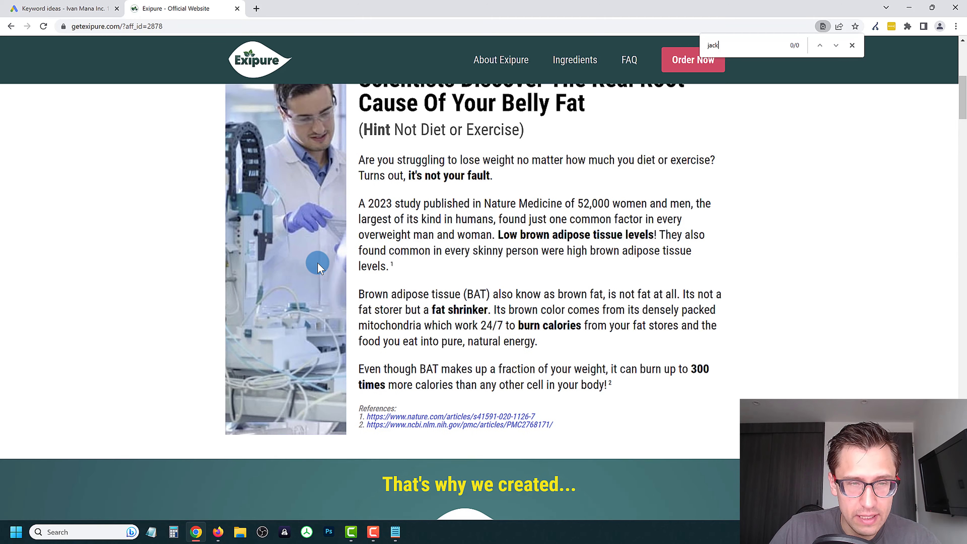
pyautogui.scroll(2, 275, 262)
# Return to Keyword Planner and select "tropical loophole dissolves fat", "tropical fat burning loophole" and "tropical loophole for losing weight"
pyautogui.click(78, 7)
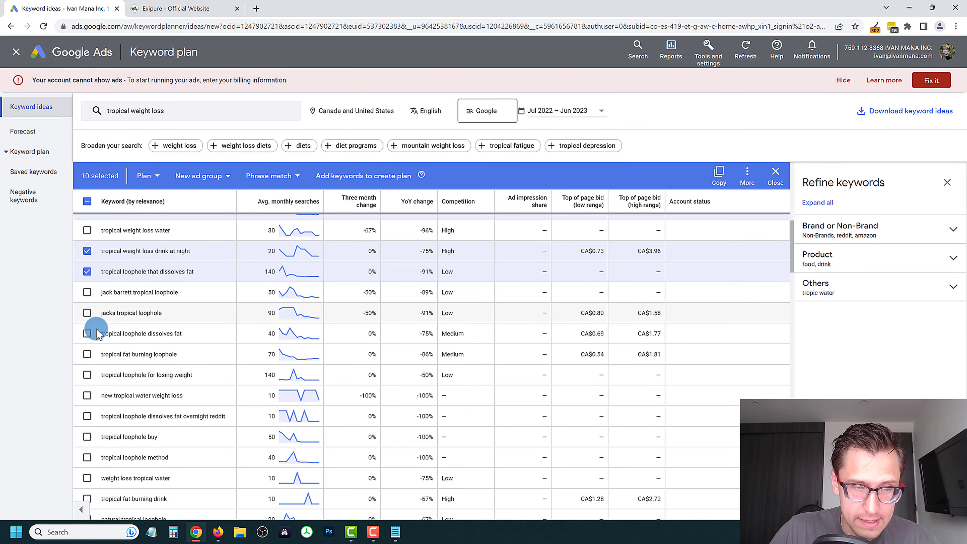
pyautogui.click(88, 333)
pyautogui.click(87, 355)
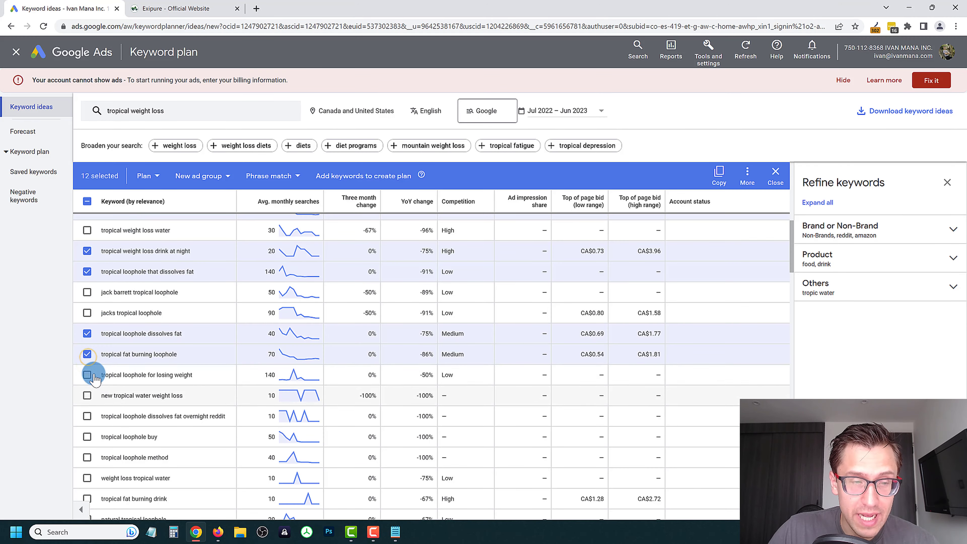
pyautogui.click(87, 375)
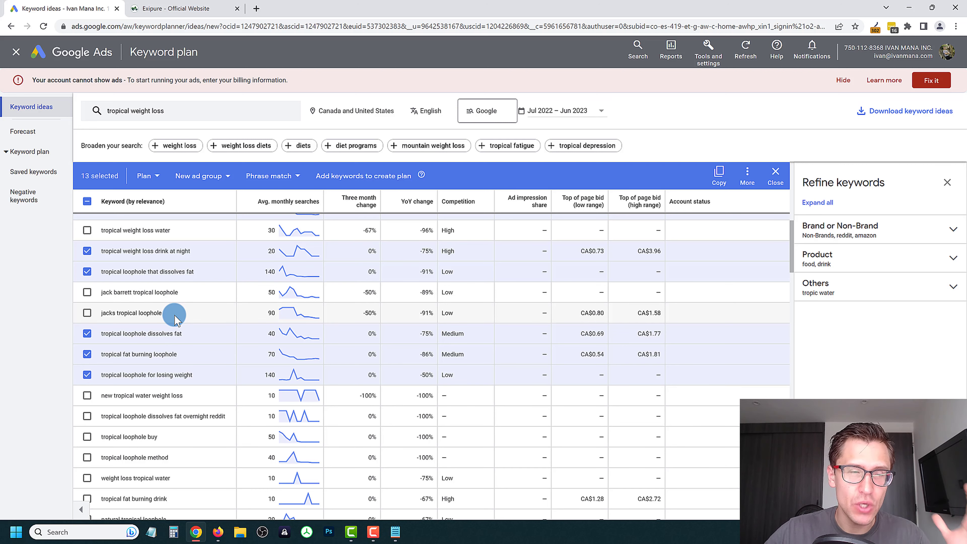
pyautogui.scroll(-2, 220, 345)
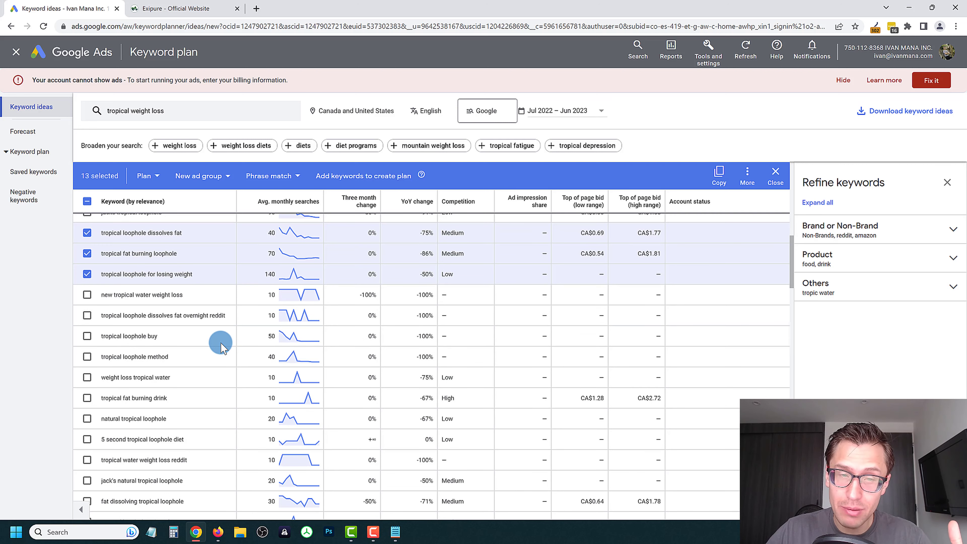
pyautogui.click(87, 294)
pyautogui.click(86, 294)
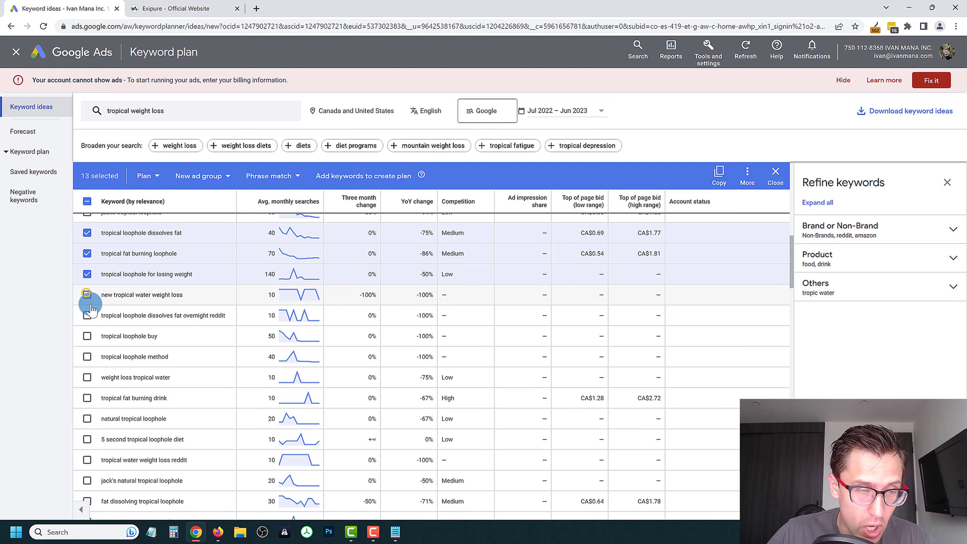
pyautogui.click(87, 315)
pyautogui.click(87, 315)
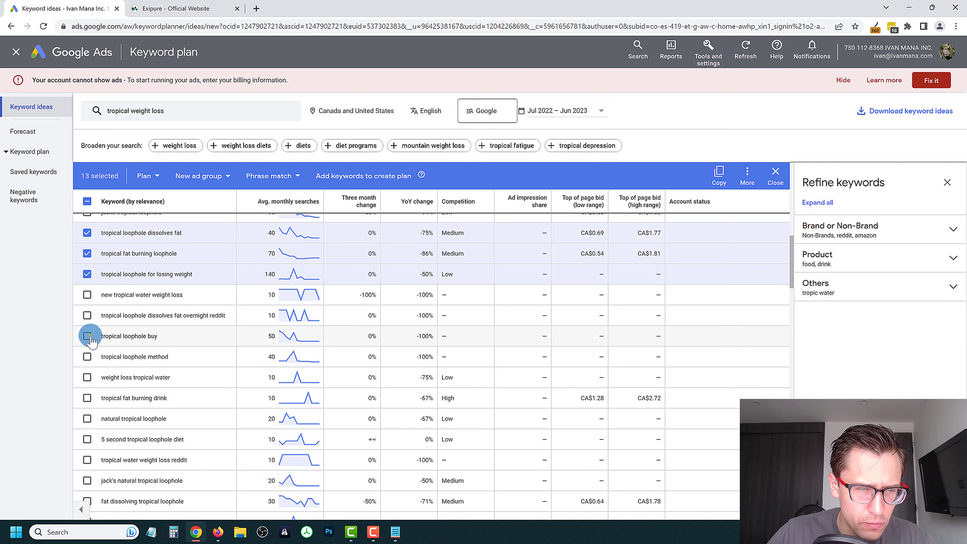
# Add the keyword ideas "tropical loophole buy", "tropical loophole method" and "5 second tropical loophole diet" to the selection
pyautogui.click(87, 336)
pyautogui.click(87, 356)
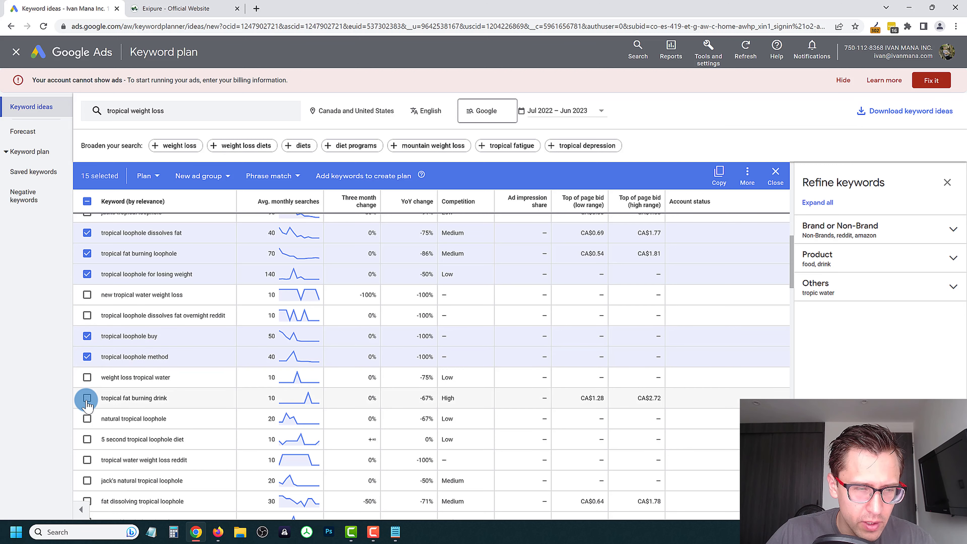
pyautogui.scroll(-3, 87, 381)
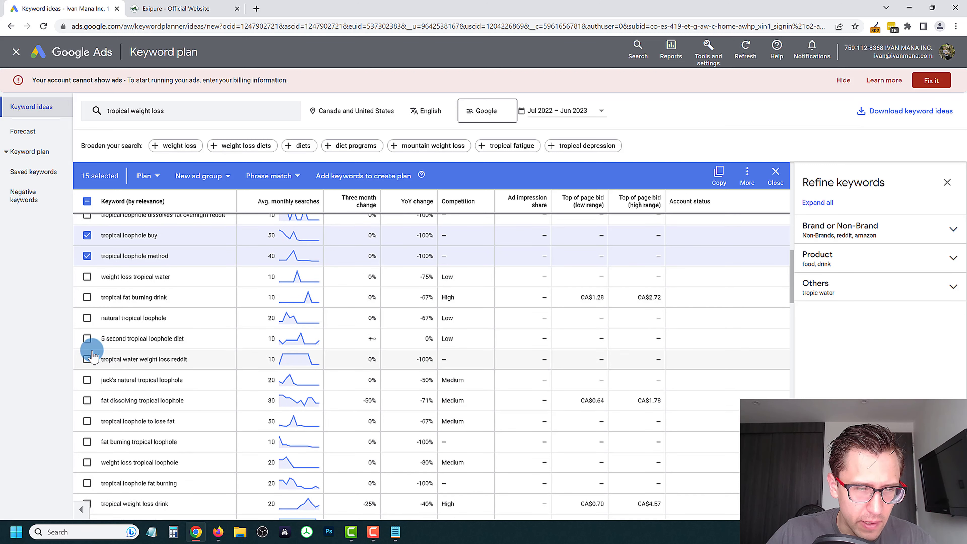
pyautogui.click(87, 339)
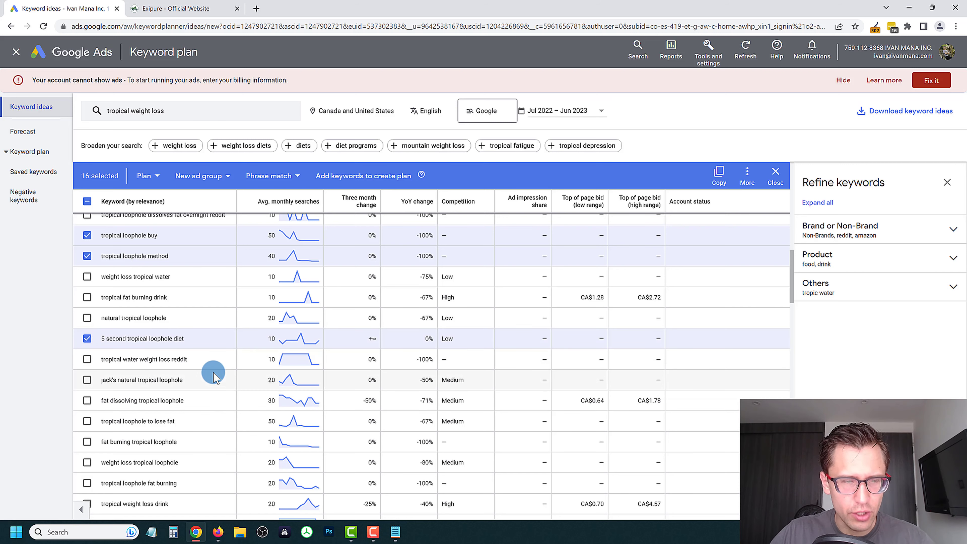
# Select the keyword ideas "tropical loophole burns fat" and "tropical loophole pill" near the end of the list
pyautogui.scroll(-15, 194, 415)
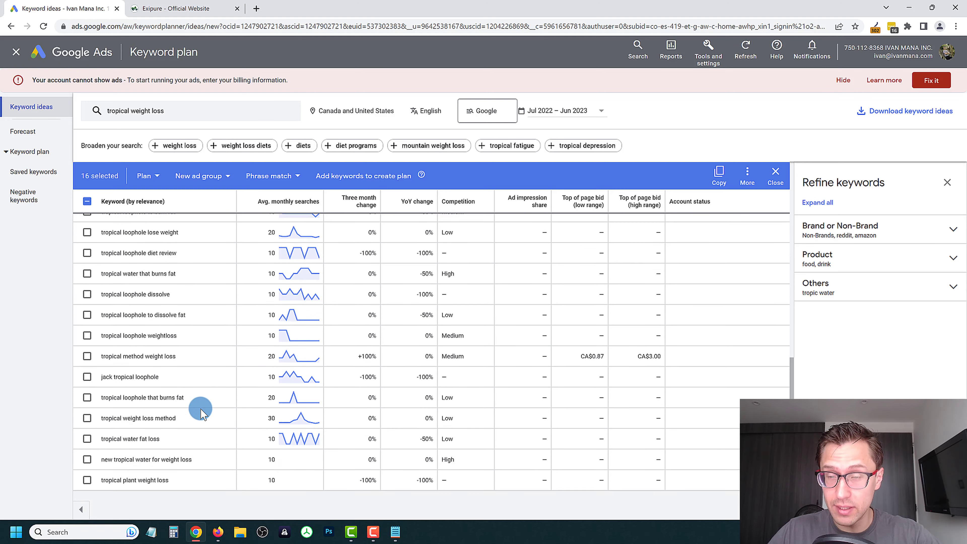
pyautogui.scroll(-5, 307, 352)
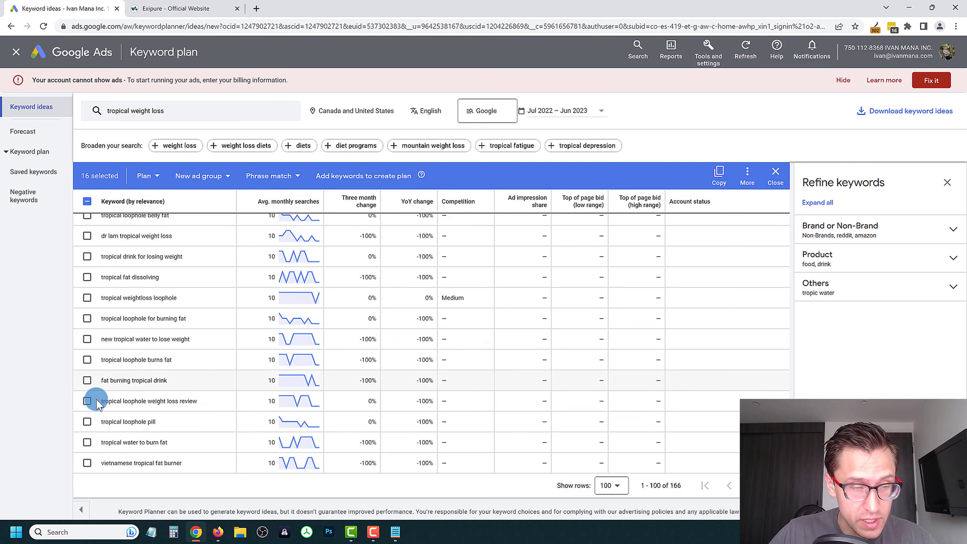
pyautogui.click(87, 380)
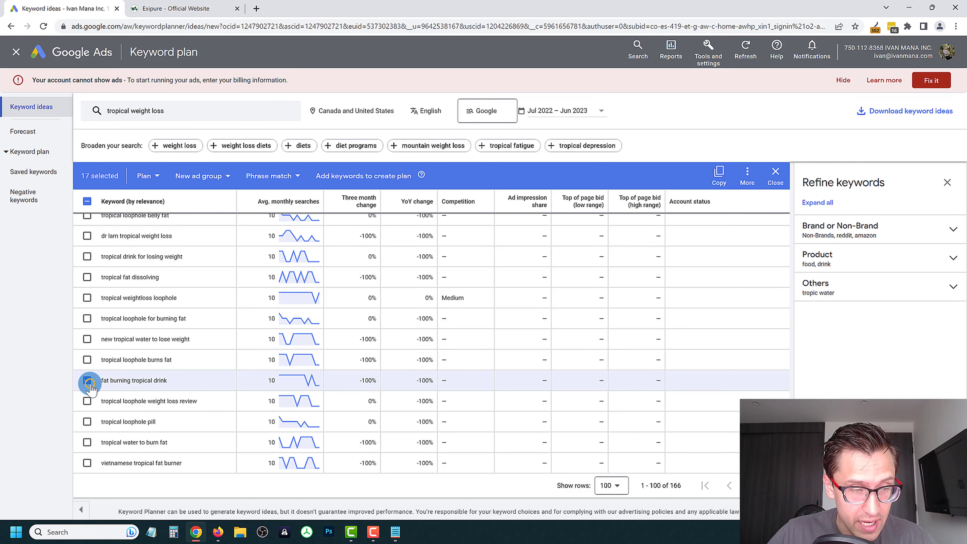
pyautogui.click(87, 381)
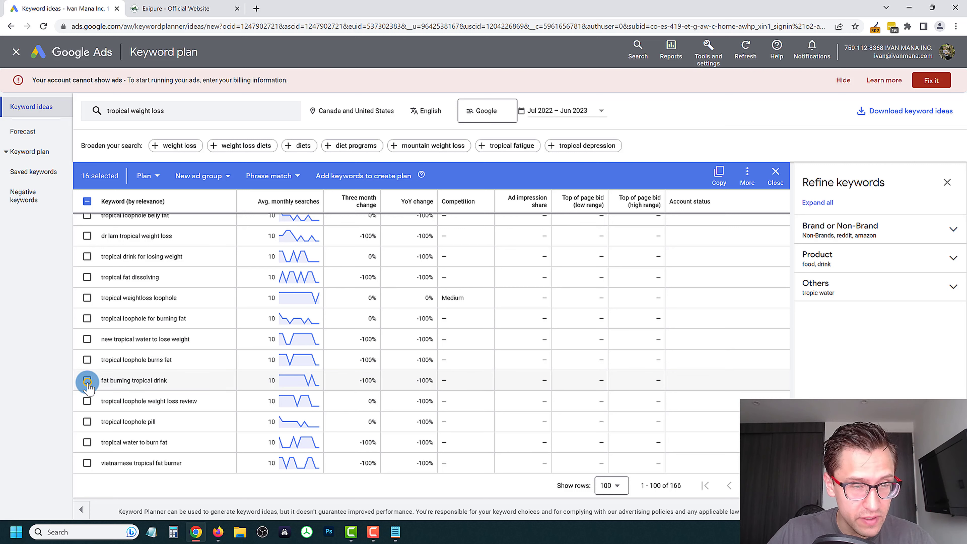
pyautogui.click(85, 360)
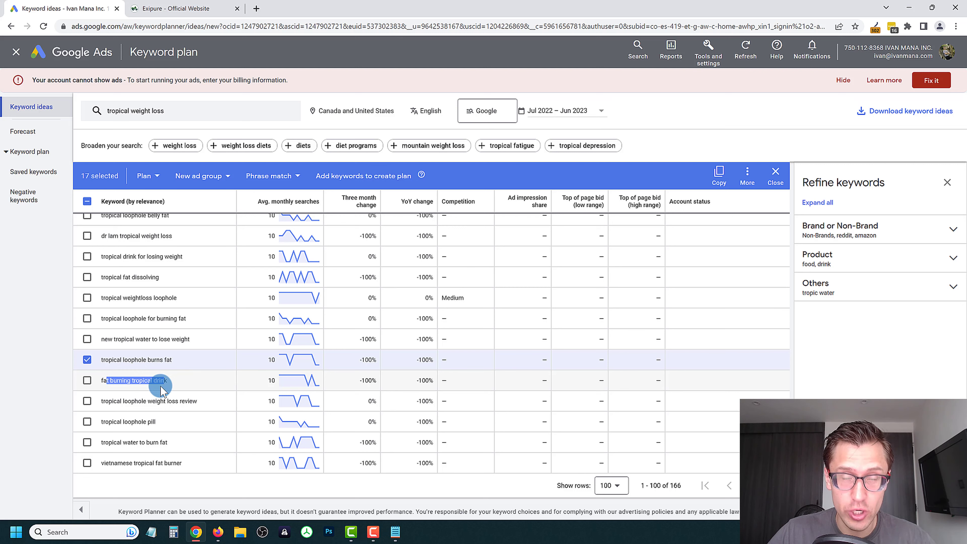
pyautogui.moveTo(161, 388); pyautogui.dragTo(168, 378)
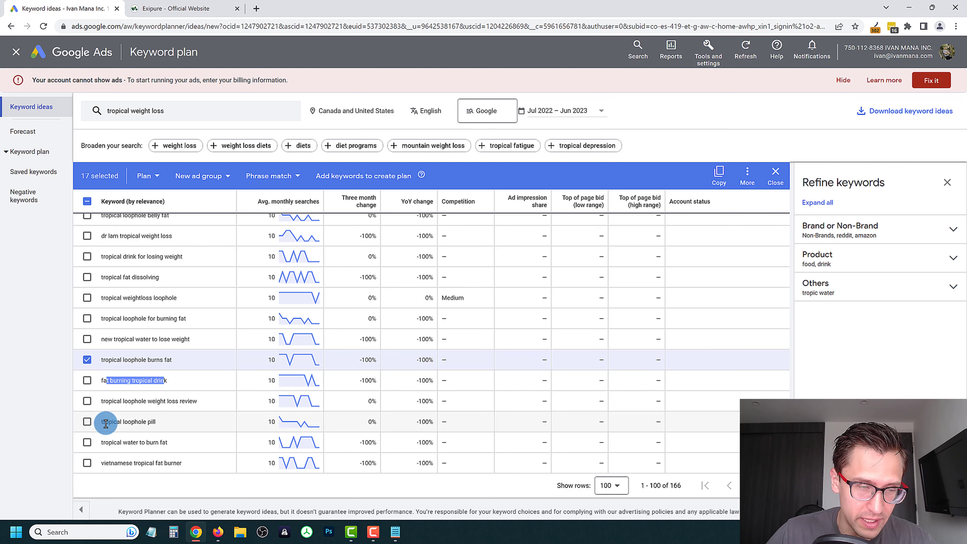
pyautogui.click(88, 421)
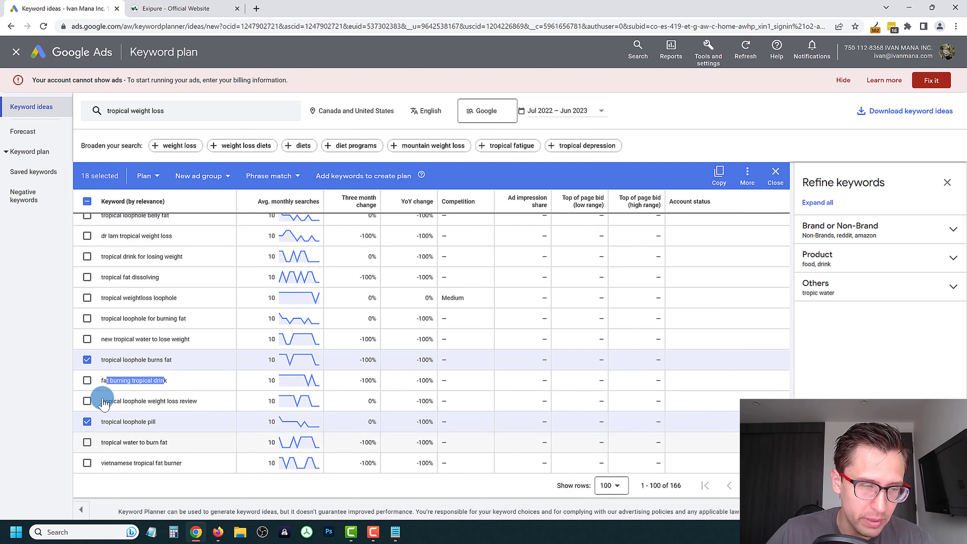
# Enter "Tropical Loophole" as the name of a new ad group for the selected keywords
pyautogui.scroll(10, 259, 330)
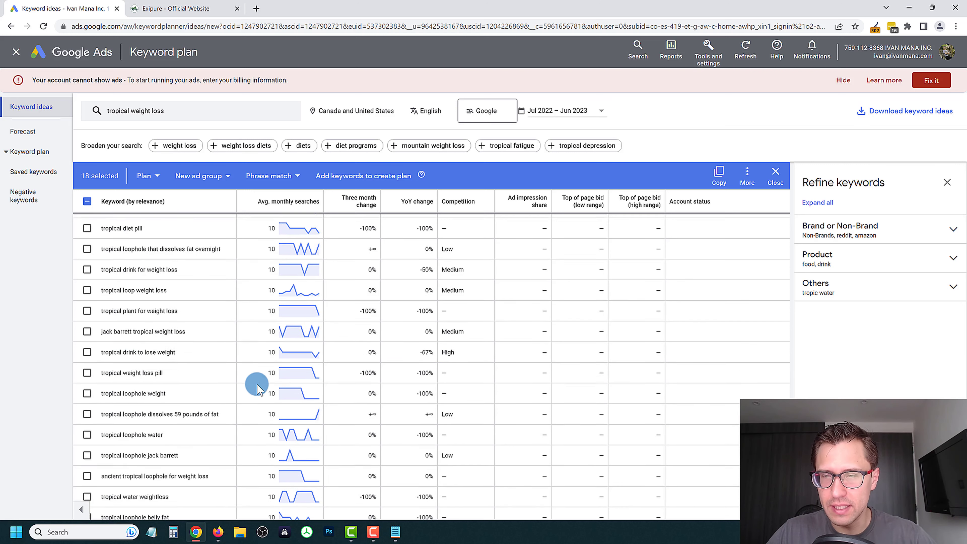
pyautogui.scroll(5, 200, 389)
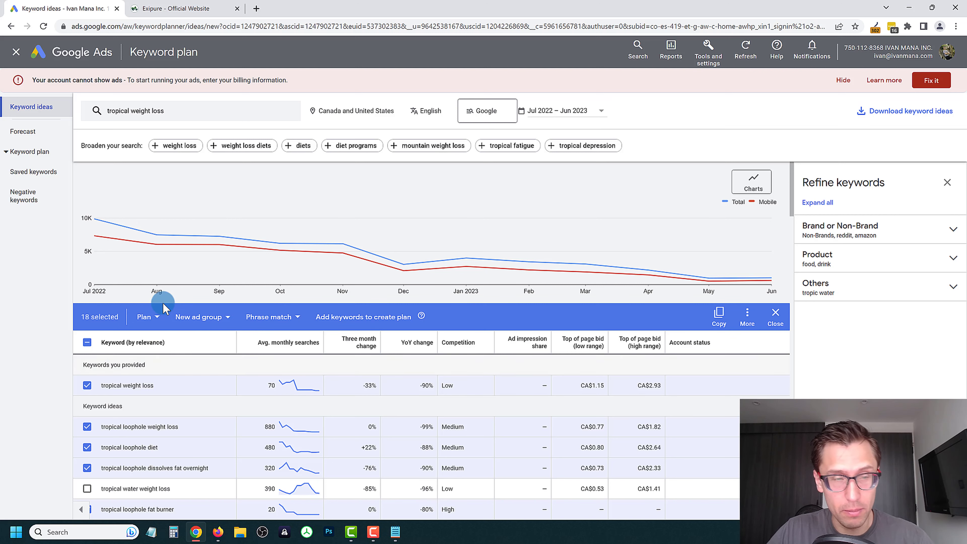
pyautogui.click(146, 318)
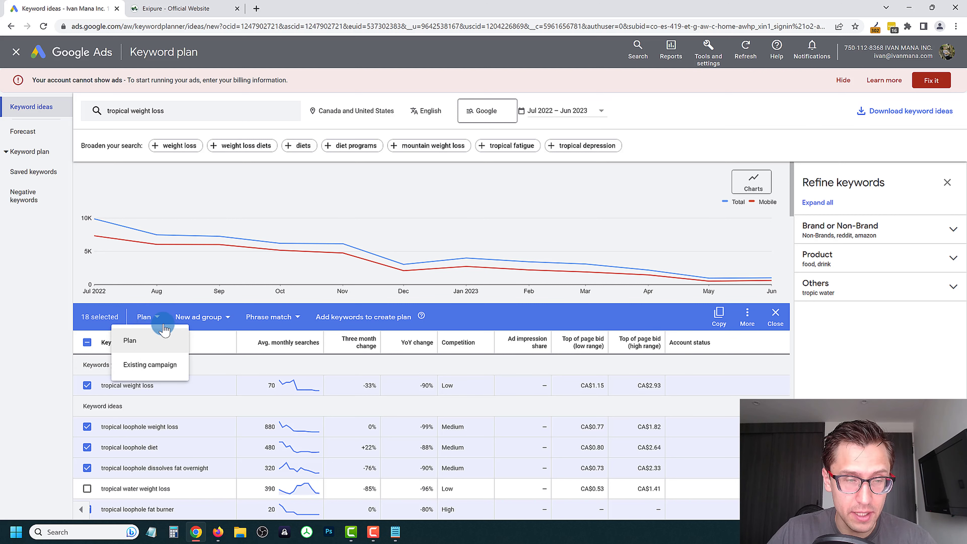
pyautogui.click(172, 365)
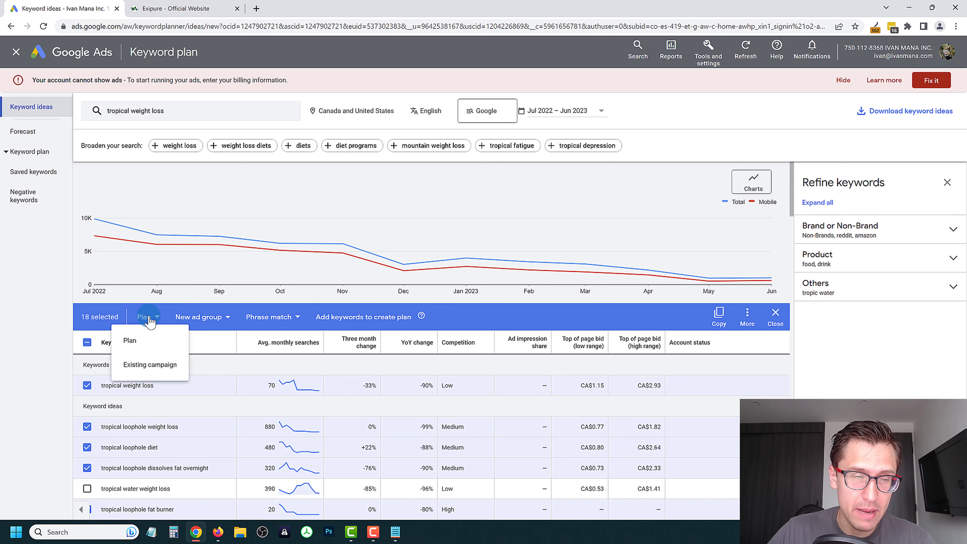
pyautogui.click(205, 319)
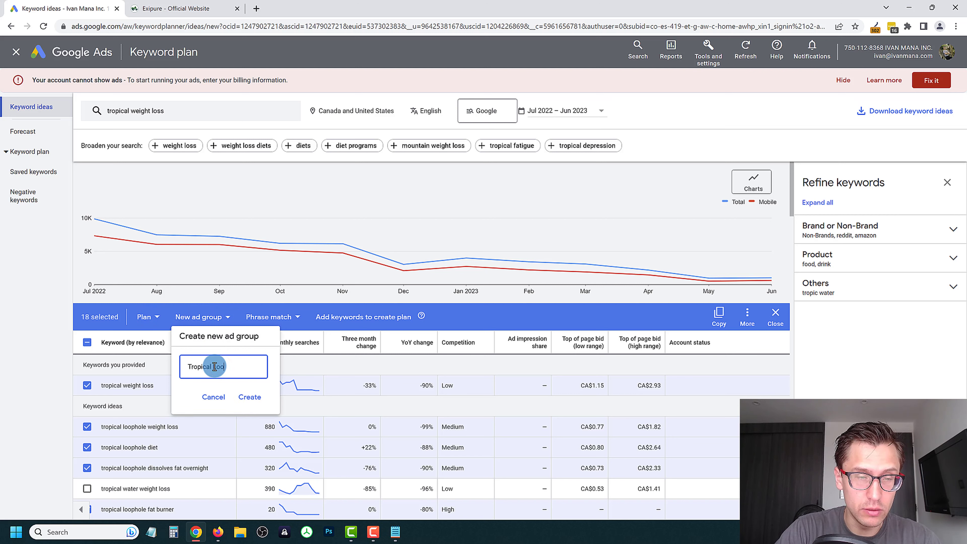
pyautogui.press('BackSpace')
pyautogui.write('Loophole')
pyautogui.click(252, 389)
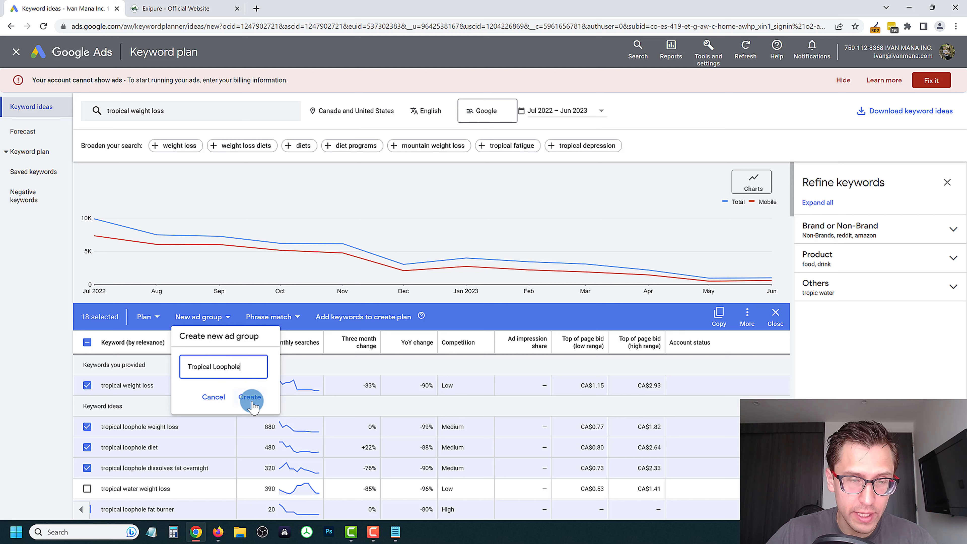
# Set the match type of the selected keywords to Broad match
pyautogui.click(272, 318)
pyautogui.click(281, 320)
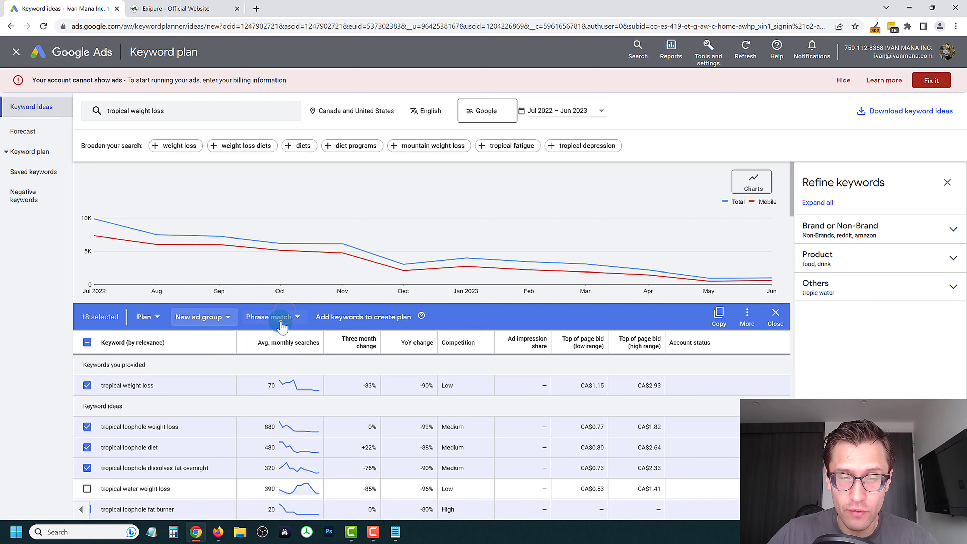
pyautogui.click(279, 320)
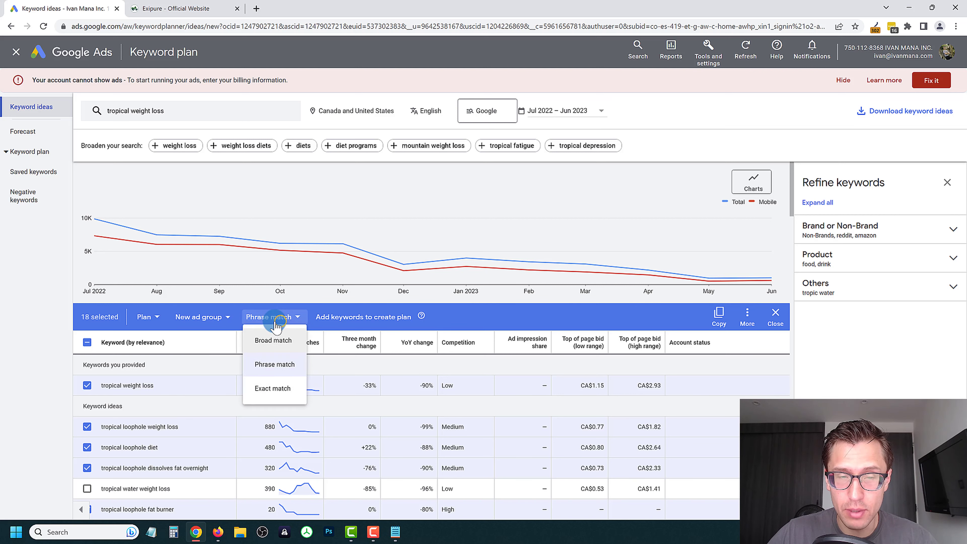
pyautogui.click(273, 340)
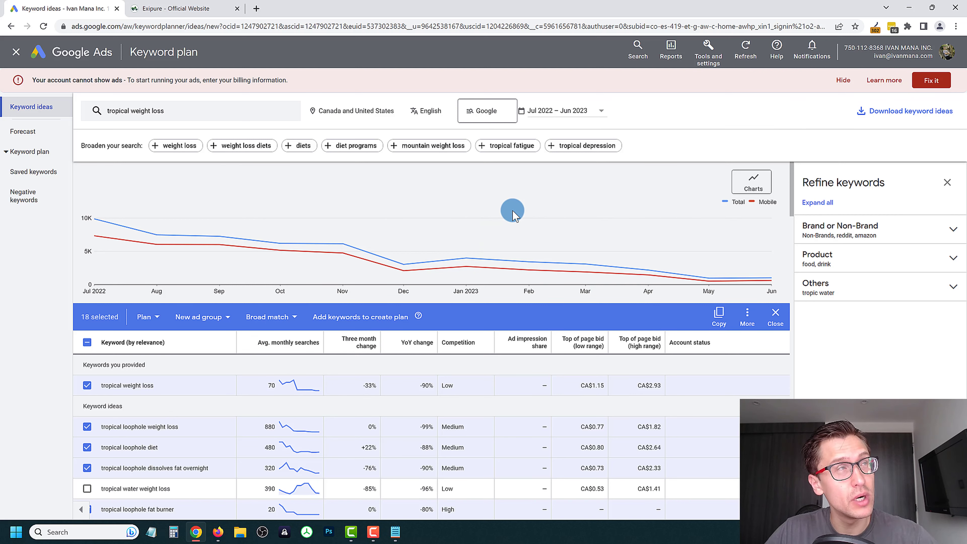
pyautogui.click(269, 317)
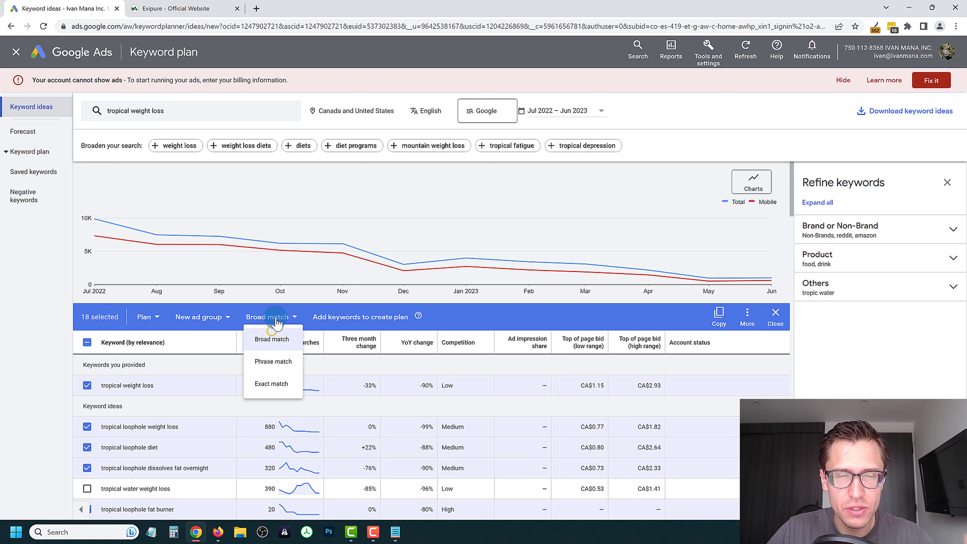
pyautogui.click(273, 338)
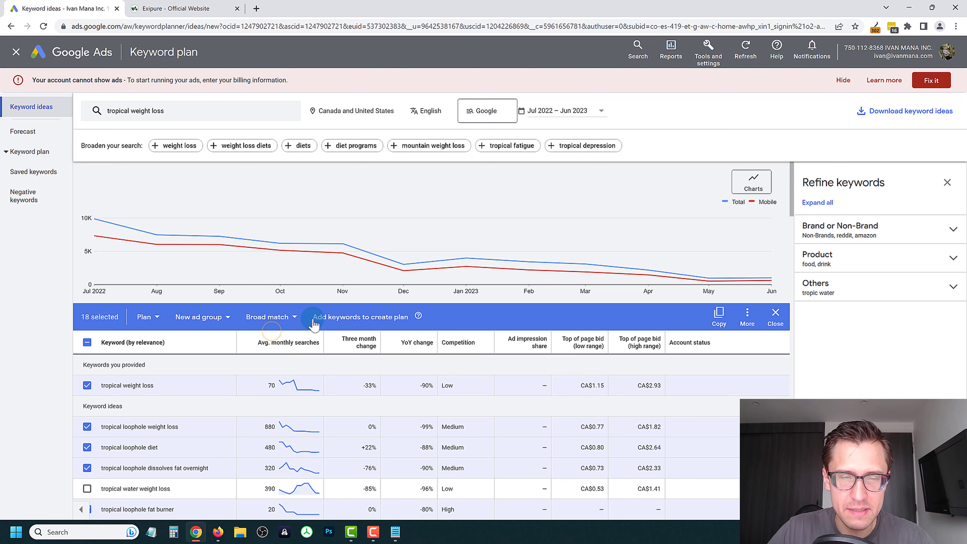
# Create the "Tropical Loophole" ad group and add the selected keywords to it in the plan
pyautogui.click(199, 317)
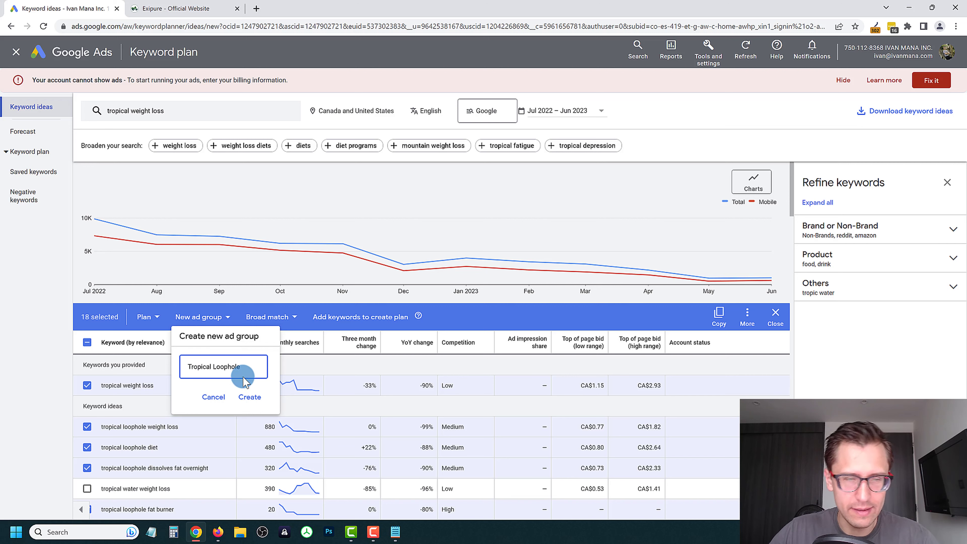
pyautogui.click(251, 396)
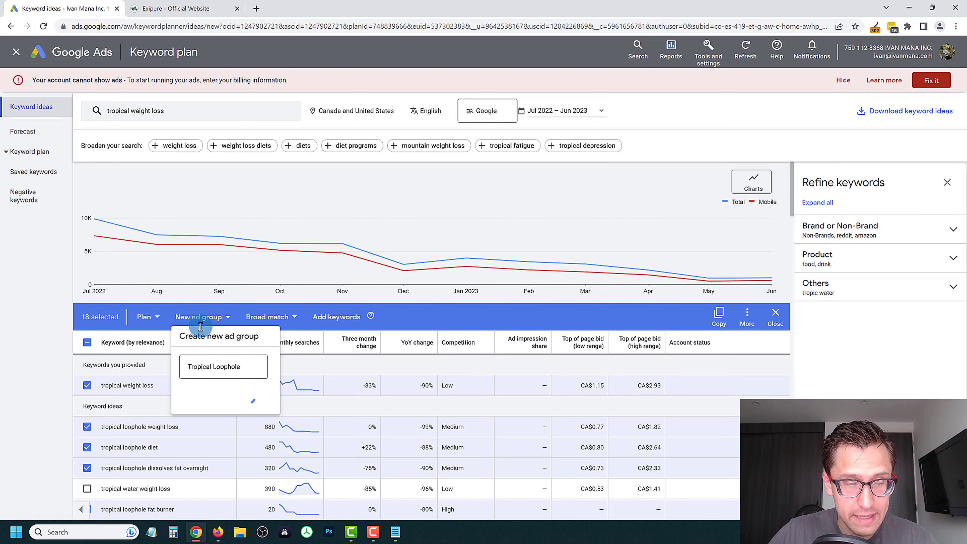
pyautogui.click(352, 316)
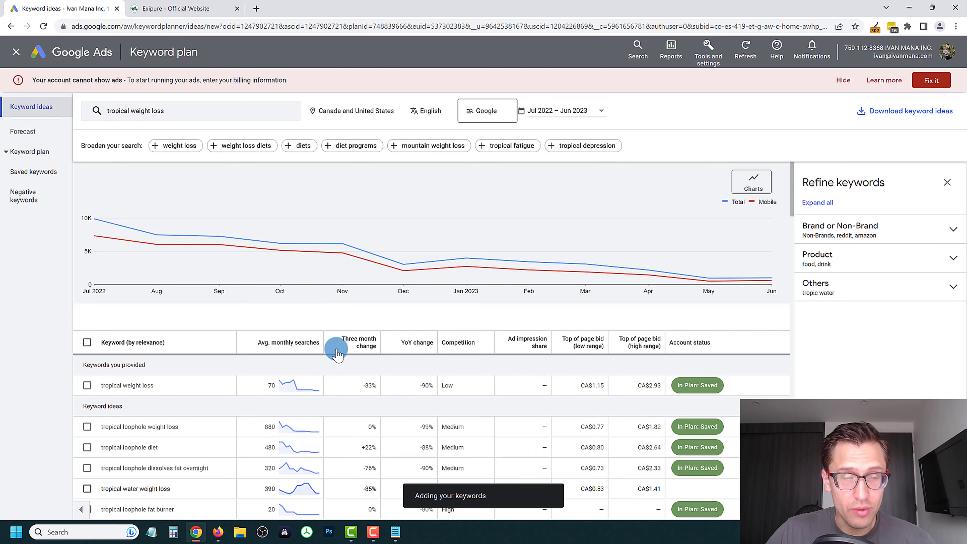
# Open the plan's saved keywords and review the list with its search metrics
pyautogui.scroll(-3, 75, 241)
pyautogui.click(73, 237)
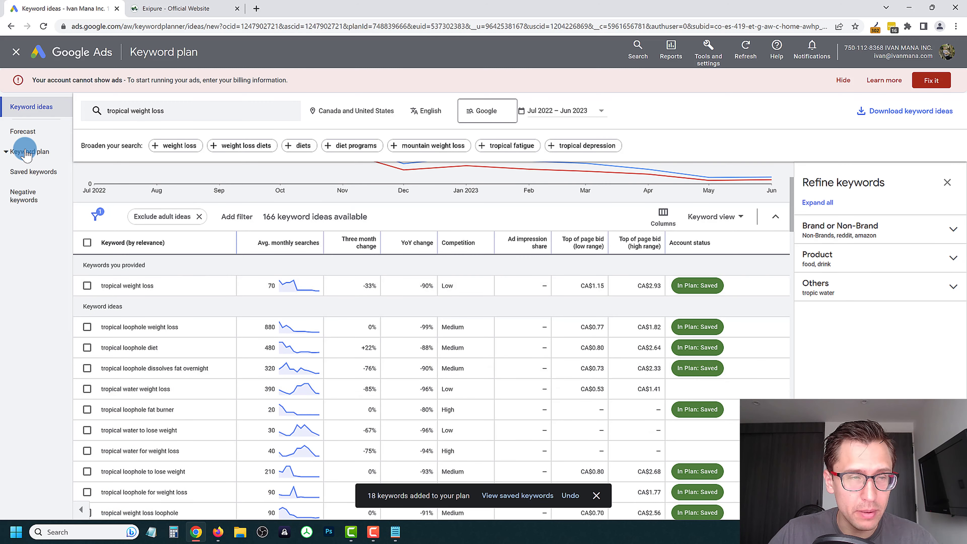
pyautogui.click(27, 172)
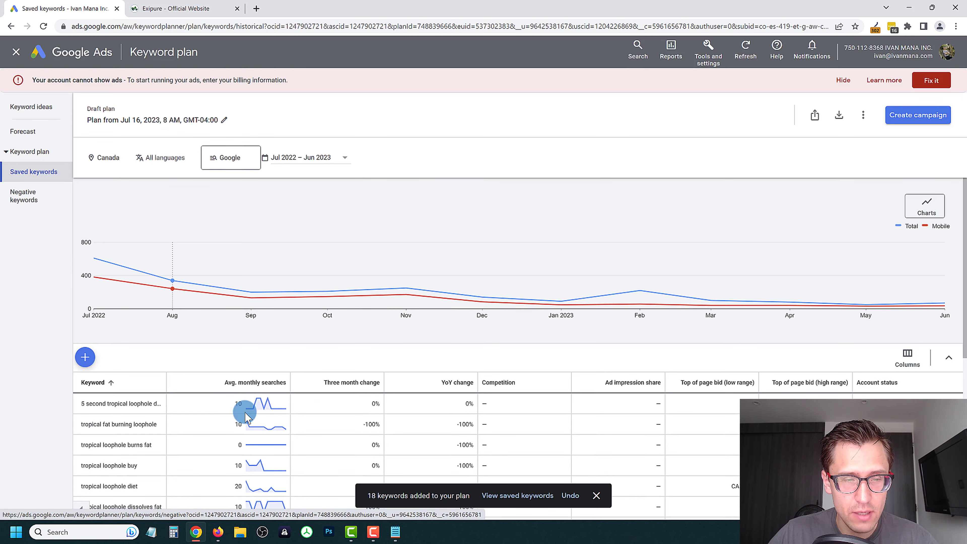
pyautogui.scroll(-5, 266, 341)
pyautogui.scroll(-3, 308, 324)
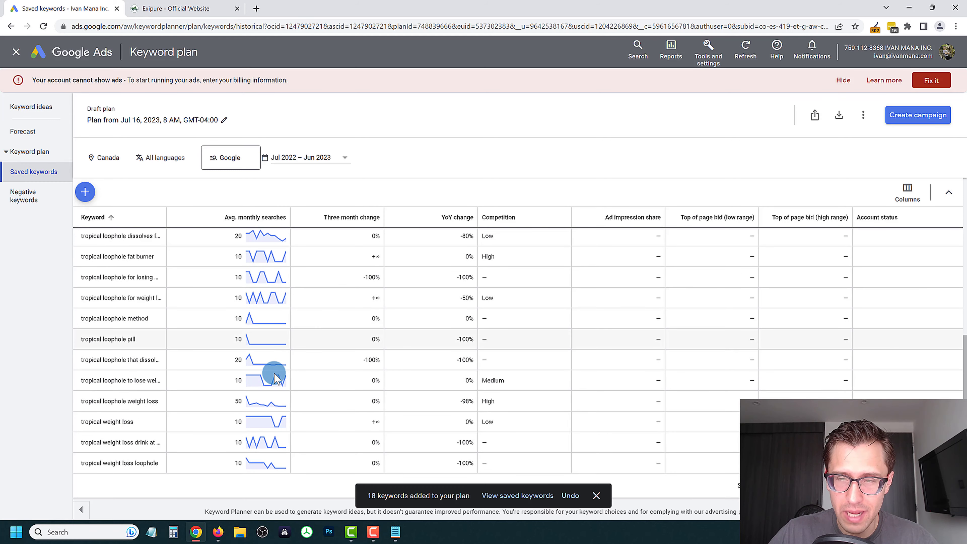
pyautogui.scroll(4, 283, 331)
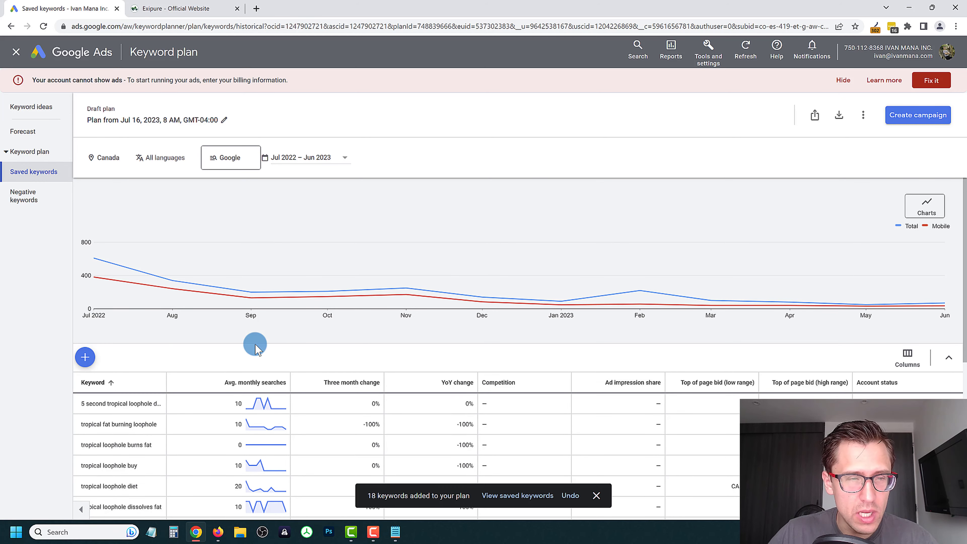
# Check which columns and plan download formats are available for the saved keywords without changing anything
pyautogui.click(908, 353)
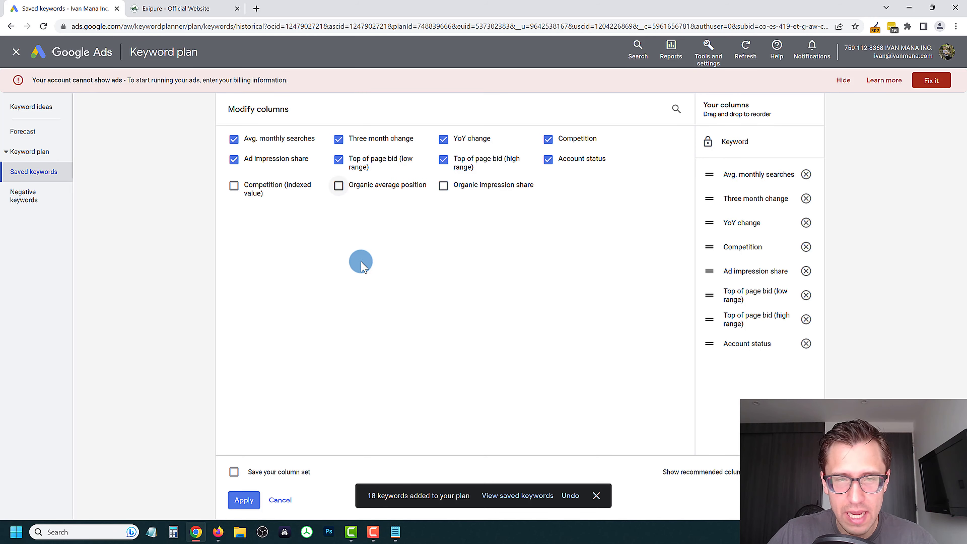
pyautogui.click(281, 501)
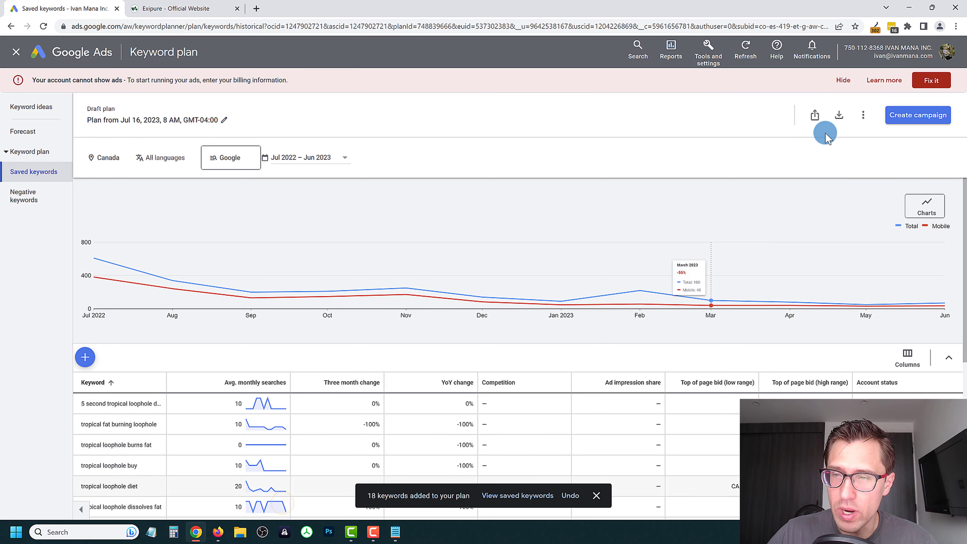
pyautogui.click(837, 110)
pyautogui.click(849, 137)
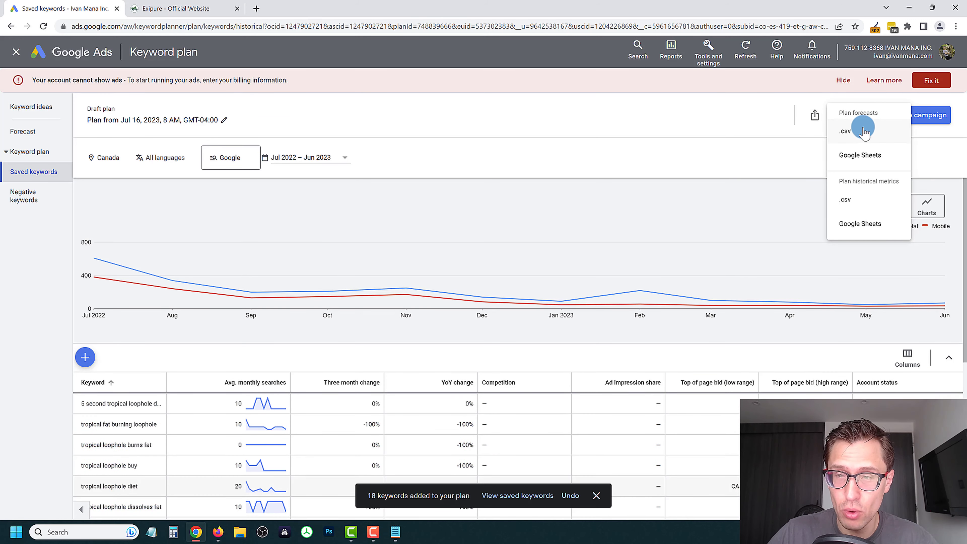
pyautogui.click(699, 146)
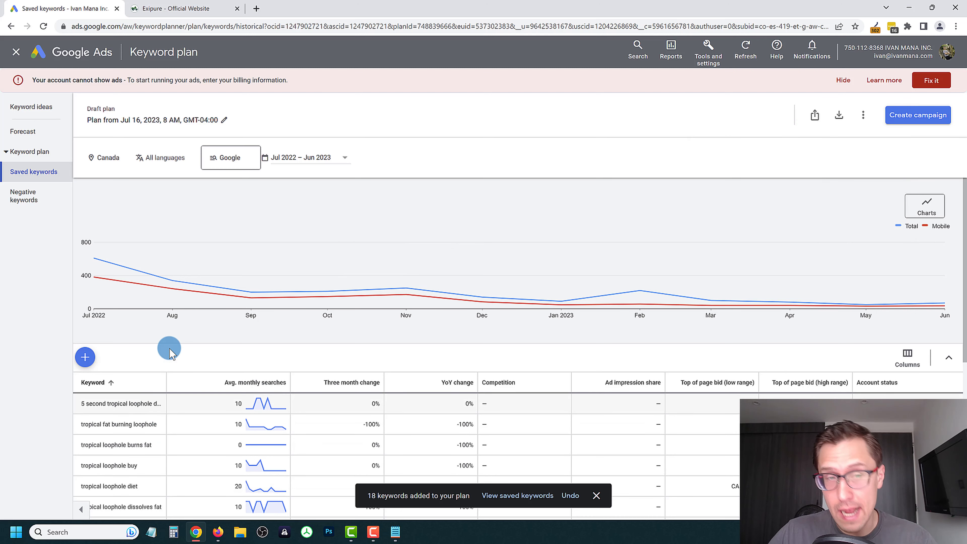
pyautogui.scroll(-10, 236, 407)
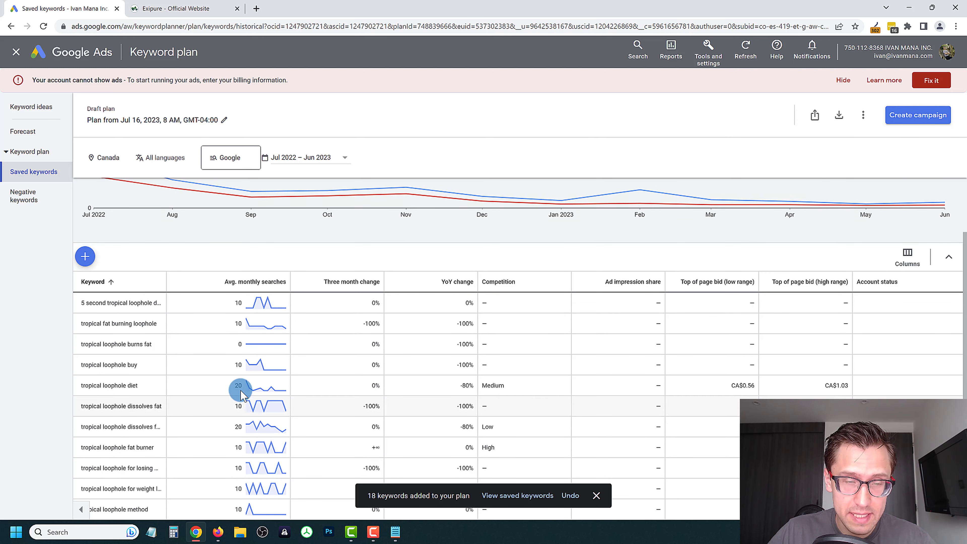
# Review the saved keywords and their average monthly searches, focusing on "tropical loophole weight loss"
pyautogui.scroll(2, 248, 402)
pyautogui.scroll(-2, 255, 388)
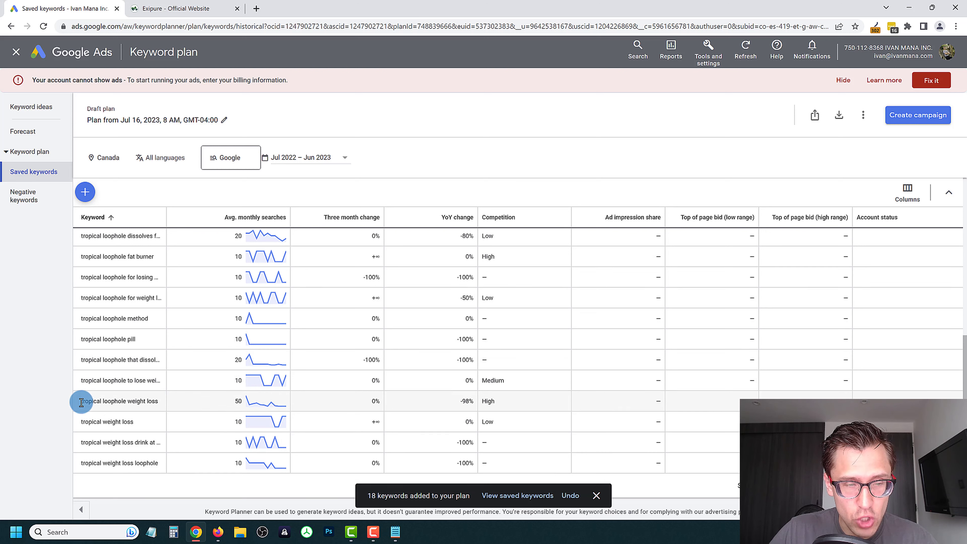
pyautogui.moveTo(81, 403); pyautogui.dragTo(293, 413)
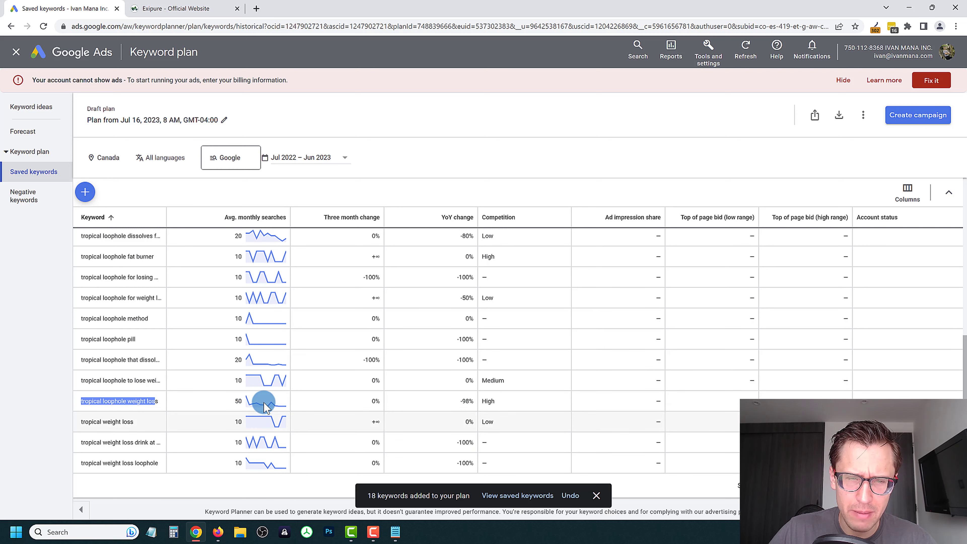
pyautogui.moveTo(224, 396); pyautogui.dragTo(331, 410)
pyautogui.scroll(2, 337, 419)
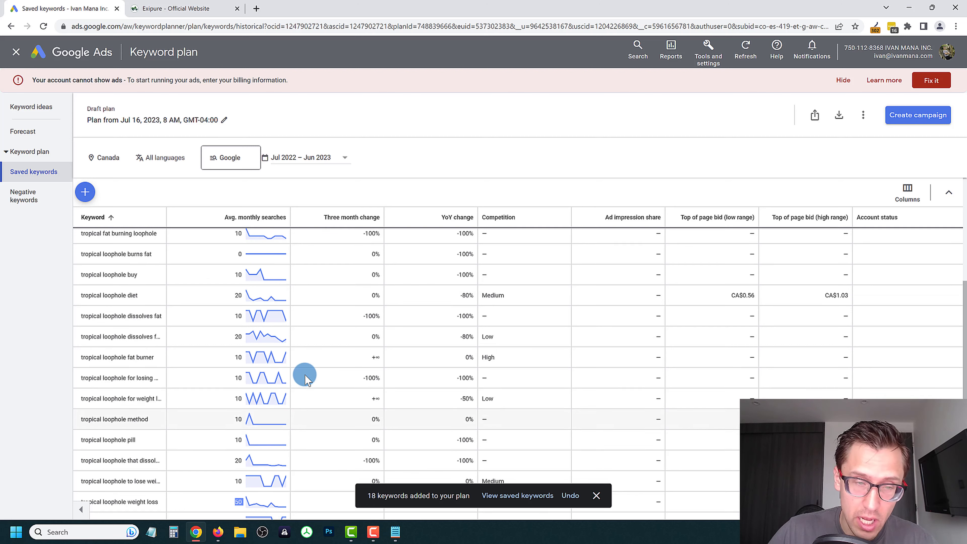
# Widen the Keyword column of the saved keywords table so the full keyword phrases can be read
pyautogui.moveTo(278, 357)
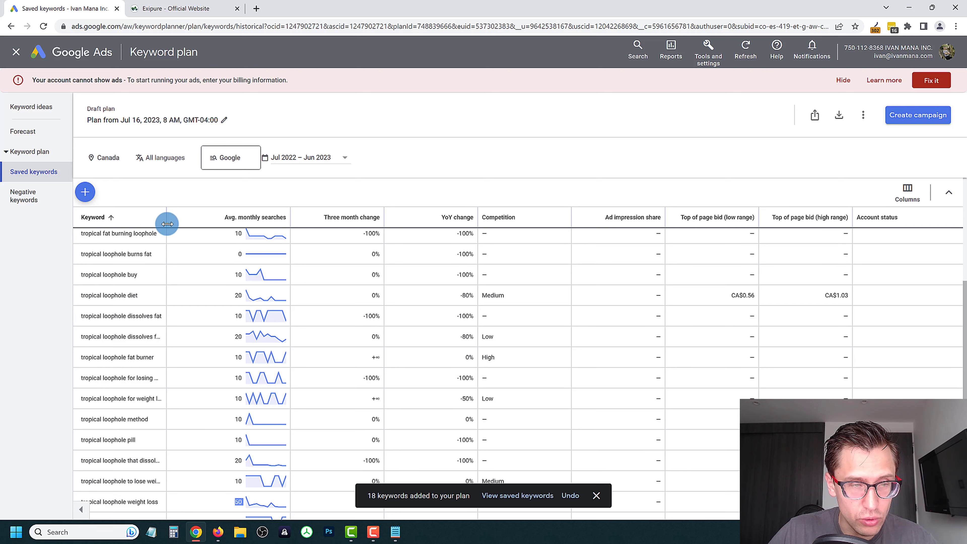
pyautogui.moveTo(166, 217); pyautogui.dragTo(228, 229)
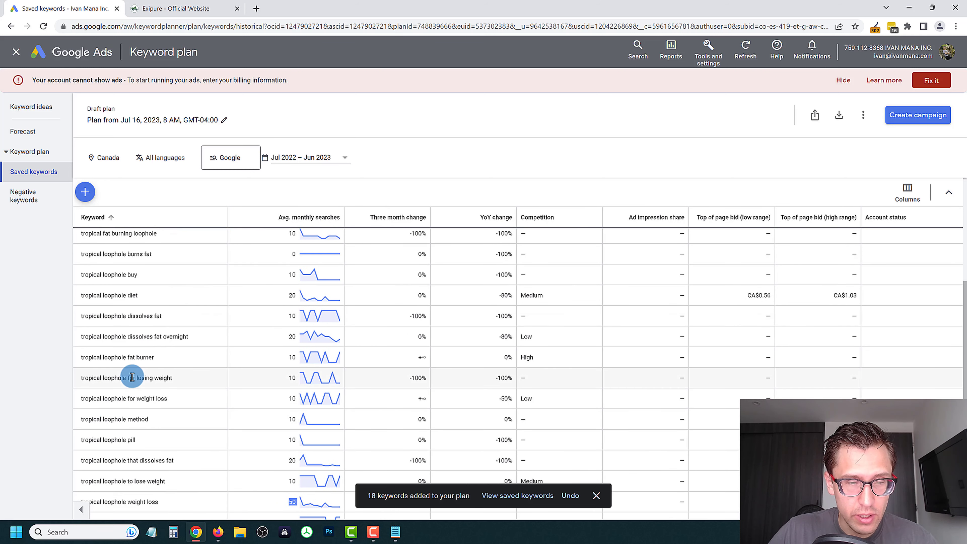
pyautogui.scroll(-3, 169, 438)
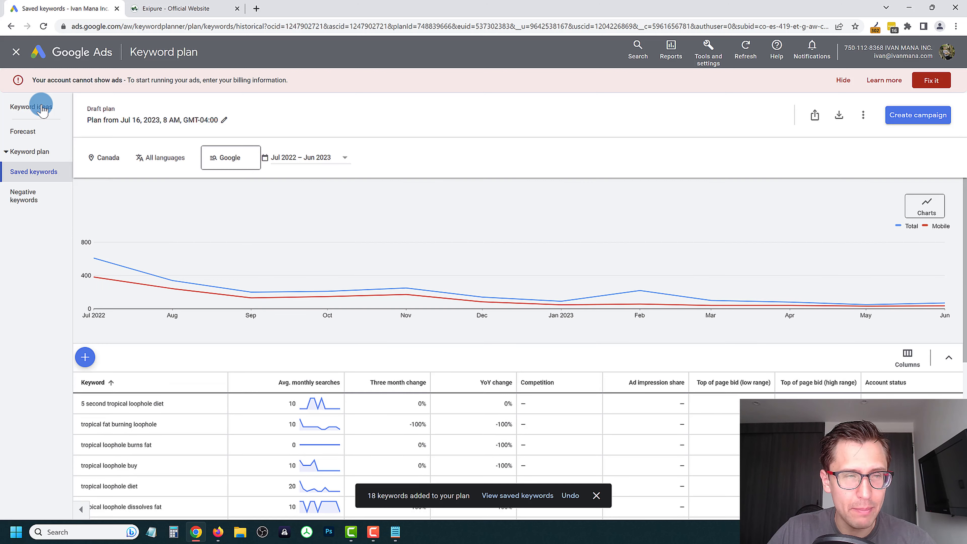
# Get new keyword ideas for "tropical loophole weight loss", replacing the "tropical weight loss" seed keyword
pyautogui.click(39, 104)
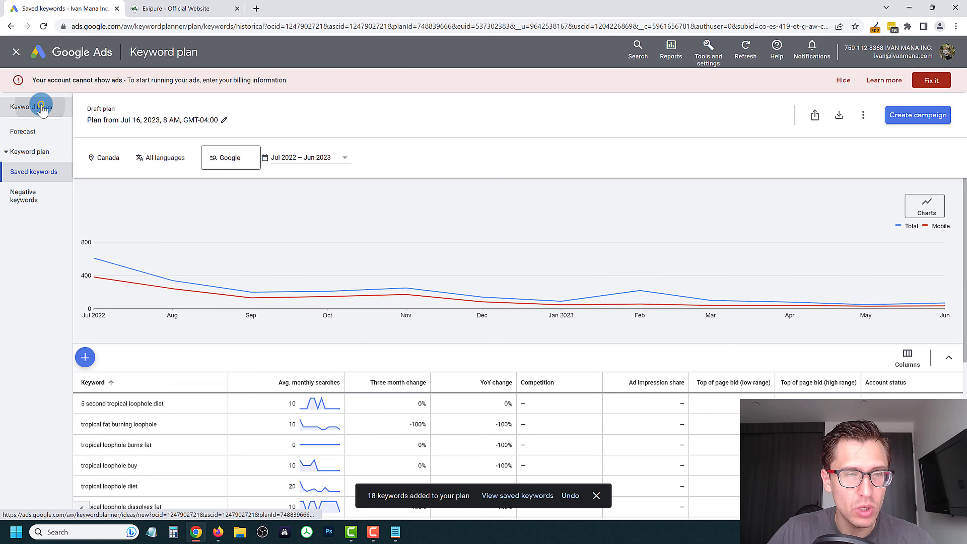
pyautogui.click(167, 110)
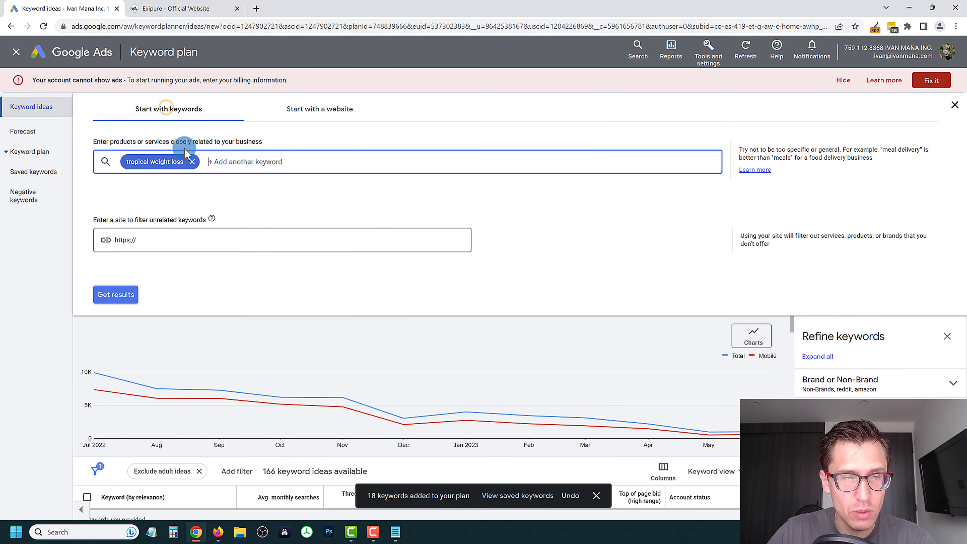
pyautogui.click(192, 161)
pyautogui.write('tropical loophole weight loss')
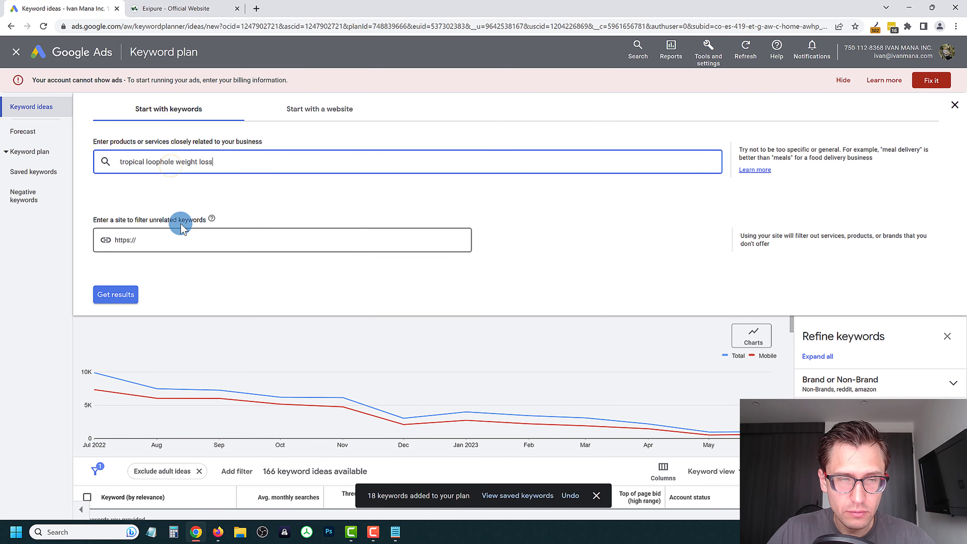
pyautogui.click(176, 250)
pyautogui.click(106, 305)
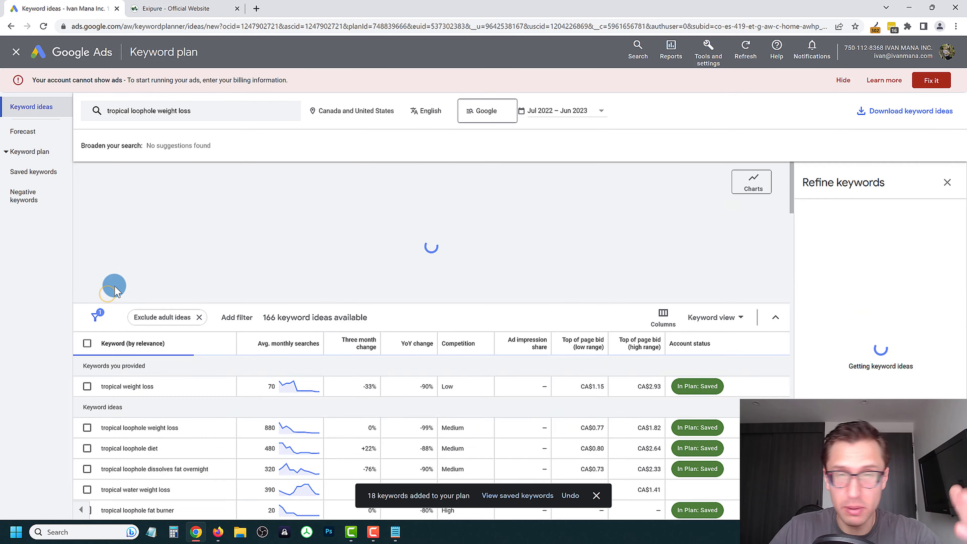
# Add the ideas "tropical loophole hack" and "natural tropical loophole" to the Tropical Loophole ad group as broad match
pyautogui.scroll(-3, 283, 313)
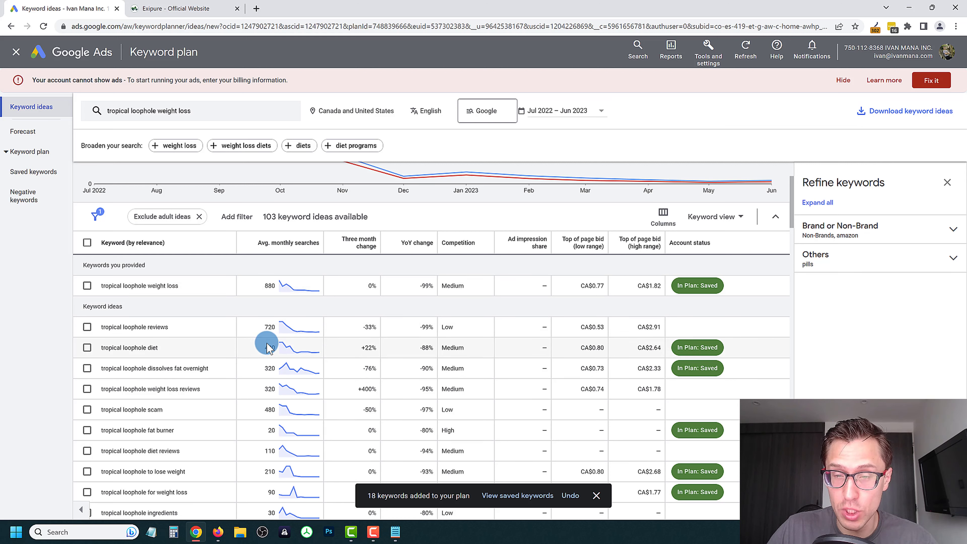
pyautogui.scroll(-2, 343, 343)
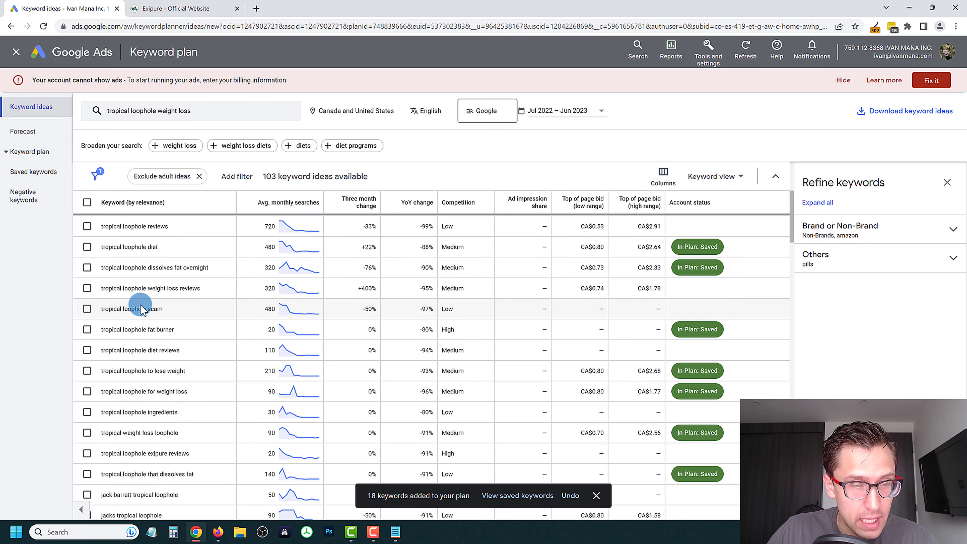
pyautogui.scroll(-2, 171, 347)
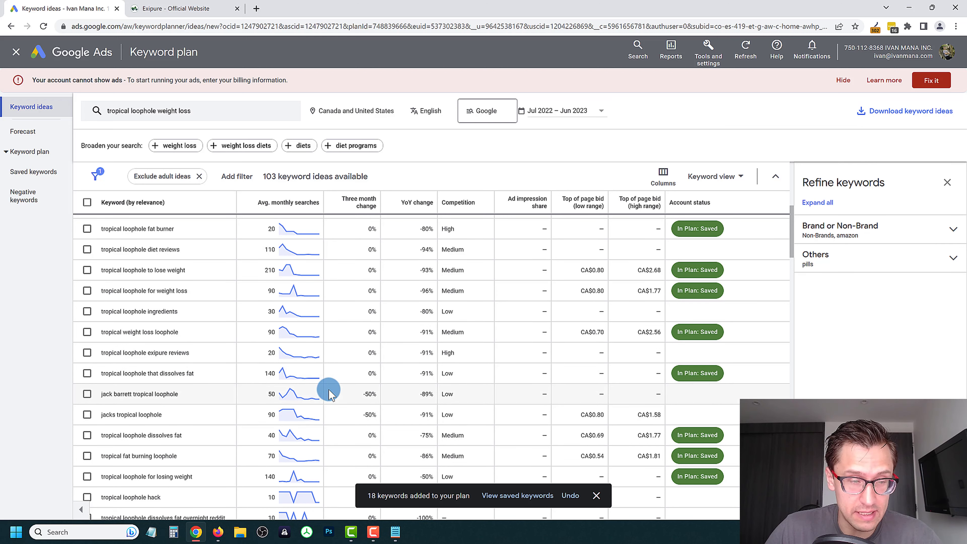
pyautogui.scroll(-2, 323, 391)
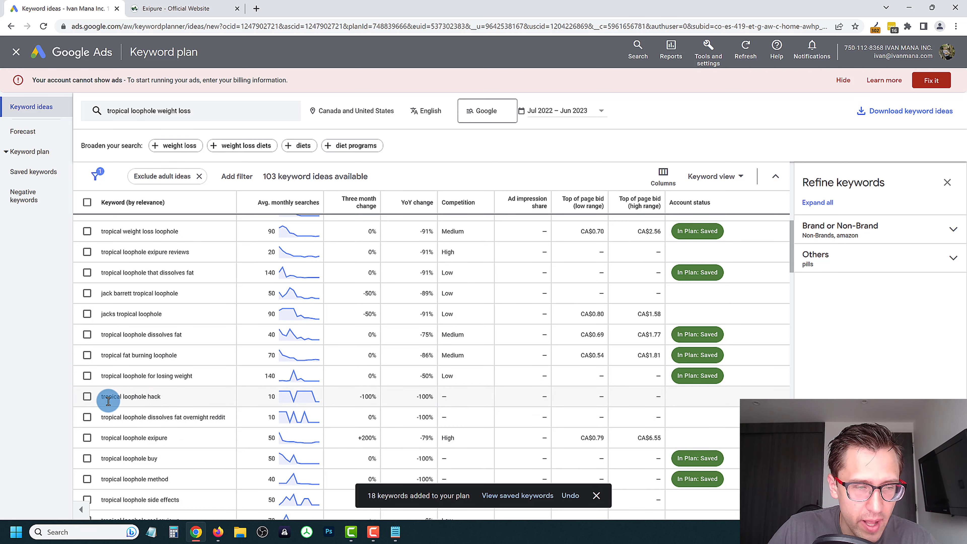
pyautogui.click(86, 396)
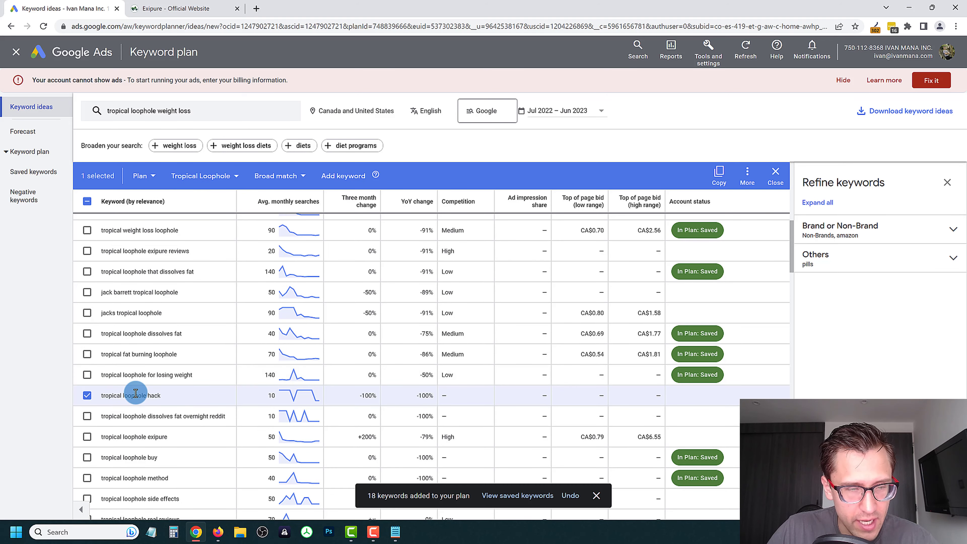
pyautogui.scroll(-3, 135, 394)
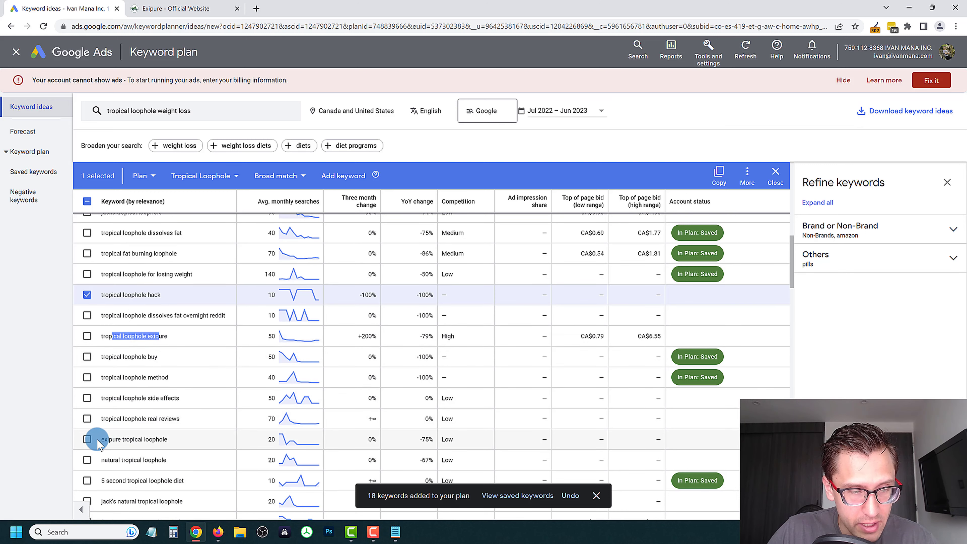
pyautogui.click(87, 460)
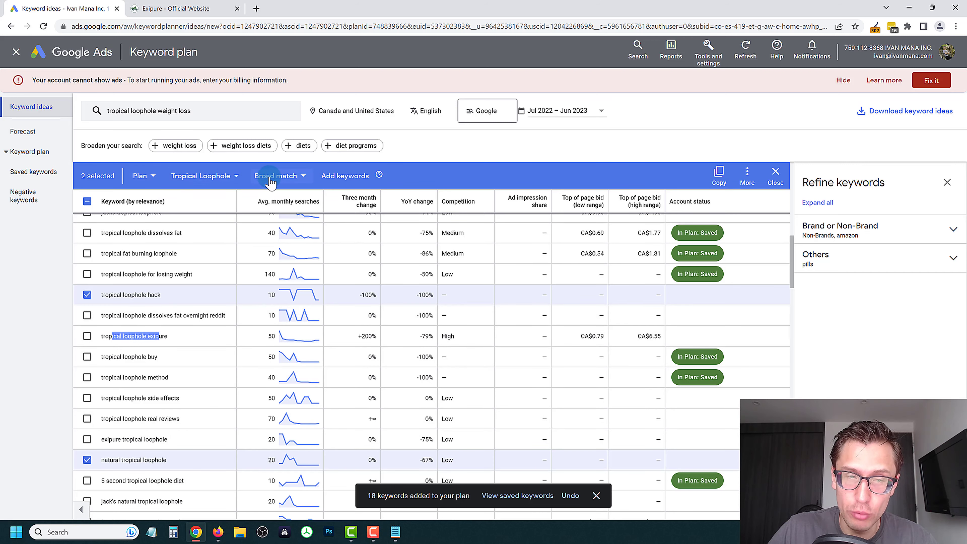
pyautogui.click(350, 178)
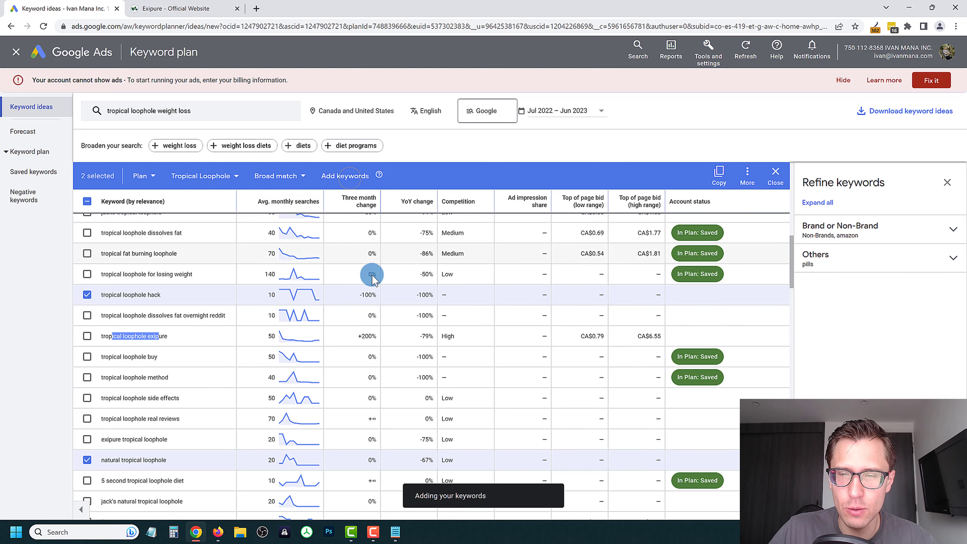
pyautogui.click(367, 381)
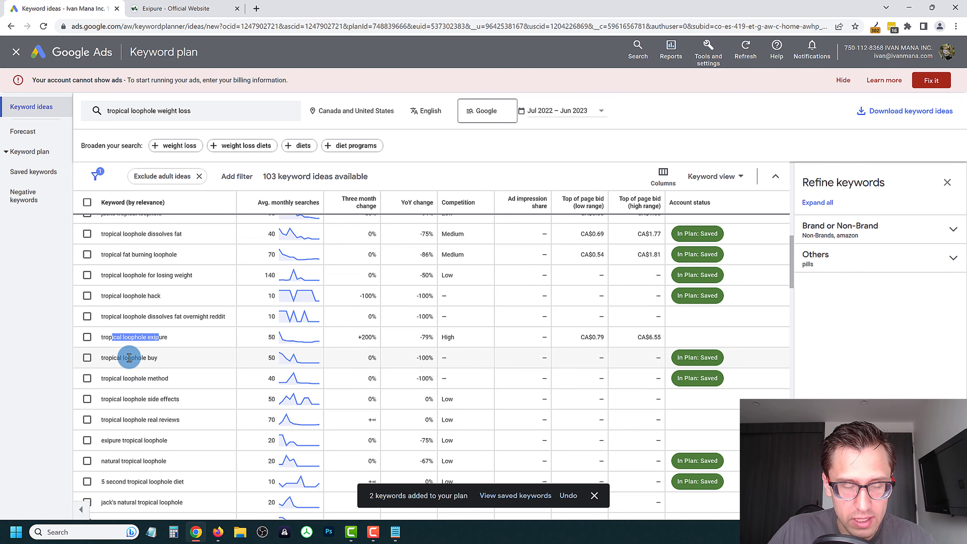
# Include "tropical loophole diet" as a second seed keyword alongside "tropical loophole weight loss" and get the combined keyword ideas
pyautogui.scroll(10, 352, 242)
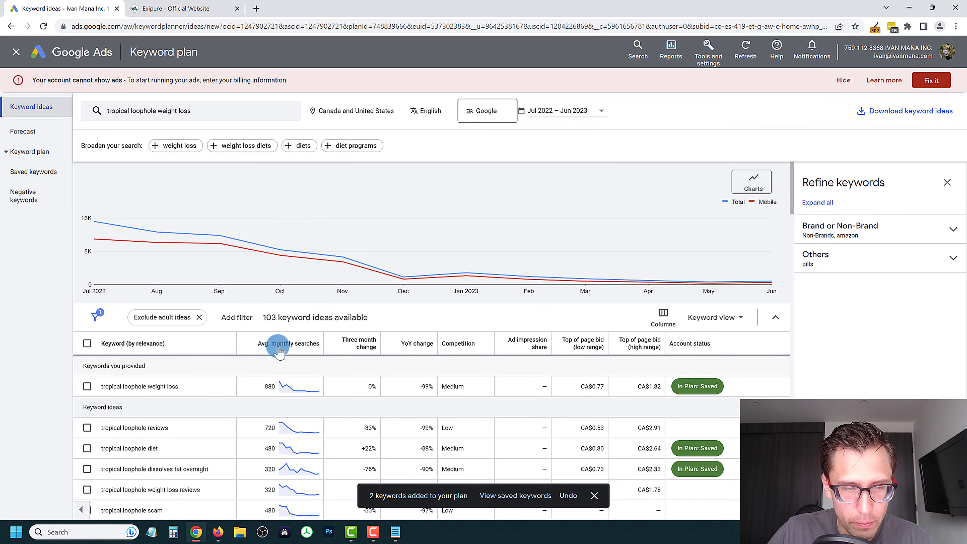
pyautogui.scroll(-3, 287, 417)
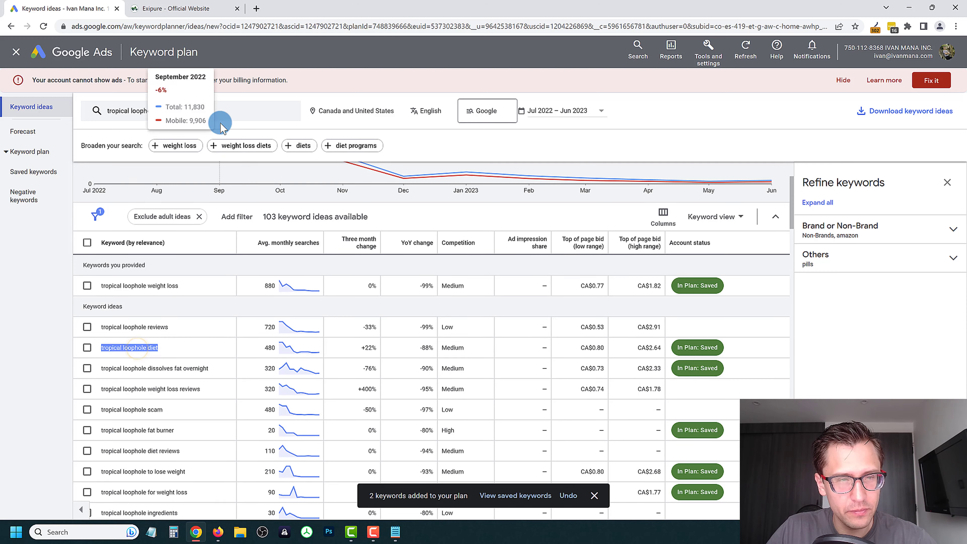
pyautogui.click(228, 111)
pyautogui.write('tropical loophole diet')
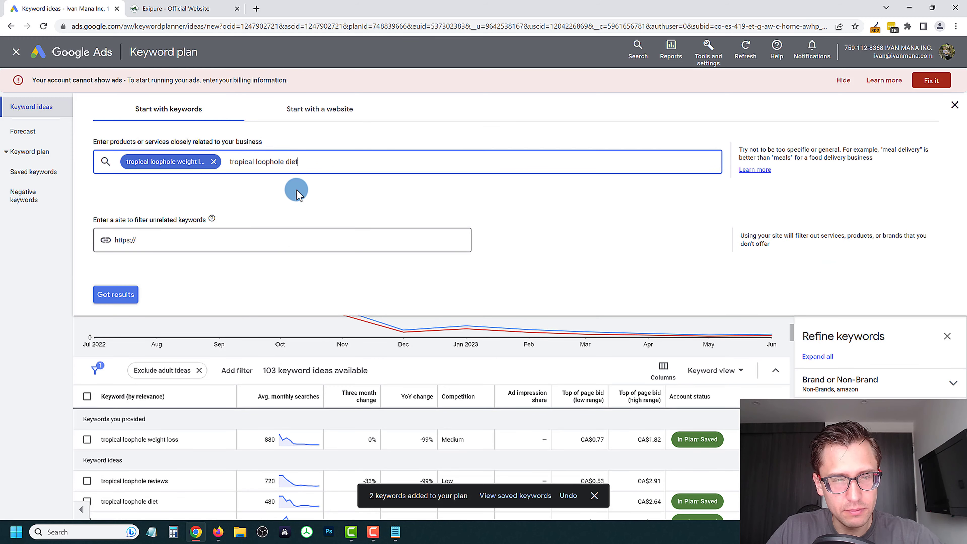
pyautogui.click(328, 204)
pyautogui.click(121, 301)
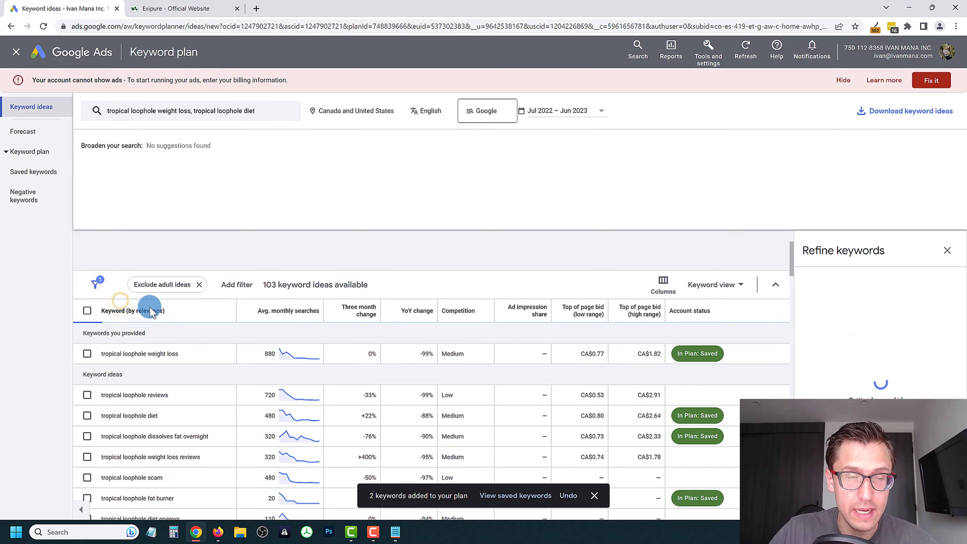
# Add the seven ideas from "fat dissolving tropical loophole" to "tropical loophole supplement", plus "feel better today weight loss tropical loophole", to the Tropical Loophole ad group
pyautogui.scroll(-3, 353, 305)
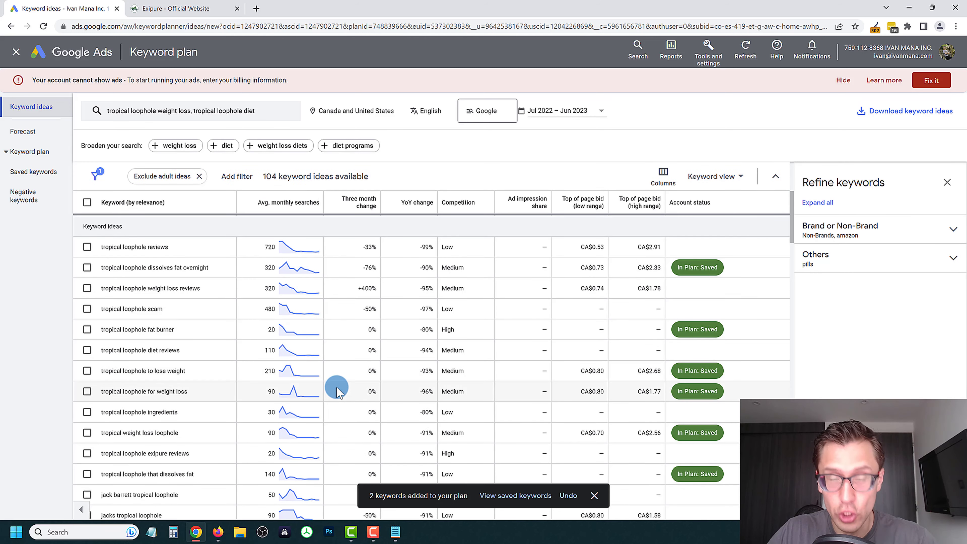
pyautogui.scroll(-3, 388, 358)
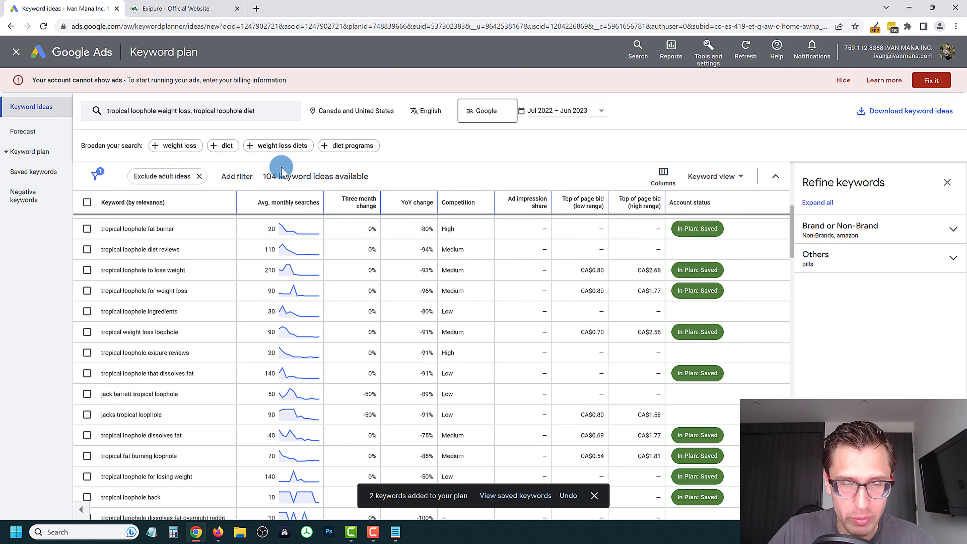
pyautogui.scroll(-5, 248, 387)
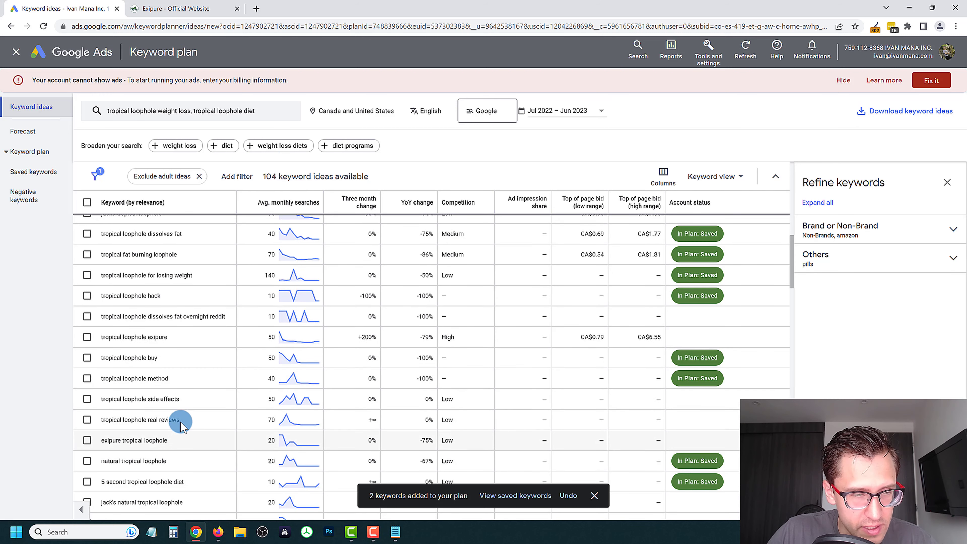
pyautogui.scroll(-5, 168, 419)
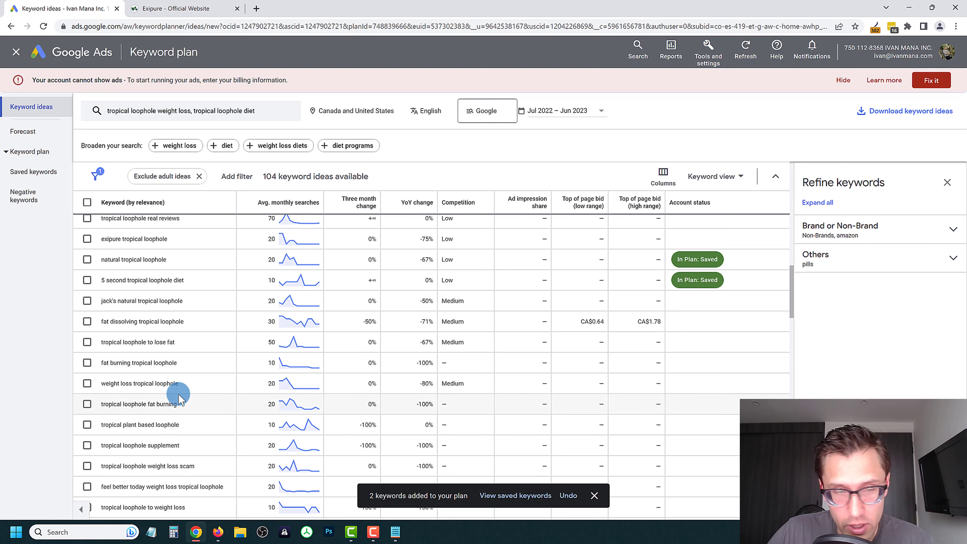
pyautogui.click(87, 322)
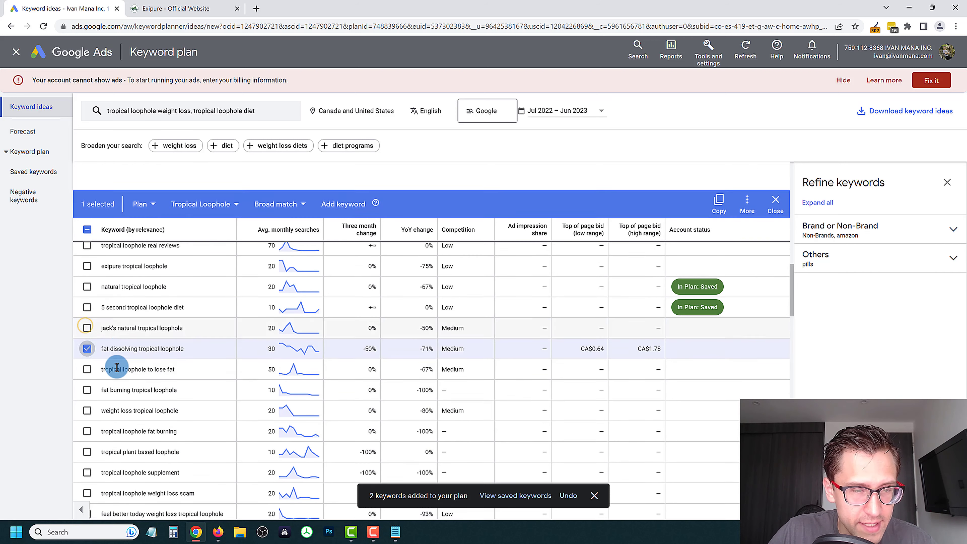
pyautogui.click(87, 341)
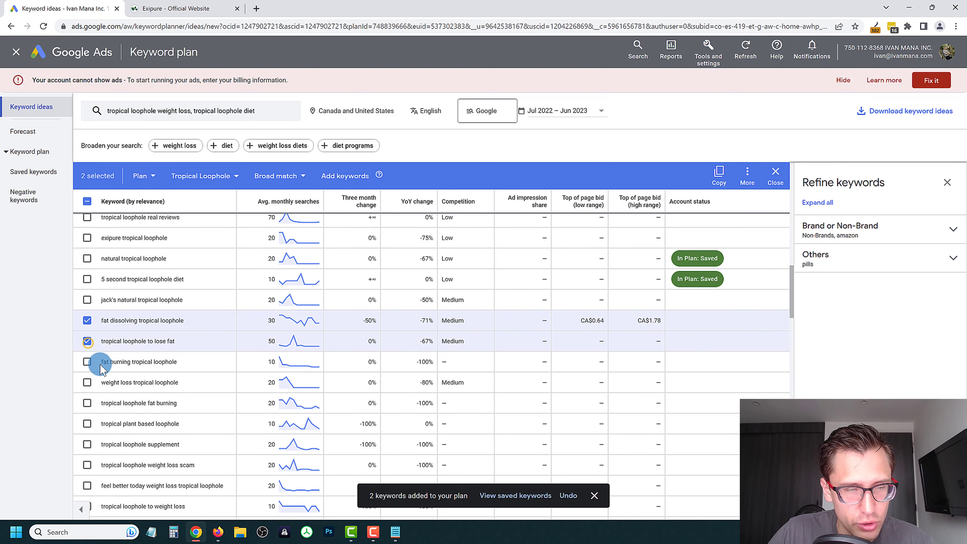
pyautogui.click(87, 361)
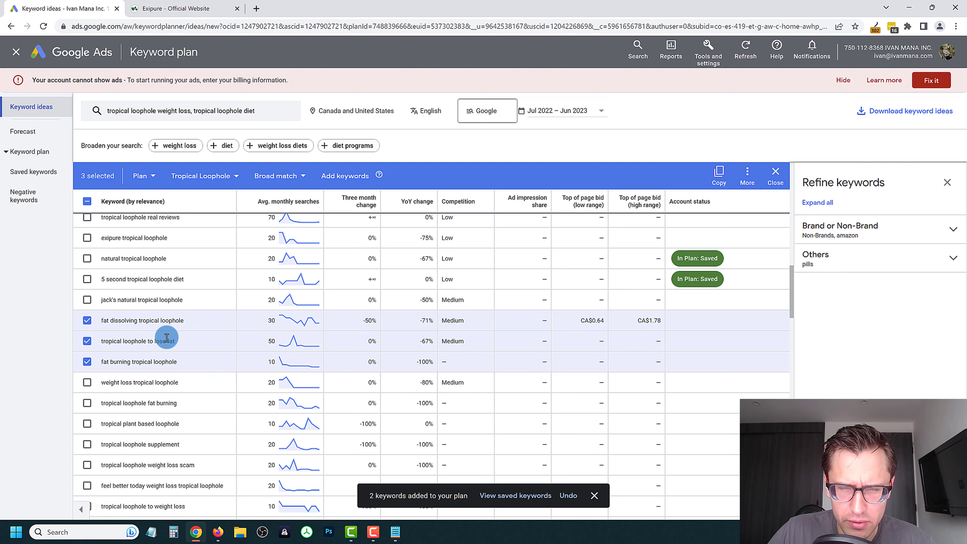
pyautogui.click(87, 382)
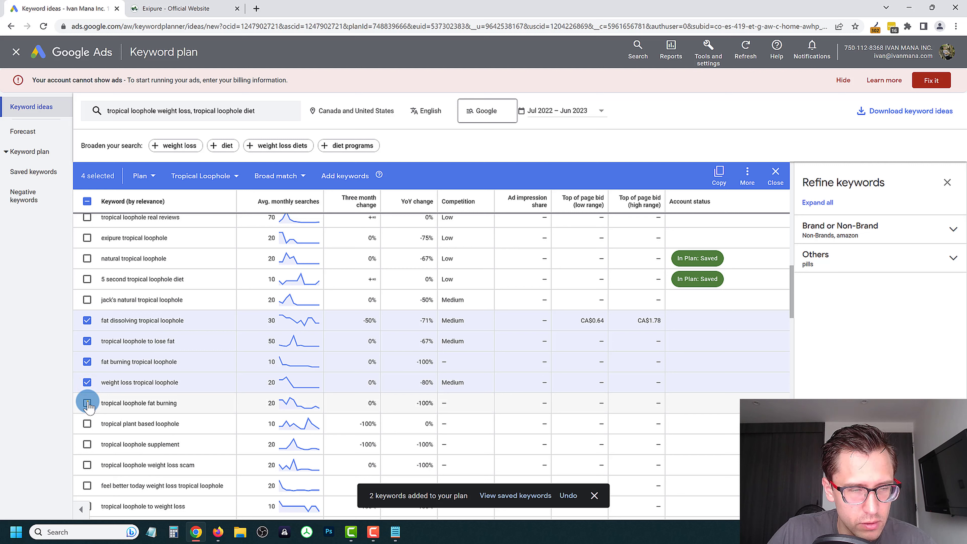
pyautogui.click(87, 403)
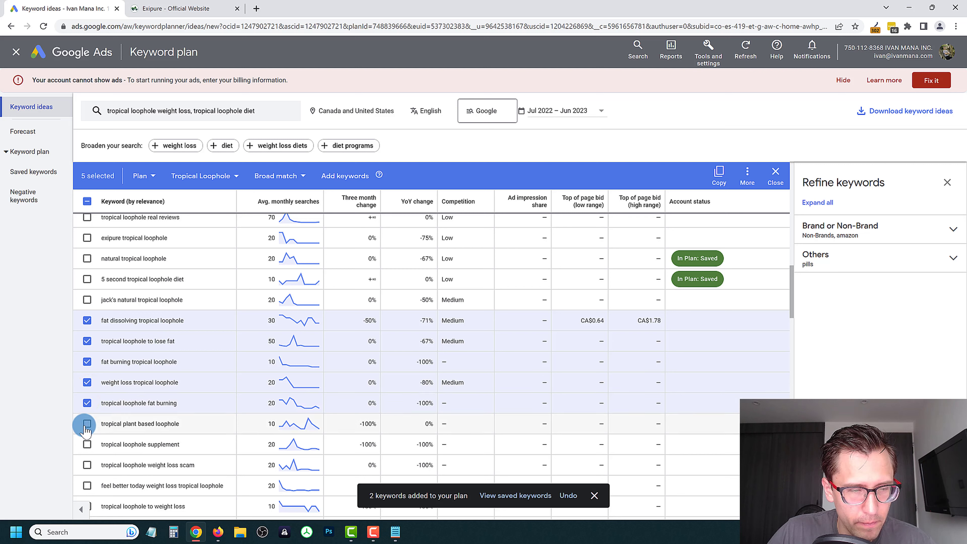
pyautogui.click(86, 424)
pyautogui.click(88, 445)
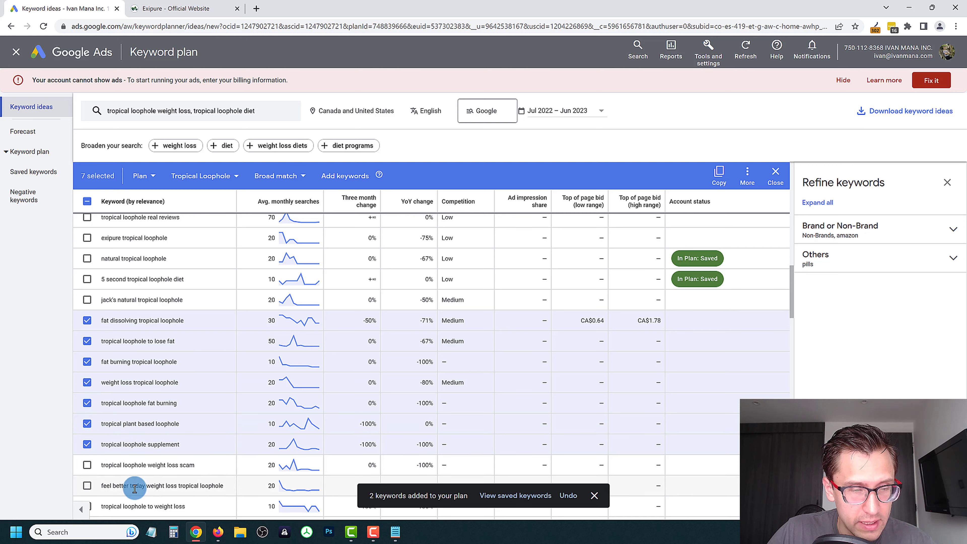
pyautogui.click(87, 489)
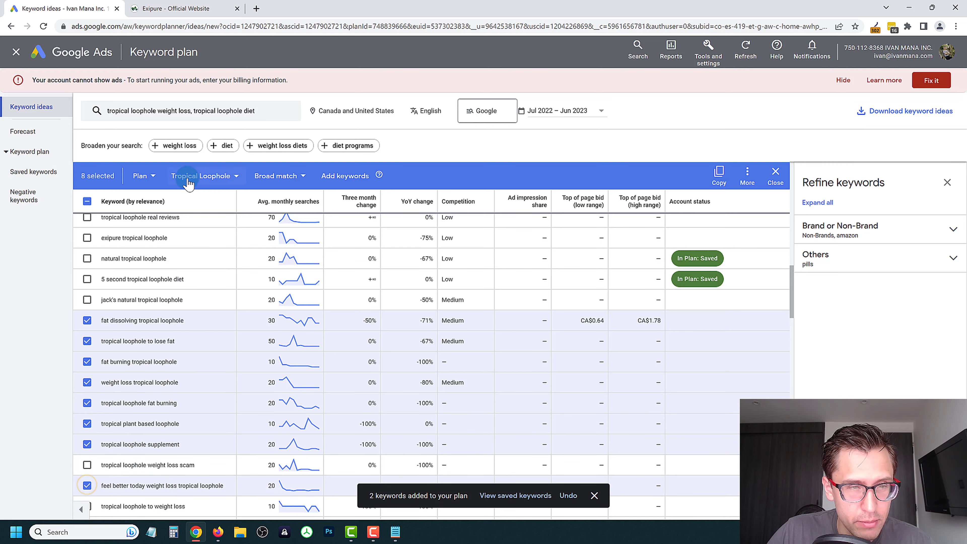
pyautogui.click(346, 177)
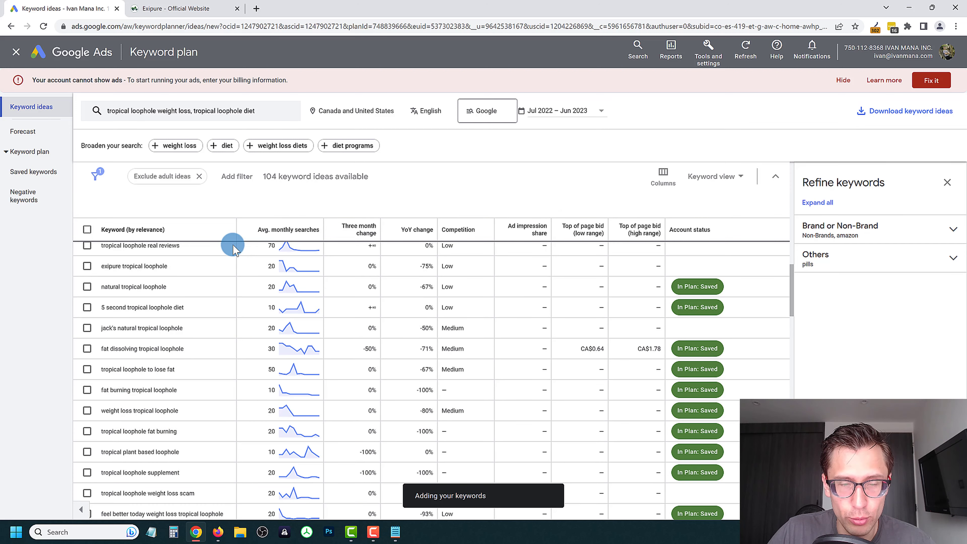
# Add United States to the saved keywords' targeted locations alongside Canada and save the change
pyautogui.click(27, 171)
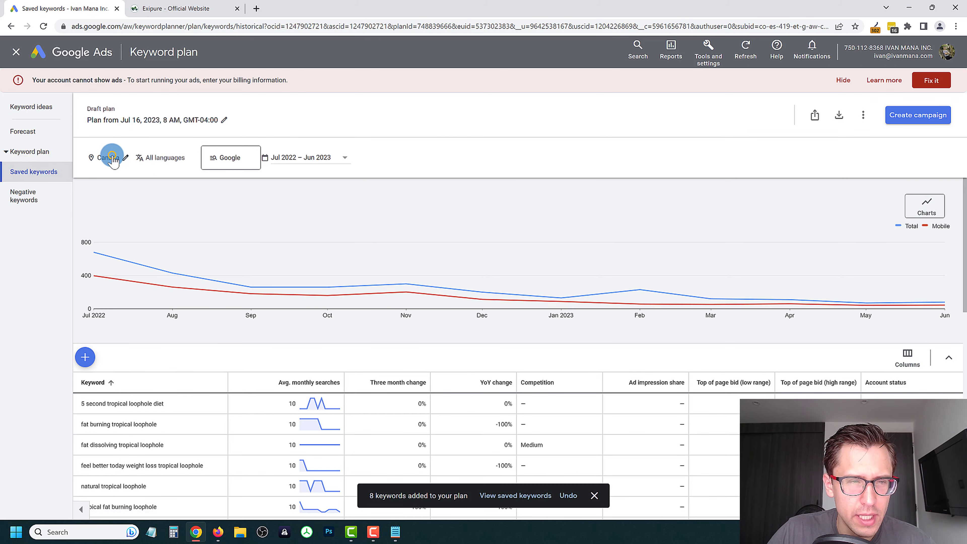
pyautogui.click(108, 156)
pyautogui.write('univ')
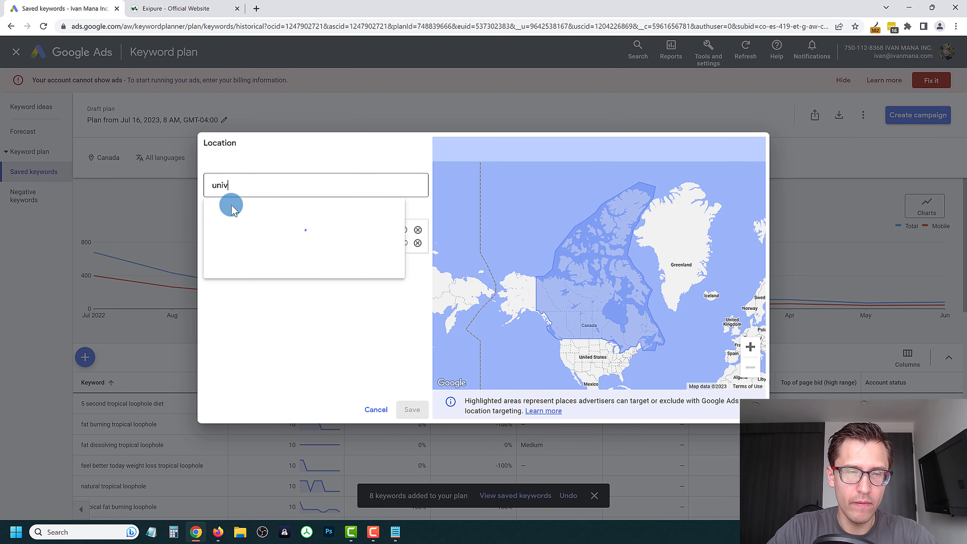
pyautogui.press('BackSpace')
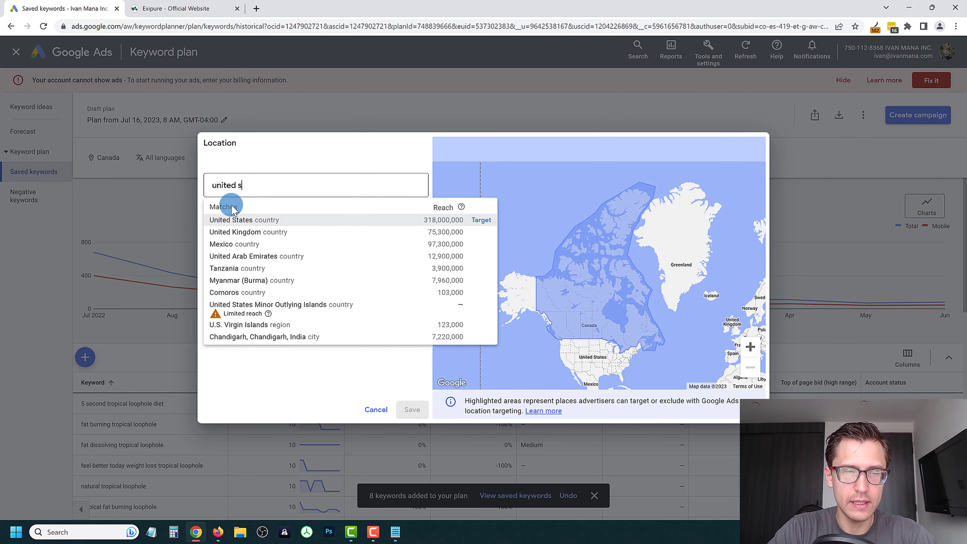
pyautogui.click(233, 216)
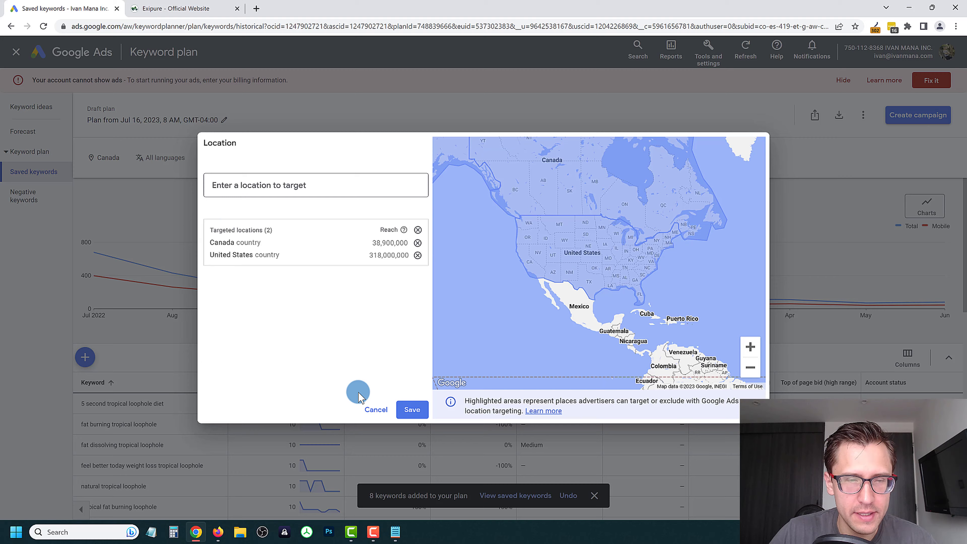
pyautogui.click(411, 407)
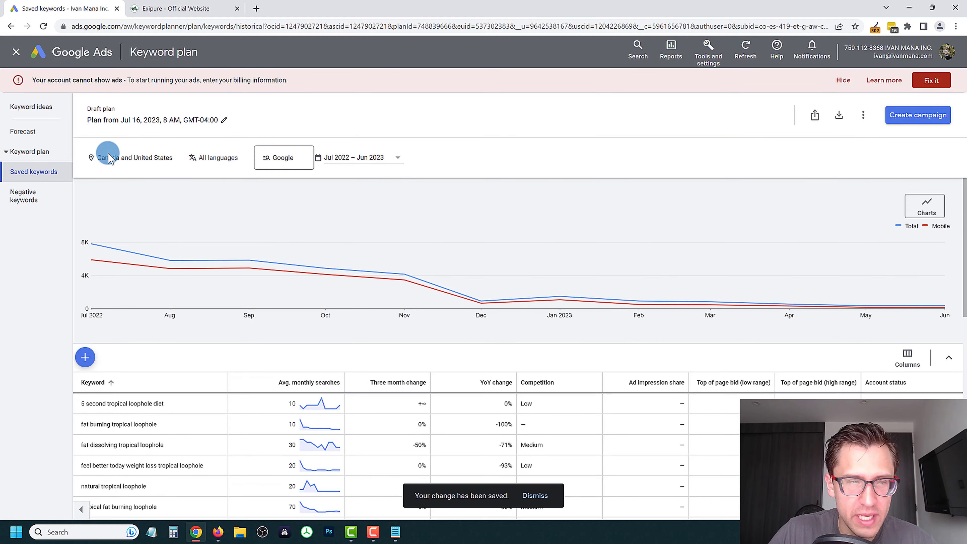
# Review the plan's forecast, including the estimated clicks, cost and average daily budget
pyautogui.click(20, 132)
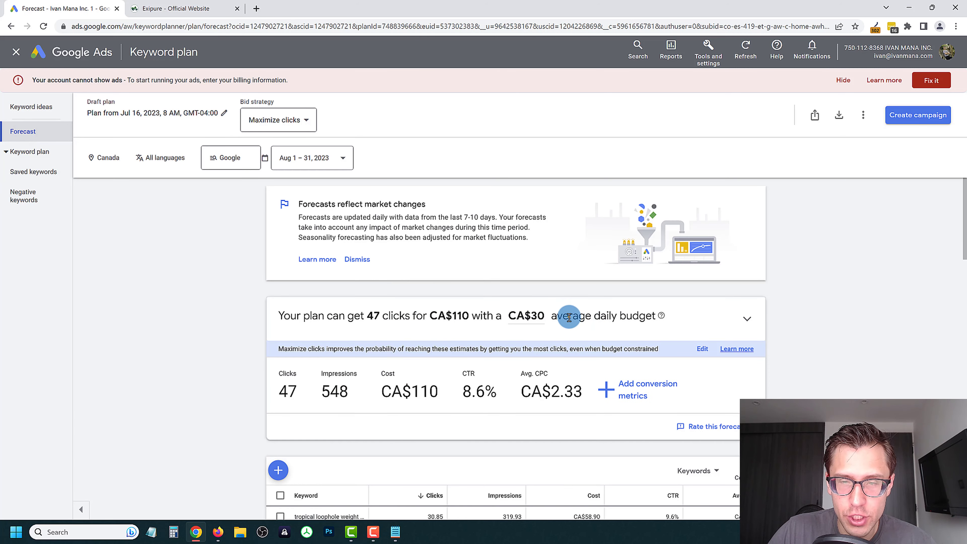
pyautogui.moveTo(569, 317); pyautogui.dragTo(669, 314)
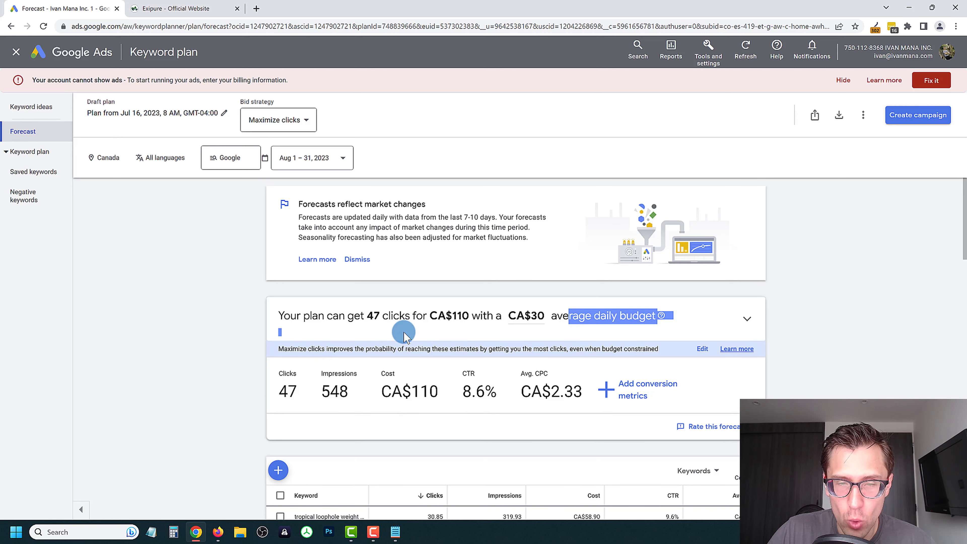
pyautogui.click(392, 330)
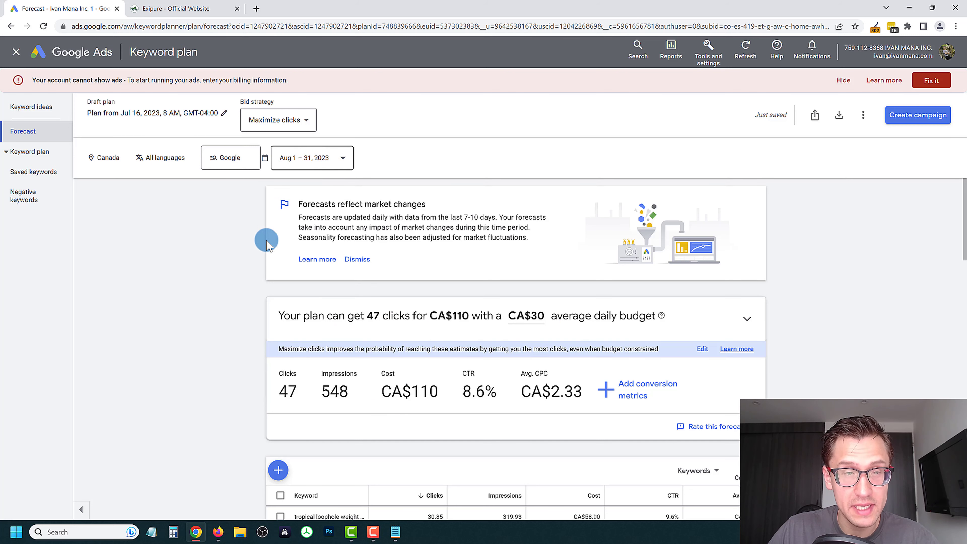
# Return to the keyword ideas, delete the "tropical loophole" line from the Notepad list, and copy "no diet weight loss"
pyautogui.click(45, 109)
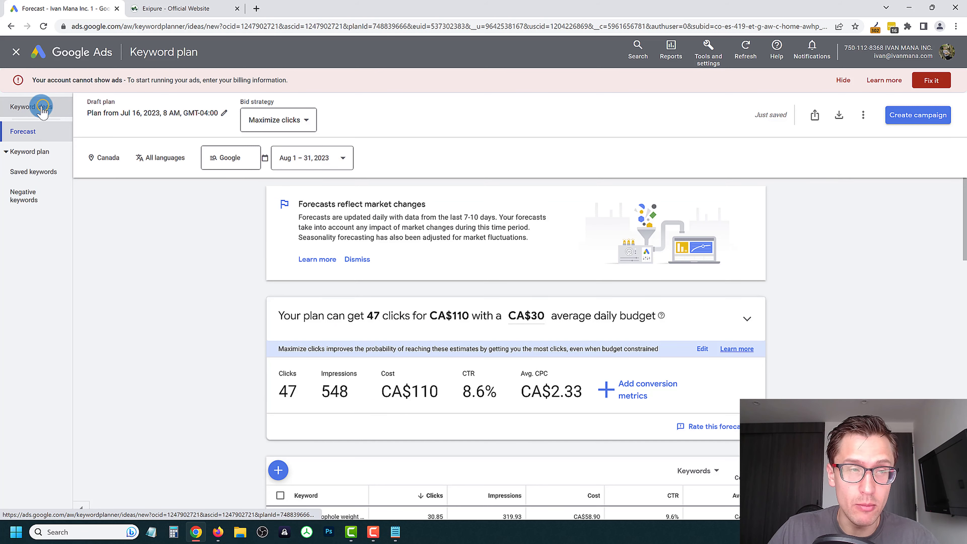
pyautogui.click(395, 532)
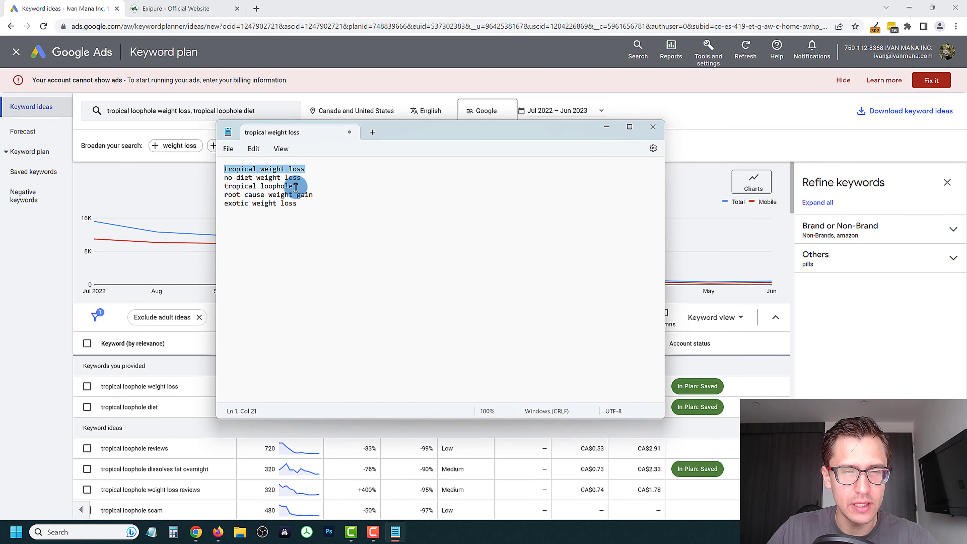
pyautogui.moveTo(296, 187); pyautogui.dragTo(224, 187)
pyautogui.press('BackSpace')
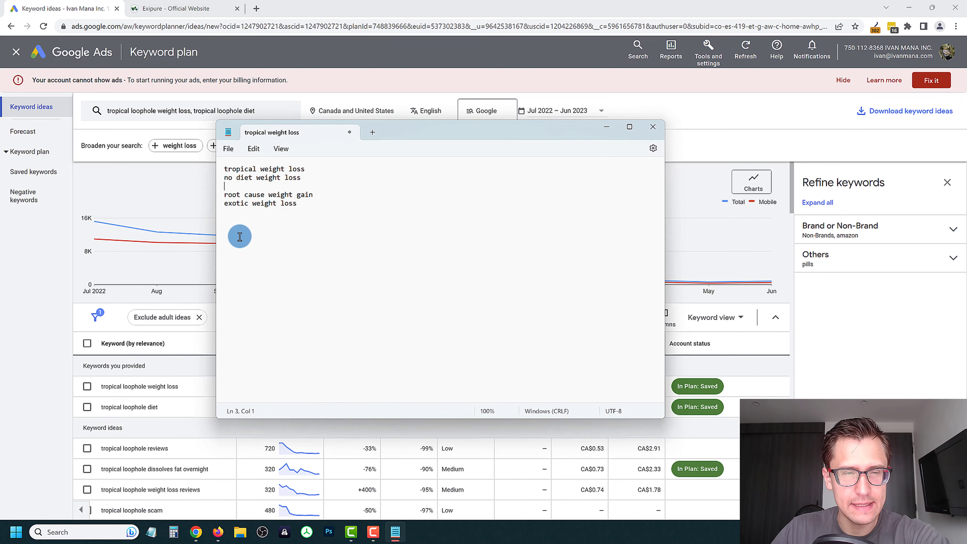
pyautogui.press('BackSpace')
pyautogui.moveTo(254, 179); pyautogui.dragTo(216, 177)
pyautogui.hotkey('ctrl', 'c')
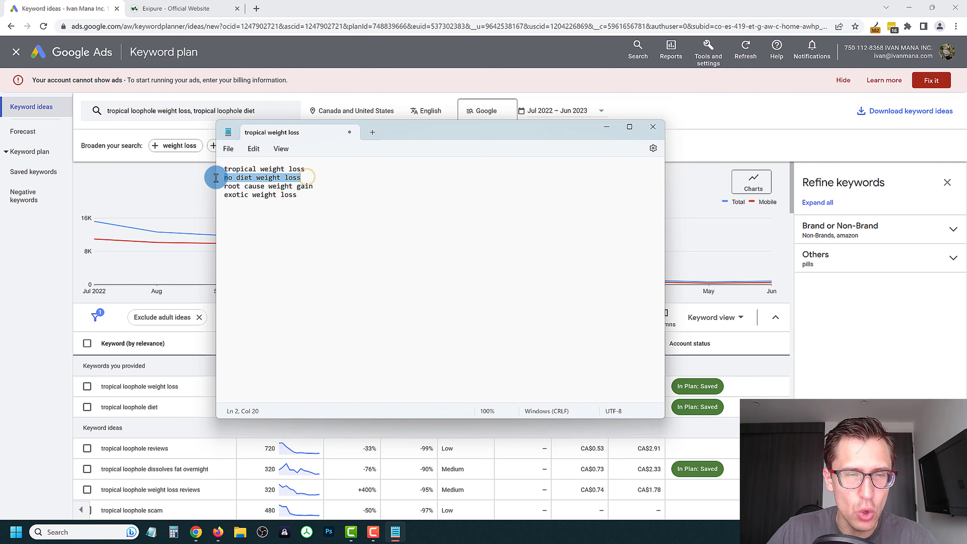
# Replace both tropical loophole seed keywords with "no diet weight loss" and get the new keyword ideas
pyautogui.click(185, 111)
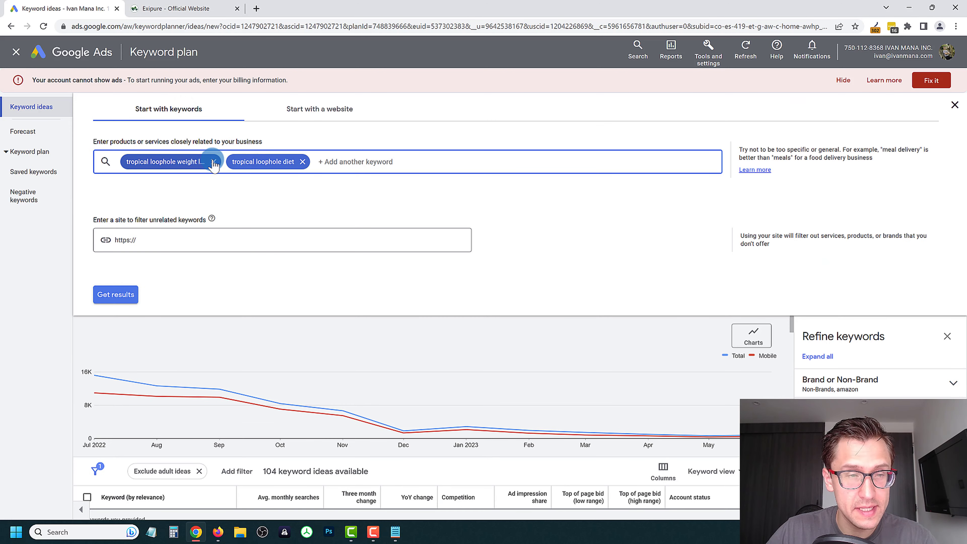
pyautogui.click(213, 162)
pyautogui.click(193, 163)
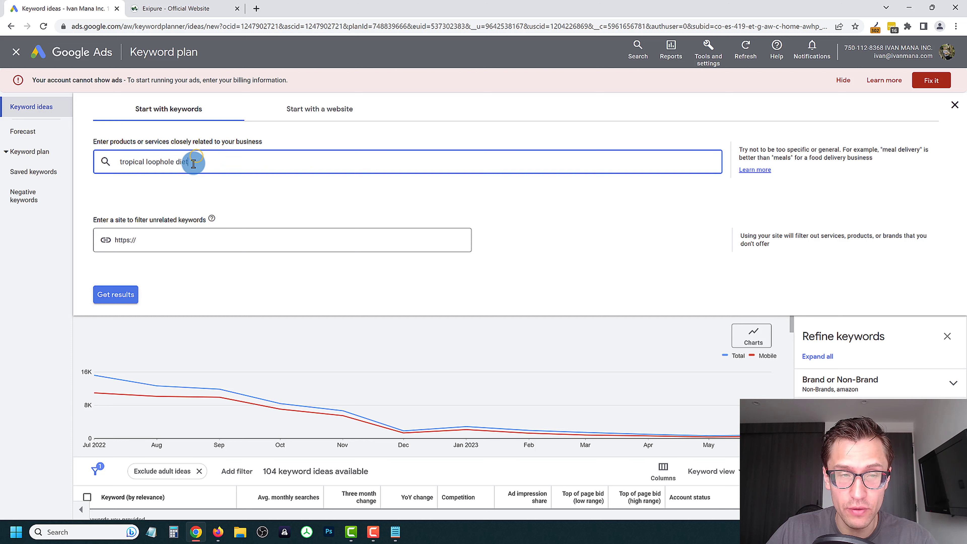
pyautogui.hotkey('ctrl', 'a')
pyautogui.press('BackSpace')
pyautogui.hotkey('ctrl', 'v')
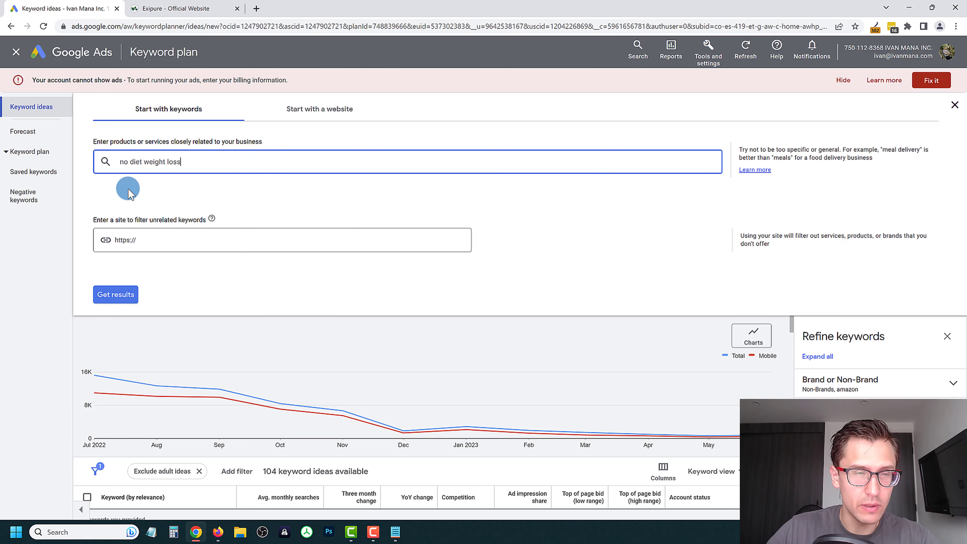
pyautogui.click(130, 292)
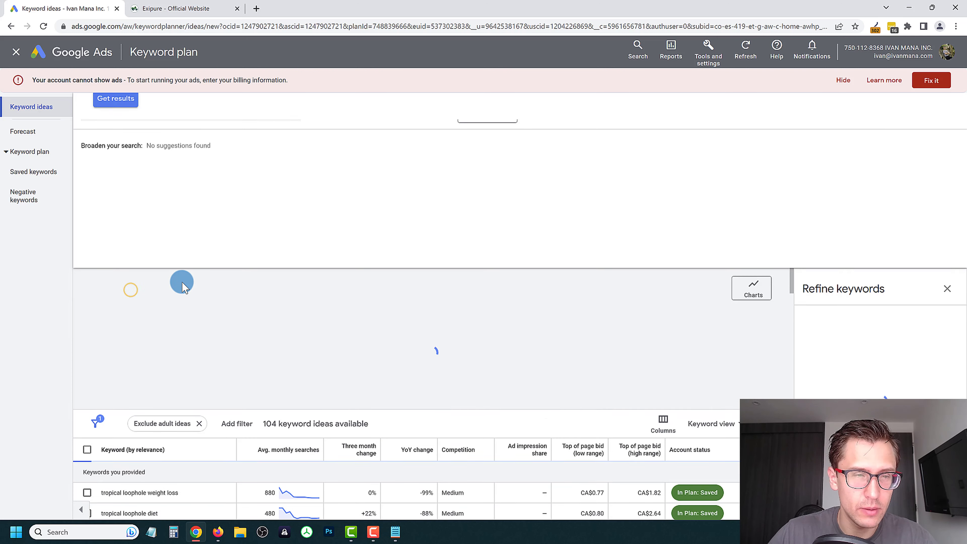
# Select the keywords "no diet weight loss", "losing weight without dieting" and "weight loss no exercise"
pyautogui.scroll(-3, 319, 319)
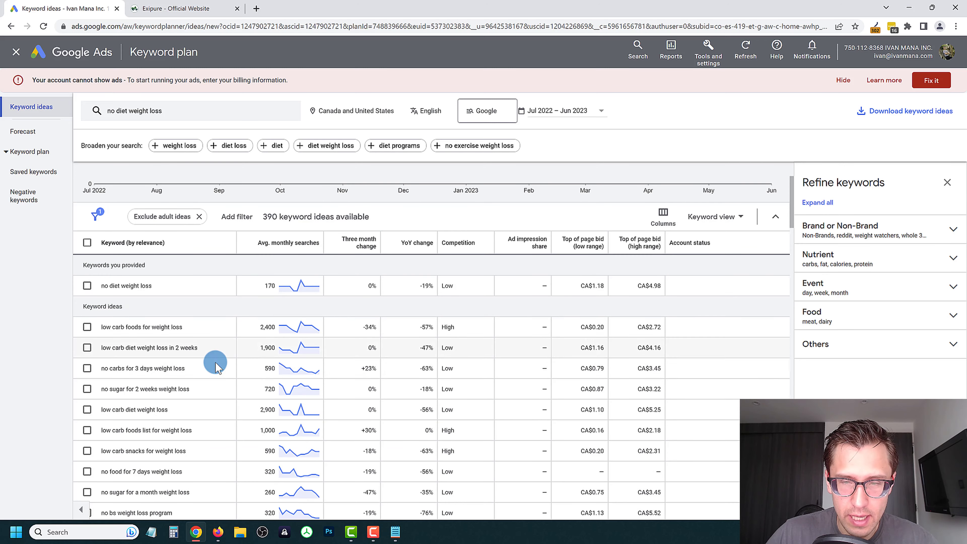
pyautogui.click(86, 286)
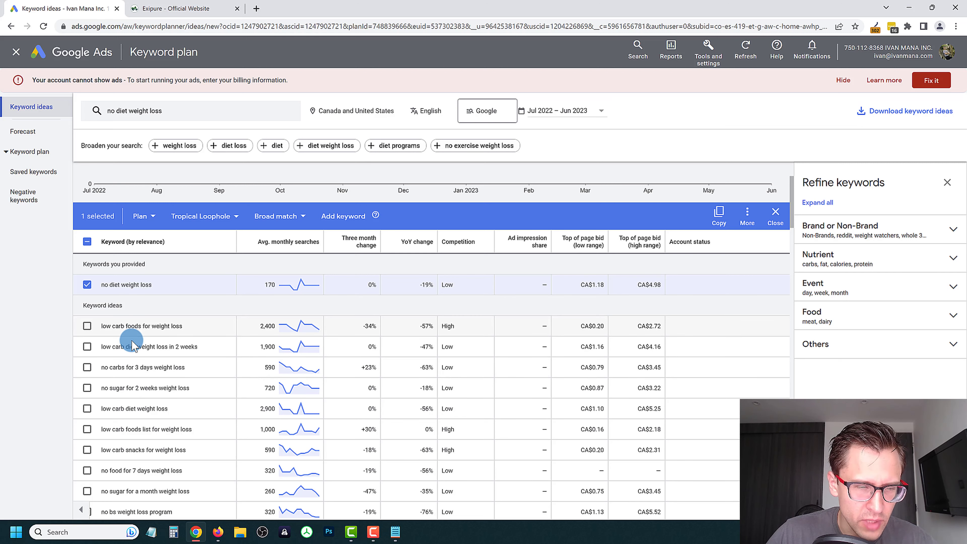
pyautogui.scroll(-2, 131, 343)
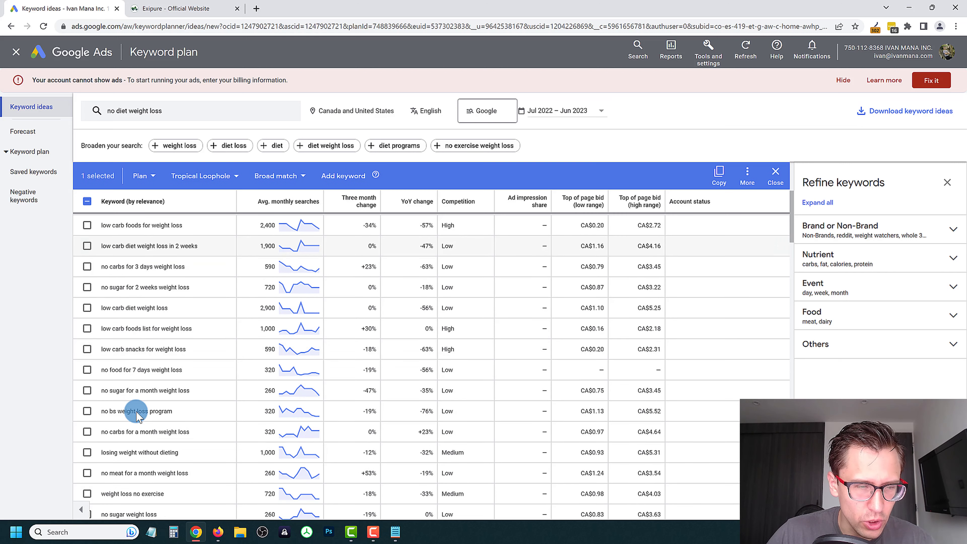
pyautogui.click(87, 452)
pyautogui.scroll(-2, 266, 385)
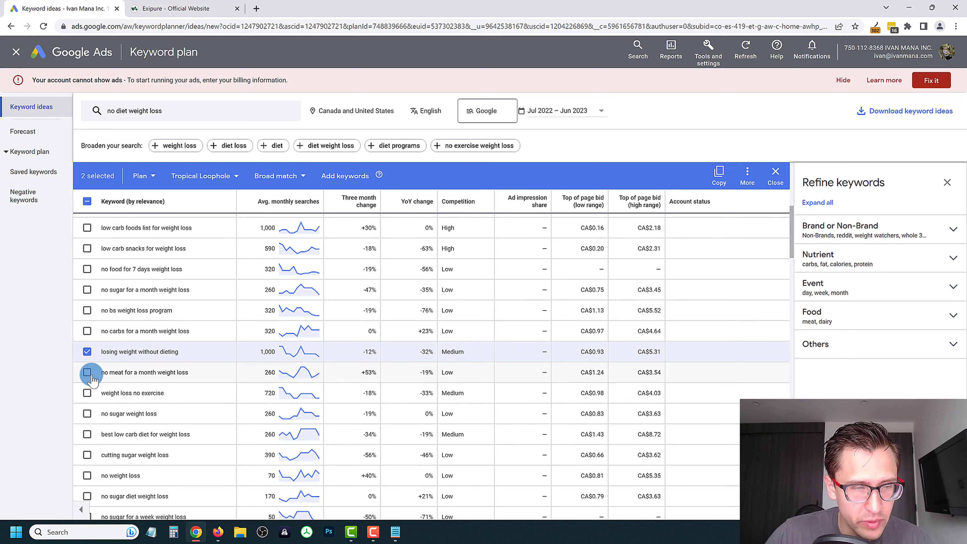
pyautogui.click(87, 394)
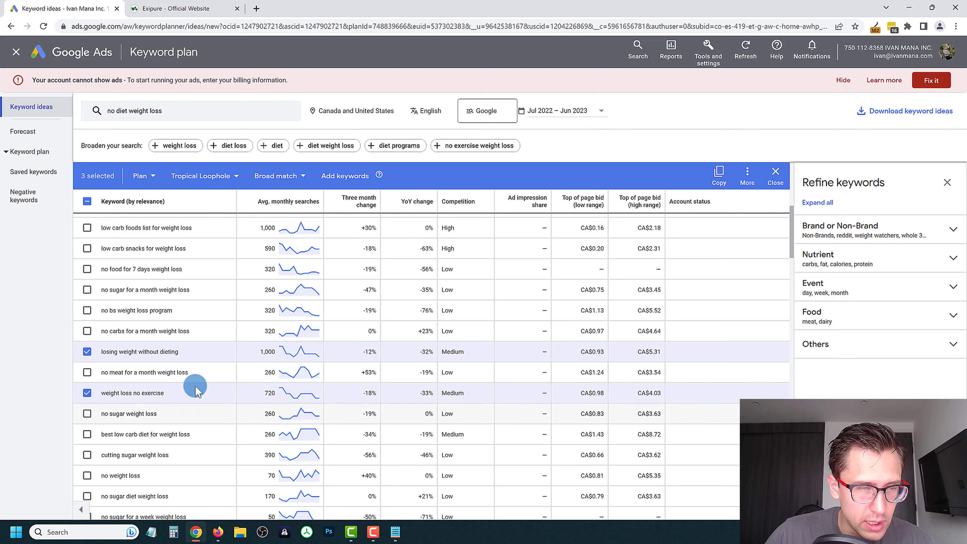
# Examine the rest of the "no diet weight loss" keyword ideas for further relevant phrases
pyautogui.scroll(-2, 193, 386)
pyautogui.scroll(-2, 192, 387)
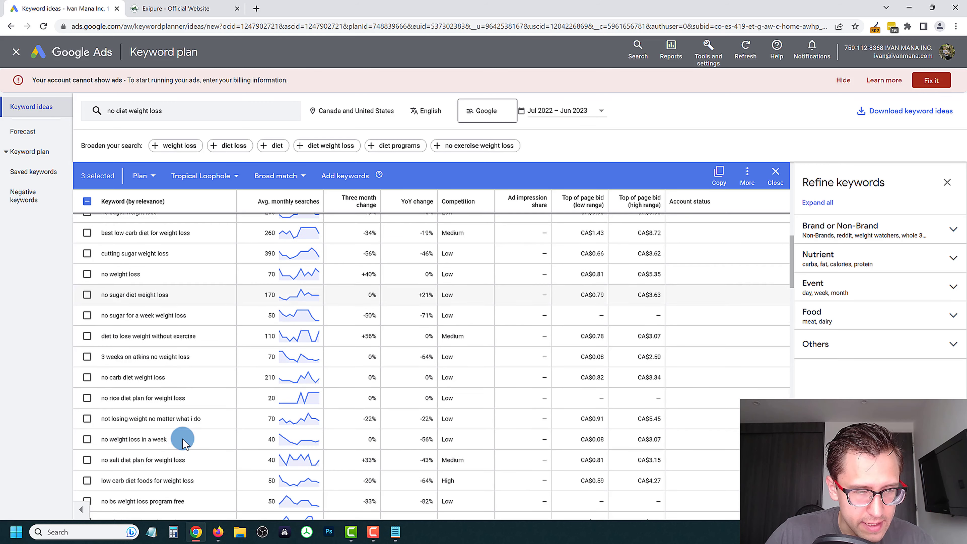
pyautogui.scroll(-2, 206, 419)
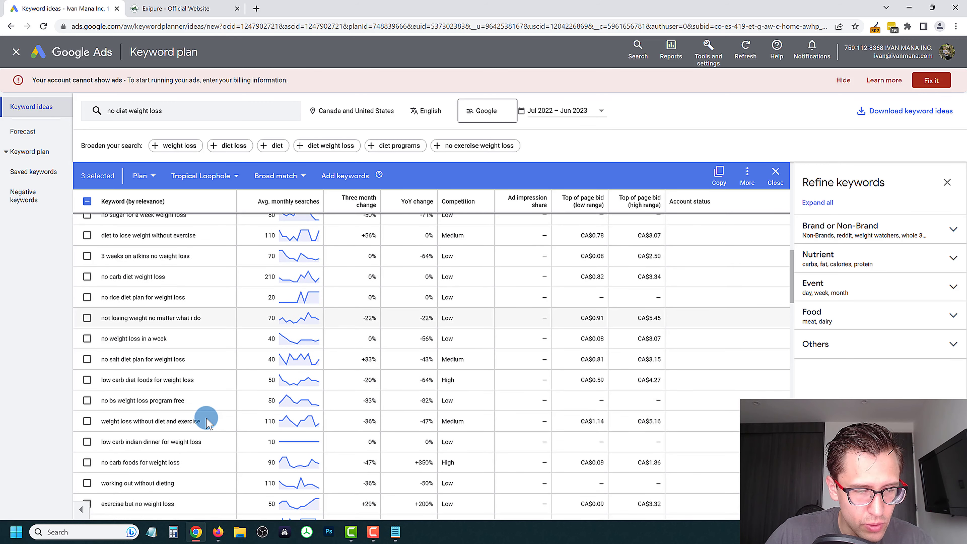
pyautogui.scroll(-4, 221, 438)
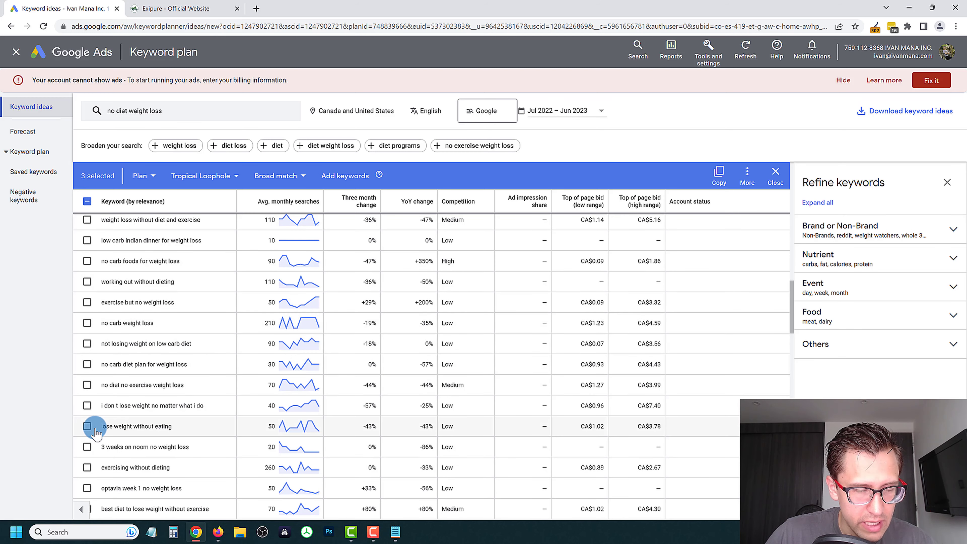
pyautogui.scroll(-2, 202, 391)
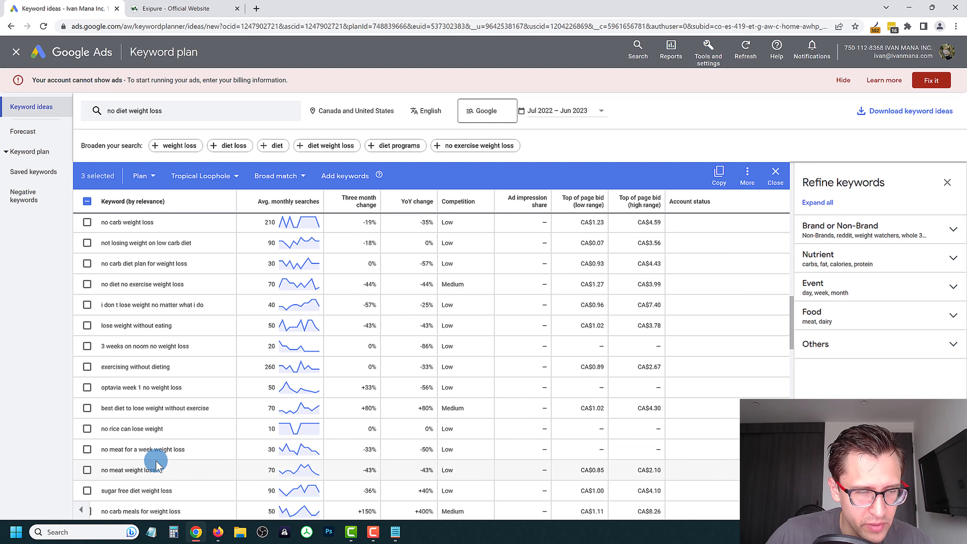
pyautogui.scroll(-2, 179, 457)
pyautogui.scroll(-2, 259, 438)
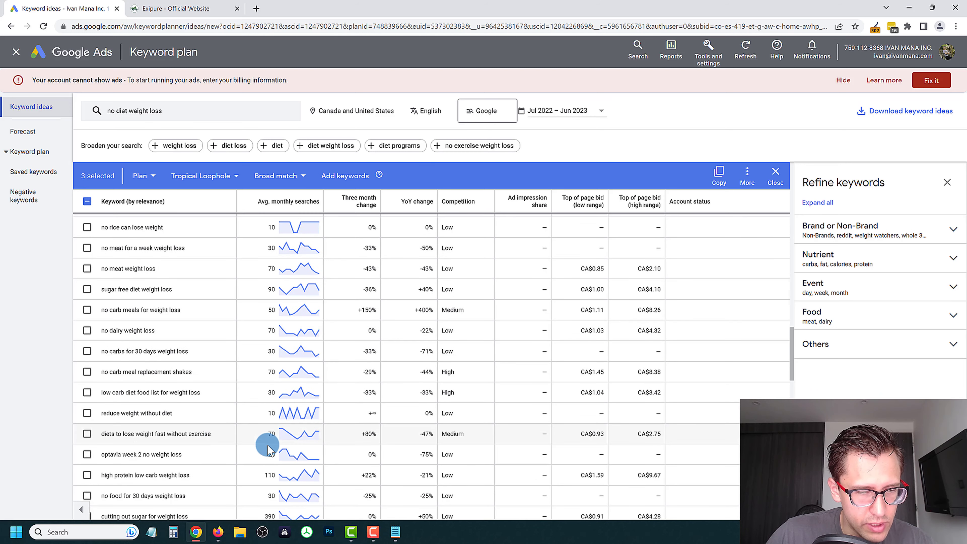
pyautogui.scroll(-4, 221, 483)
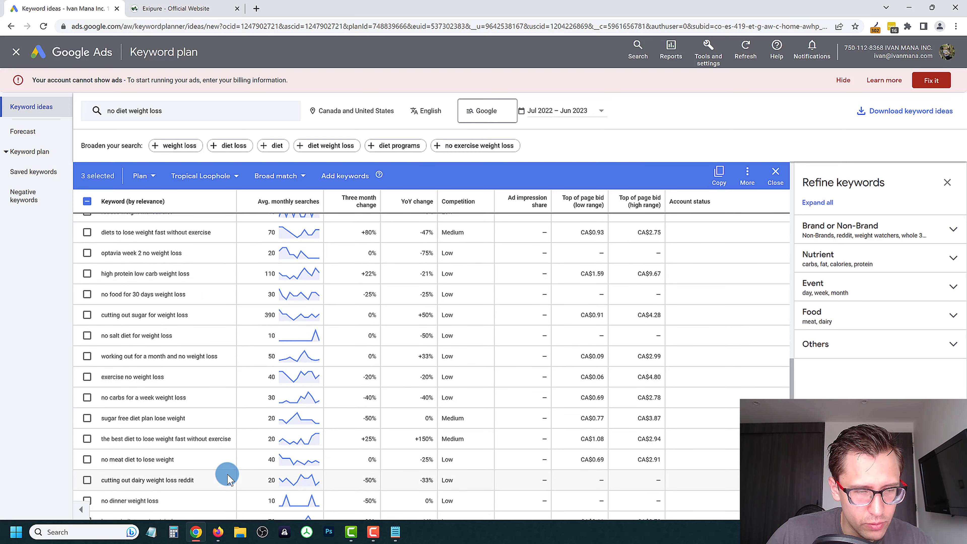
pyautogui.scroll(-4, 229, 478)
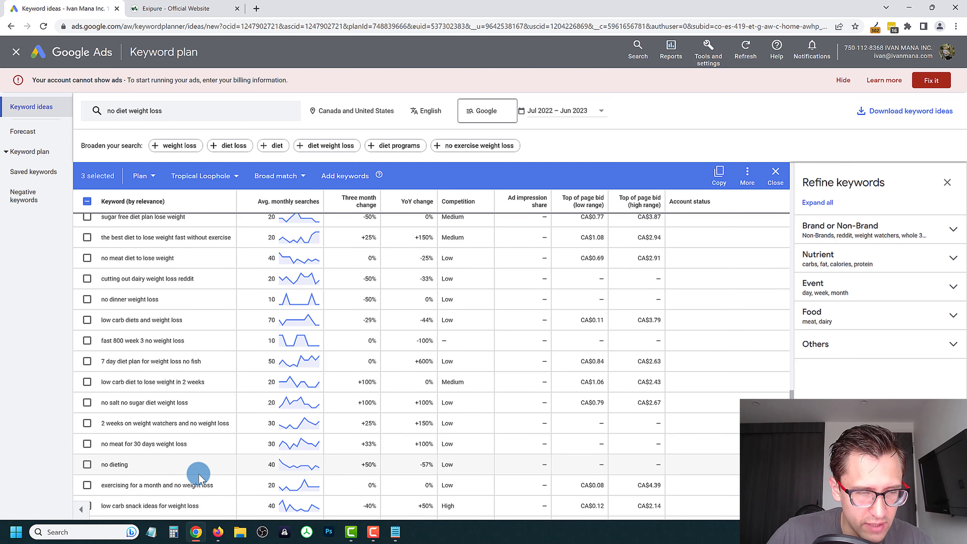
pyautogui.scroll(-4, 198, 397)
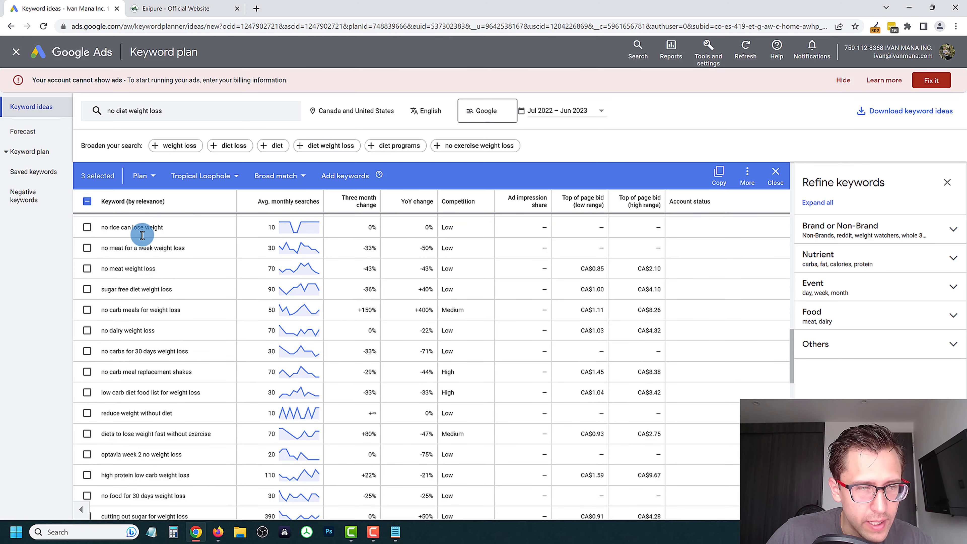
# Create an ad group named "No Diet Weight Loss" and add the three selected keywords to it as broad match
pyautogui.click(199, 175)
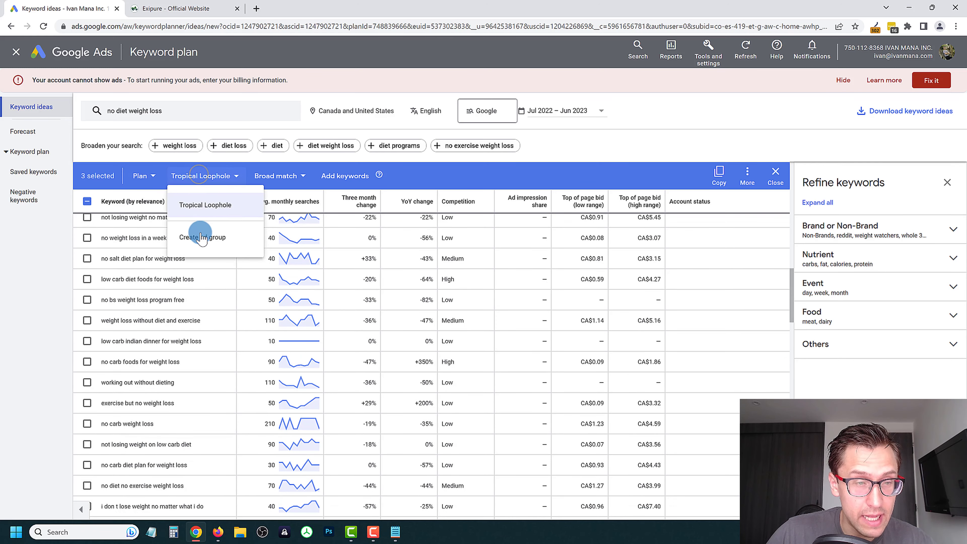
pyautogui.click(200, 237)
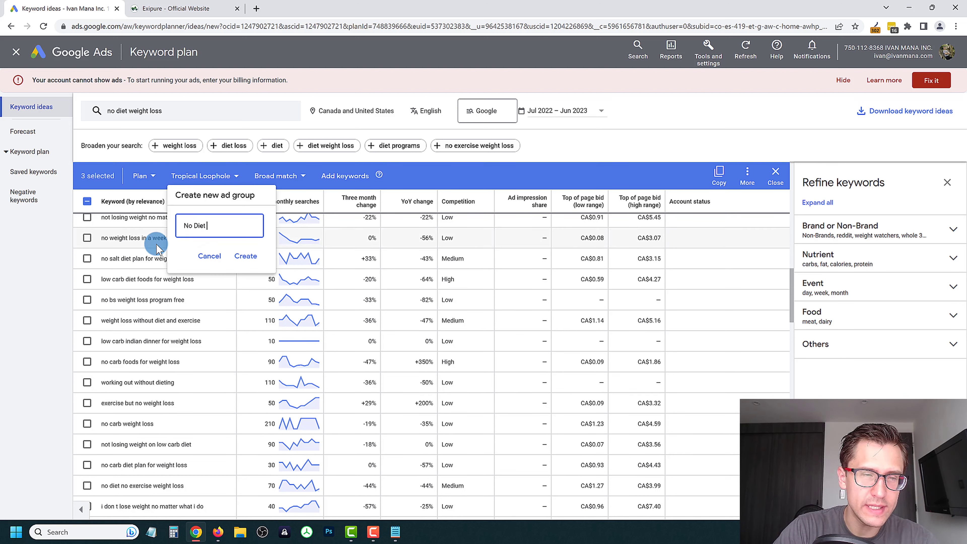
pyautogui.write('No Diet Weight Loss')
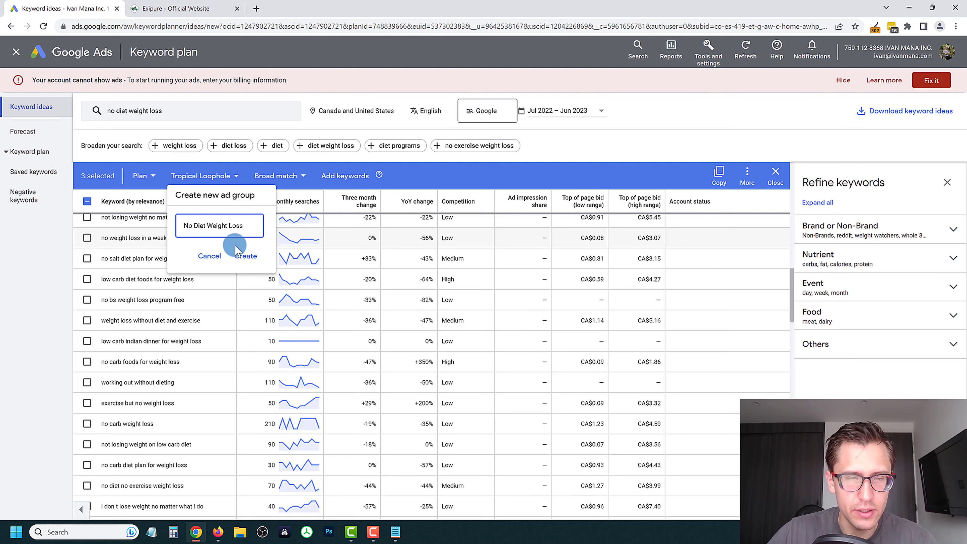
pyautogui.click(246, 256)
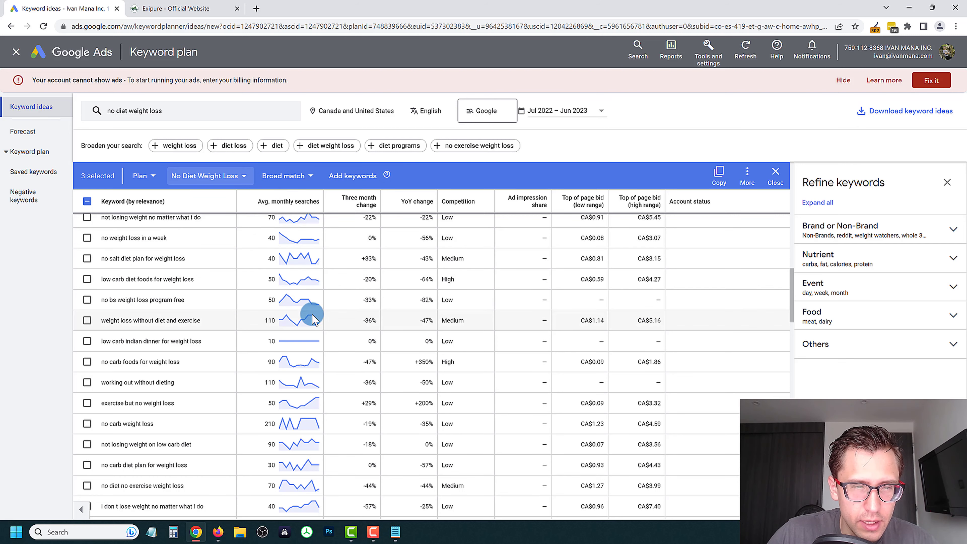
pyautogui.click(348, 175)
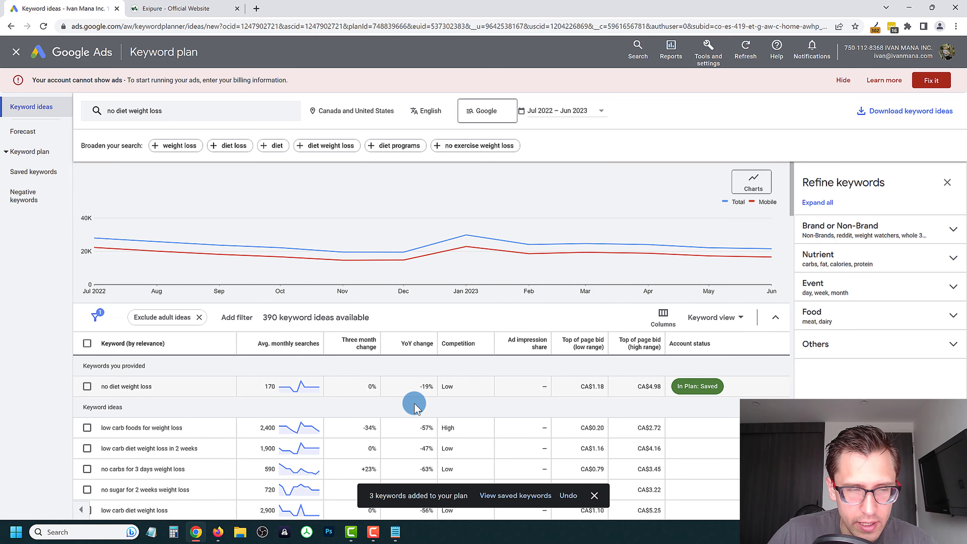
pyautogui.scroll(-5, 307, 398)
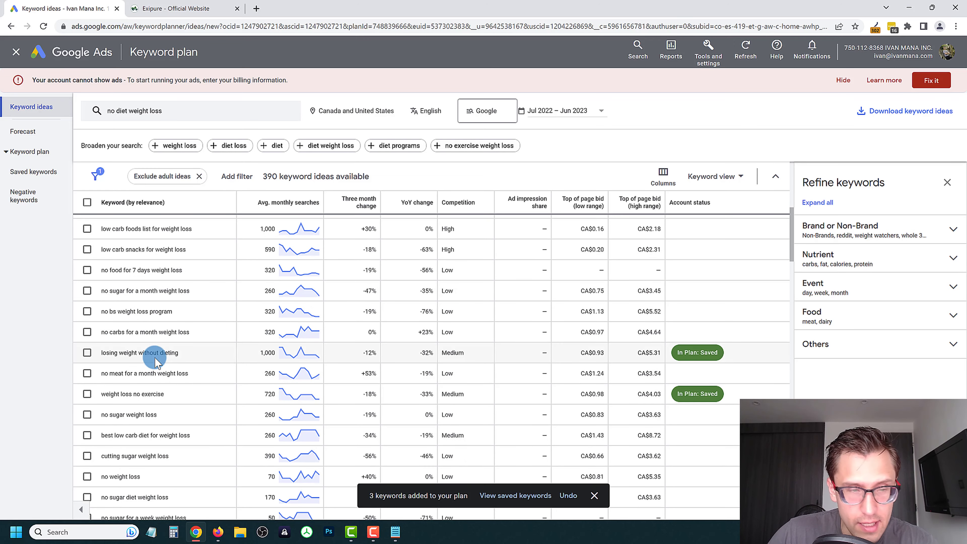
# Add "losing weight without dieting" from the keyword ideas as a second seed keyword and get the new results
pyautogui.tripleClick(143, 354)
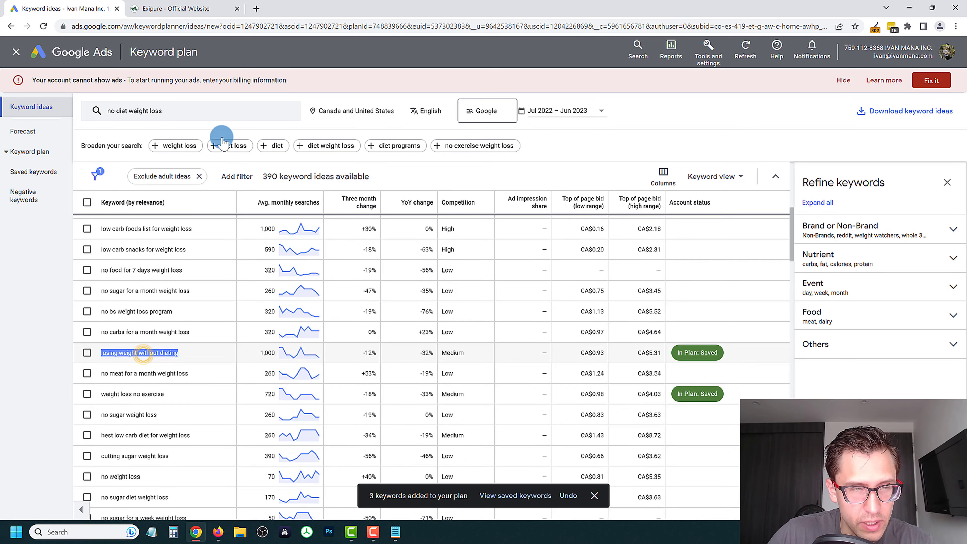
pyautogui.click(183, 112)
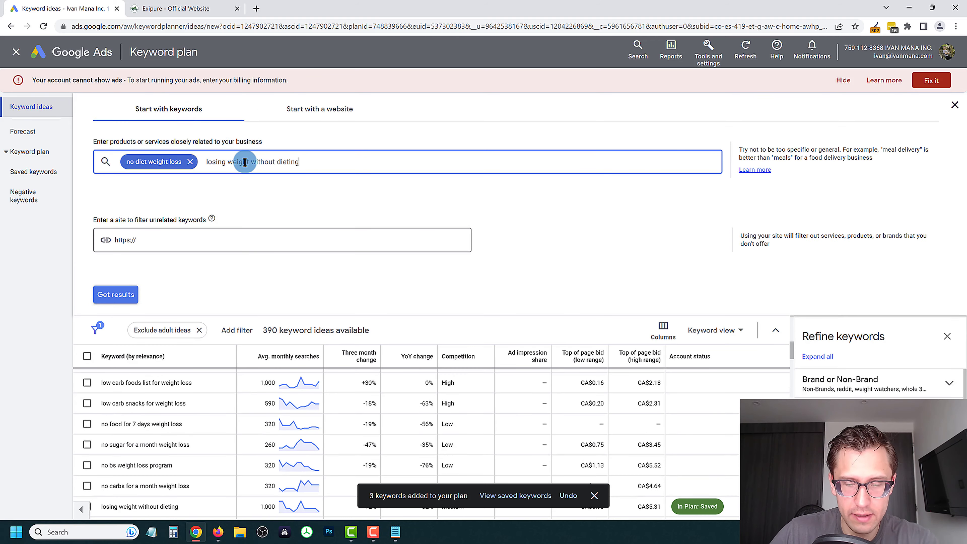
pyautogui.press('Return')
pyautogui.click(112, 295)
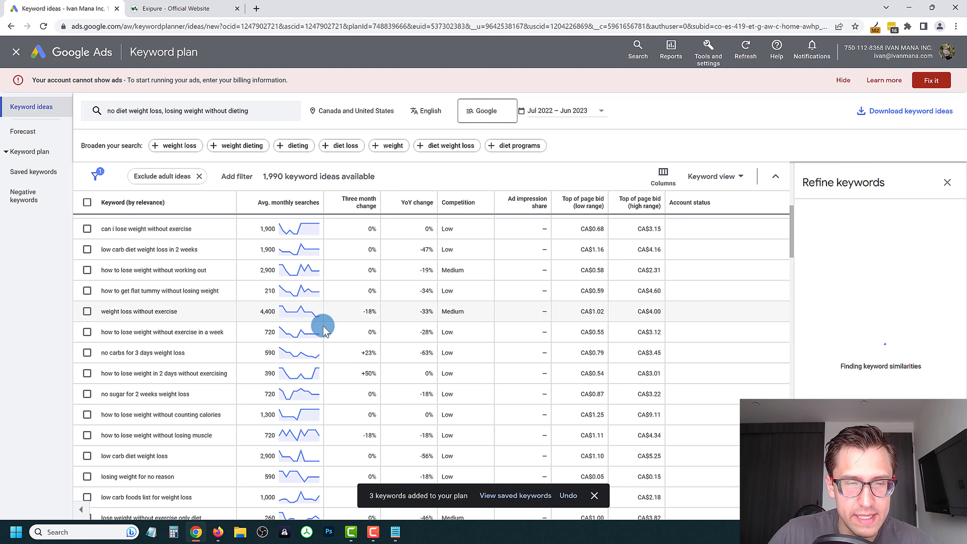
# Add the seven ideas about losing weight without exercise, dieting, trying or working out to the "No Diet Weight Loss" ad group as broad match
pyautogui.scroll(3, 346, 331)
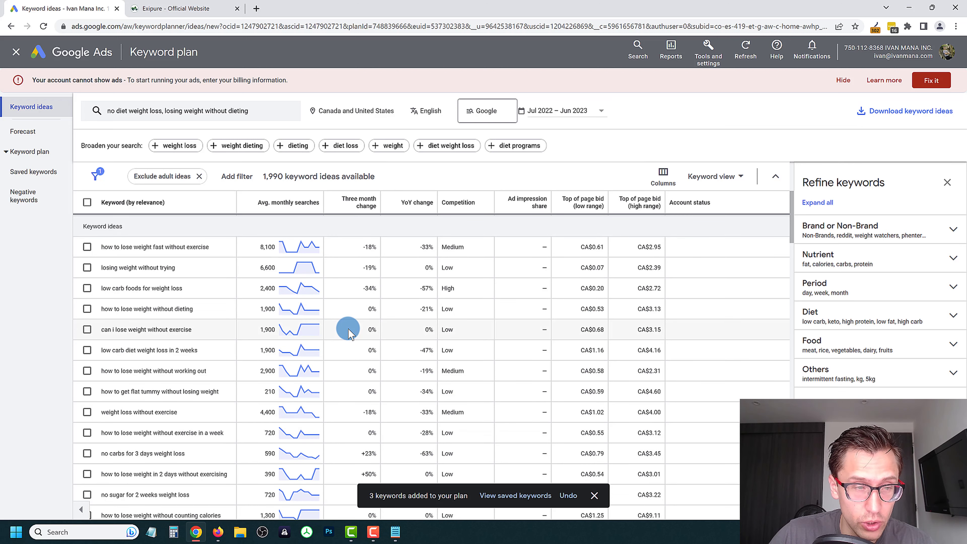
pyautogui.click(86, 246)
pyautogui.click(87, 267)
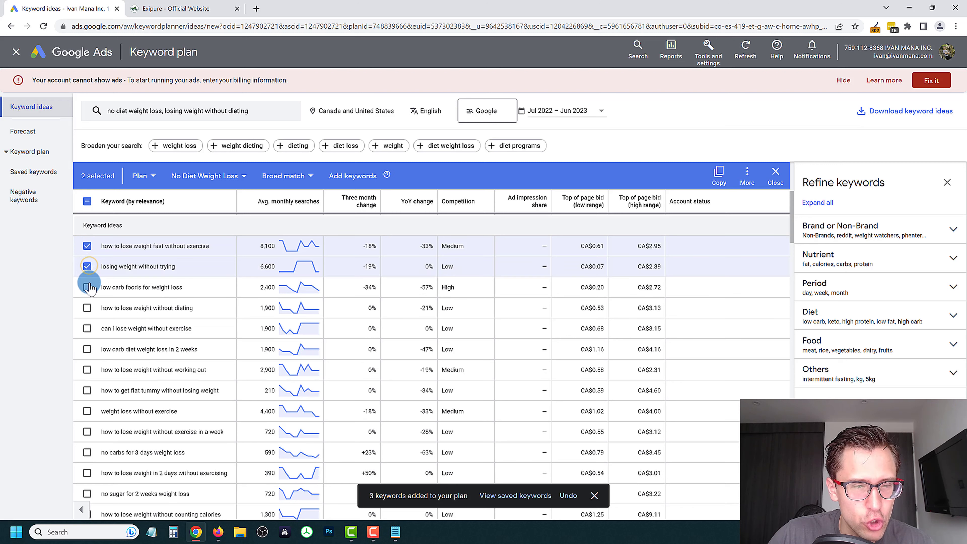
pyautogui.click(88, 308)
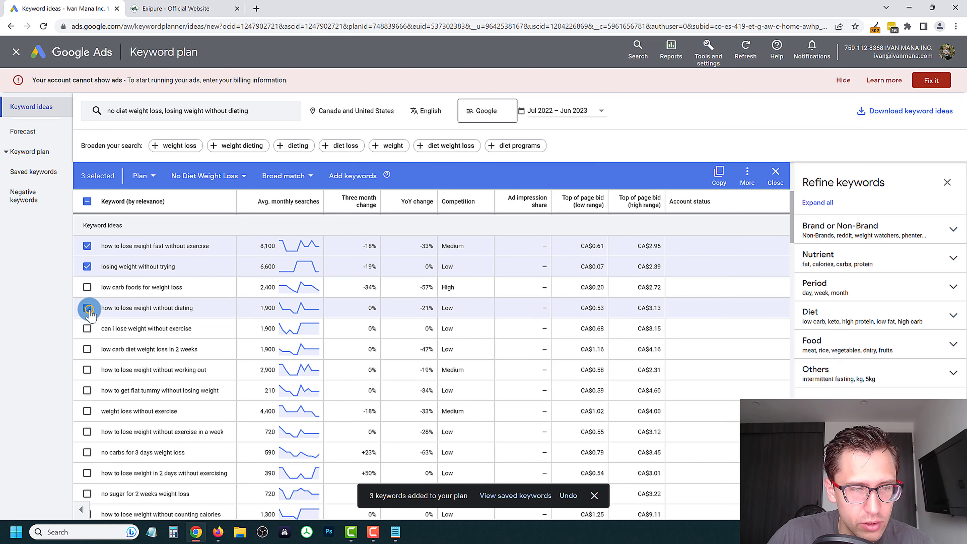
pyautogui.click(87, 329)
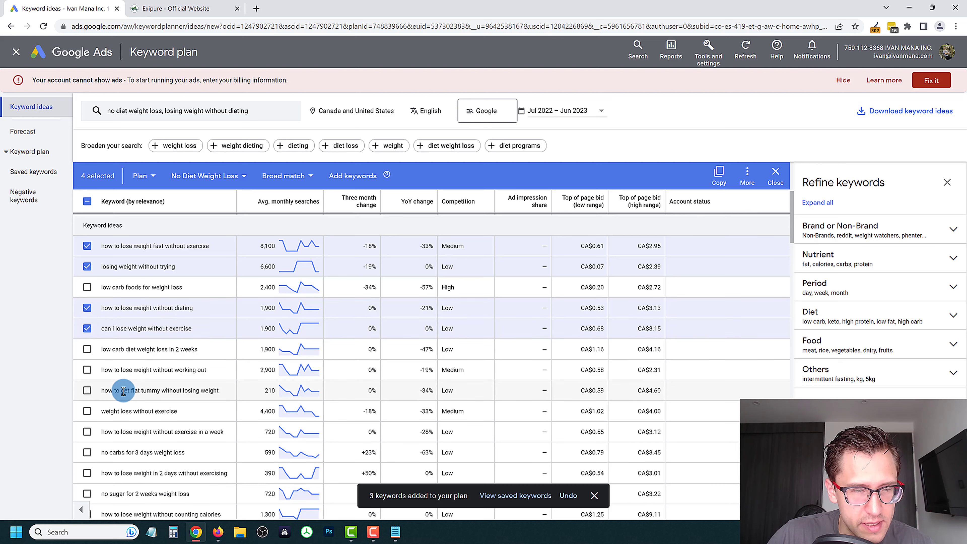
pyautogui.click(87, 370)
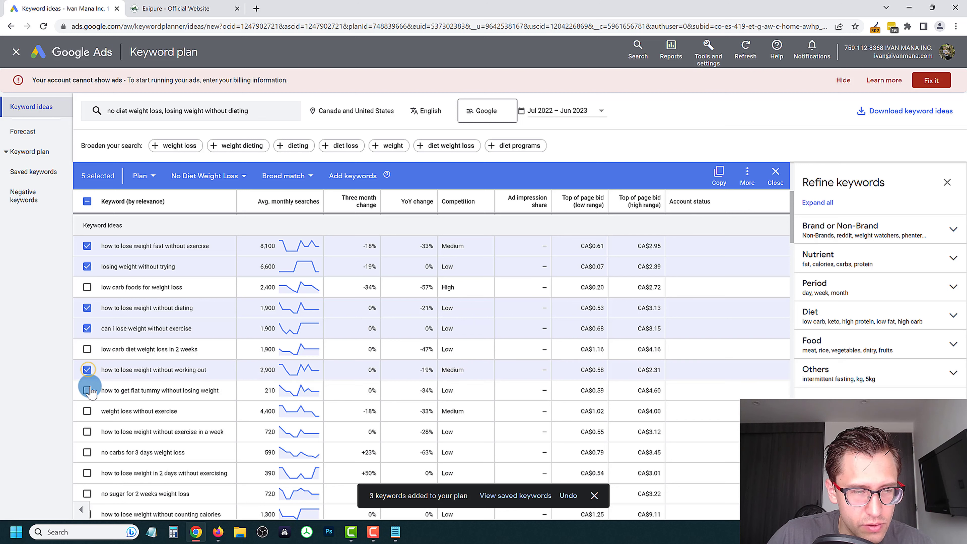
pyautogui.click(87, 414)
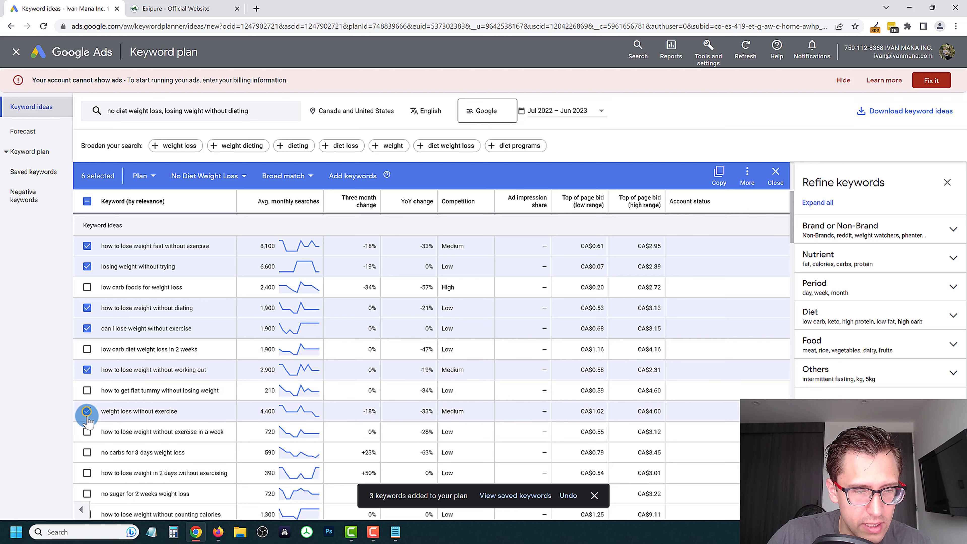
pyautogui.click(85, 432)
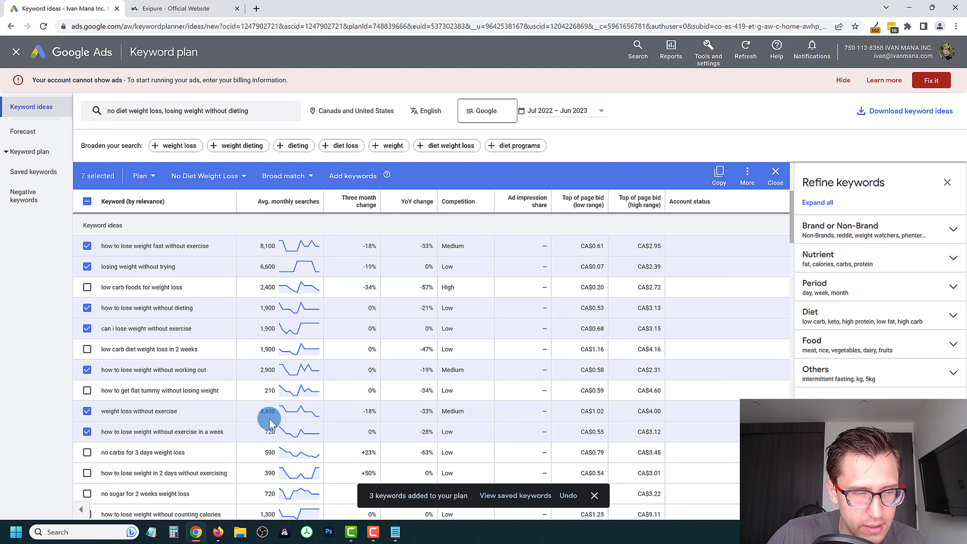
pyautogui.scroll(-2, 269, 421)
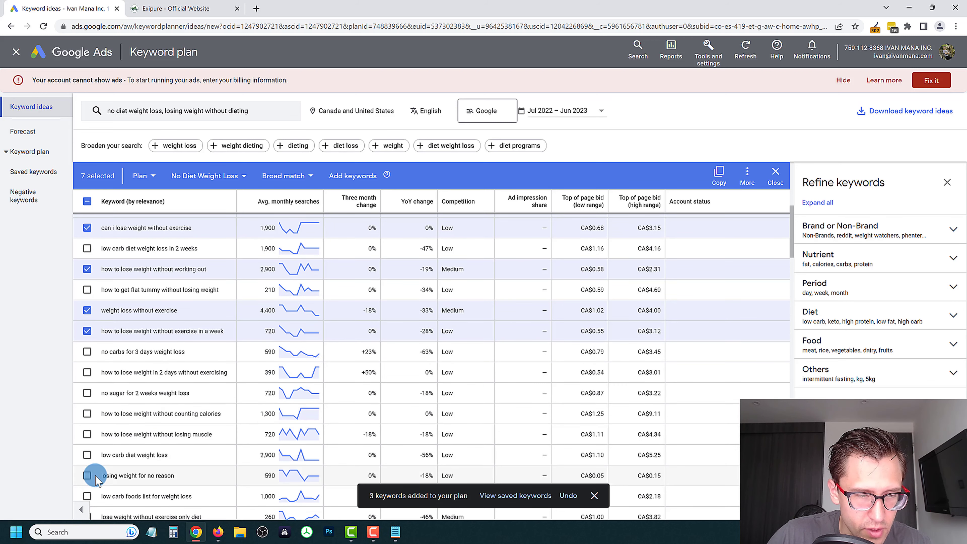
pyautogui.scroll(5, 266, 335)
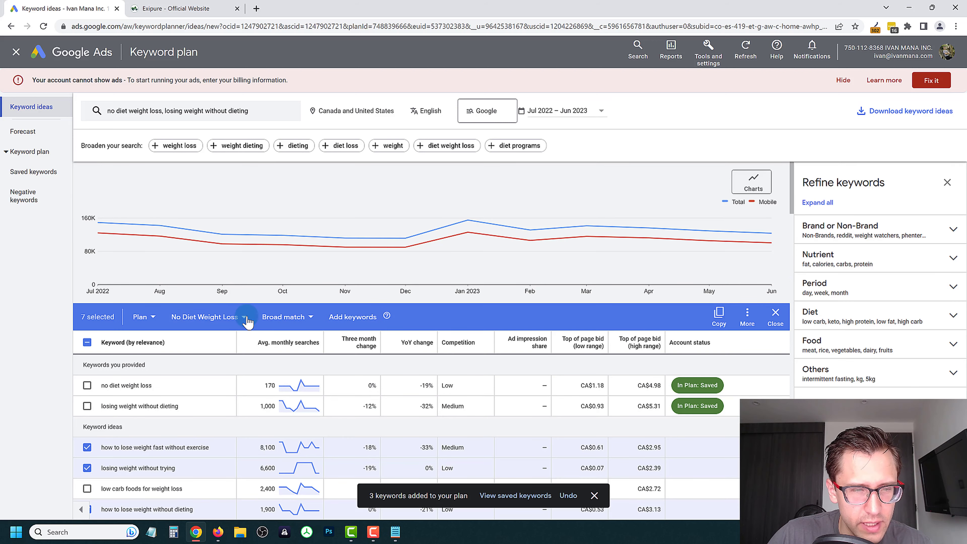
pyautogui.click(339, 321)
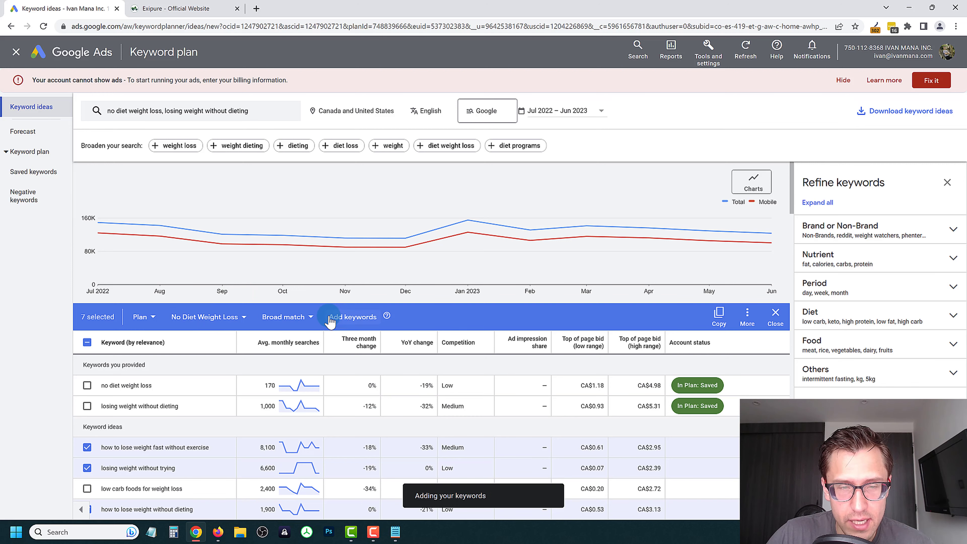
# Add "how to lose weight without working out" as a third seed keyword and get the new results
pyautogui.scroll(-5, 228, 343)
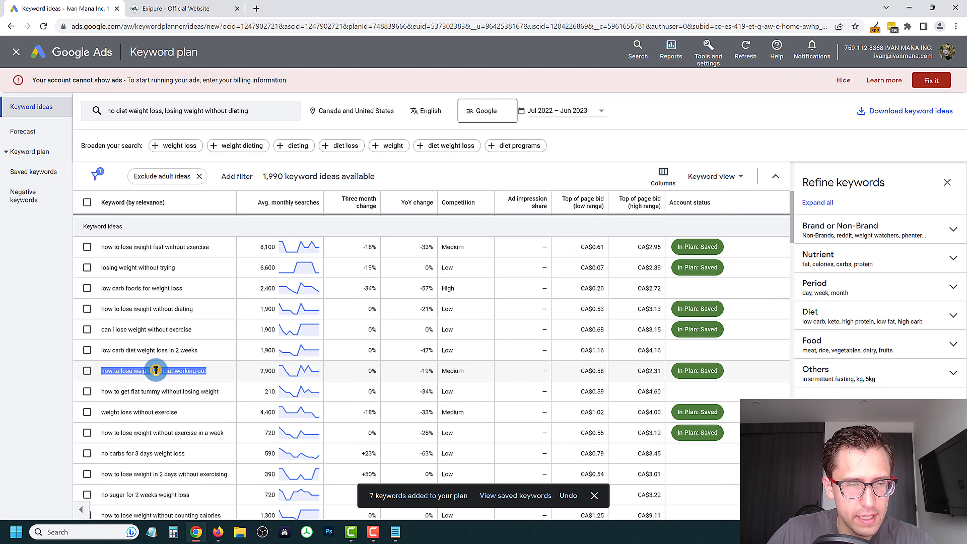
pyautogui.click(252, 111)
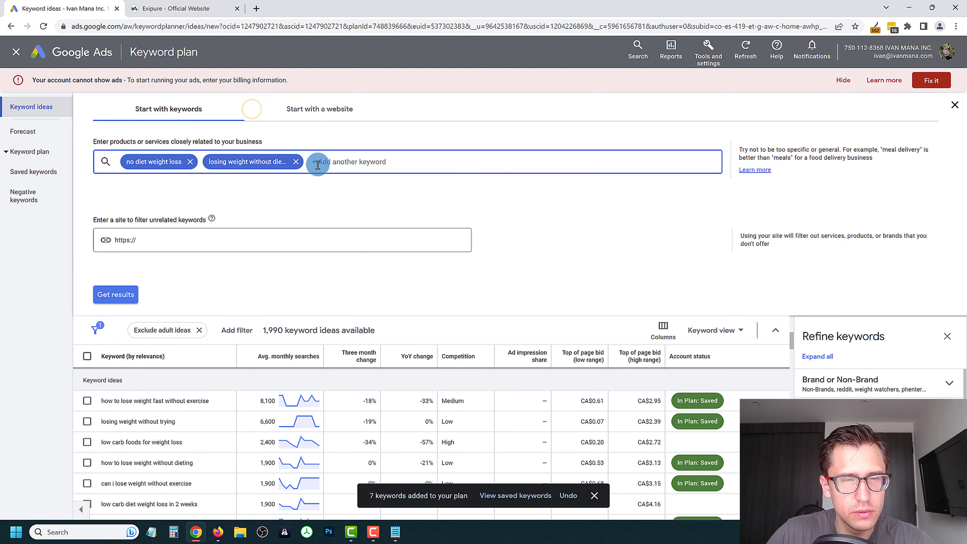
pyautogui.write('how to lose weight without working out')
pyautogui.press('Return')
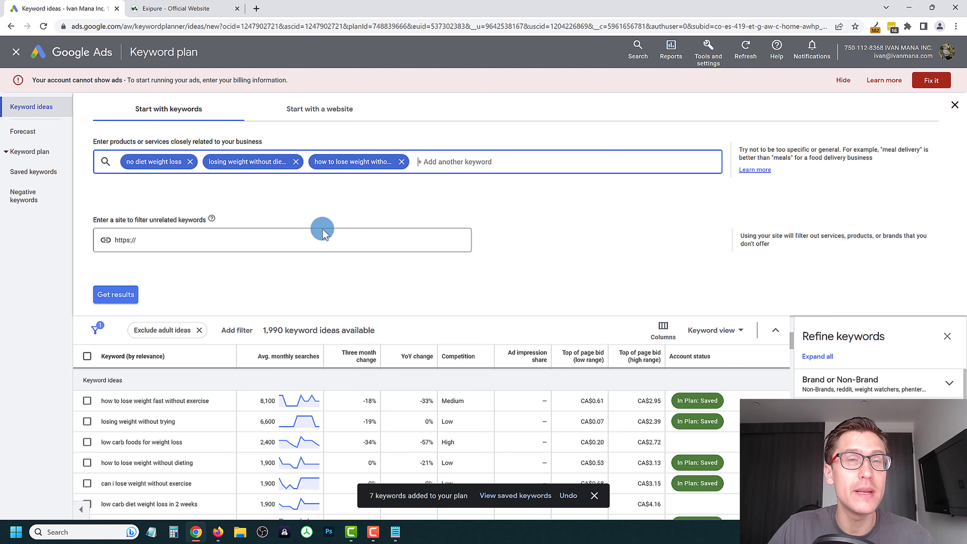
pyautogui.click(121, 299)
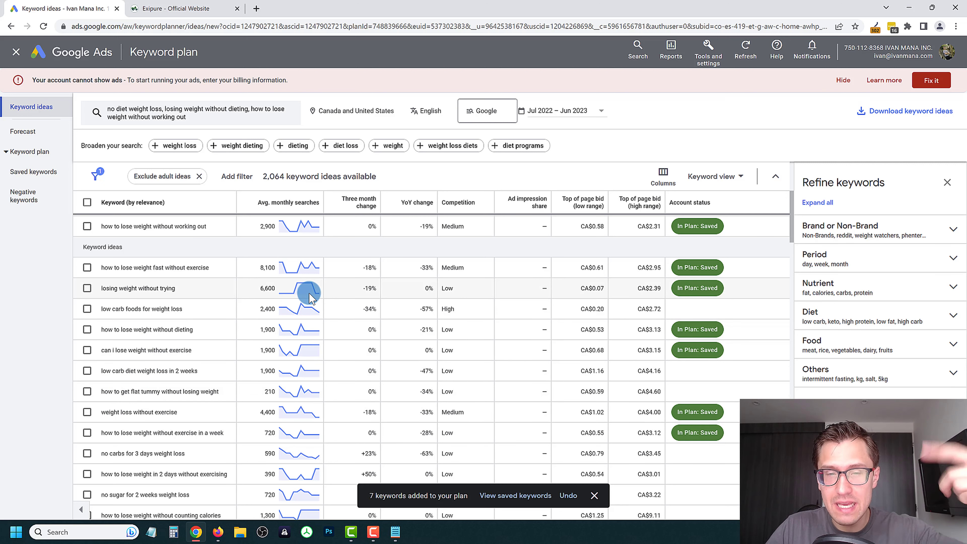
# Add "how to lose weight in 2 days without exercising" and "how to lose weight without counting calories" to the "No Diet Weight Loss" ad group as broad match
pyautogui.scroll(-5, 311, 296)
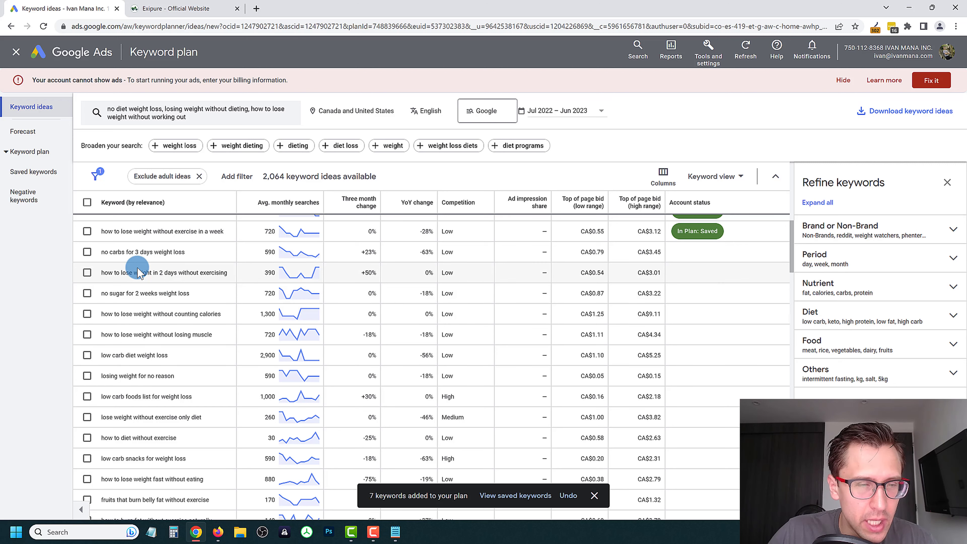
pyautogui.click(87, 272)
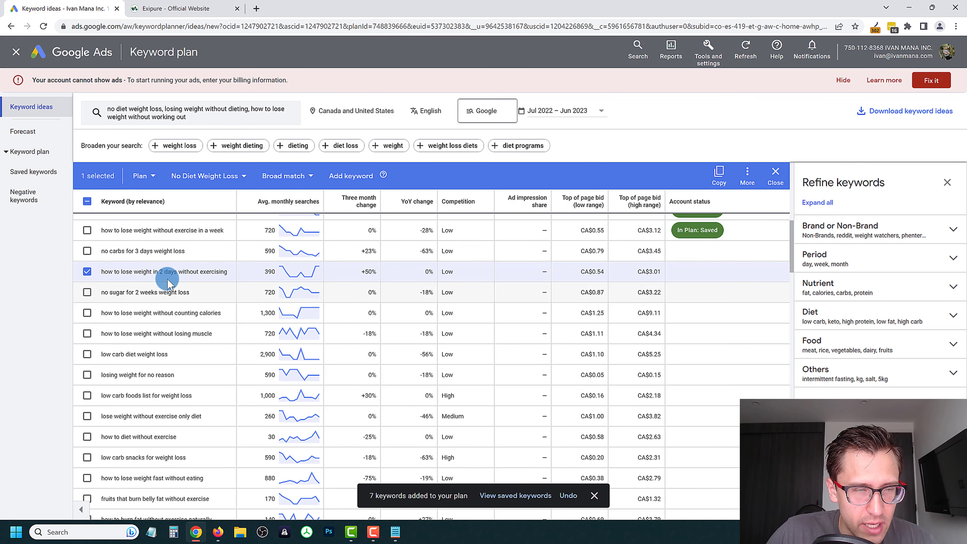
pyautogui.click(87, 313)
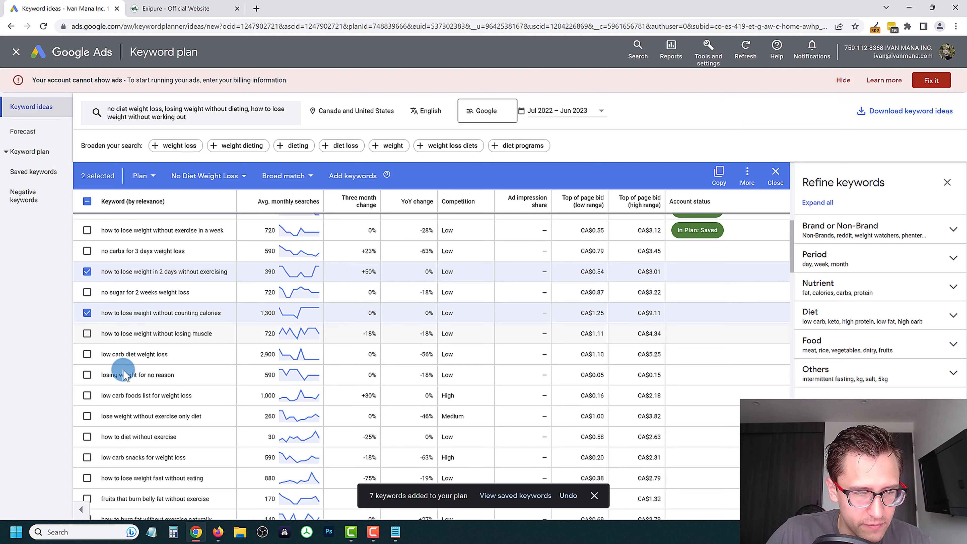
pyautogui.click(87, 417)
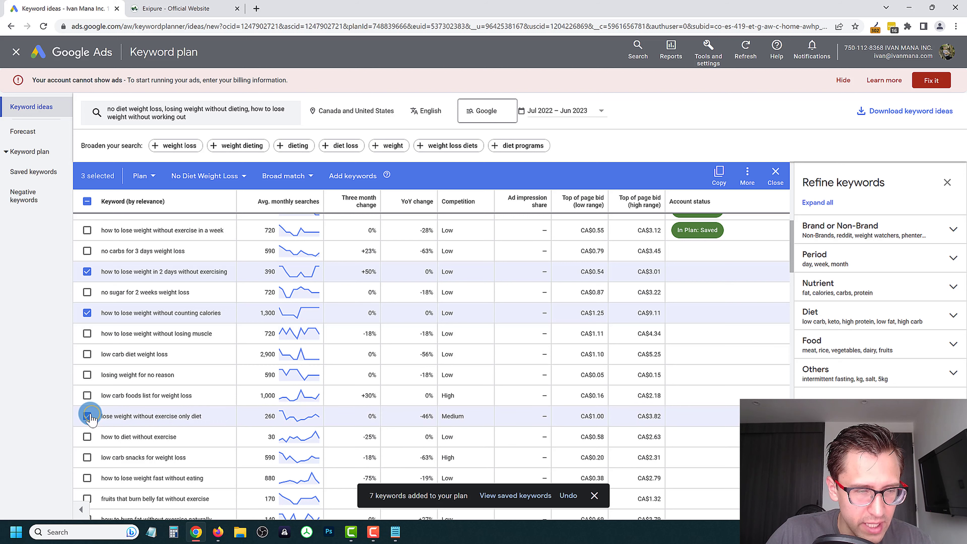
pyautogui.click(169, 421)
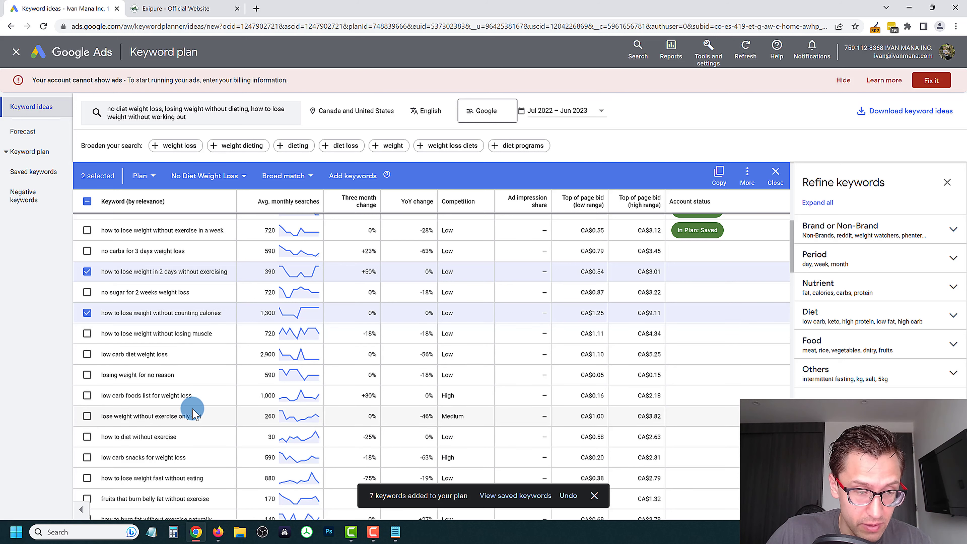
pyautogui.scroll(-3, 192, 413)
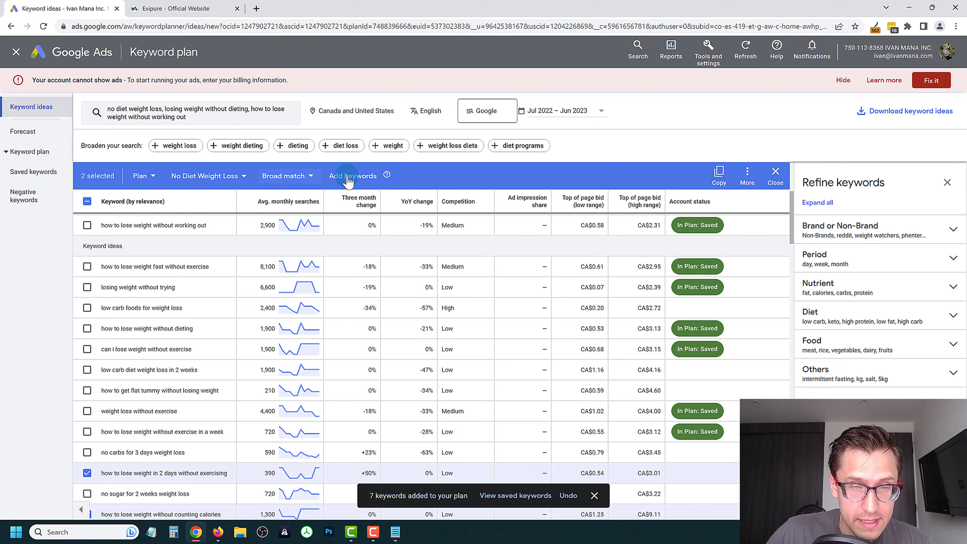
pyautogui.click(347, 177)
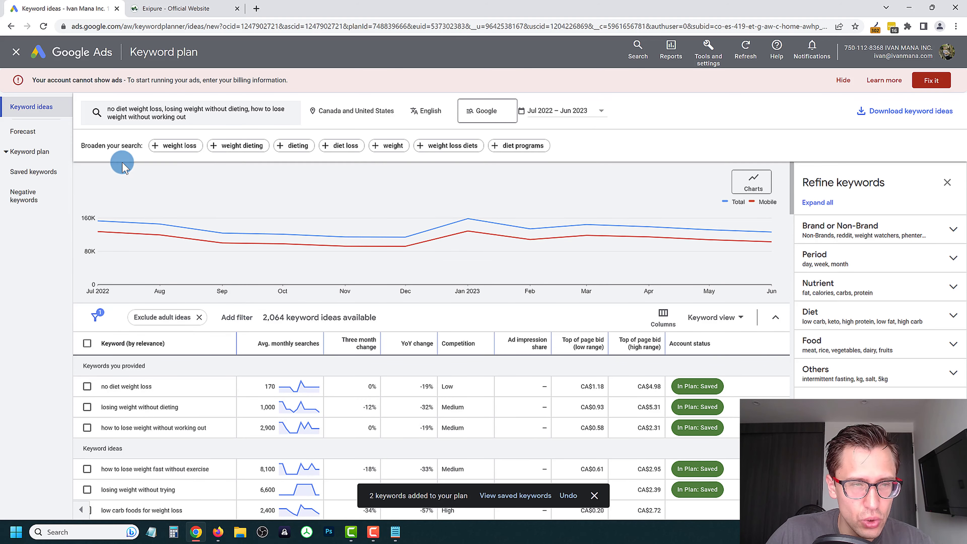
# Review the plan's full list of saved keywords and its forecast
pyautogui.click(32, 170)
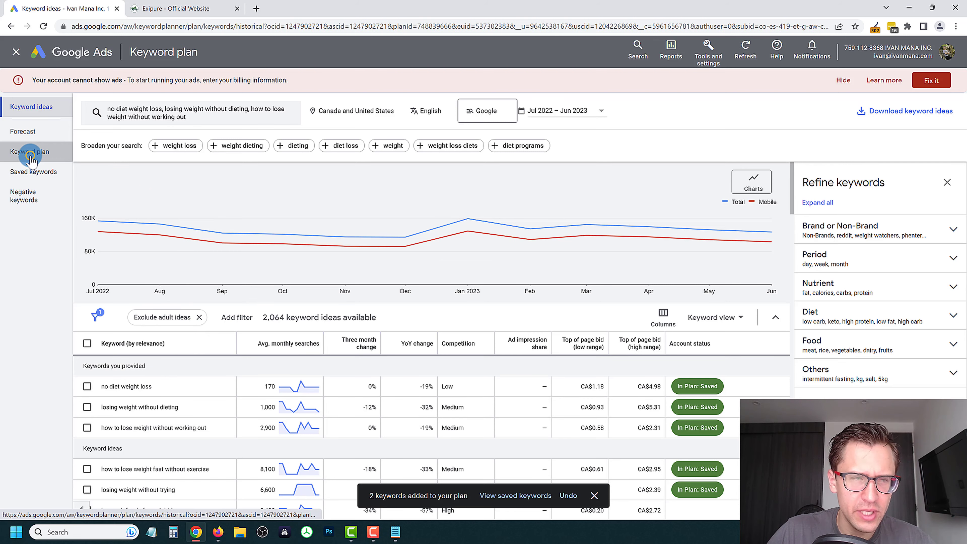
pyautogui.rightClick(32, 163)
pyautogui.click(463, 112)
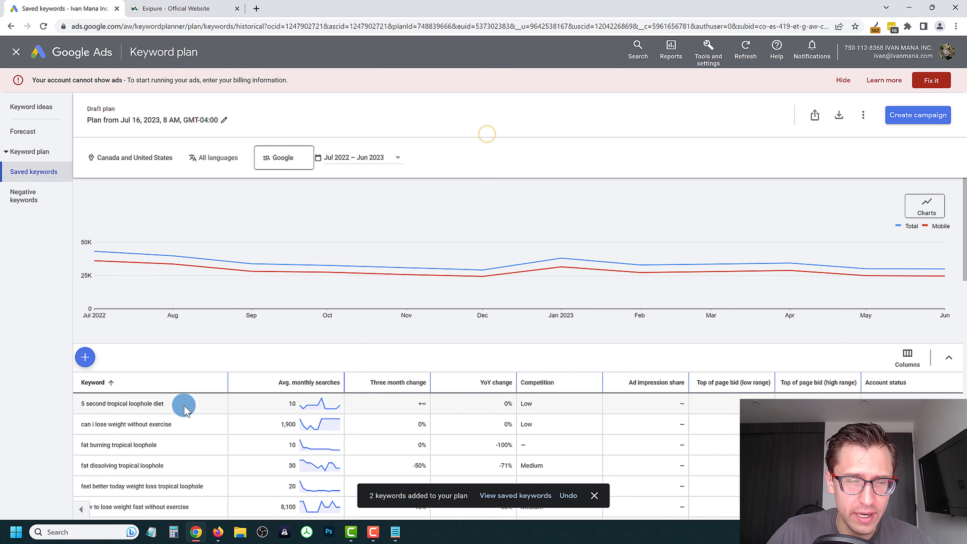
pyautogui.scroll(-10, 212, 401)
pyautogui.scroll(10, 212, 401)
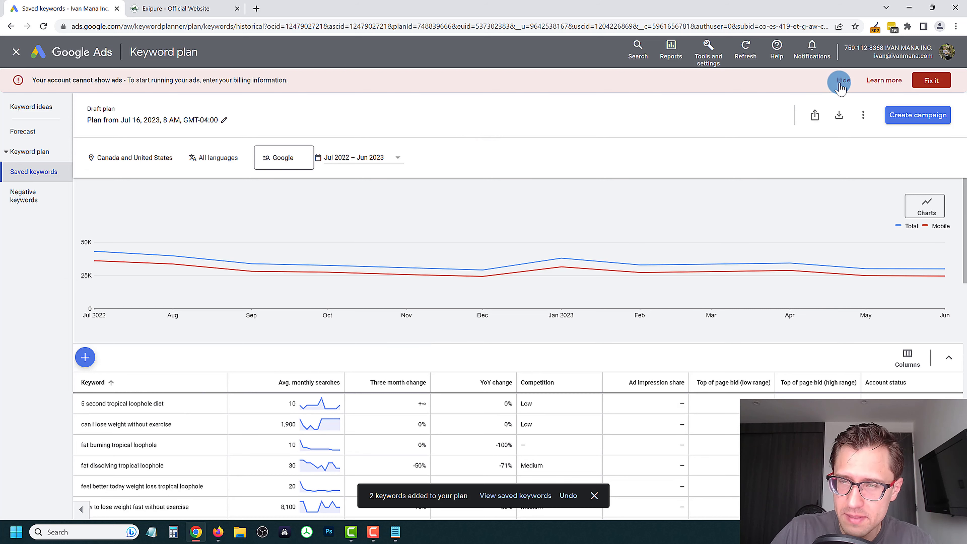
pyautogui.click(862, 115)
pyautogui.click(770, 102)
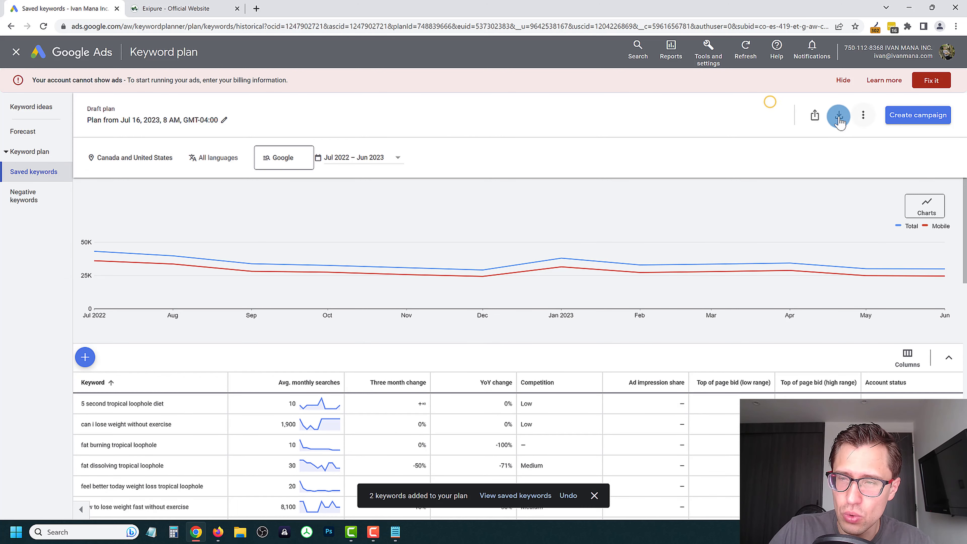
pyautogui.scroll(-15, 373, 330)
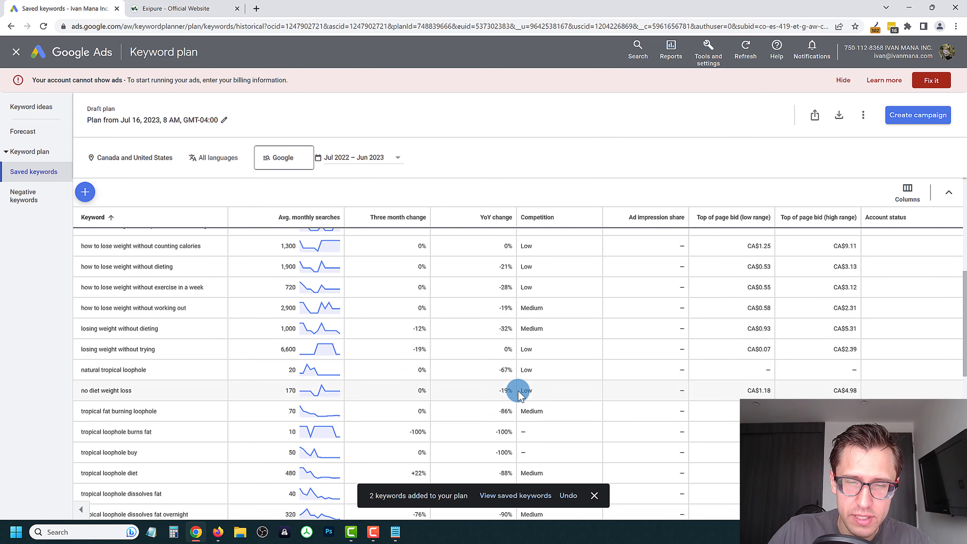
pyautogui.scroll(-3, 237, 389)
pyautogui.scroll(10, 237, 389)
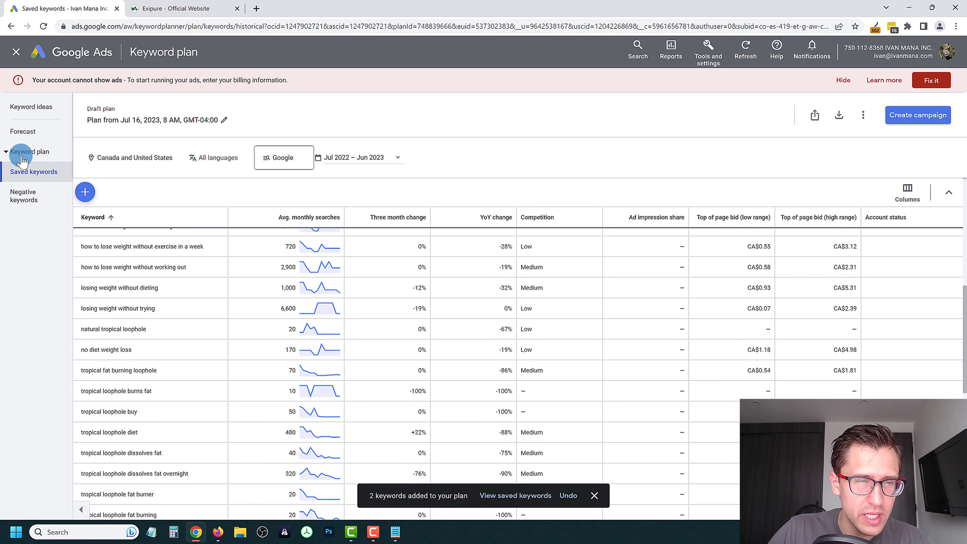
pyautogui.click(34, 130)
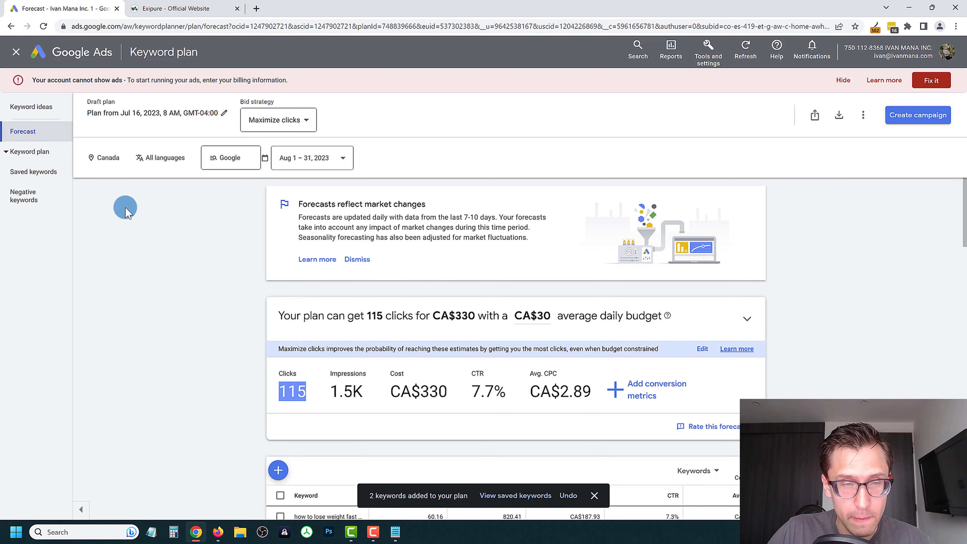
# Copy "exotic weight loss" from the keyword list in Notepad and return to the keyword ideas
pyautogui.click(32, 107)
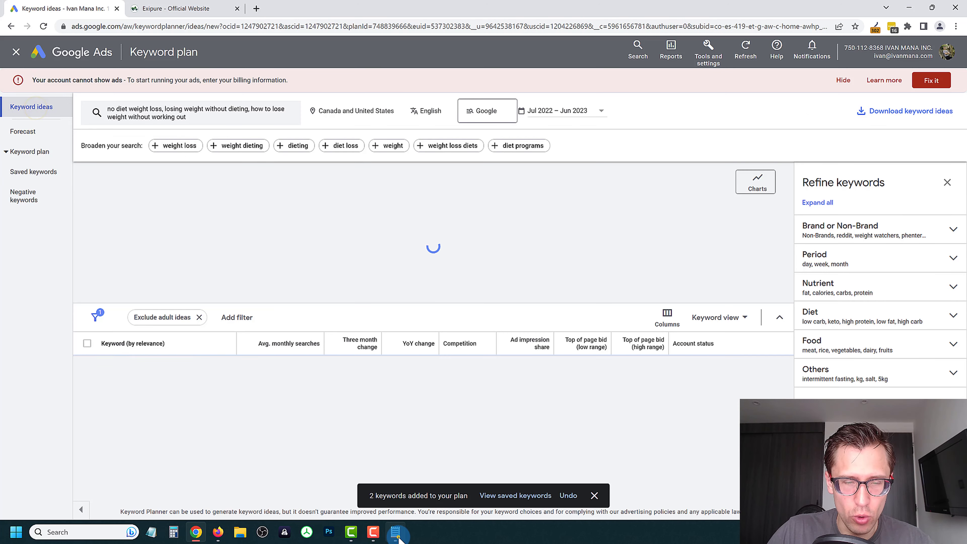
pyautogui.click(396, 533)
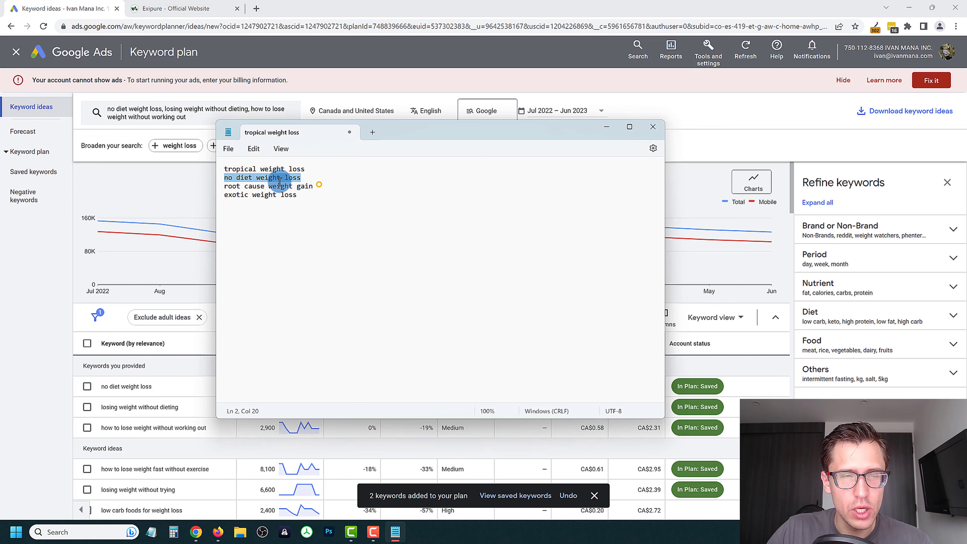
pyautogui.moveTo(280, 182); pyautogui.dragTo(234, 195)
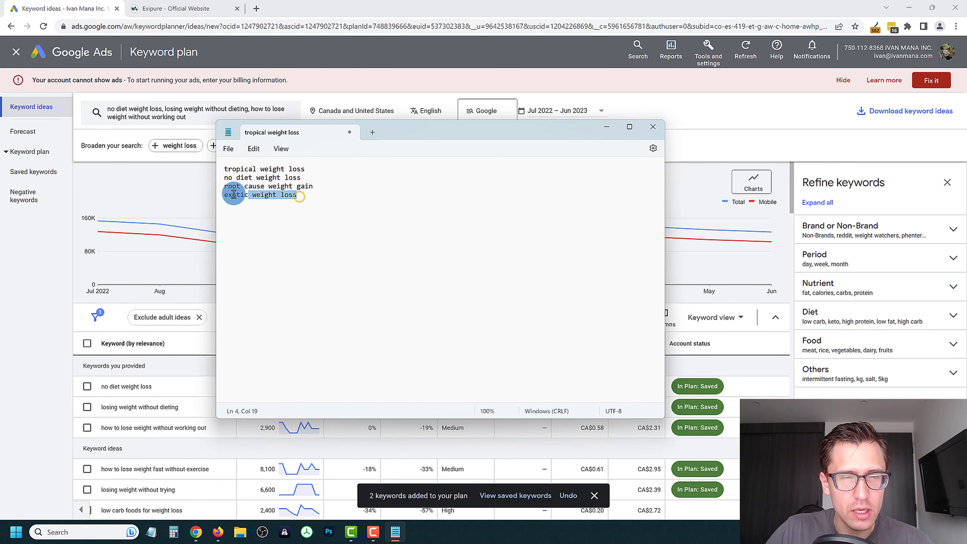
pyautogui.click(281, 82)
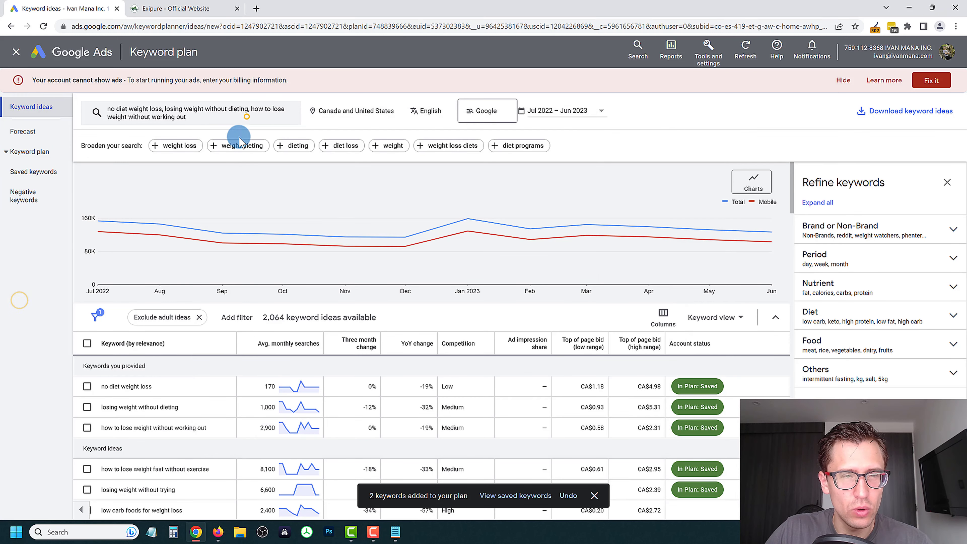
# Replace the seed keywords with "exotic weight loss" and get the keyword ideas
pyautogui.click(247, 115)
pyautogui.click(189, 161)
pyautogui.click(190, 163)
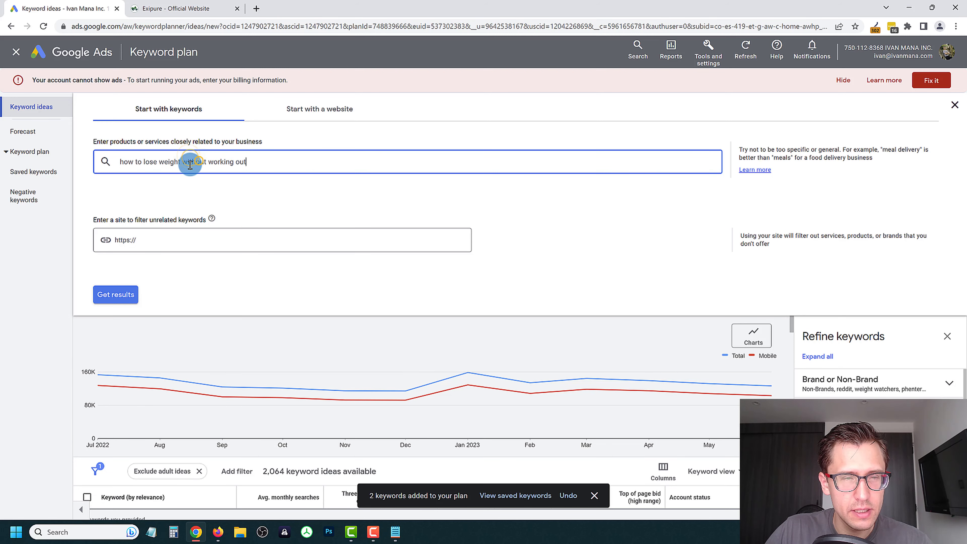
pyautogui.tripleClick(189, 163)
pyautogui.press('BackSpace')
pyautogui.write('exotic weight loss')
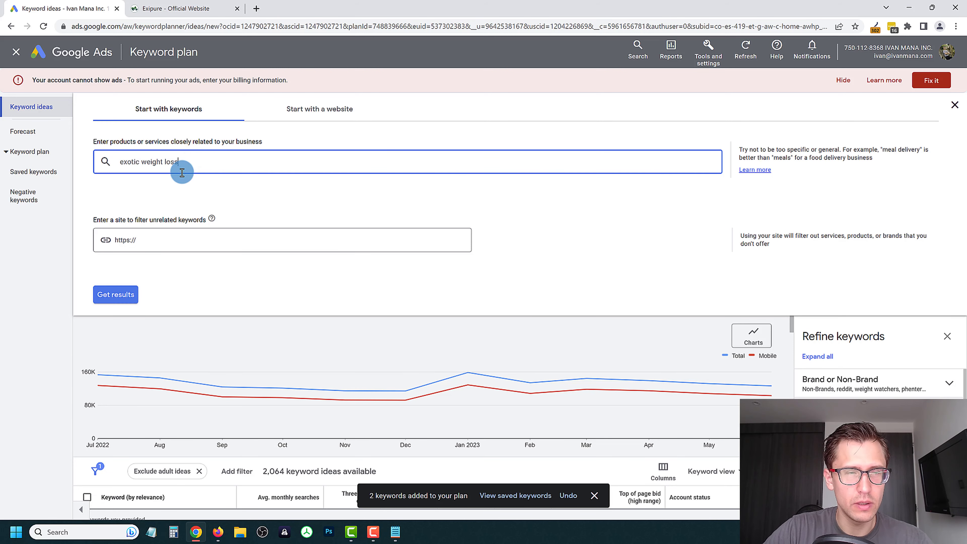
pyautogui.press('Return')
pyautogui.click(109, 296)
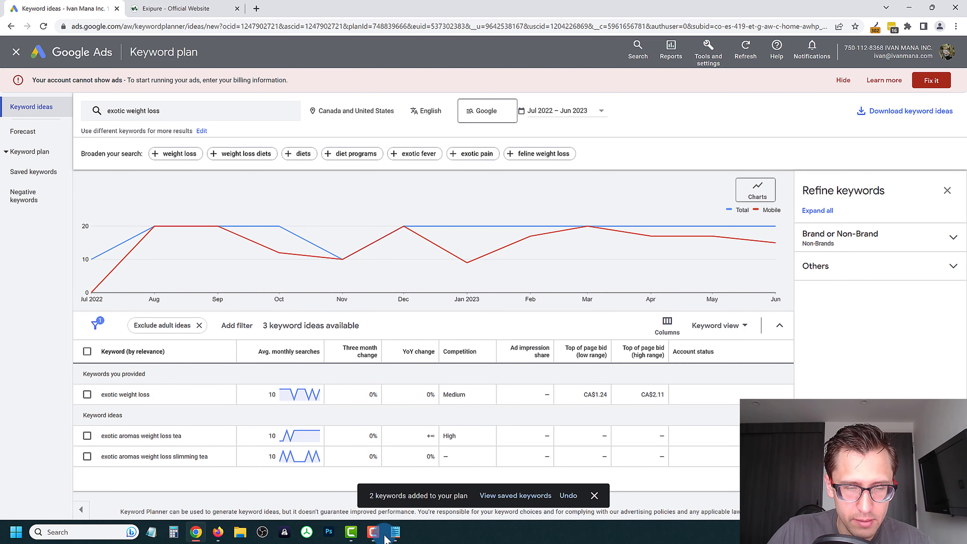
# Copy "root cause weight gain" from the Notepad list, make it the only seed keyword and get the keyword ideas
pyautogui.click(400, 533)
pyautogui.moveTo(313, 187); pyautogui.dragTo(216, 188)
pyautogui.hotkey('ctrl', 'c')
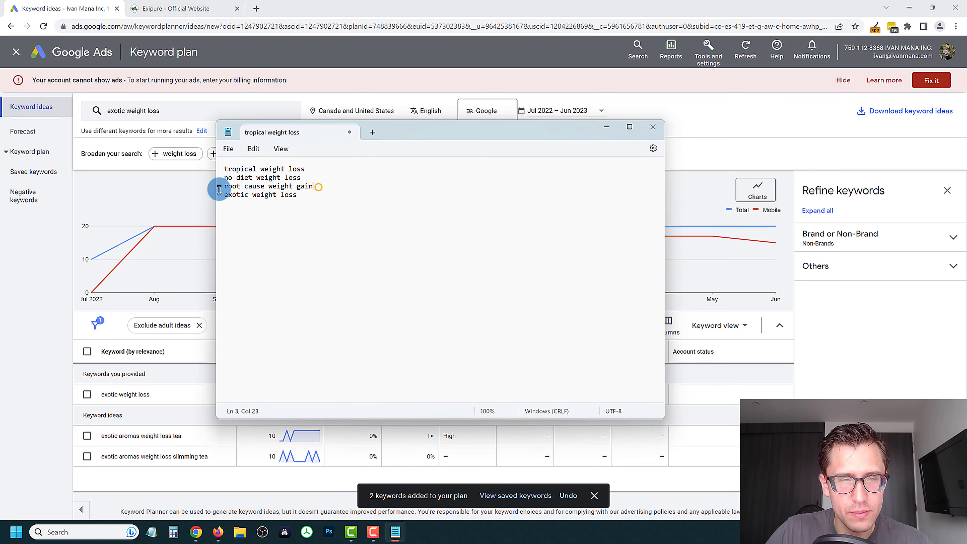
pyautogui.click(167, 108)
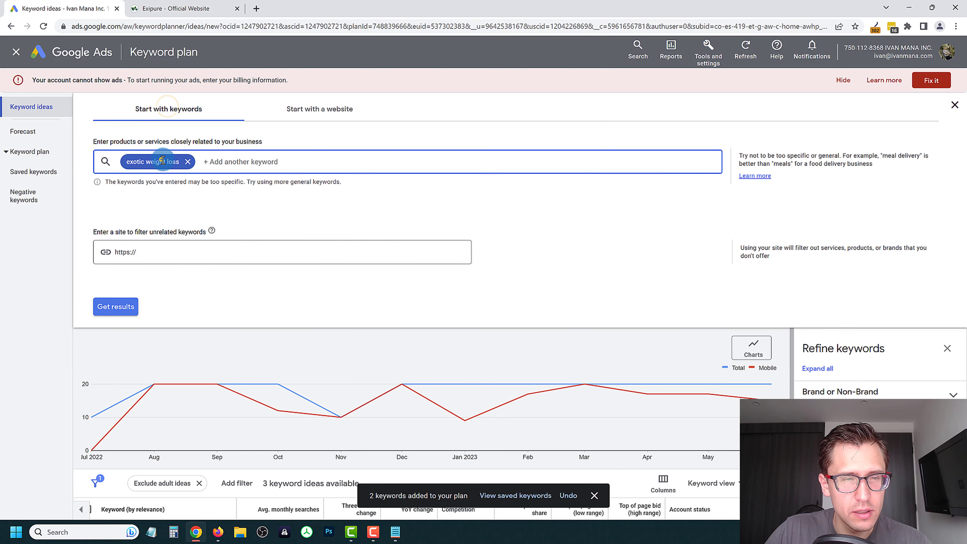
pyautogui.click(170, 160)
pyautogui.hotkey('ctrl', 'v')
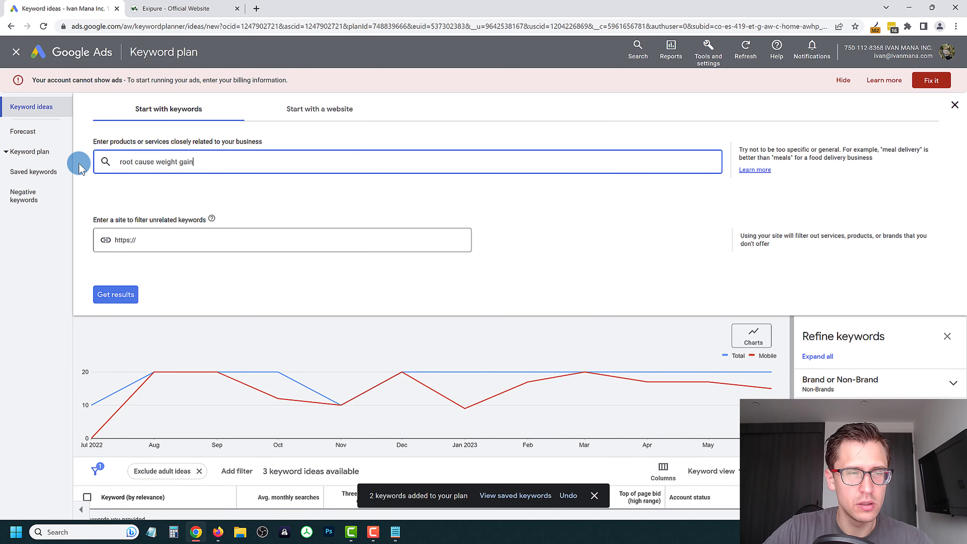
pyautogui.press('Return')
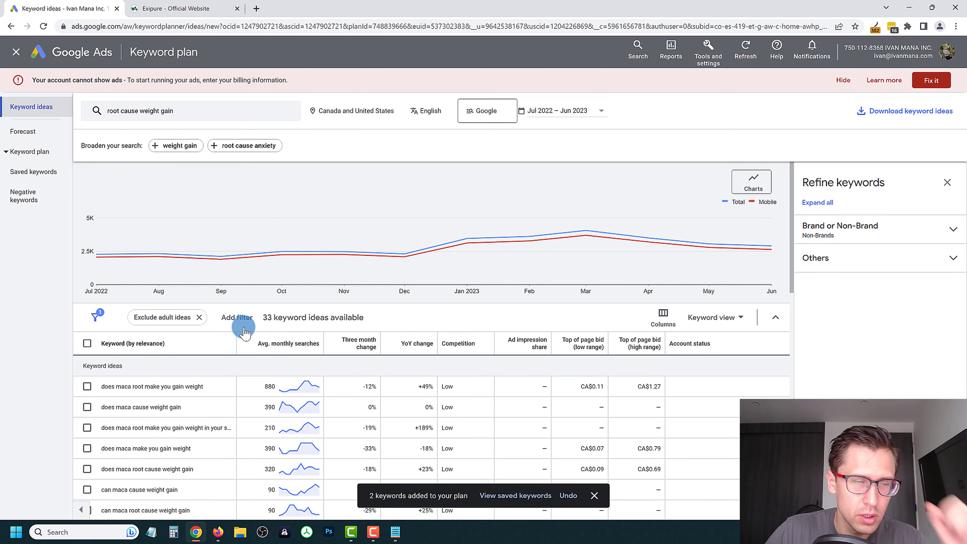
# Look through the keyword ideas returned for "root cause weight gain"
pyautogui.scroll(-2, 218, 390)
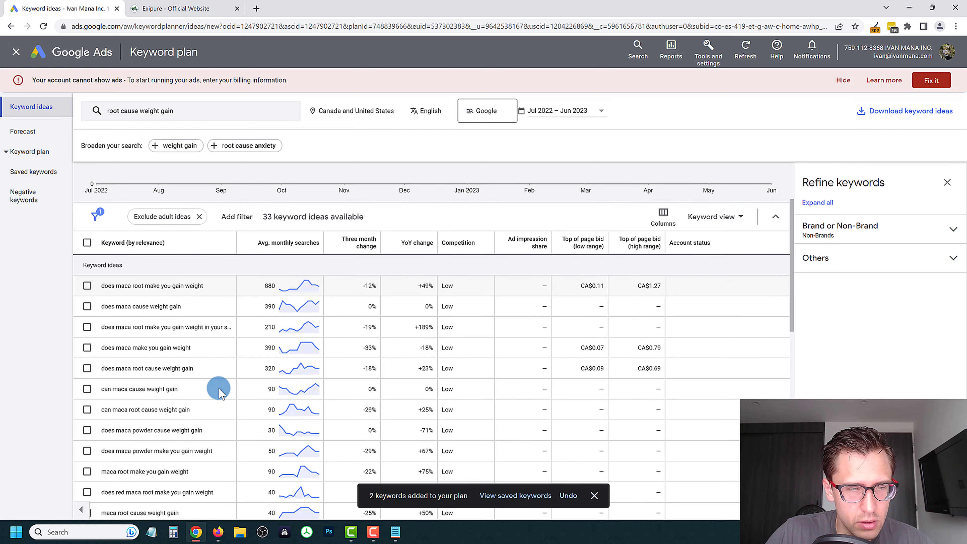
pyautogui.click(394, 532)
pyautogui.click(392, 533)
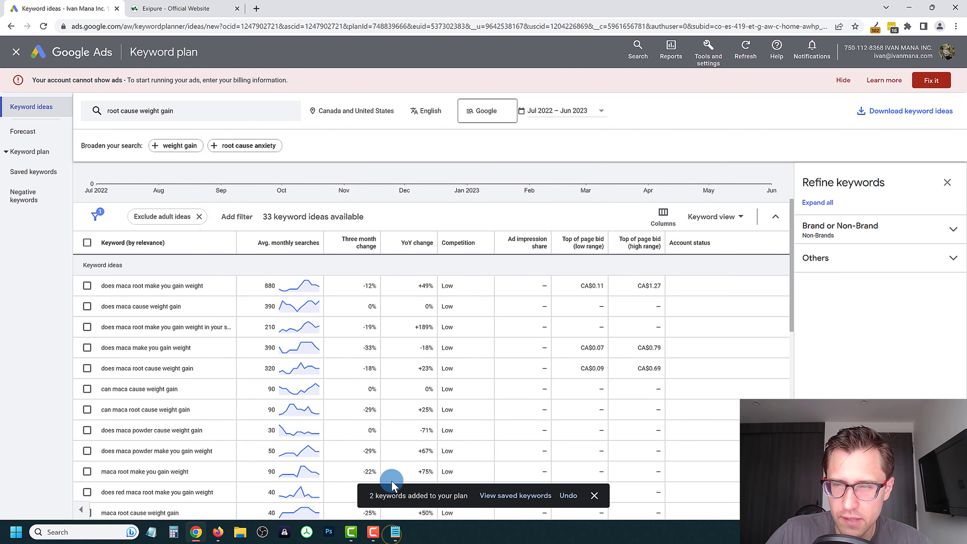
pyautogui.click(193, 111)
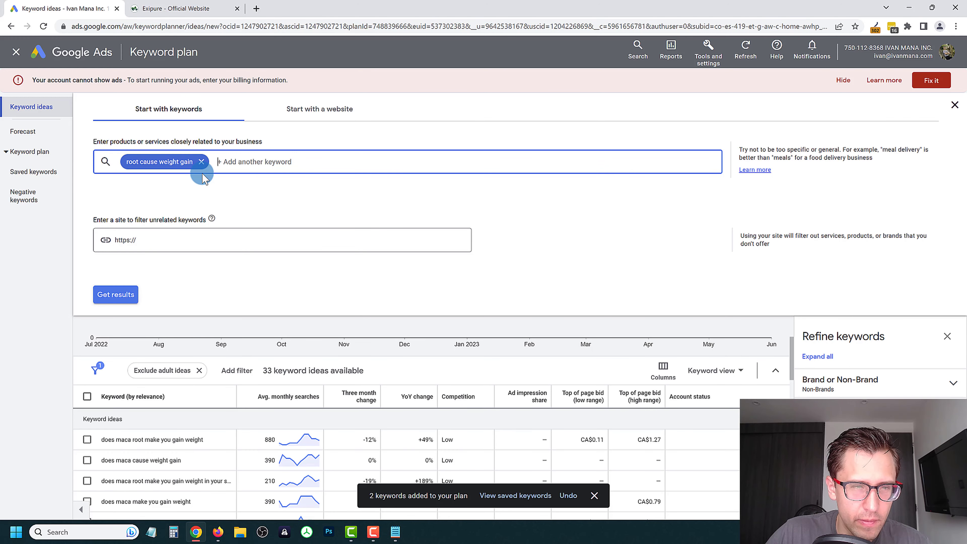
pyautogui.scroll(-5, 221, 328)
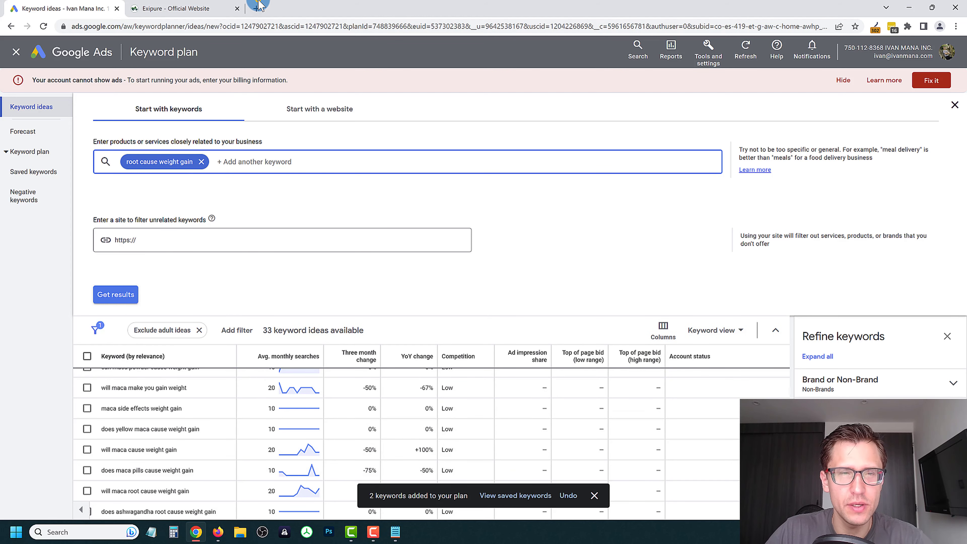
# Search the web for "maca pills" in a new browser tab, then return to the keyword ideas
pyautogui.click(259, 6)
pyautogui.write('maca ')
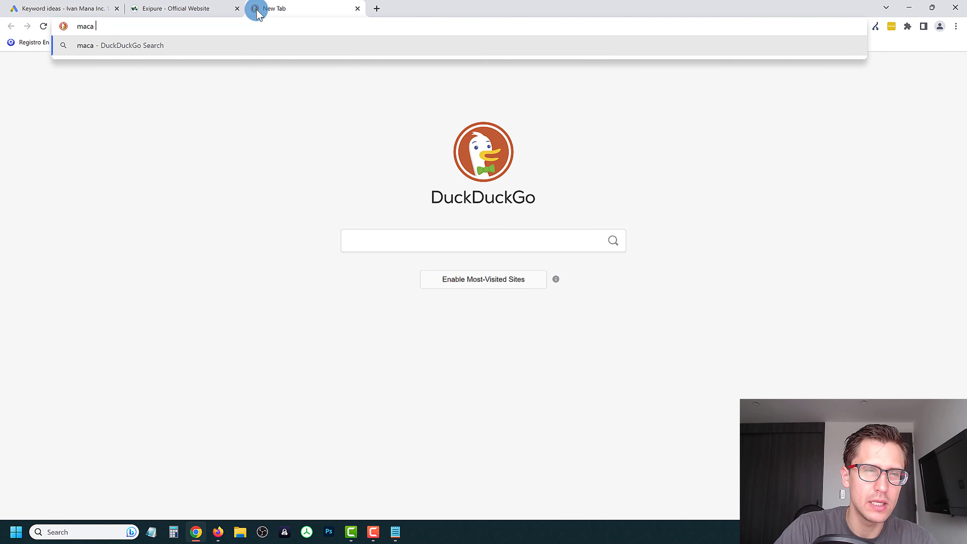
pyautogui.write('pills')
pyautogui.press('Return')
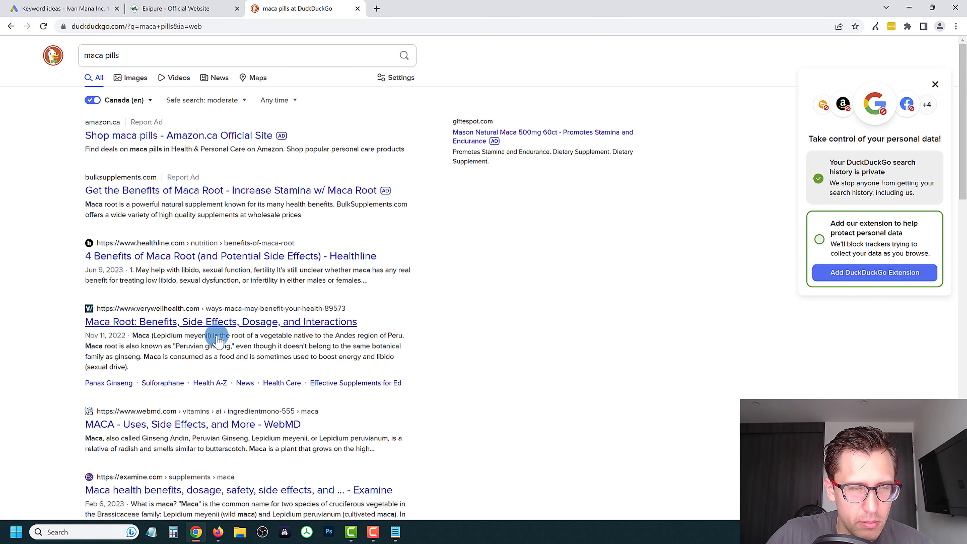
pyautogui.click(65, 8)
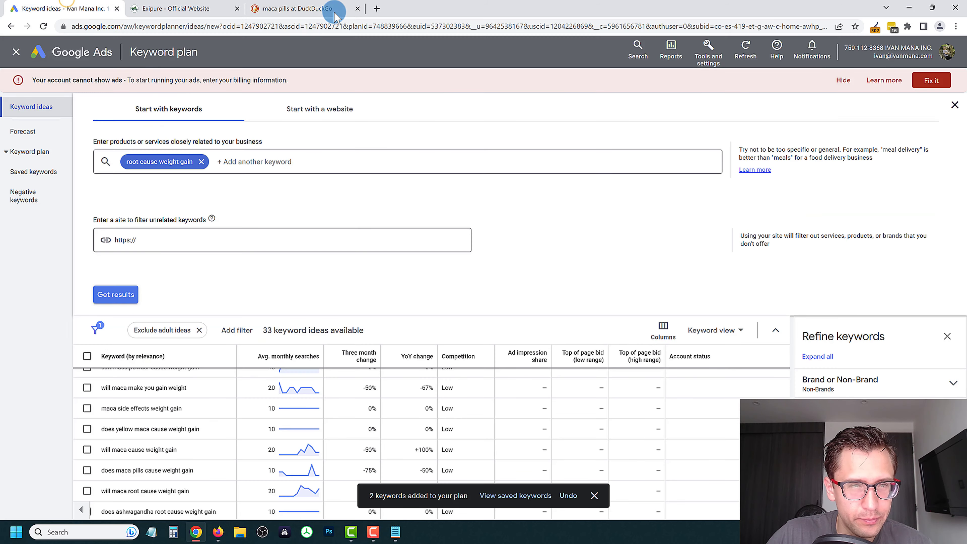
# Examine the maca-related keyword ideas for relevance, checking them against the Exipure sales page
pyautogui.scroll(5, 231, 438)
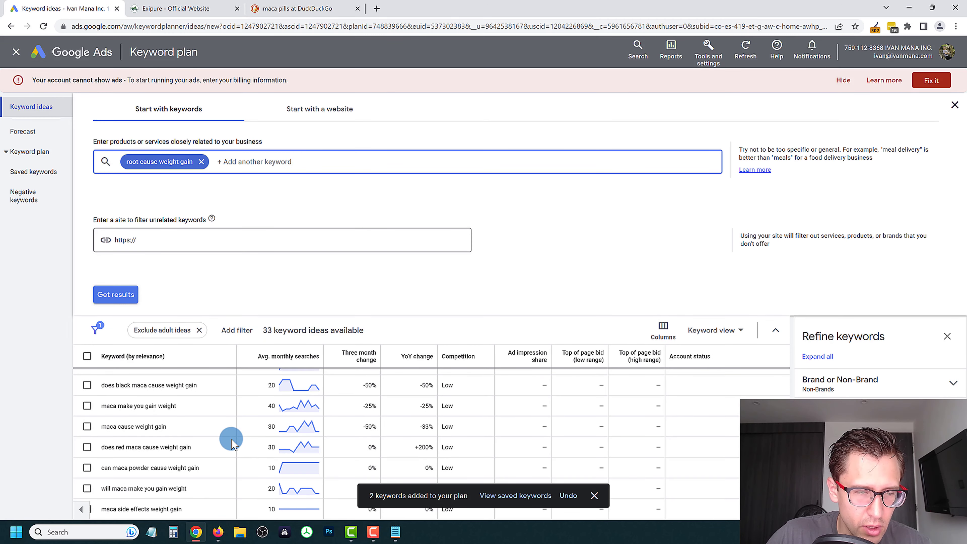
pyautogui.scroll(5, 231, 439)
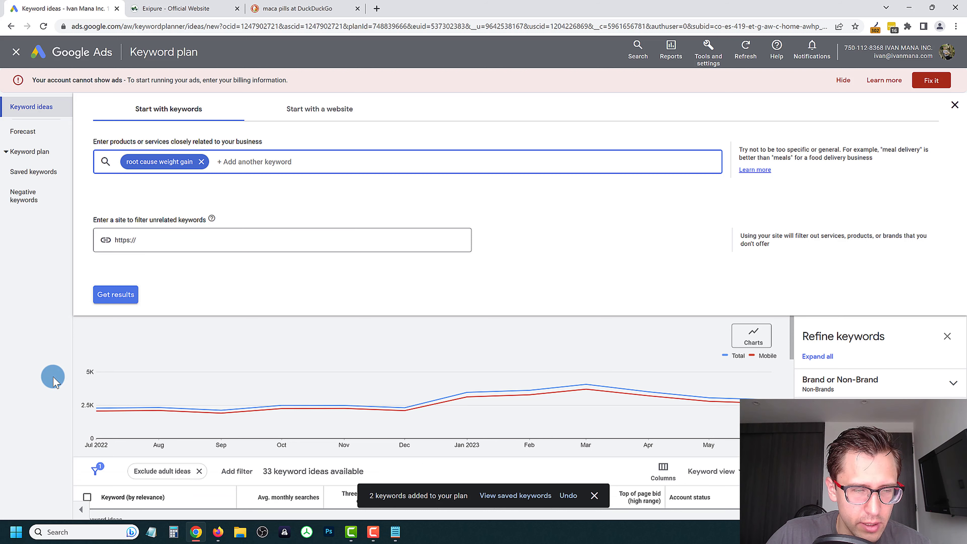
pyautogui.scroll(-3, 480, 339)
pyautogui.scroll(-3, 554, 333)
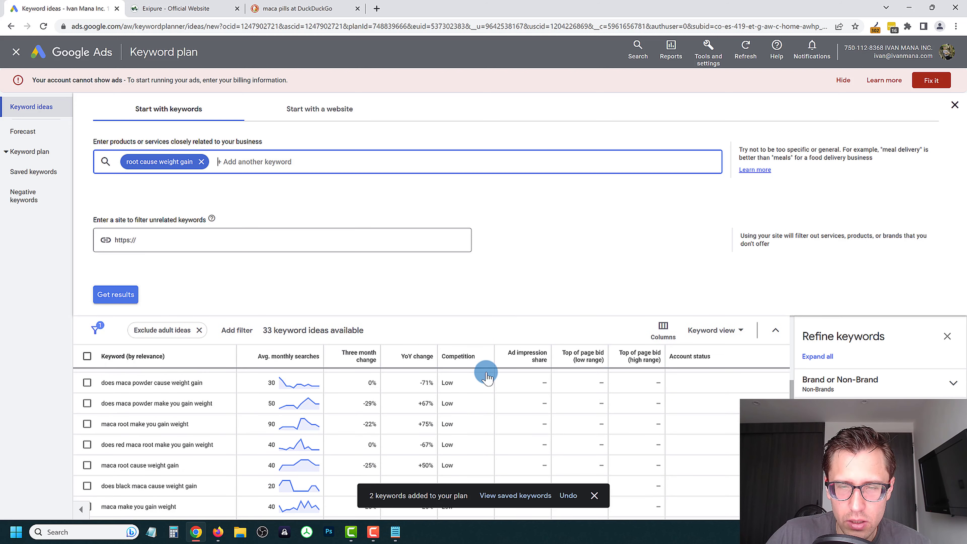
pyautogui.scroll(-5, 666, 362)
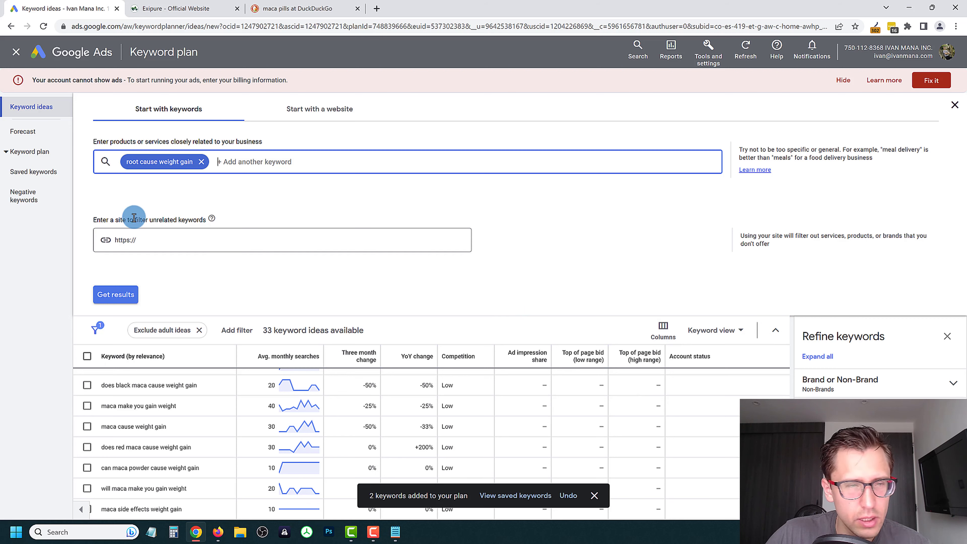
pyautogui.click(179, 8)
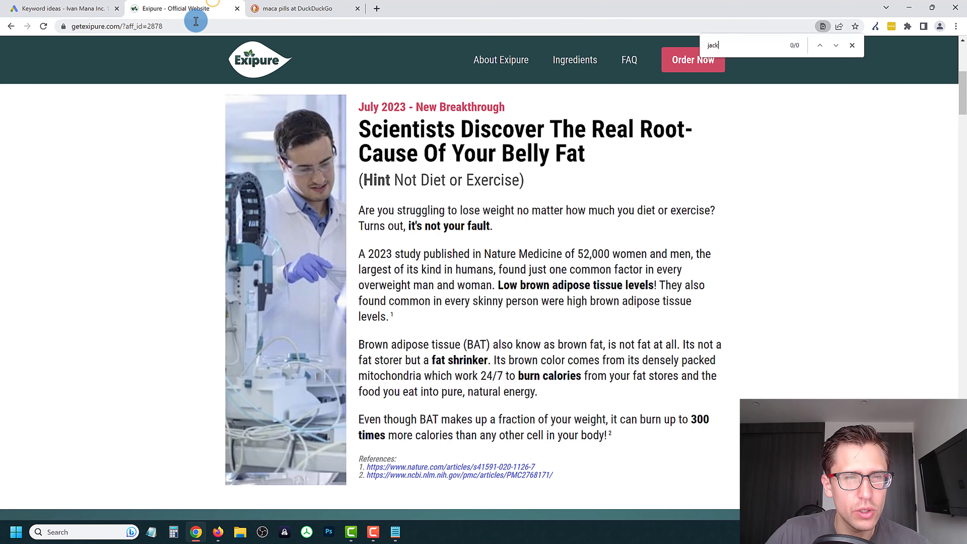
pyautogui.click(189, 24)
pyautogui.click(76, 8)
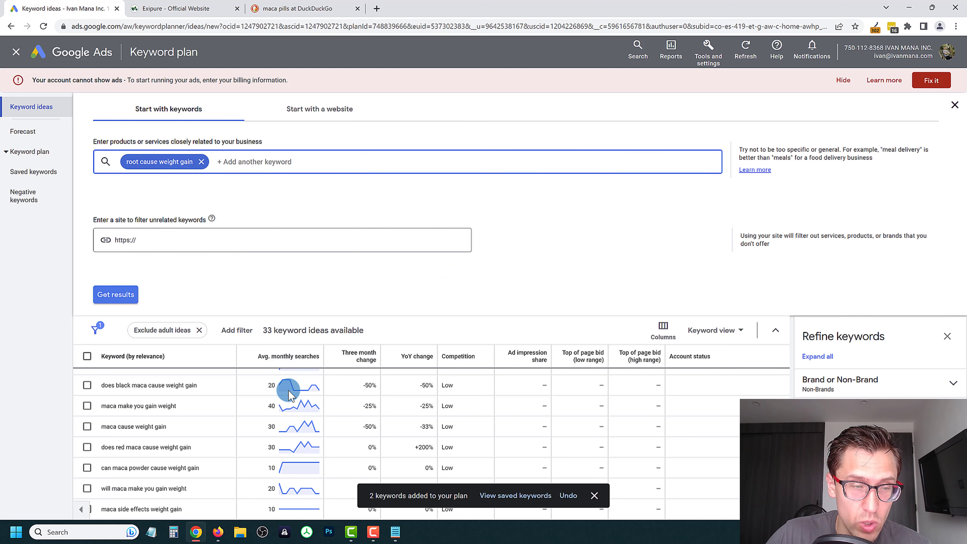
pyautogui.scroll(-5, 282, 393)
pyautogui.scroll(-5, 269, 412)
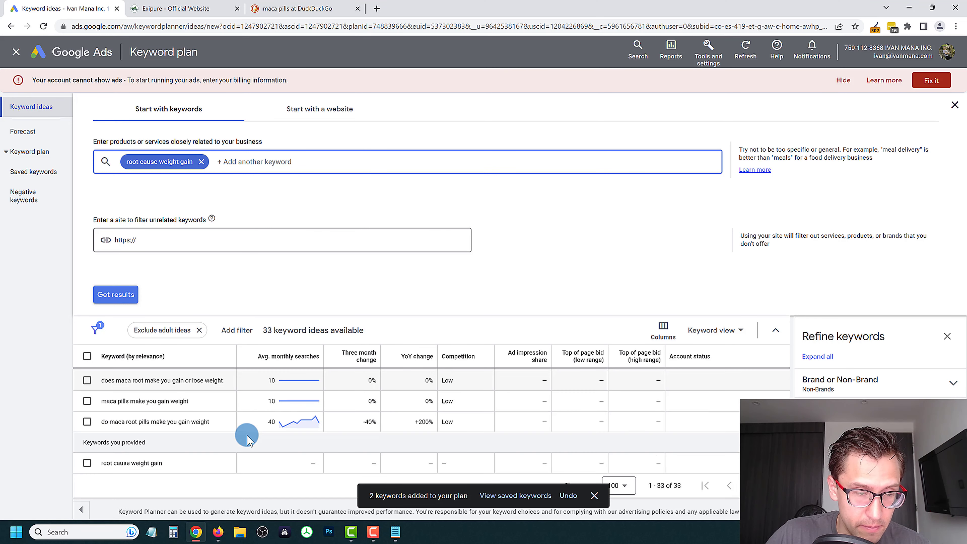
pyautogui.scroll(3, 247, 438)
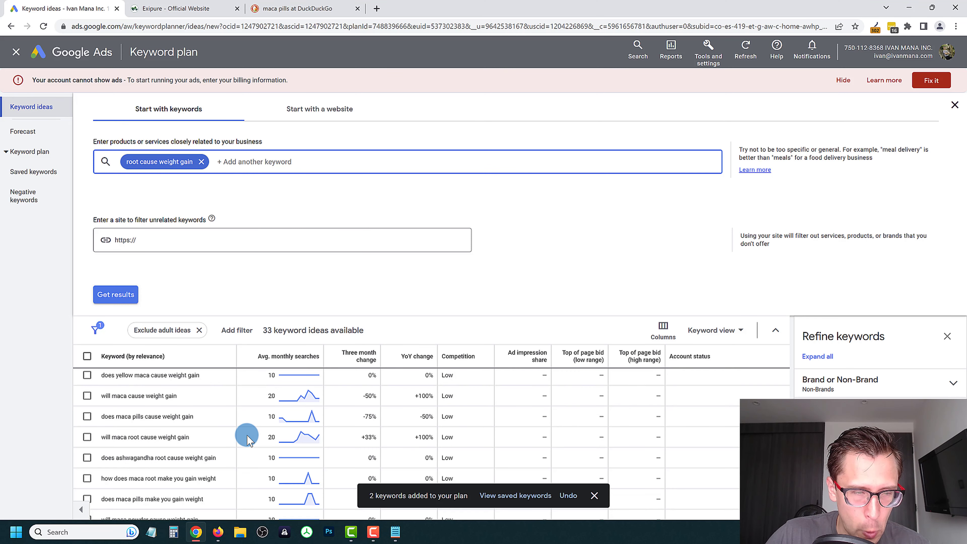
pyautogui.scroll(5, 247, 438)
# Replace the seed keyword with "real cause of weight gain" and get the keyword ideas
pyautogui.click(200, 161)
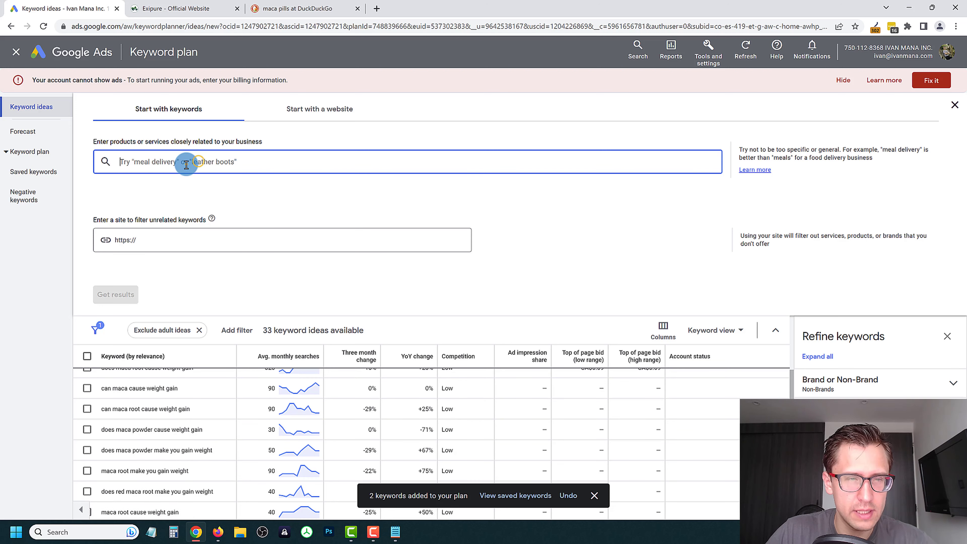
pyautogui.write('real ')
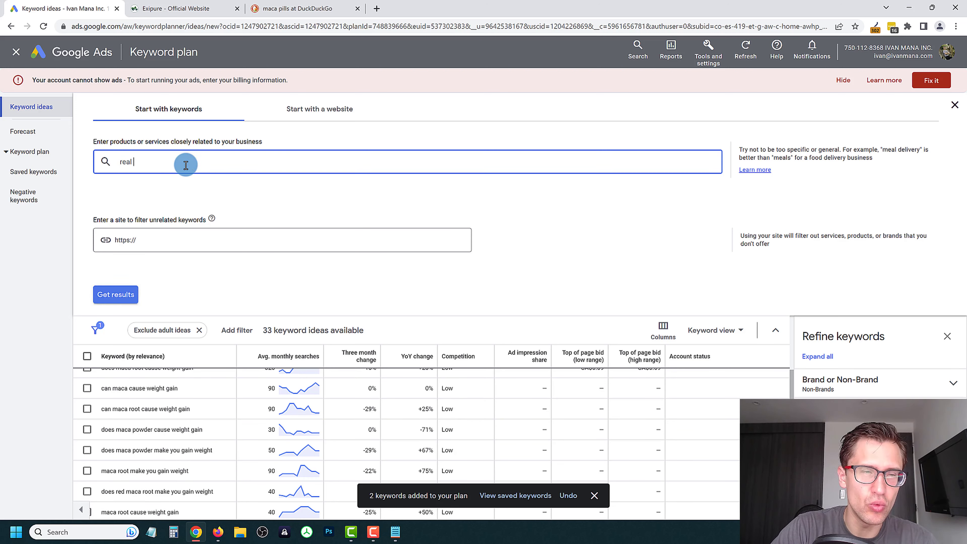
pyautogui.write('cause of weight gai')
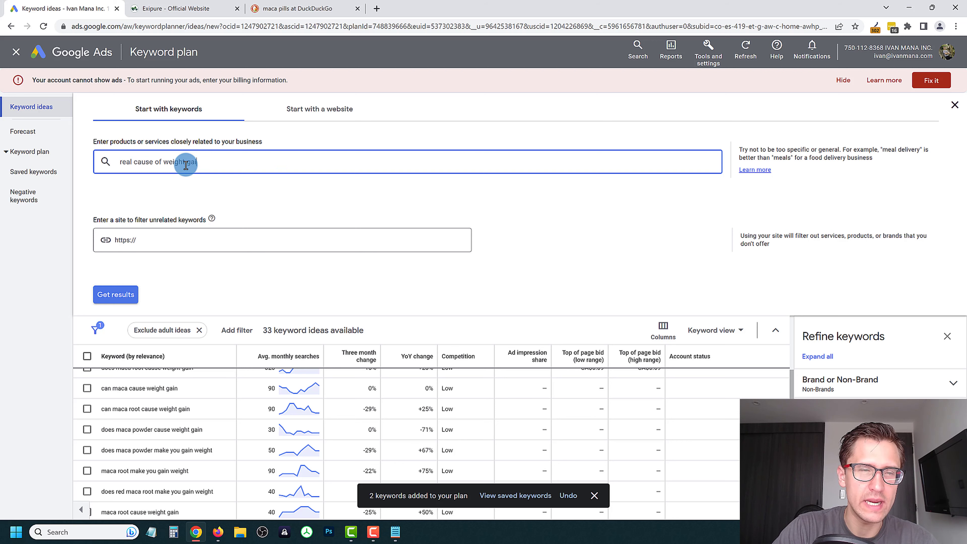
pyautogui.write('n')
pyautogui.press('Return')
pyautogui.click(114, 294)
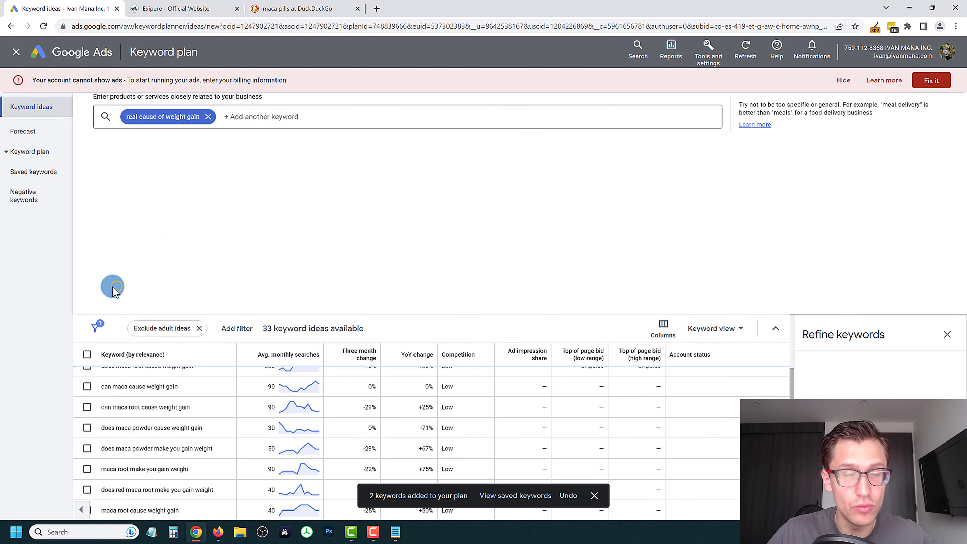
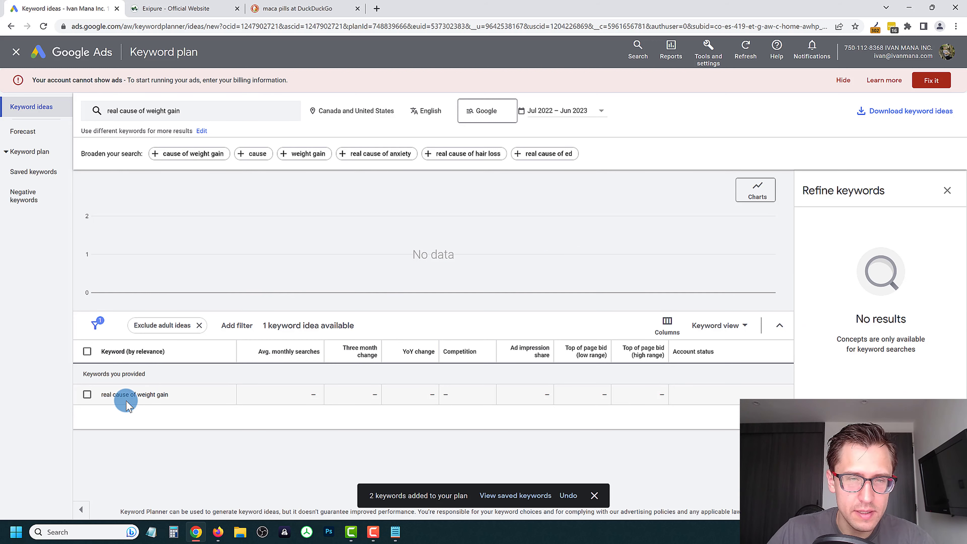
pyautogui.click(179, 8)
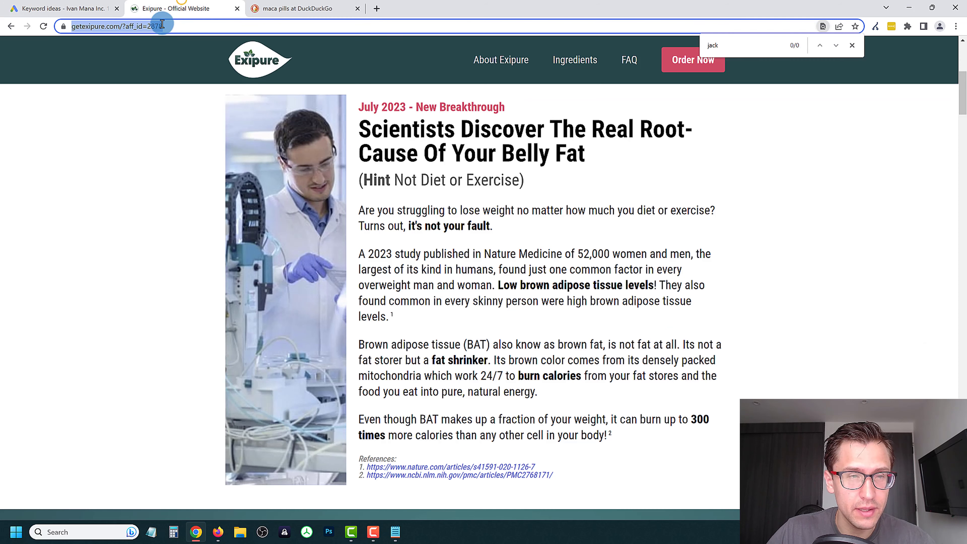
pyautogui.click(127, 24)
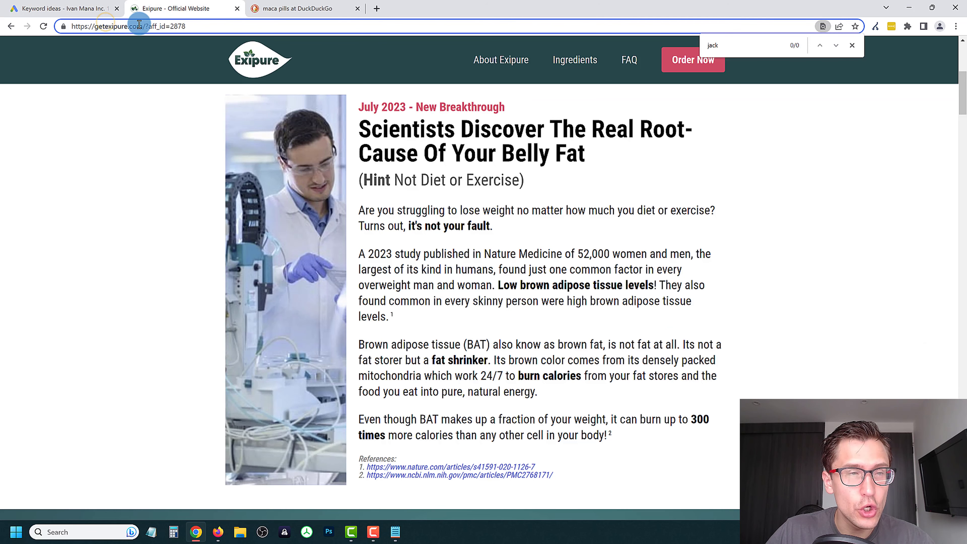
pyautogui.moveTo(142, 24); pyautogui.dragTo(75, 24)
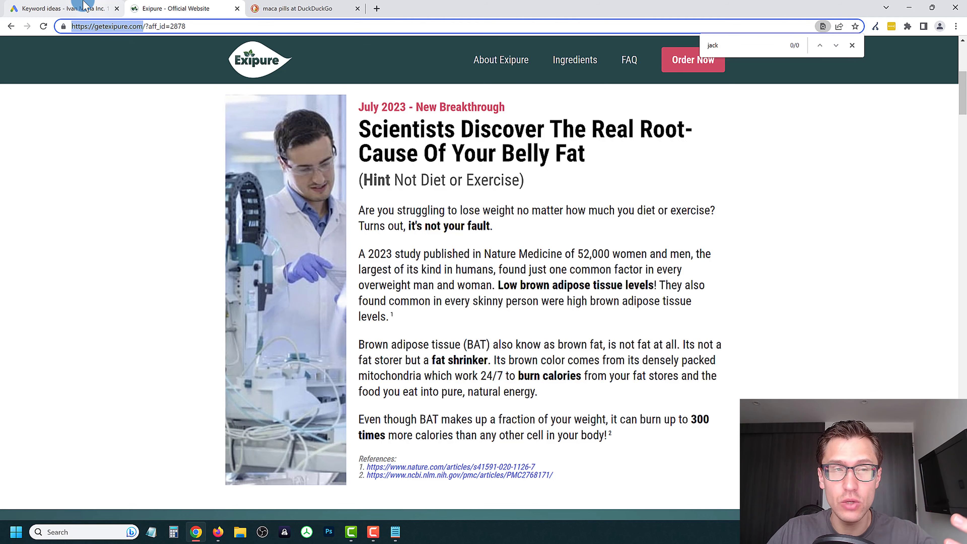
pyautogui.click(63, 9)
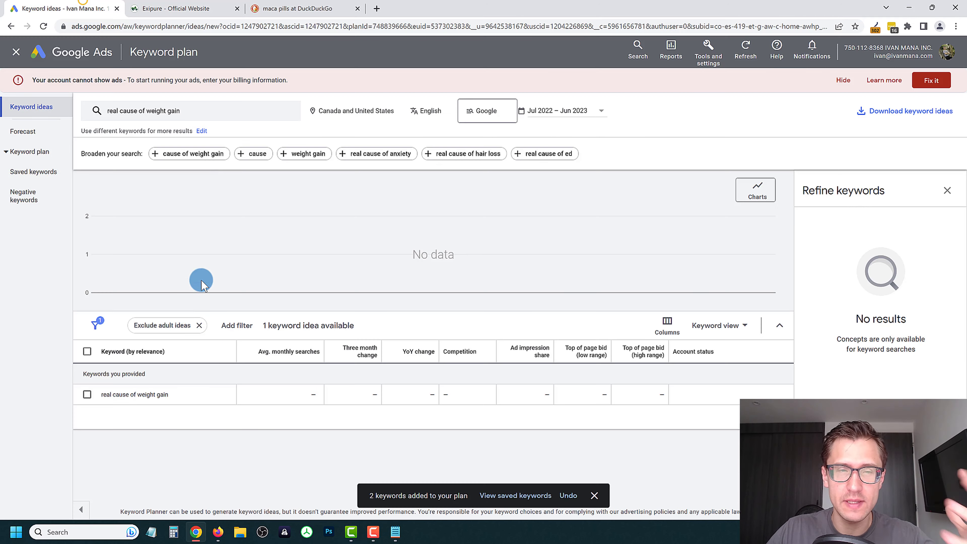
pyautogui.click(231, 114)
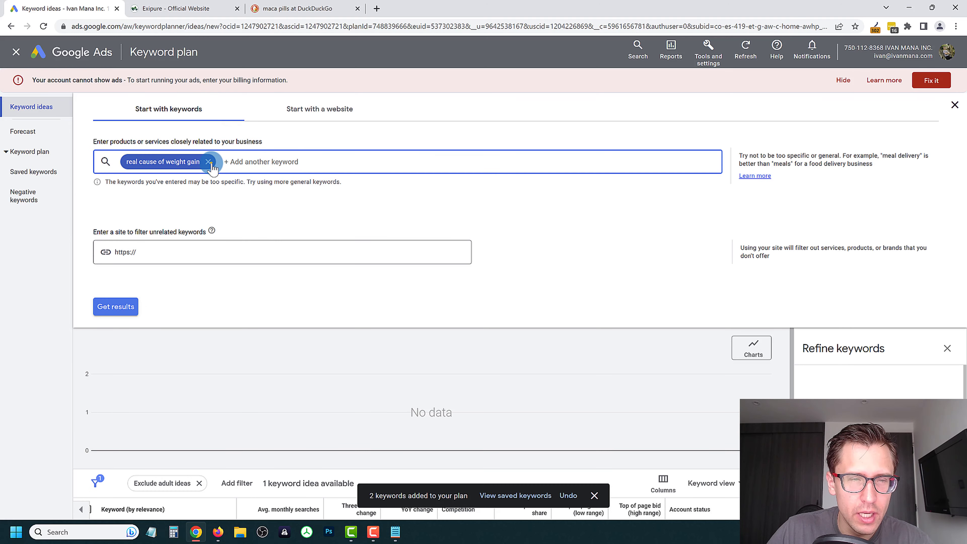
pyautogui.click(210, 161)
pyautogui.click(150, 236)
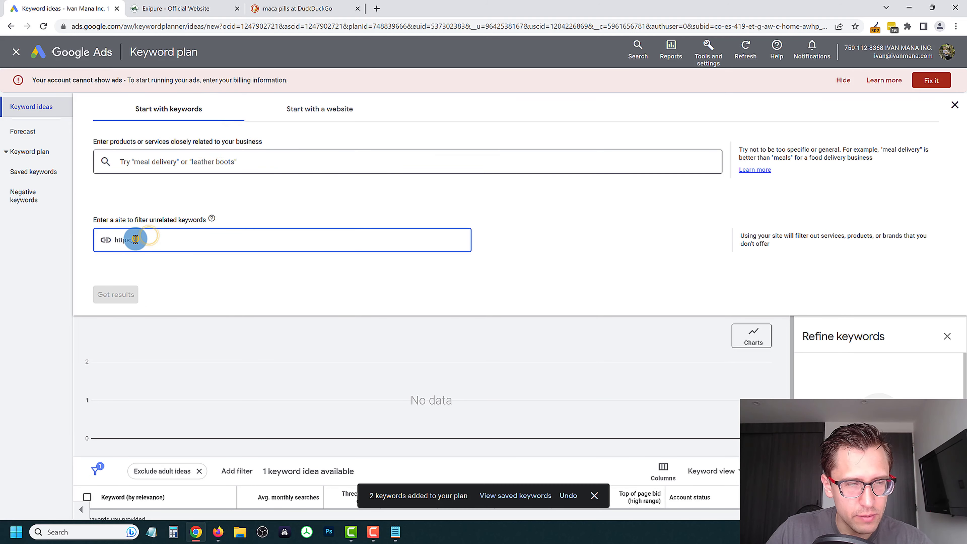
pyautogui.hotkey('ctrl', 'v')
pyautogui.click(174, 279)
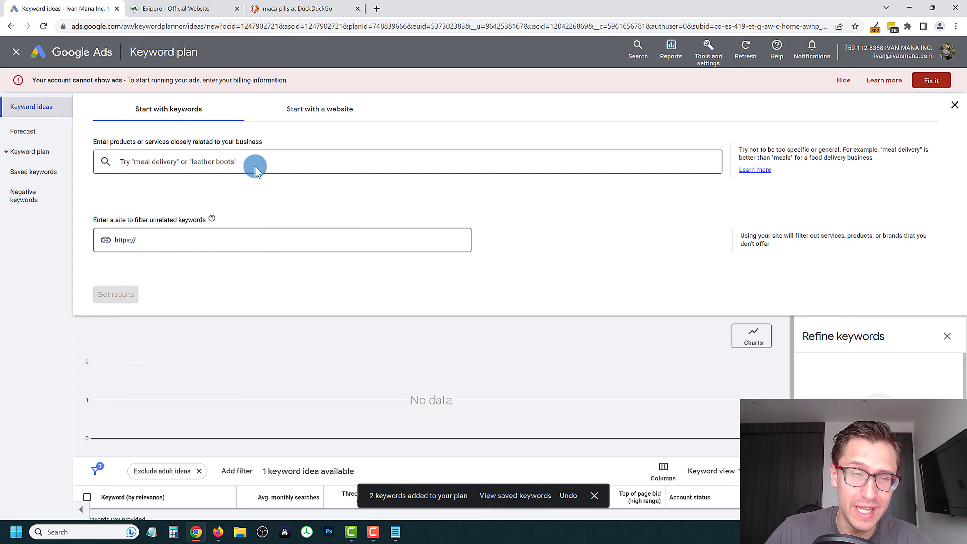
pyautogui.click(314, 111)
pyautogui.click(122, 164)
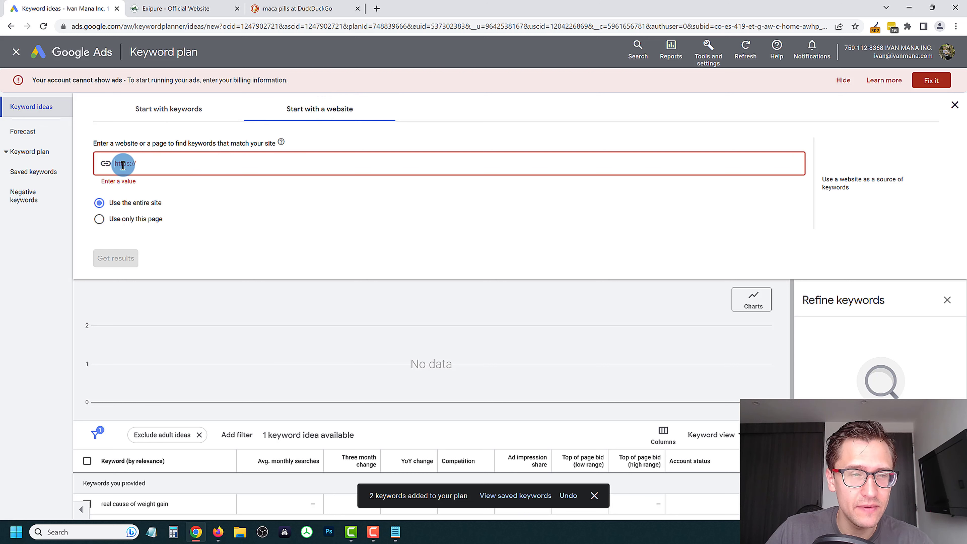
pyautogui.write('https://getexipure.com/')
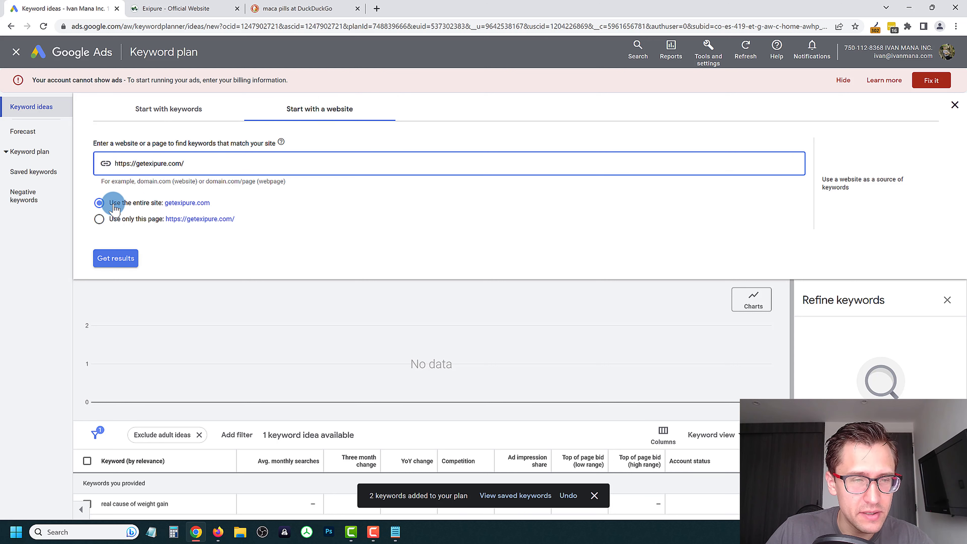
pyautogui.click(139, 221)
pyautogui.click(162, 163)
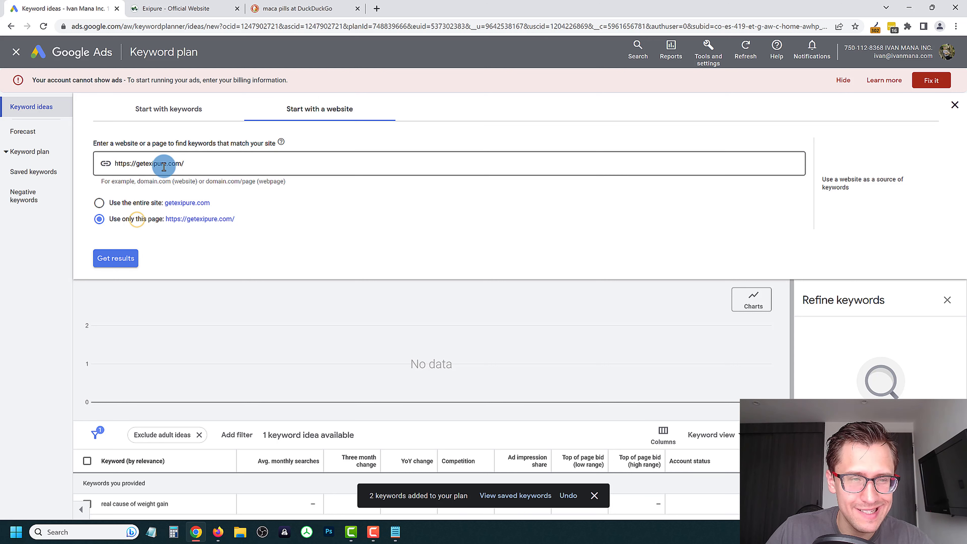
pyautogui.click(114, 259)
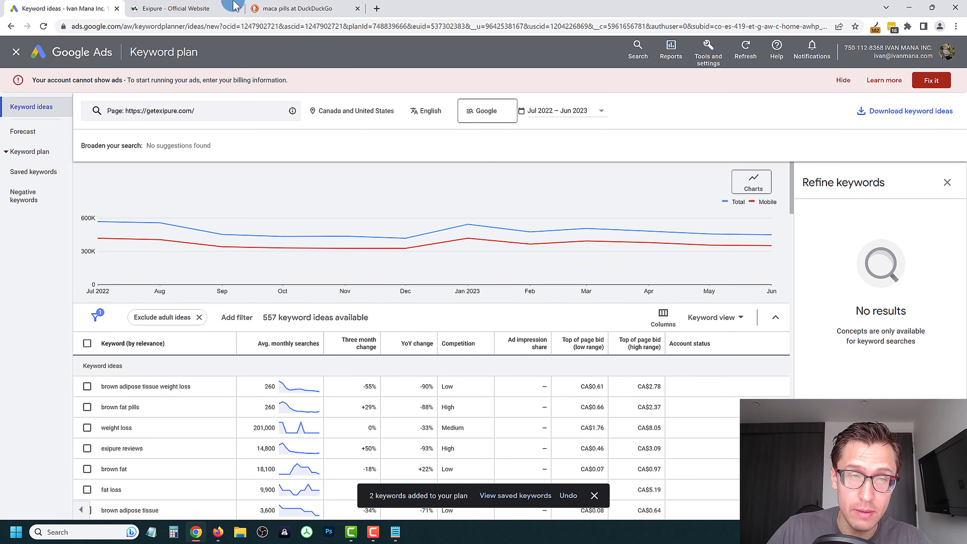
# Check the top of the Exipure sales page with its in-page search closed, and return to the keyword ideas
pyautogui.click(197, 14)
pyautogui.scroll(6, 423, 342)
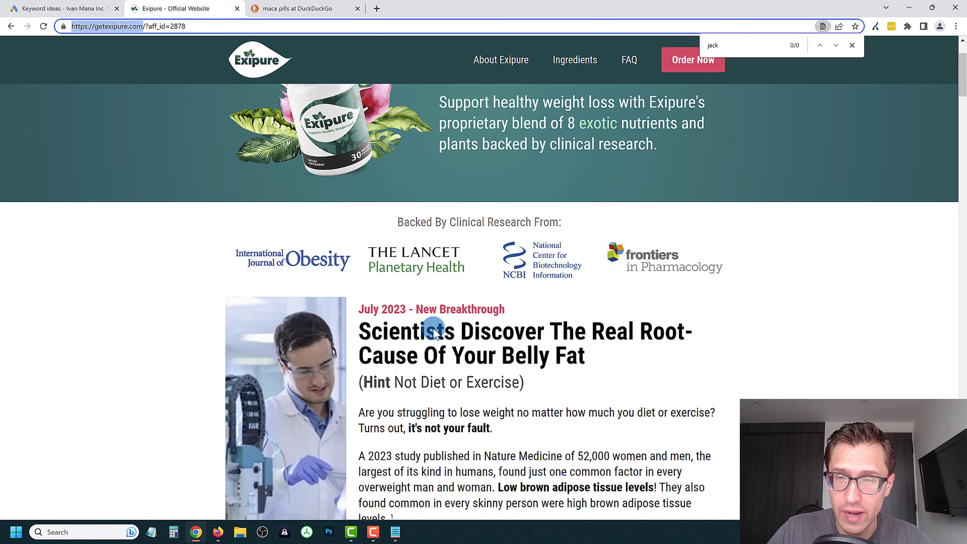
pyautogui.click(852, 46)
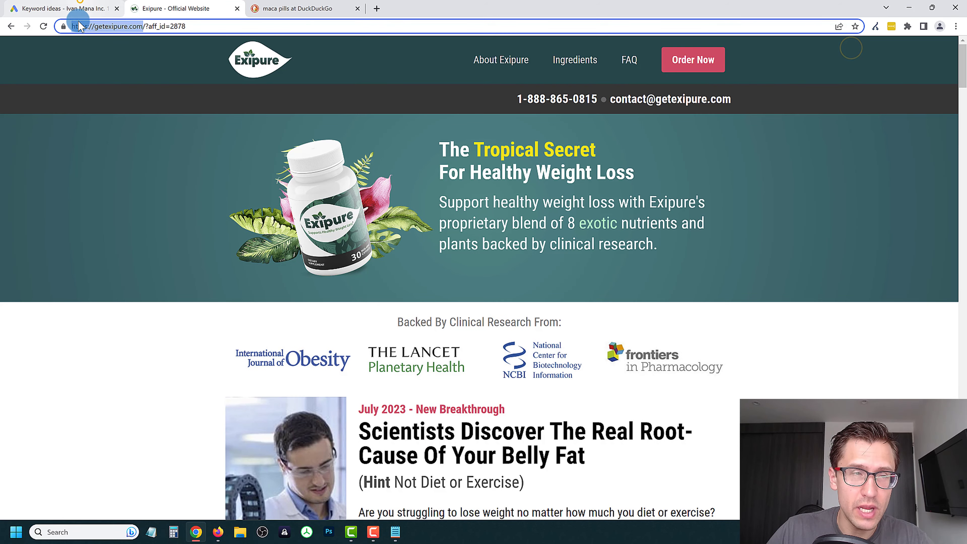
pyautogui.click(73, 9)
pyautogui.click(171, 8)
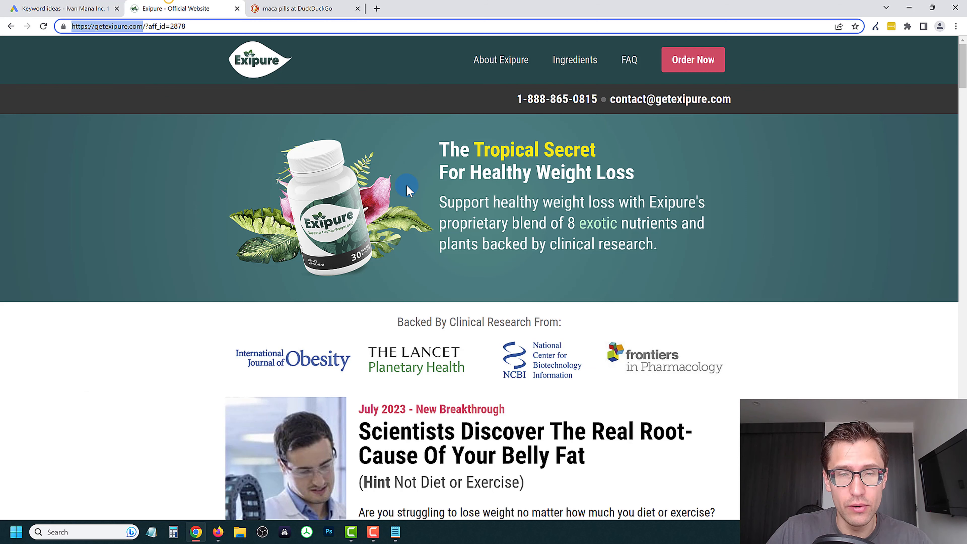
pyautogui.click(78, 8)
# Copy the keyword idea "brown adipose tissue weight loss" into the Notepad keyword list, below a blank line after the existing entries
pyautogui.scroll(-2, 221, 364)
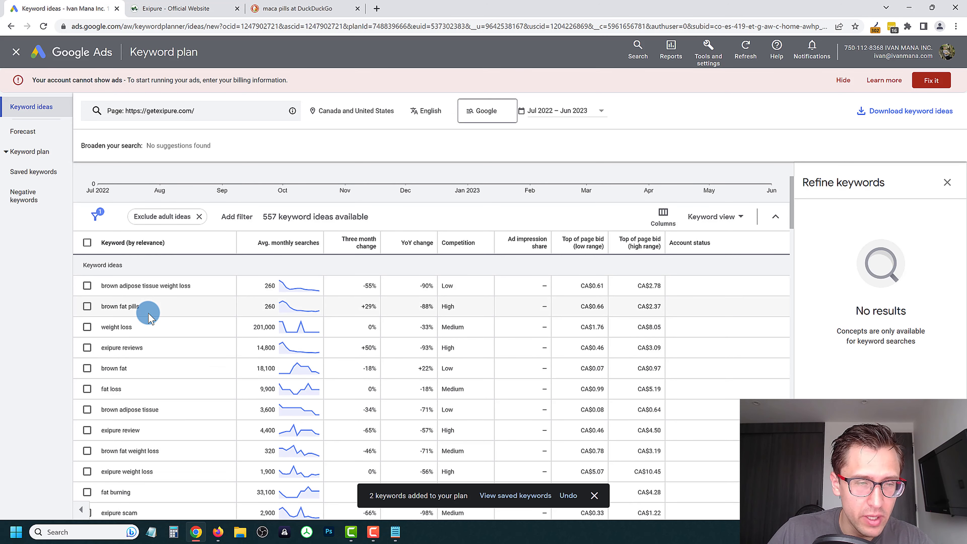
pyautogui.moveTo(126, 285); pyautogui.dragTo(186, 286)
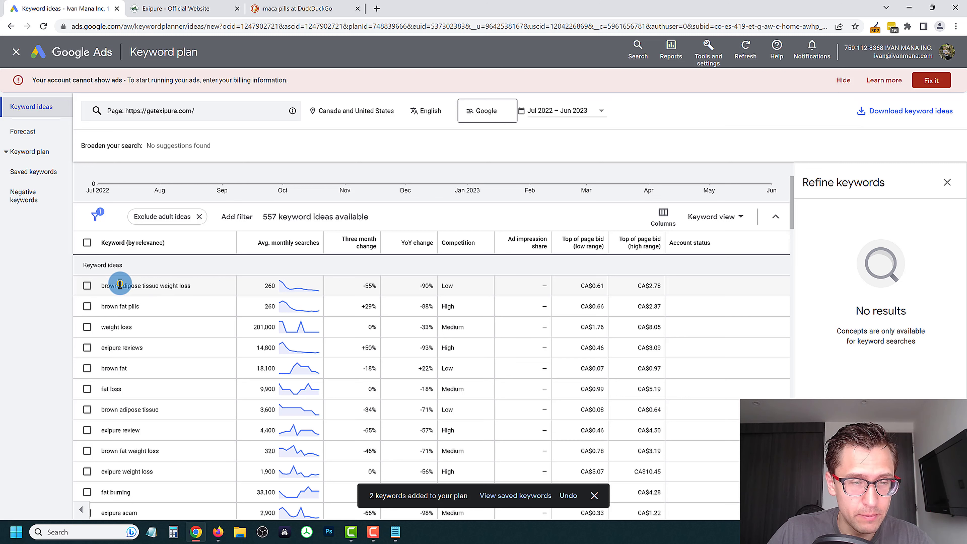
pyautogui.click(395, 531)
pyautogui.moveTo(295, 194); pyautogui.dragTo(194, 152)
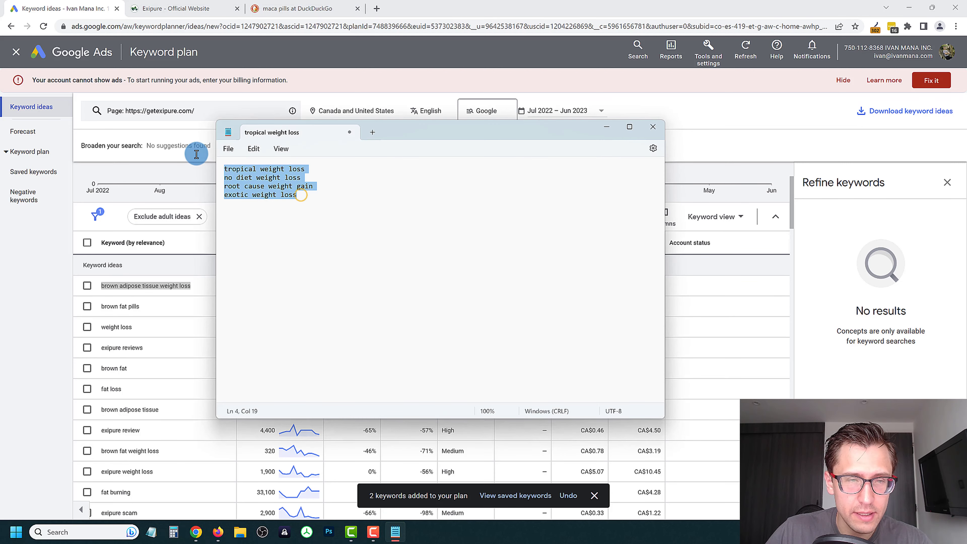
pyautogui.click(315, 225)
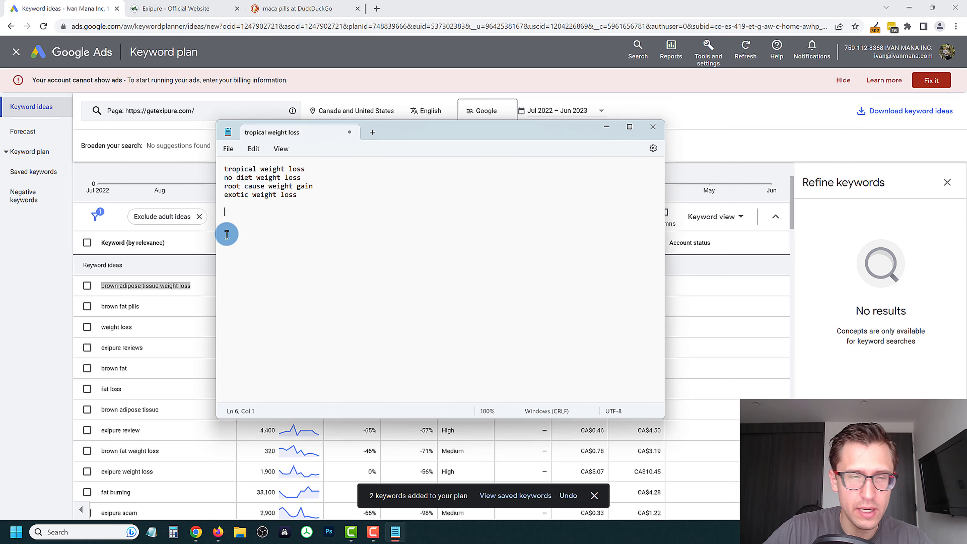
pyautogui.write('brown adipose tissue weight loss')
pyautogui.click(9, 423)
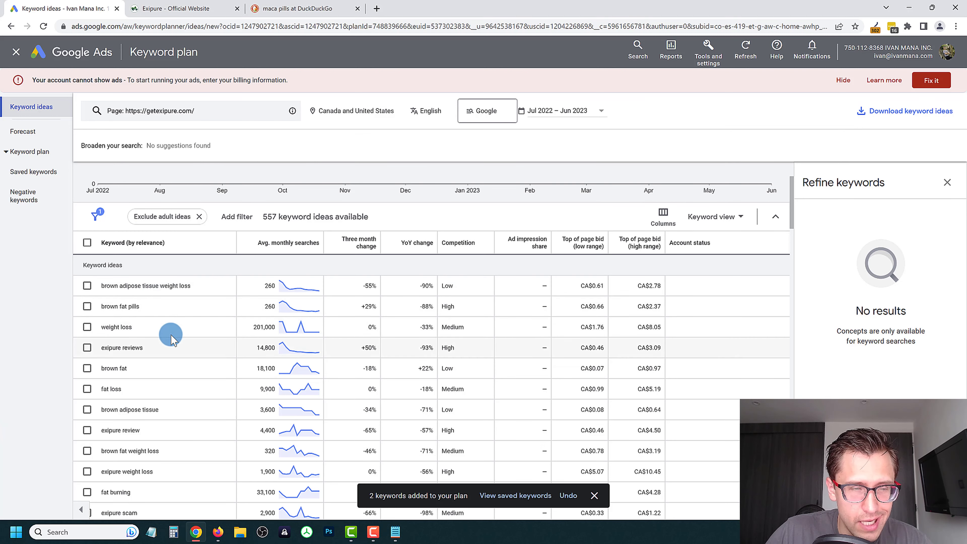
# Examine the keyword ideas generated from the Exipure page for further relevant themes, comparing them with the Notepad list
pyautogui.scroll(-3, 164, 357)
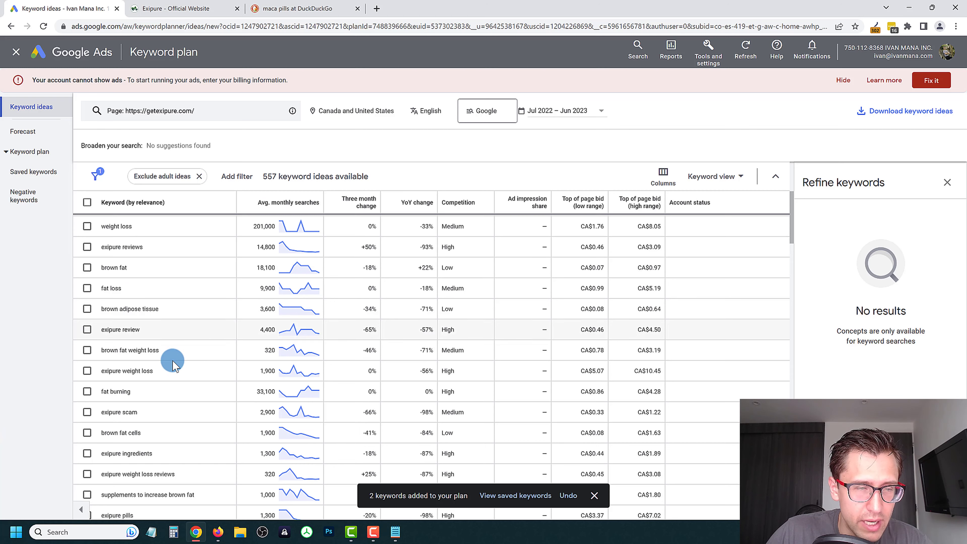
pyautogui.scroll(-3, 190, 364)
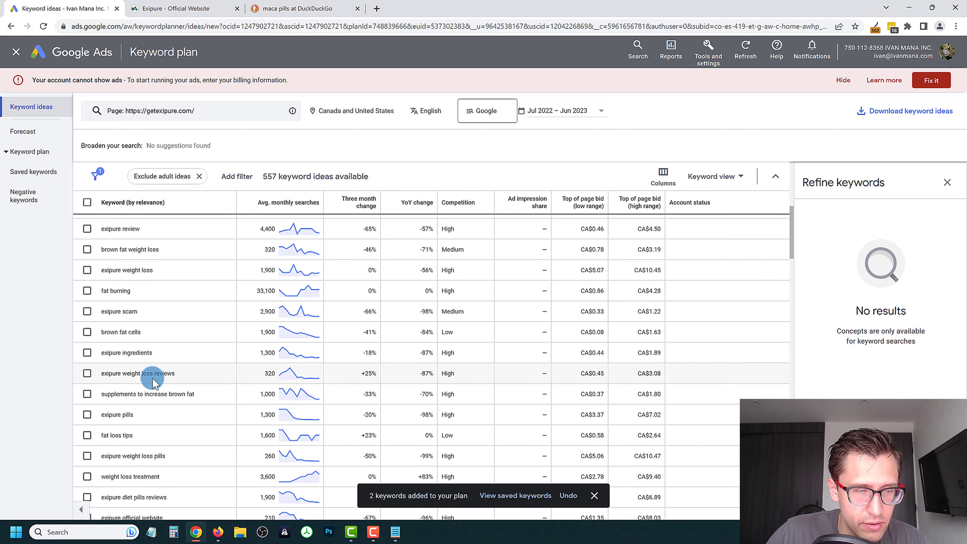
pyautogui.scroll(-3, 162, 364)
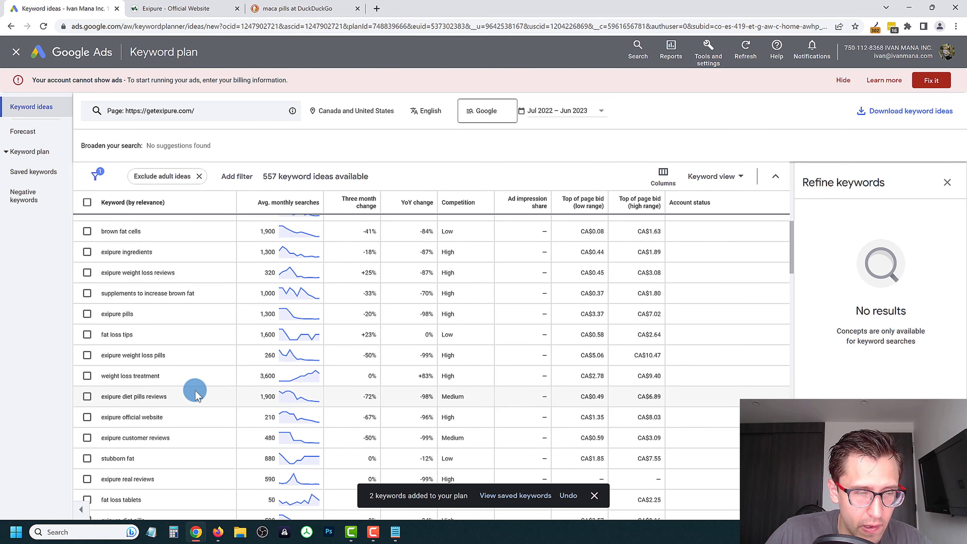
pyautogui.scroll(-3, 202, 381)
pyautogui.scroll(-3, 202, 381)
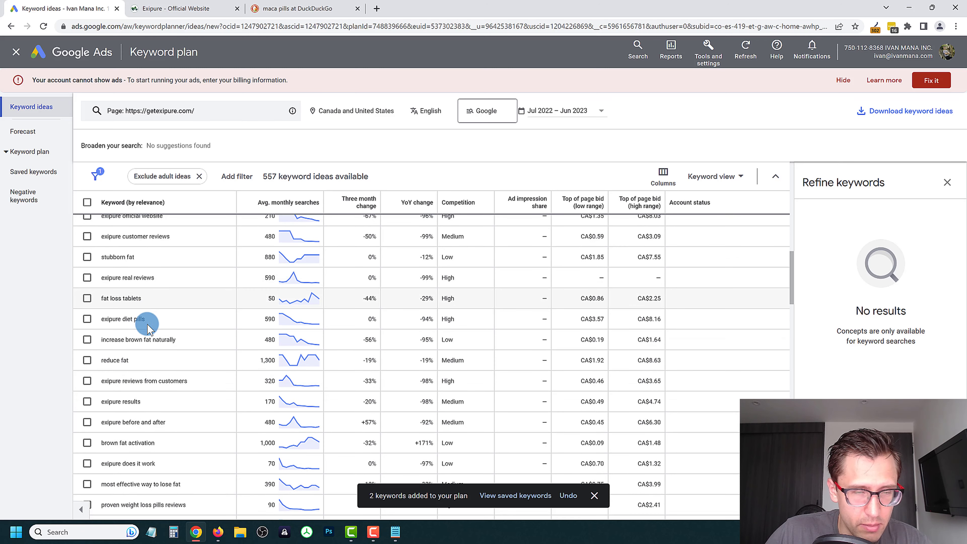
pyautogui.scroll(-3, 162, 376)
pyautogui.scroll(-3, 209, 395)
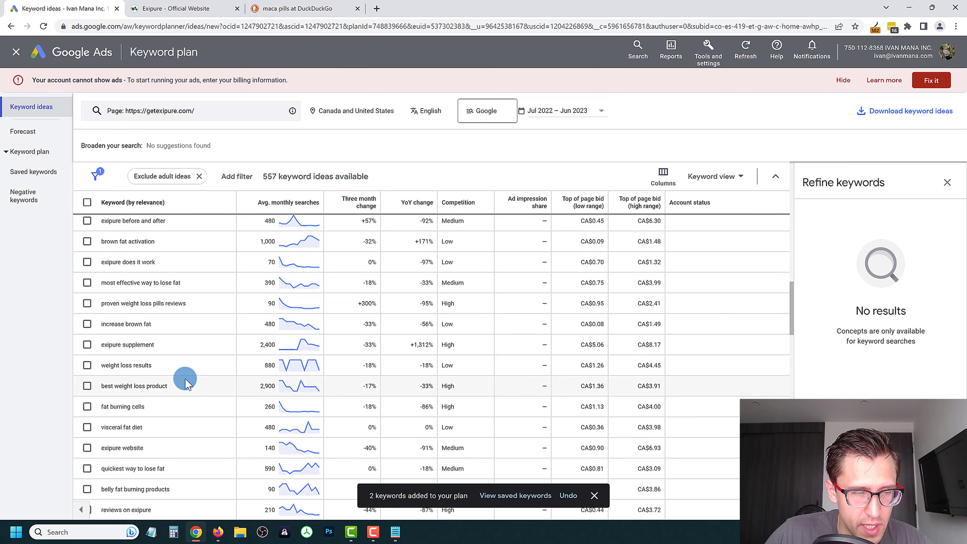
pyautogui.scroll(-3, 194, 381)
pyautogui.scroll(-3, 171, 449)
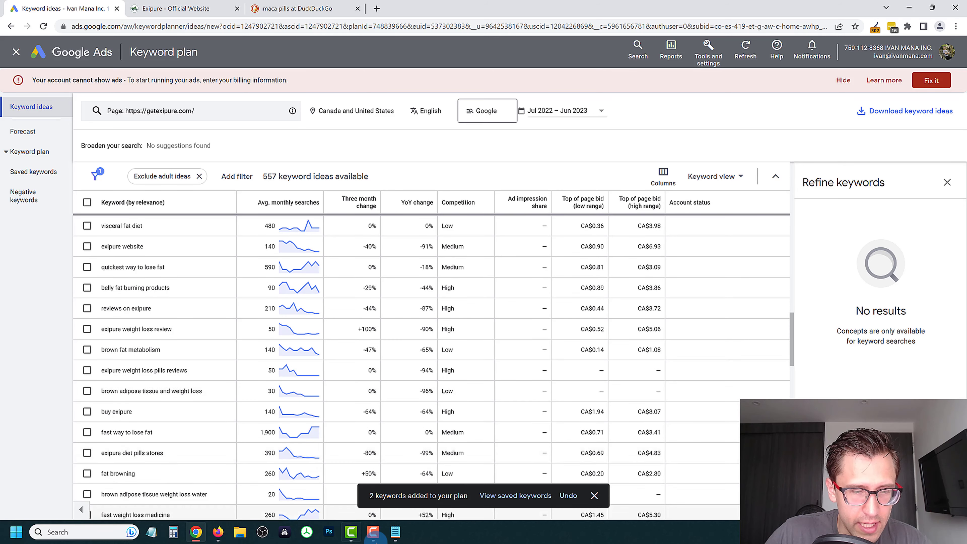
pyautogui.click(395, 533)
pyautogui.click(395, 533)
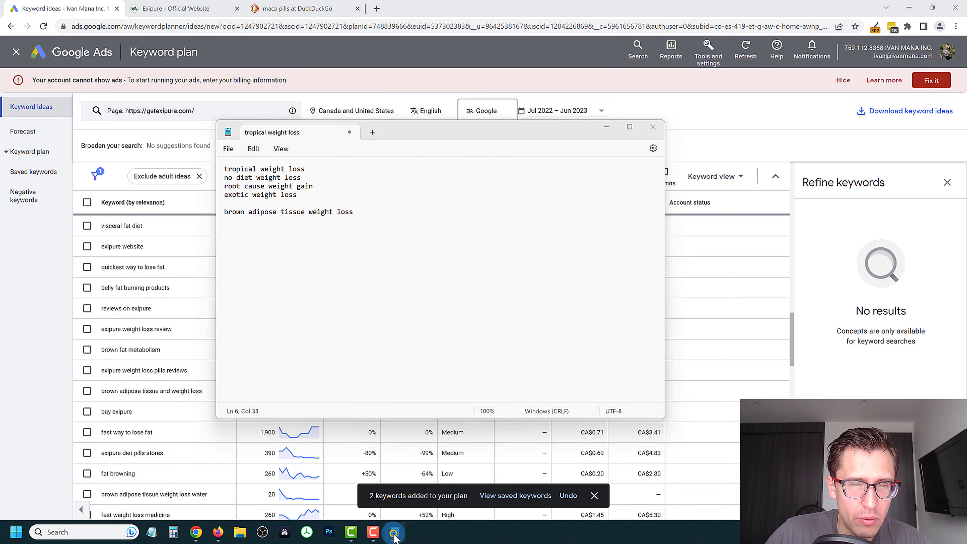
pyautogui.scroll(-5, 272, 398)
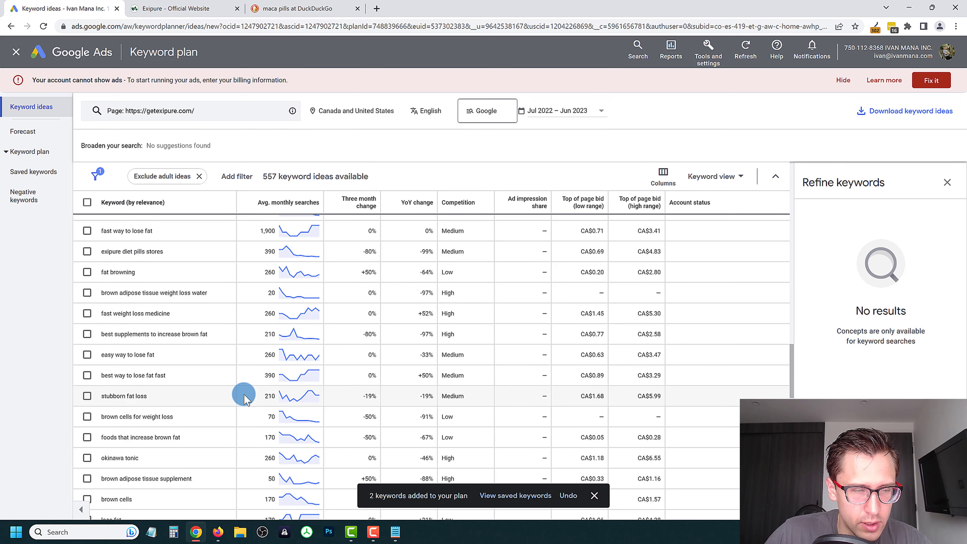
pyautogui.scroll(-5, 244, 398)
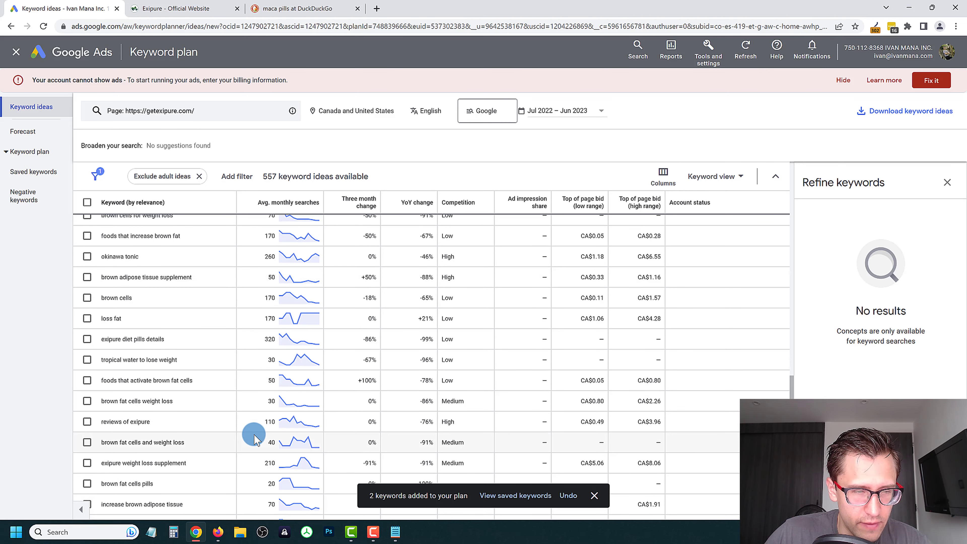
pyautogui.scroll(15, 253, 438)
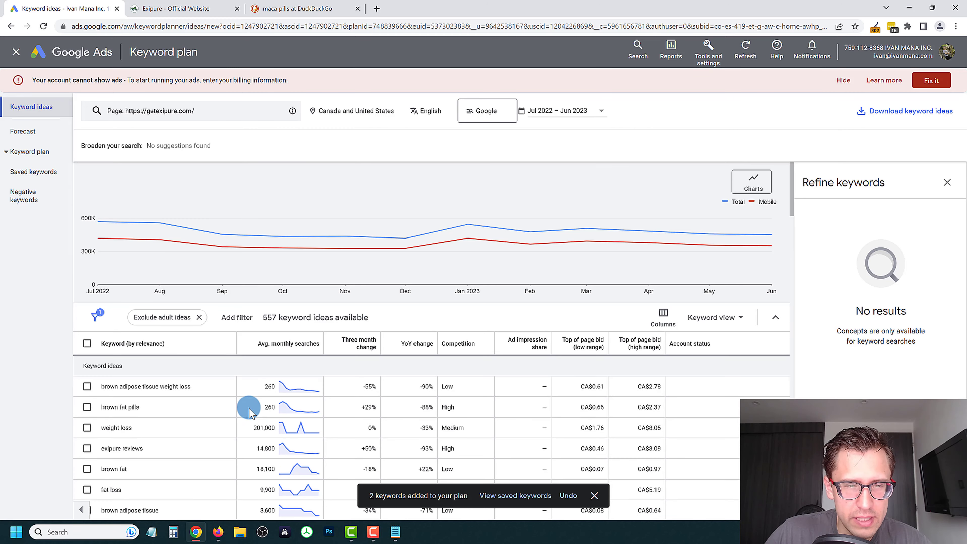
pyautogui.click(151, 115)
pyautogui.click(175, 114)
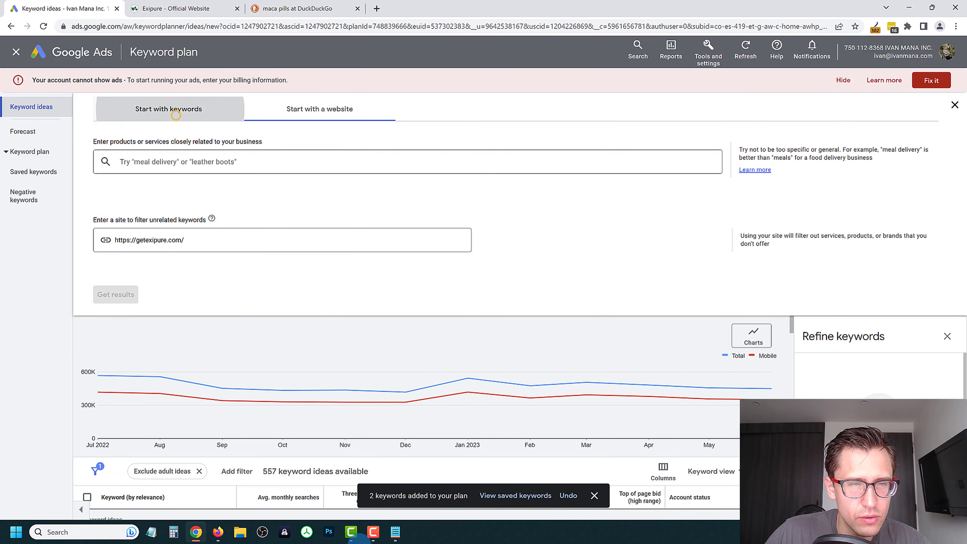
pyautogui.click(396, 532)
pyautogui.moveTo(361, 211); pyautogui.dragTo(224, 212)
pyautogui.hotkey('ctrl', 'c')
pyautogui.click(162, 162)
pyautogui.hotkey('ctrl', 'v')
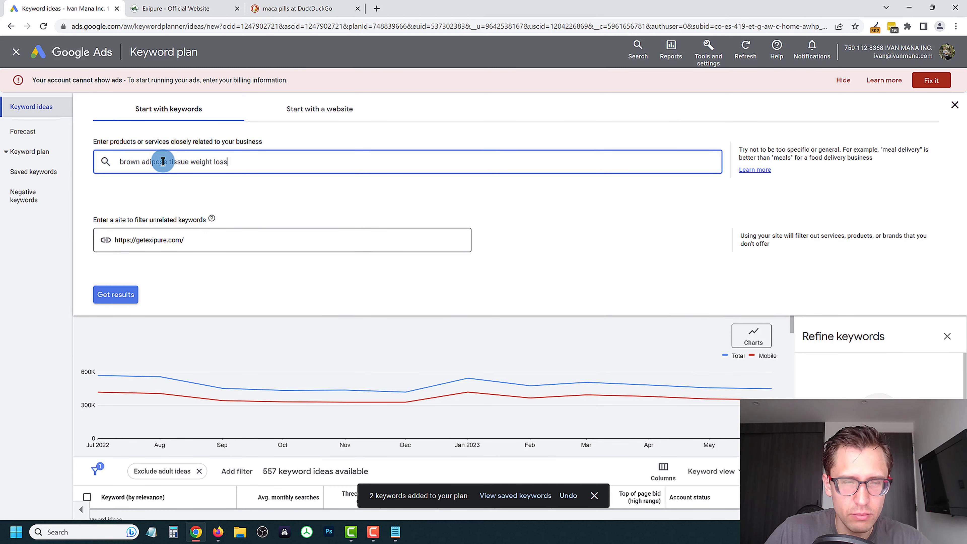
pyautogui.press('Return')
pyautogui.click(116, 292)
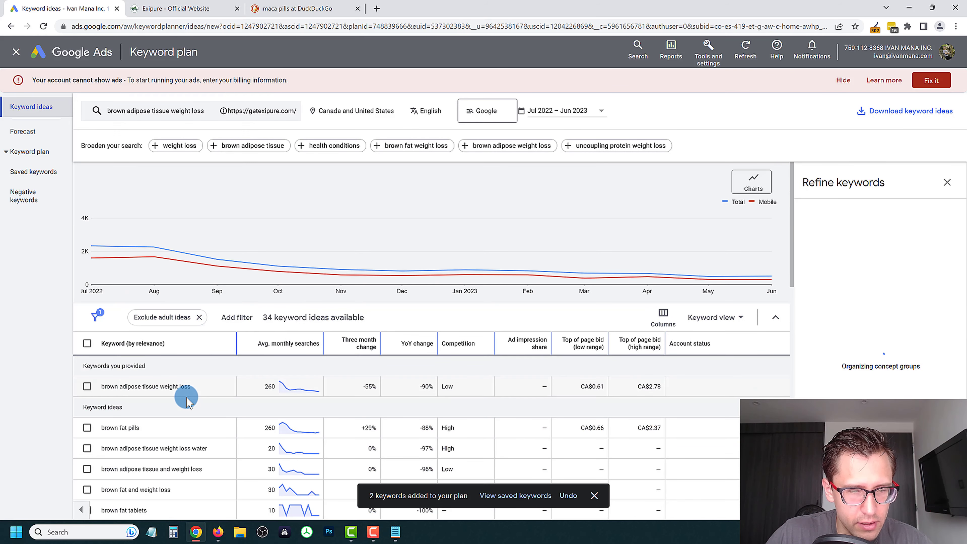
# Select the keywords "brown adipose tissue weight loss", "brown adipose tissue and weight loss" and "brown fat and weight loss"
pyautogui.click(87, 386)
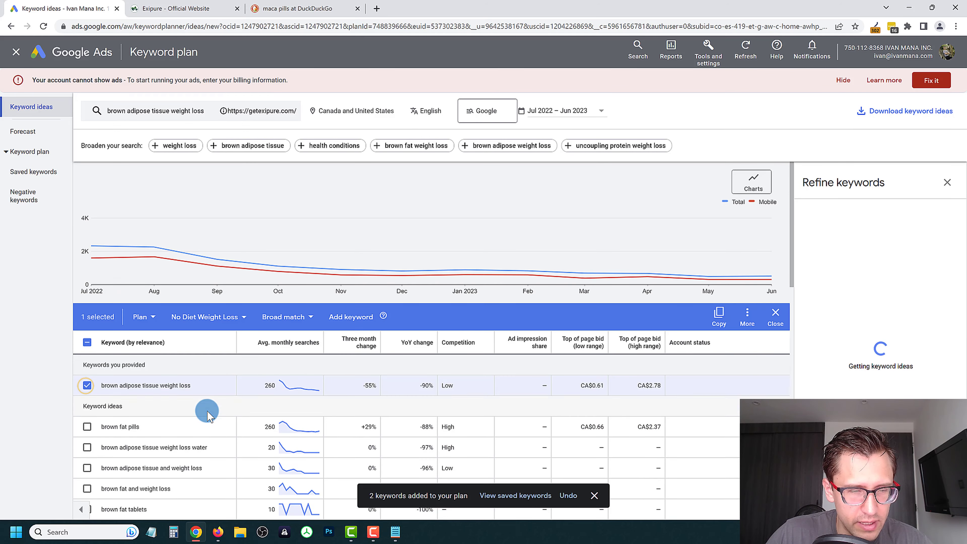
pyautogui.scroll(-2, 95, 369)
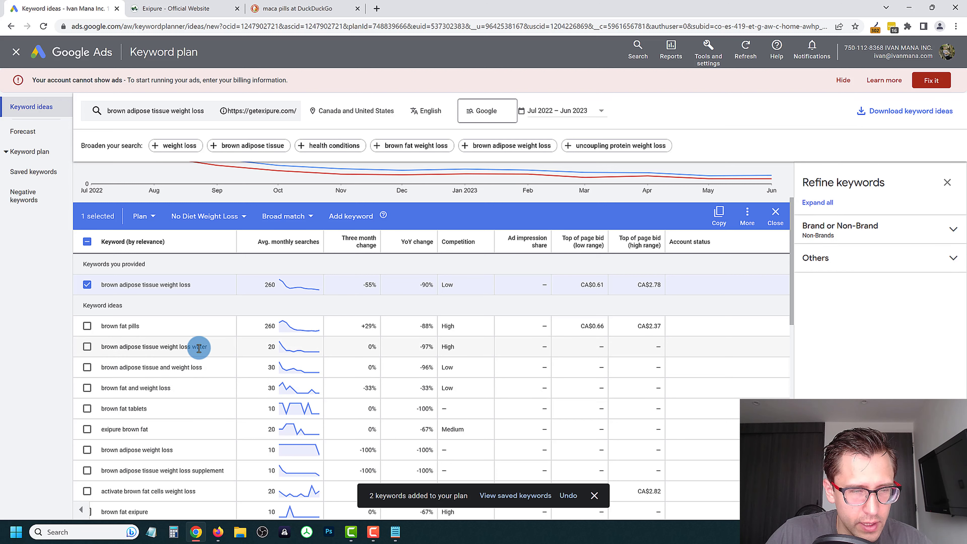
pyautogui.click(86, 368)
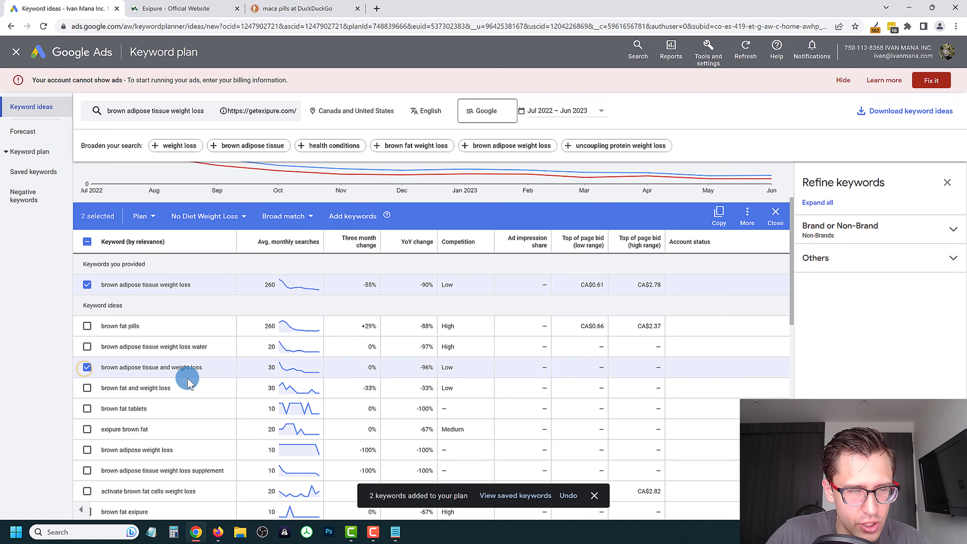
pyautogui.click(88, 388)
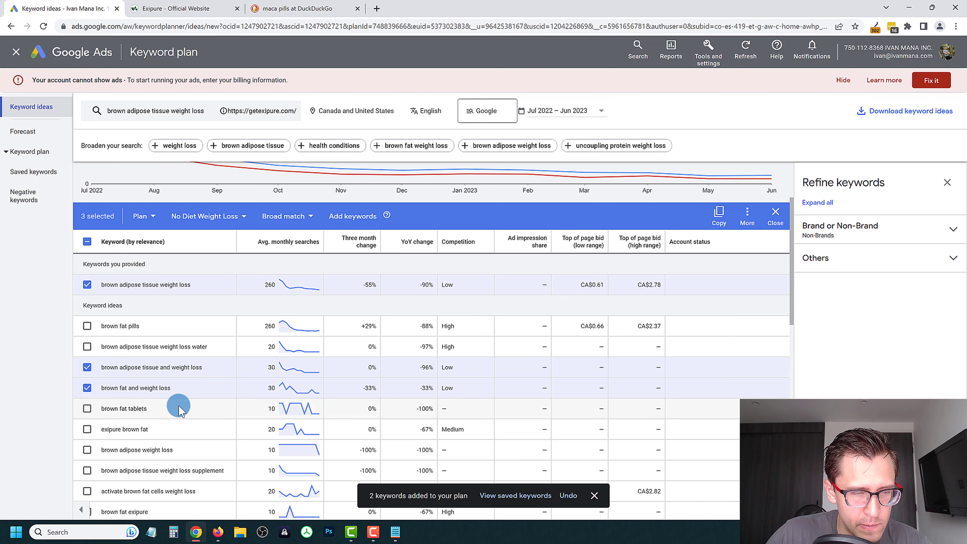
# Add "brown adipose weight loss", "brown adipose tissue weight loss supplement", "activate brown fat cells weight loss" and "weight loss brown adipose tissue" to the selection
pyautogui.scroll(-2, 179, 409)
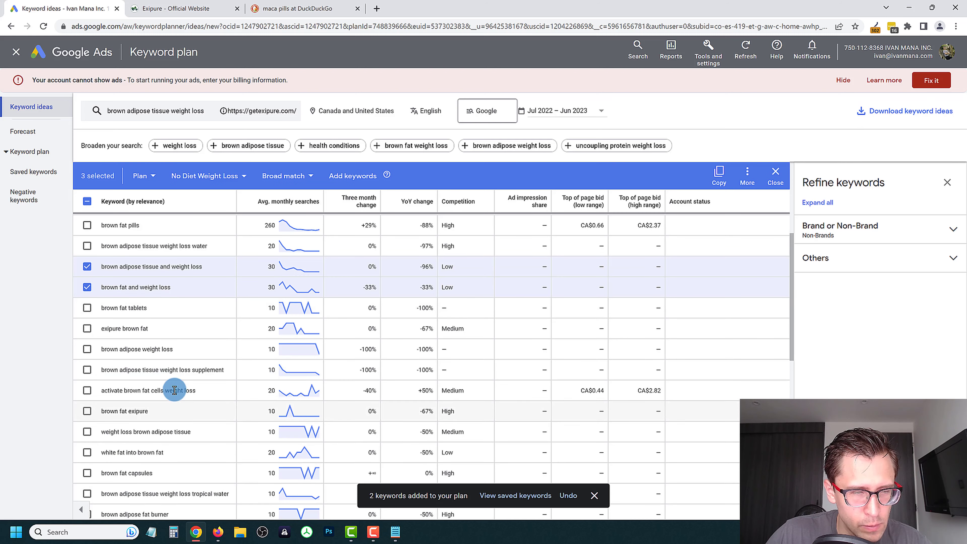
pyautogui.click(88, 349)
pyautogui.click(87, 373)
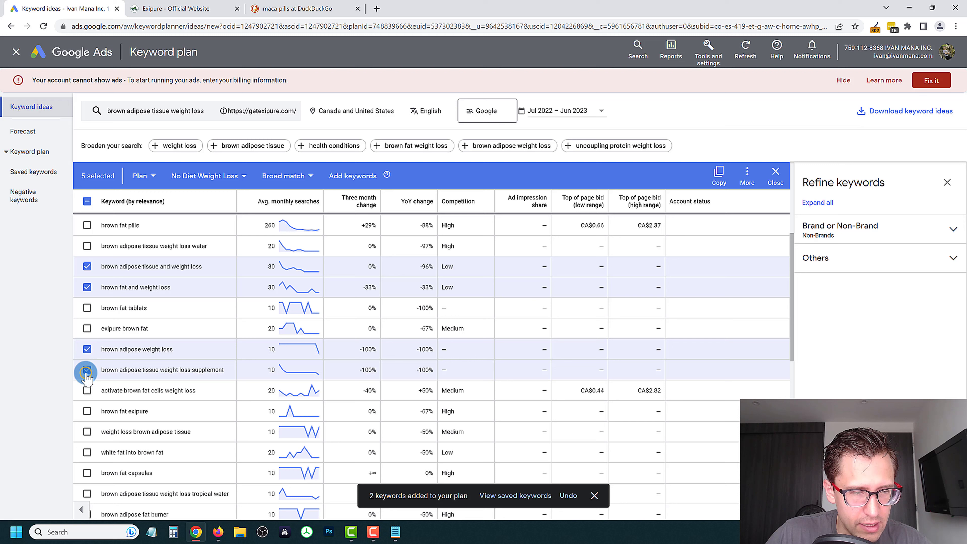
pyautogui.click(87, 391)
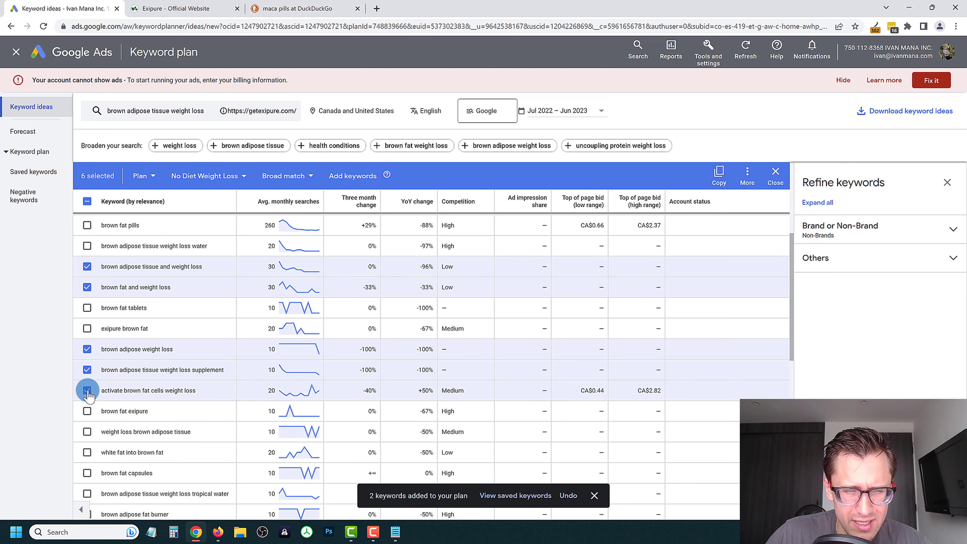
pyautogui.scroll(-2, 88, 373)
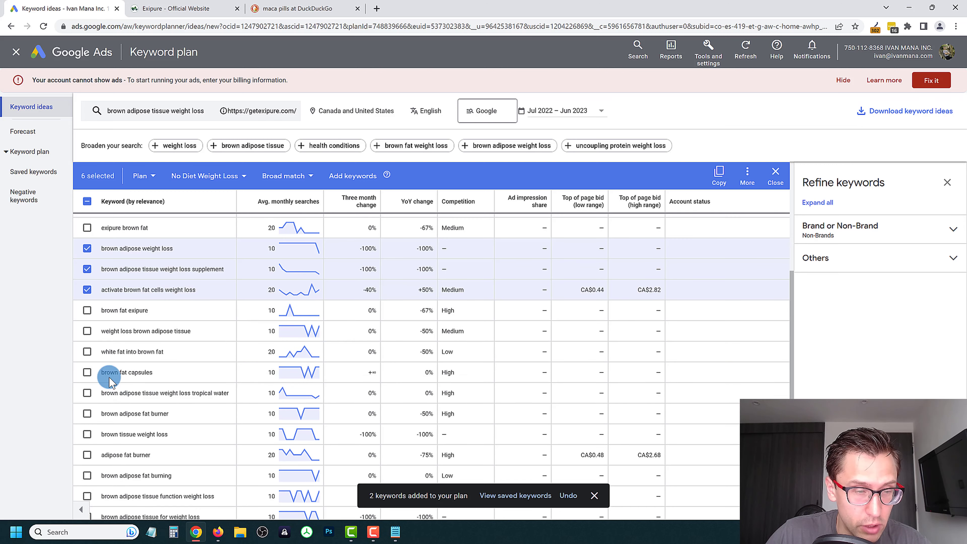
pyautogui.click(87, 331)
pyautogui.scroll(2, 183, 304)
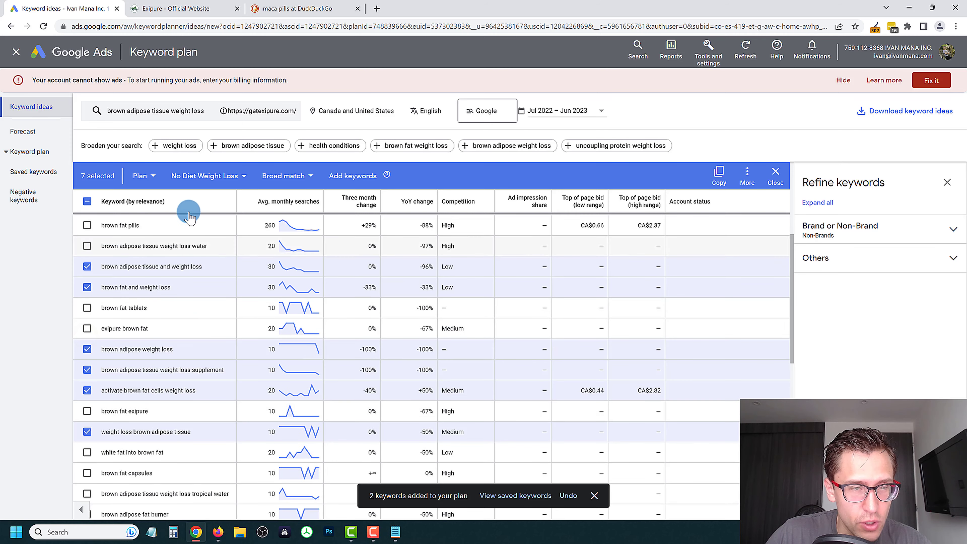
# Create the ad group "Brown Adipose Weight Loss" and add the seven selected keywords to it as broad match
pyautogui.click(225, 177)
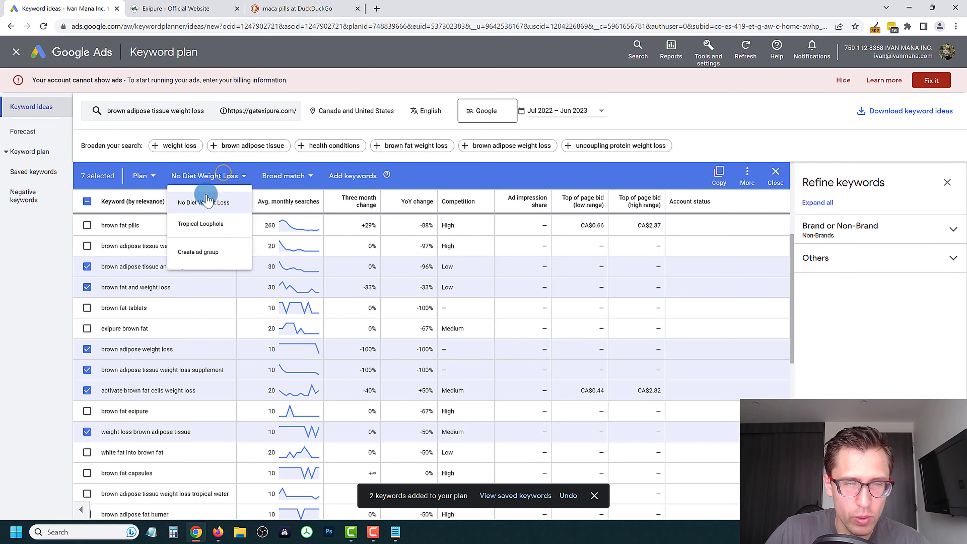
pyautogui.click(207, 261)
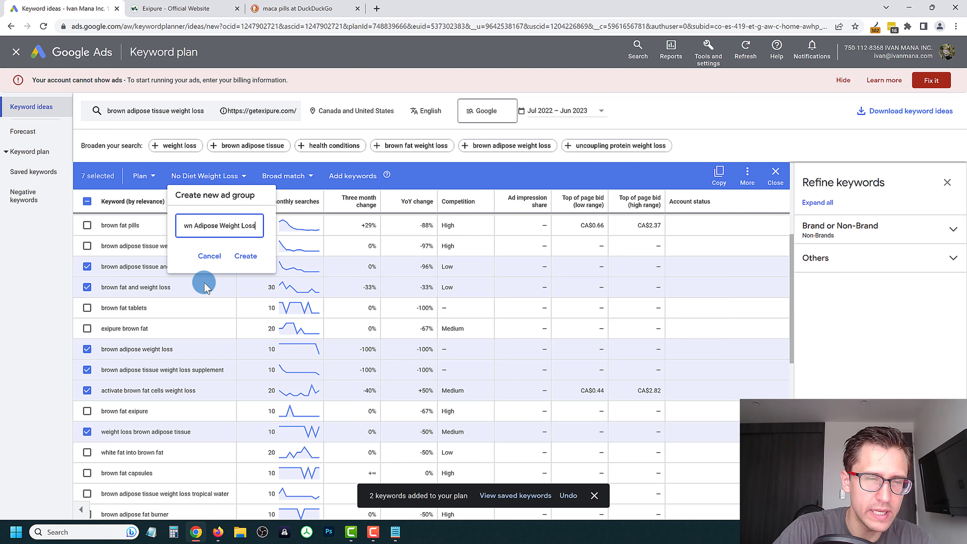
pyautogui.click(246, 256)
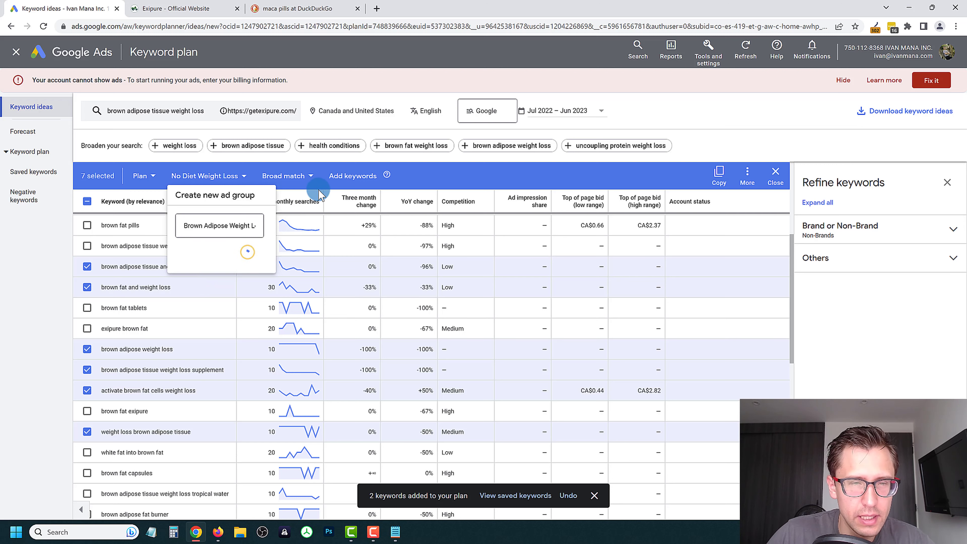
pyautogui.click(375, 179)
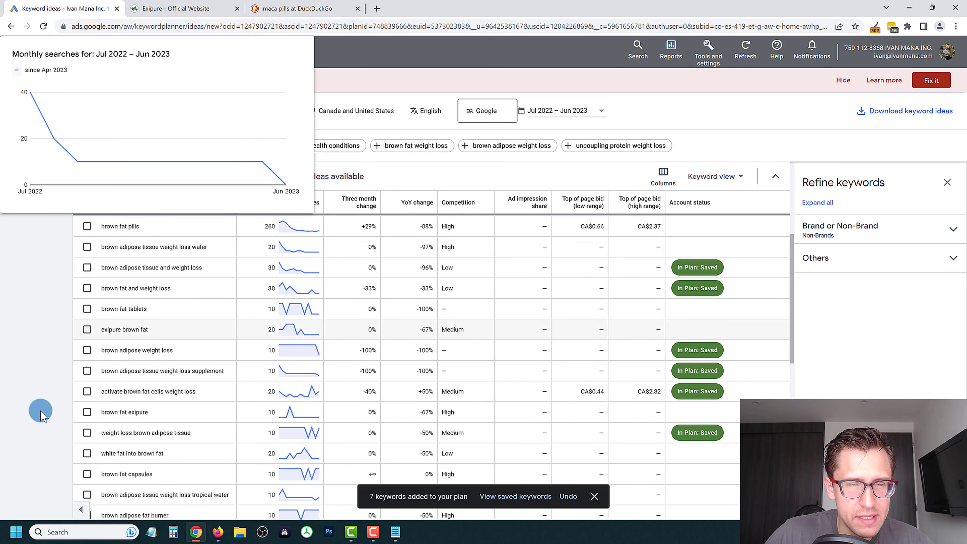
pyautogui.click(395, 532)
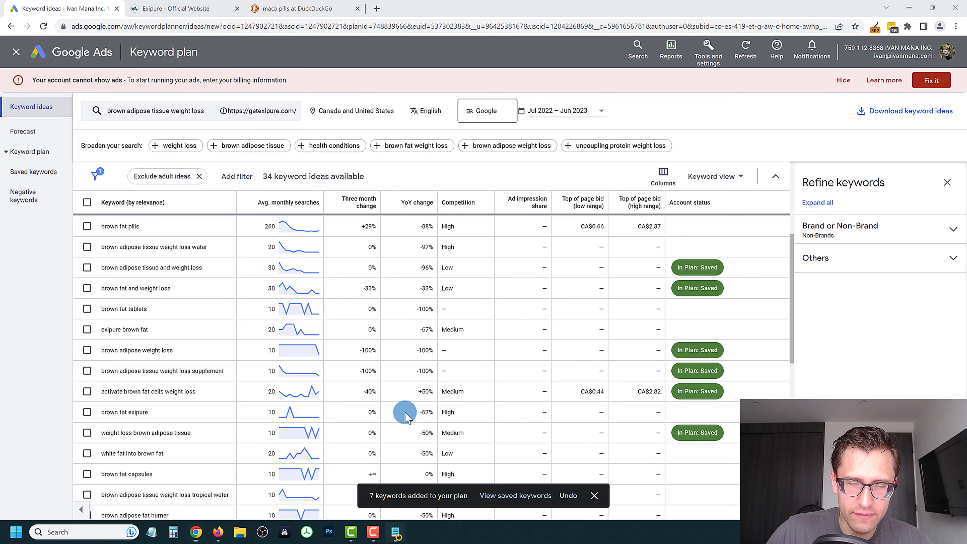
pyautogui.hotkey('alt', 'Tab')
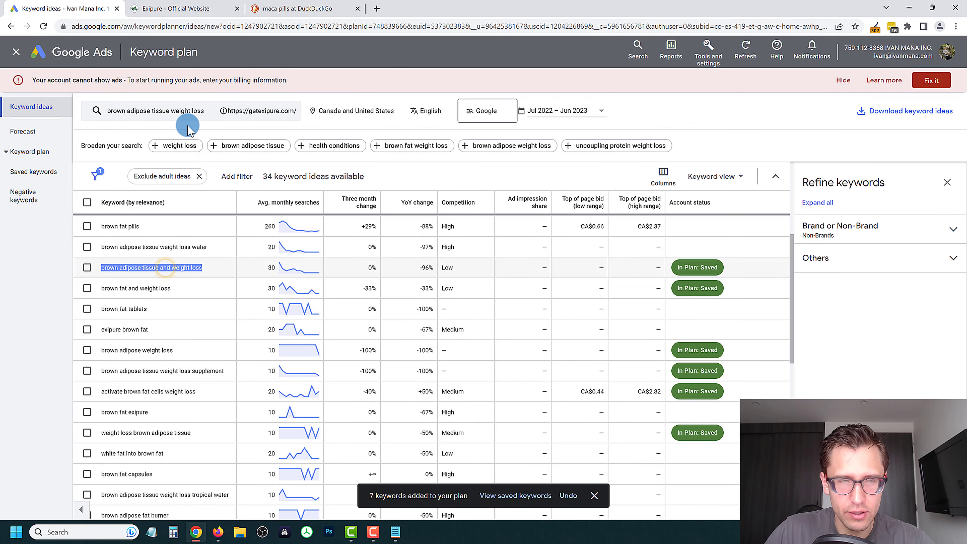
pyautogui.click(187, 114)
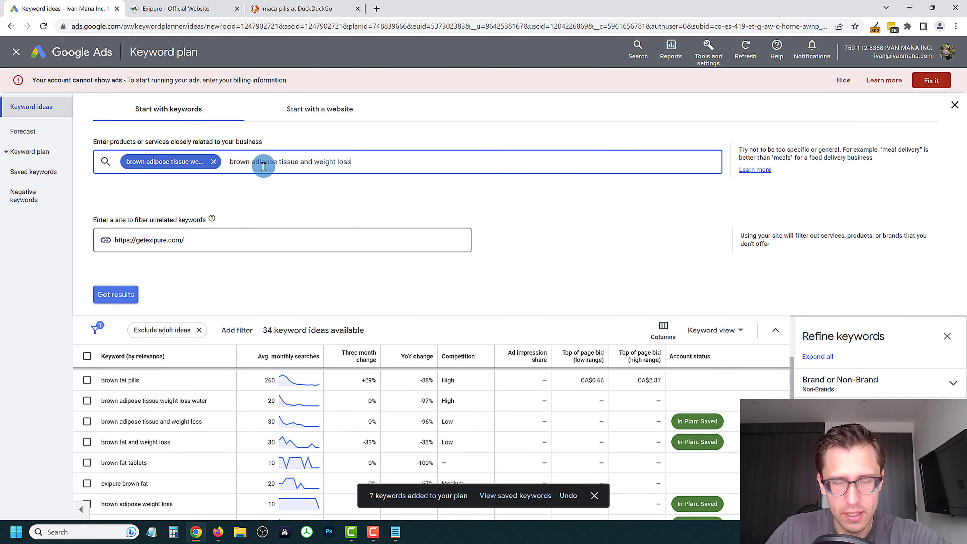
pyautogui.press('Return')
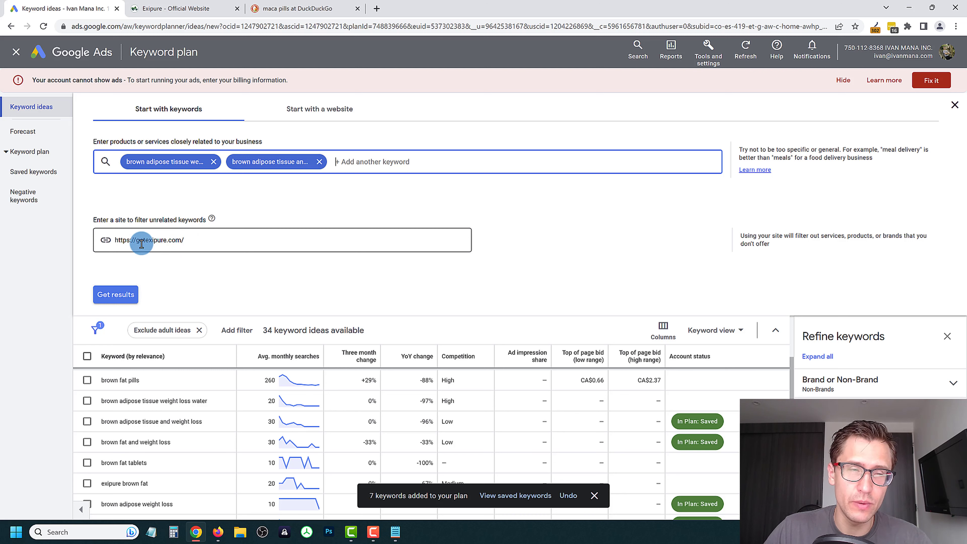
pyautogui.tripleClick(162, 240)
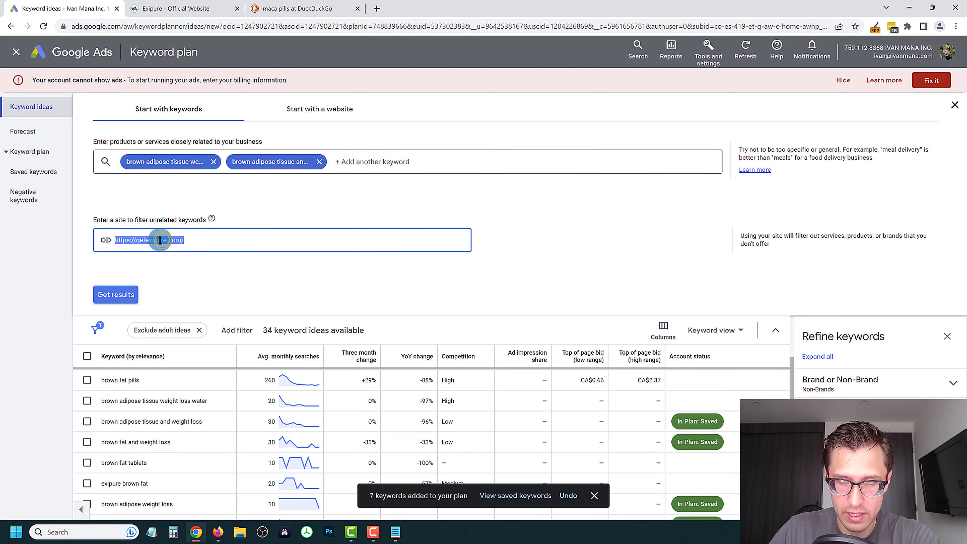
pyautogui.click(115, 295)
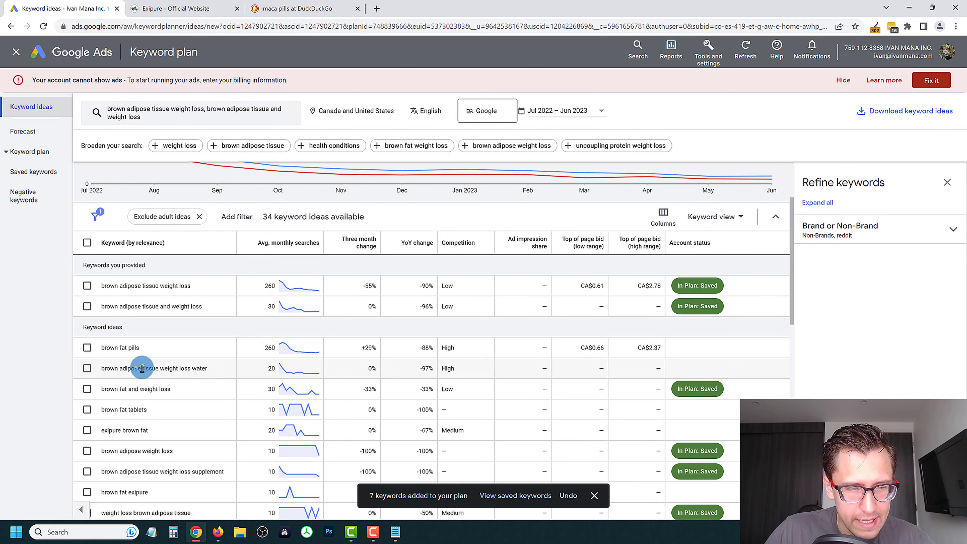
# Try selecting "brown fat tablets", clear it again, and select "brown fat capsules" instead
pyautogui.moveTo(220, 384); pyautogui.dragTo(236, 374)
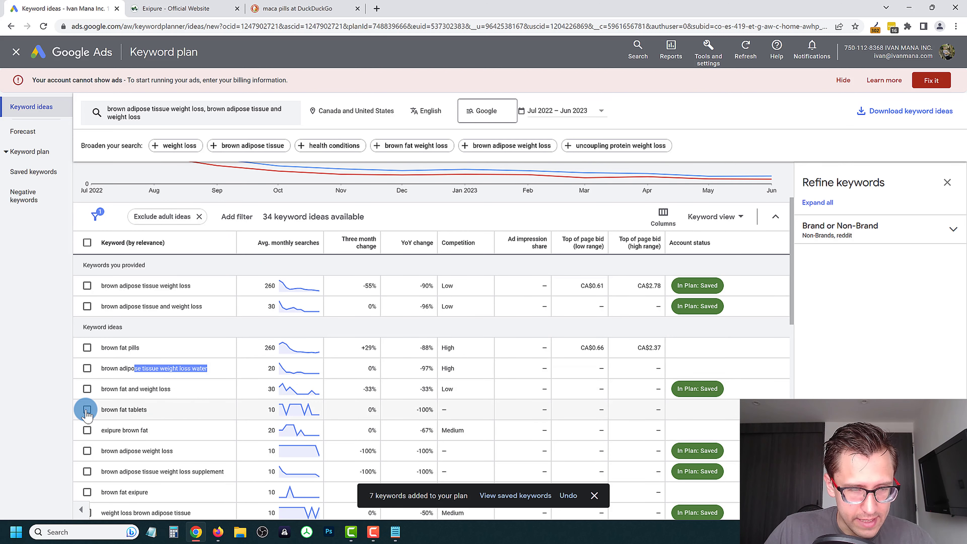
pyautogui.click(118, 414)
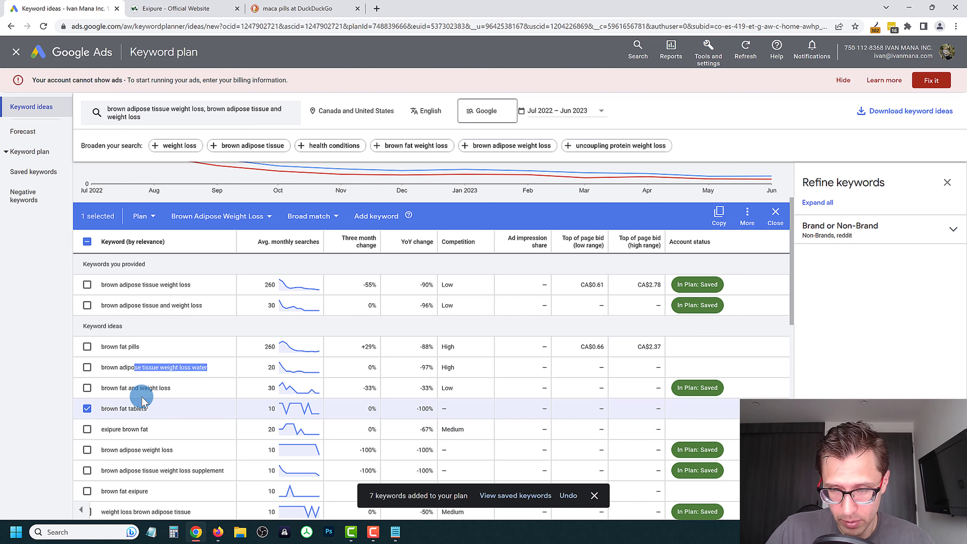
pyautogui.scroll(-2, 191, 366)
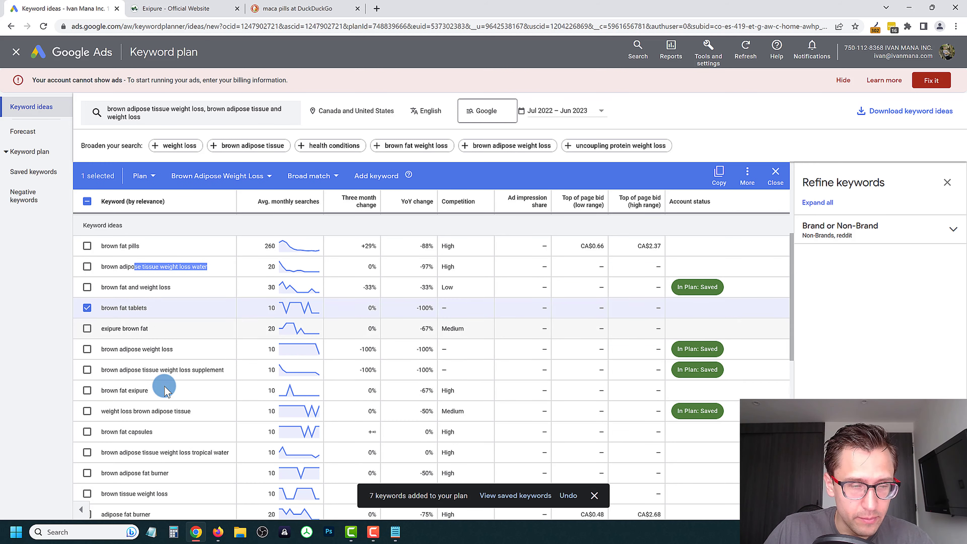
pyautogui.click(87, 308)
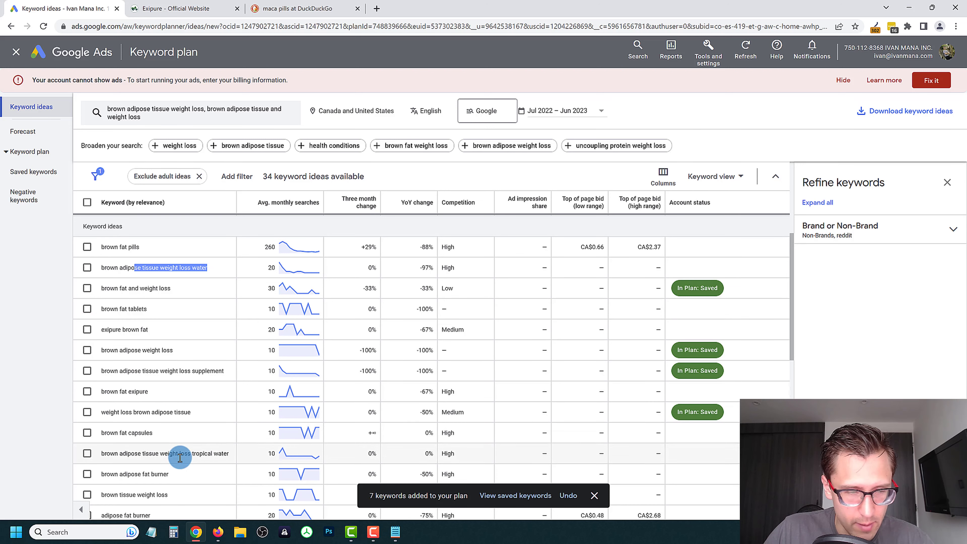
pyautogui.click(87, 433)
pyautogui.scroll(-2, 175, 350)
pyautogui.moveTo(175, 350); pyautogui.dragTo(159, 349)
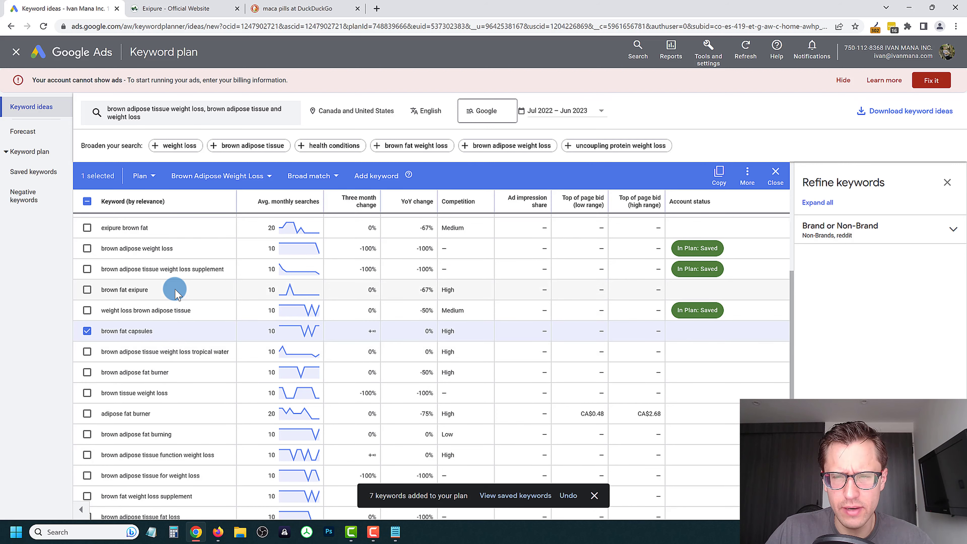
# Examine how the Exipure sales page describes brown adipose tissue to judge which keyword ideas fit the offer
pyautogui.click(184, 9)
pyautogui.scroll(-5, 453, 314)
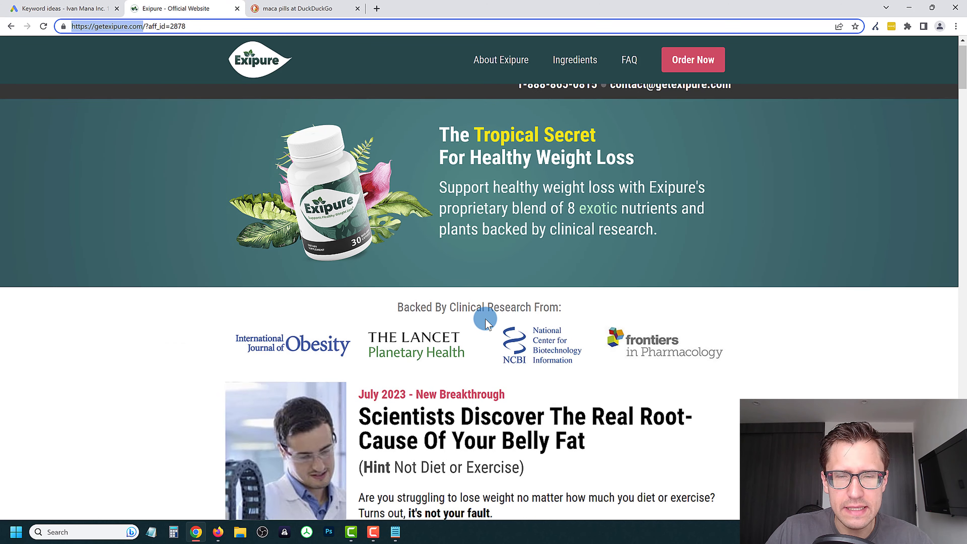
pyautogui.scroll(-1, 519, 340)
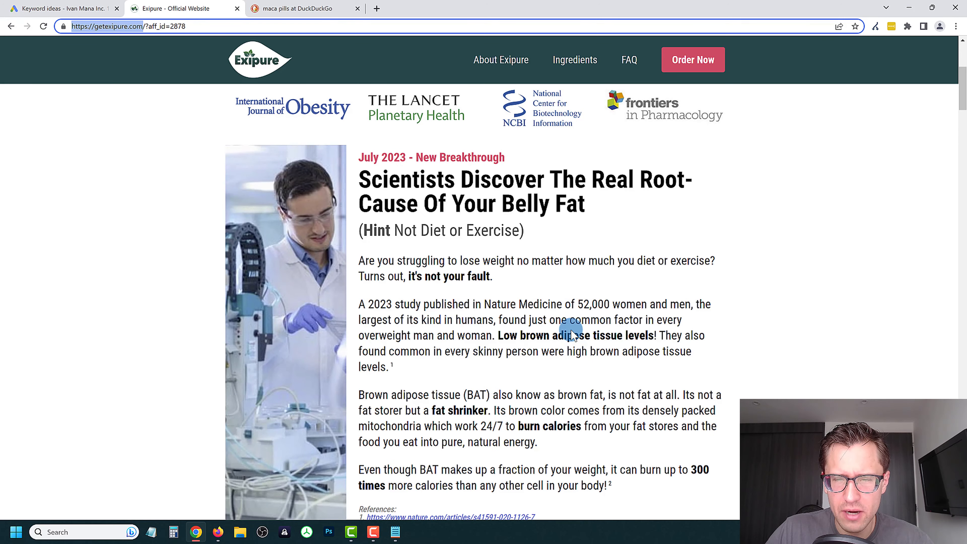
pyautogui.click(510, 342)
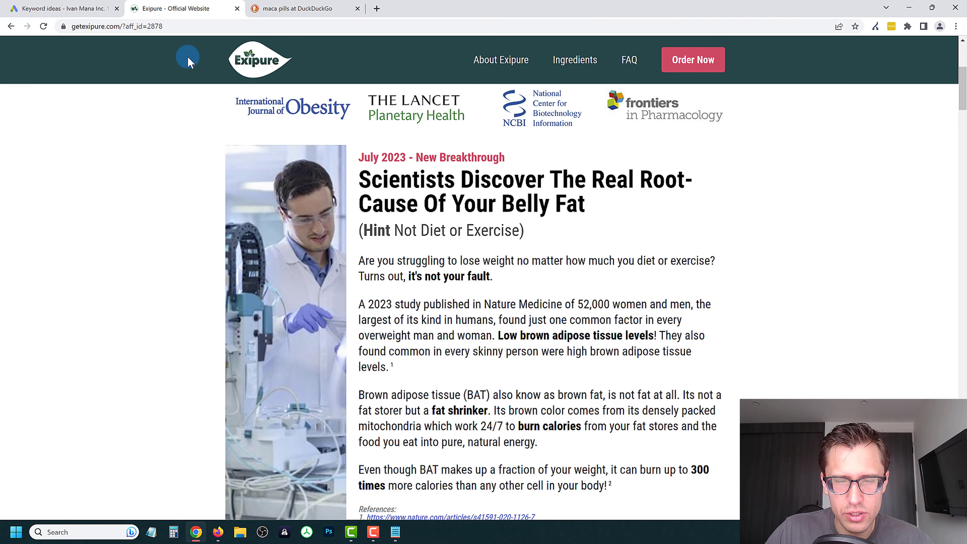
pyautogui.click(65, 6)
# Clear "brown fat capsules" from the selection and add "brown adipose fat burner" to the Brown Adipose Weight Loss ad group
pyautogui.click(87, 331)
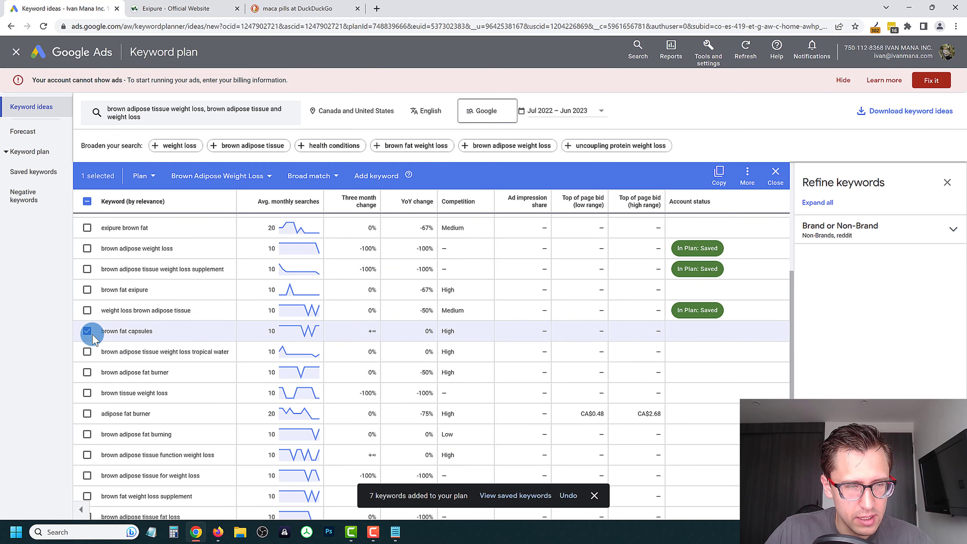
pyautogui.click(87, 331)
pyautogui.click(166, 438)
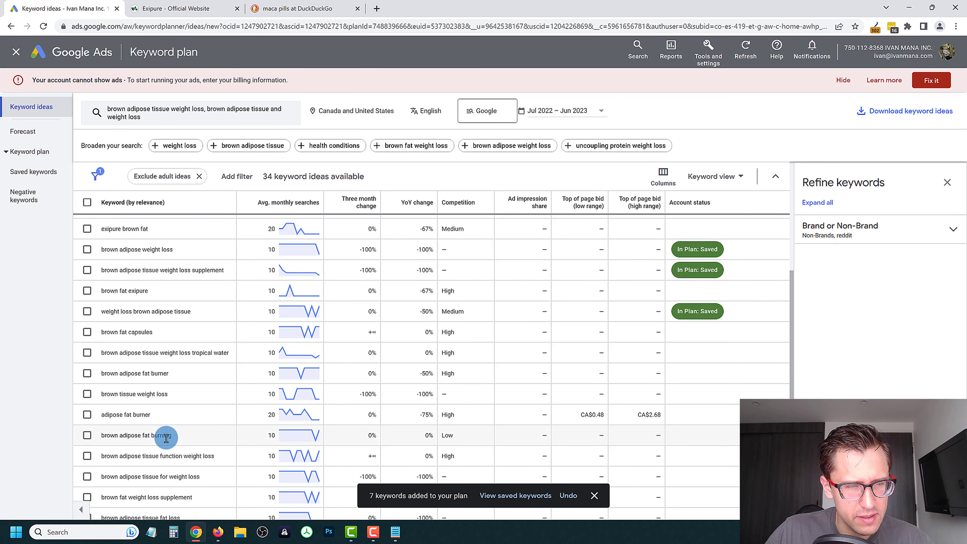
pyautogui.click(87, 374)
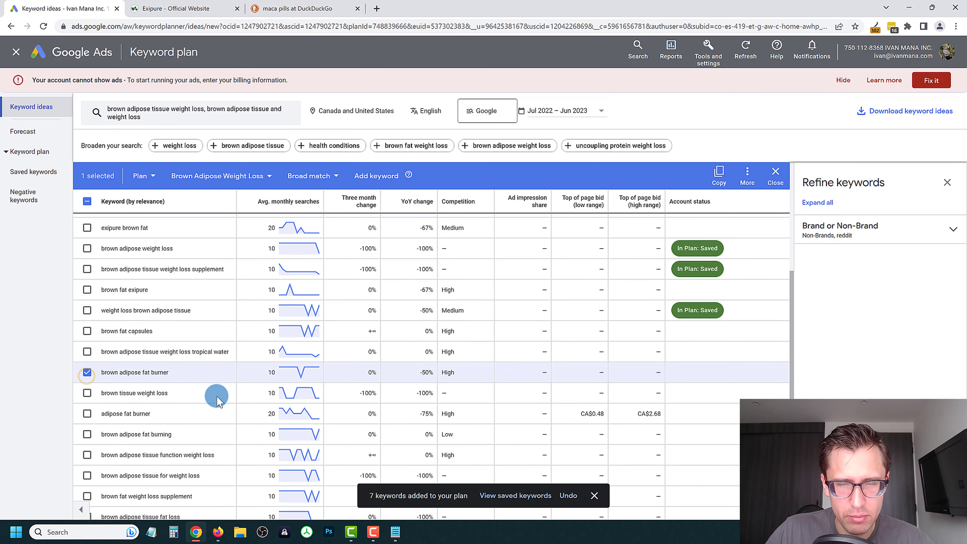
pyautogui.click(372, 173)
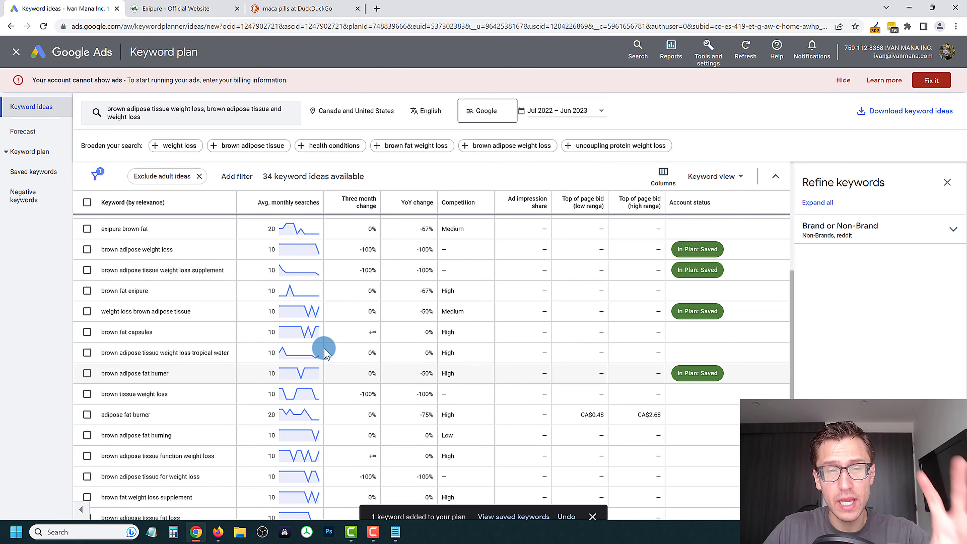
# Review the plan's saved keywords and its forecast for clicks, impressions, cost and average CPC
pyautogui.scroll(10, 315, 343)
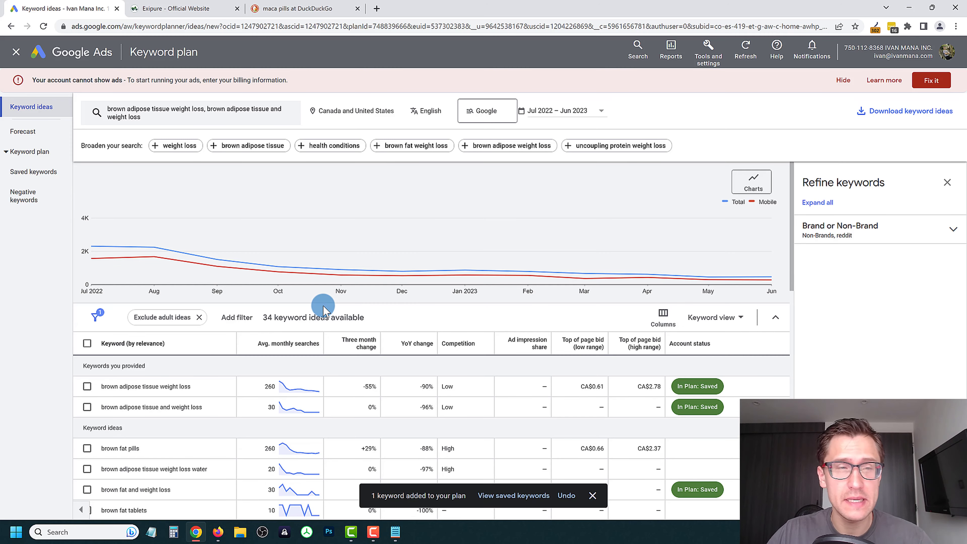
pyautogui.click(22, 173)
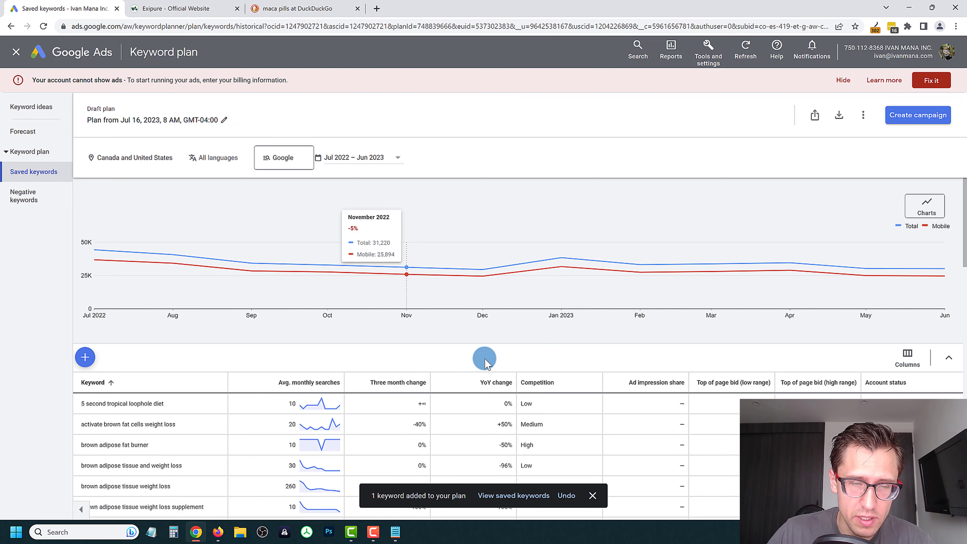
pyautogui.click(40, 133)
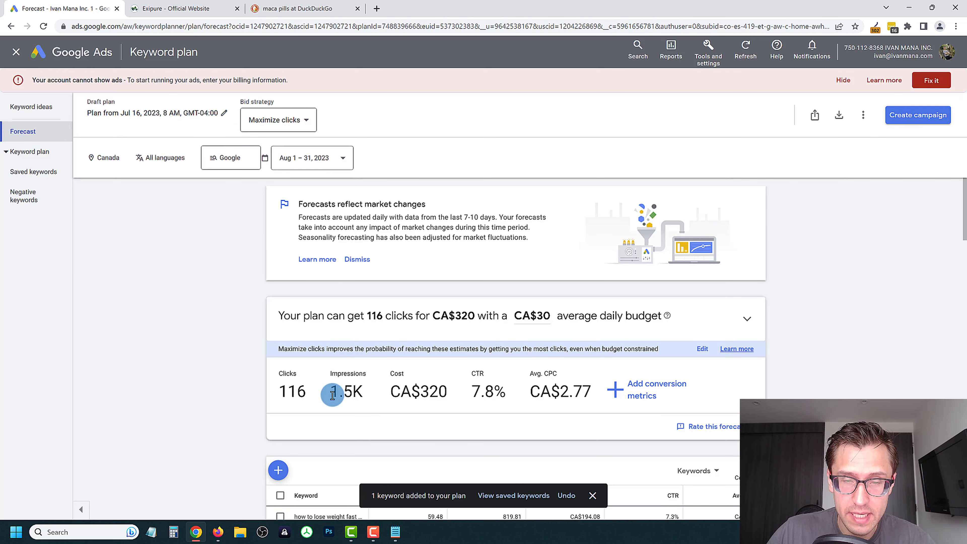
pyautogui.moveTo(313, 394); pyautogui.dragTo(412, 394)
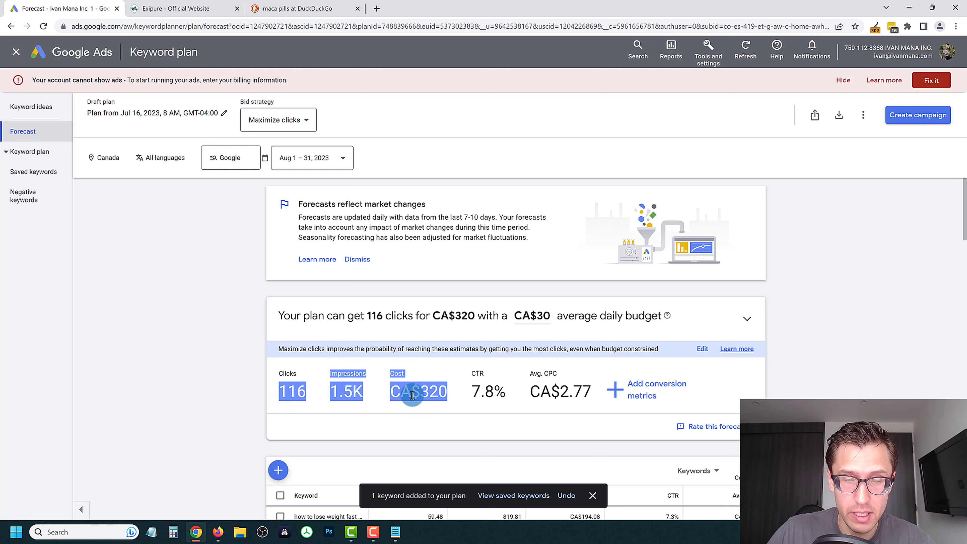
pyautogui.click(319, 394)
pyautogui.doubleClick(313, 394)
pyautogui.click(142, 287)
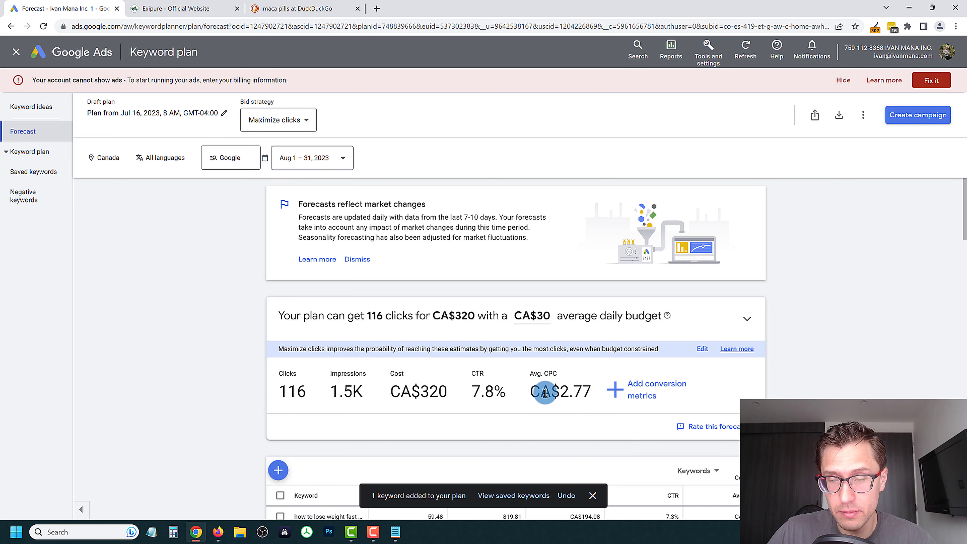
pyautogui.moveTo(578, 393); pyautogui.dragTo(589, 395)
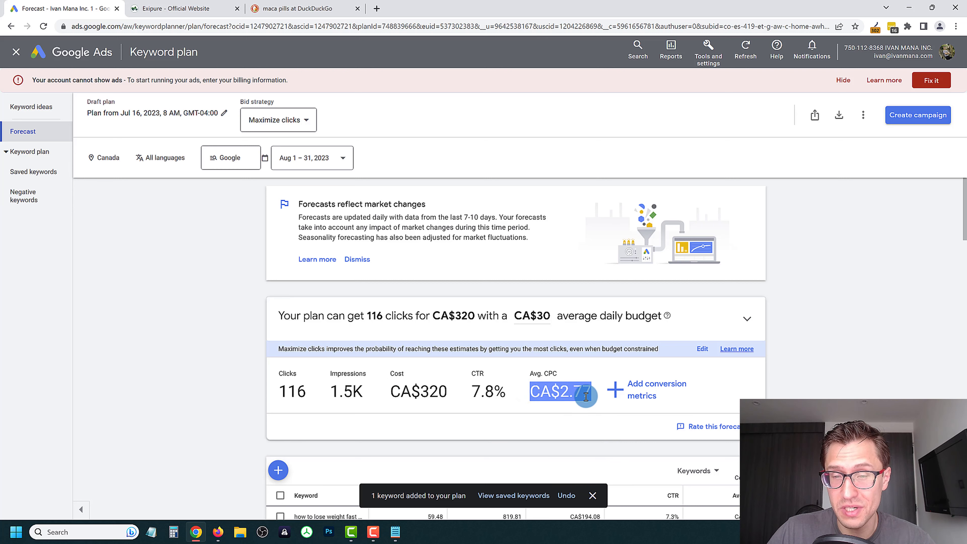
pyautogui.click(557, 394)
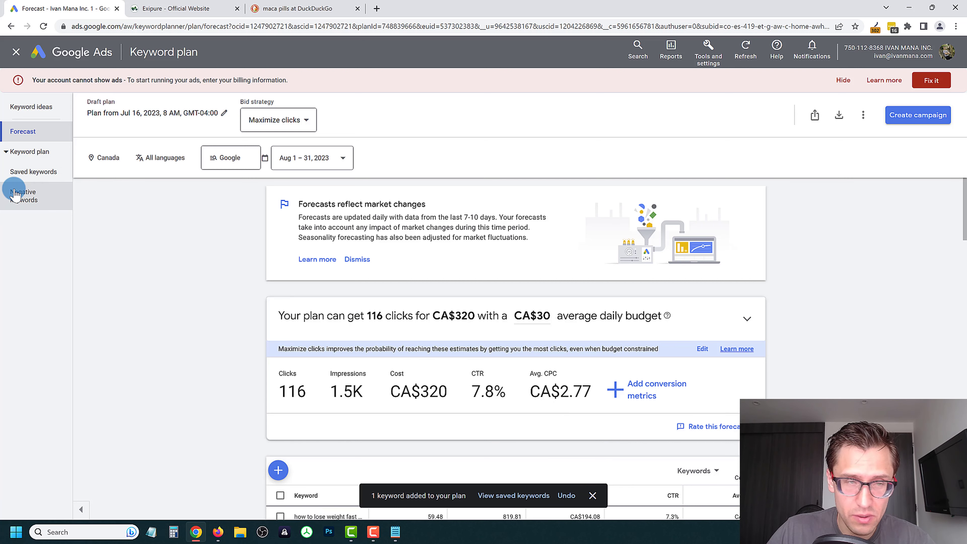
# Download the keyword plan from the saved keywords as a CSV report and close the "maca pills" DuckDuckGo tab
pyautogui.click(33, 172)
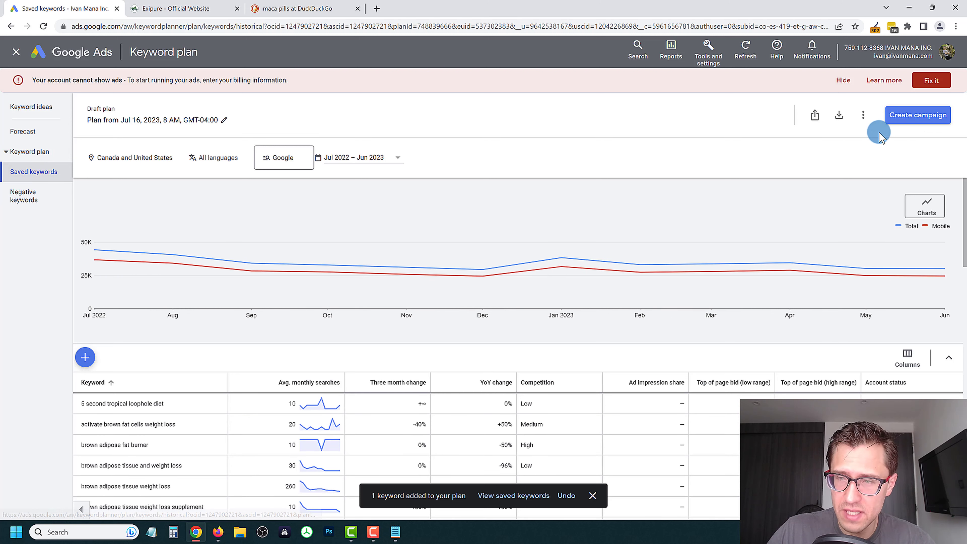
pyautogui.click(840, 117)
pyautogui.click(852, 129)
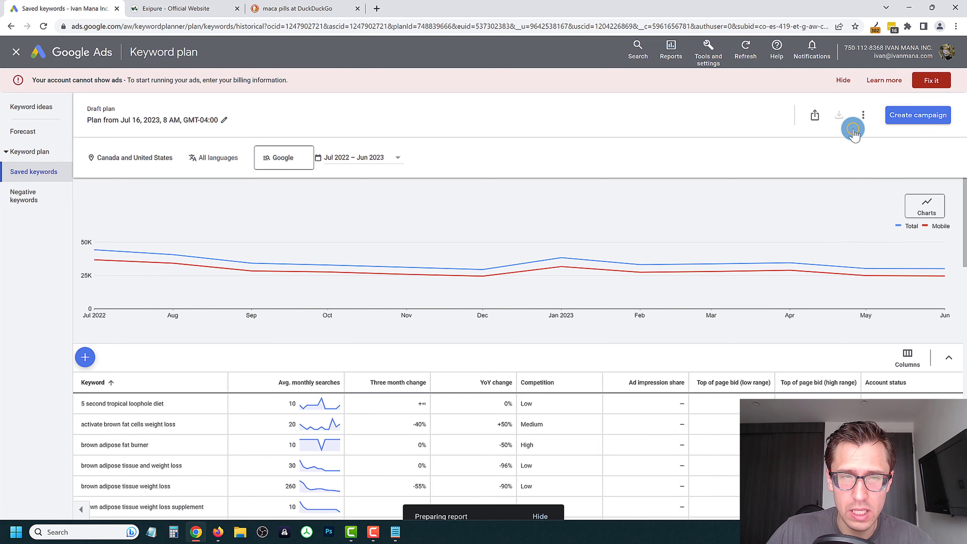
pyautogui.click(356, 8)
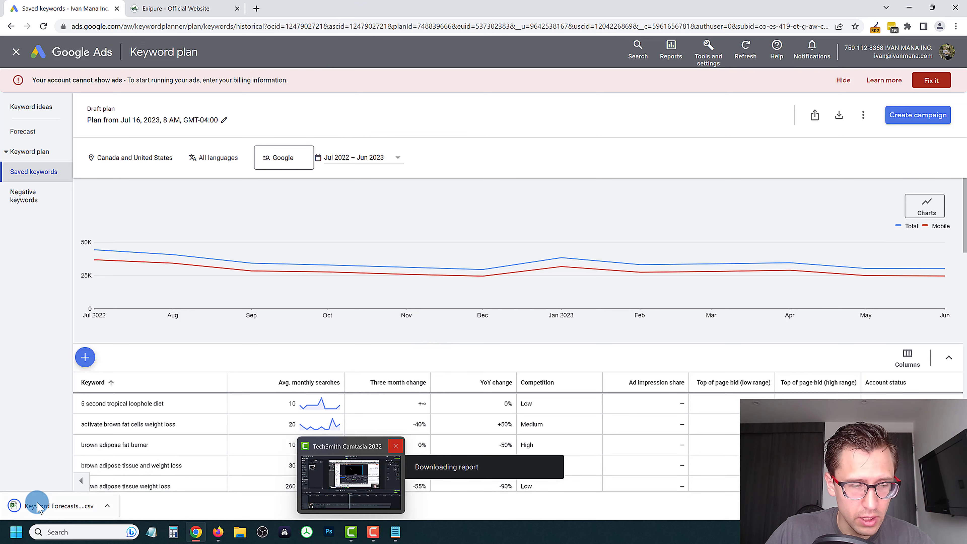
# Open the downloaded Keyword Forecasts CSV in Excel and fit the Keyword Type and Keyword columns to their contents
pyautogui.click(57, 506)
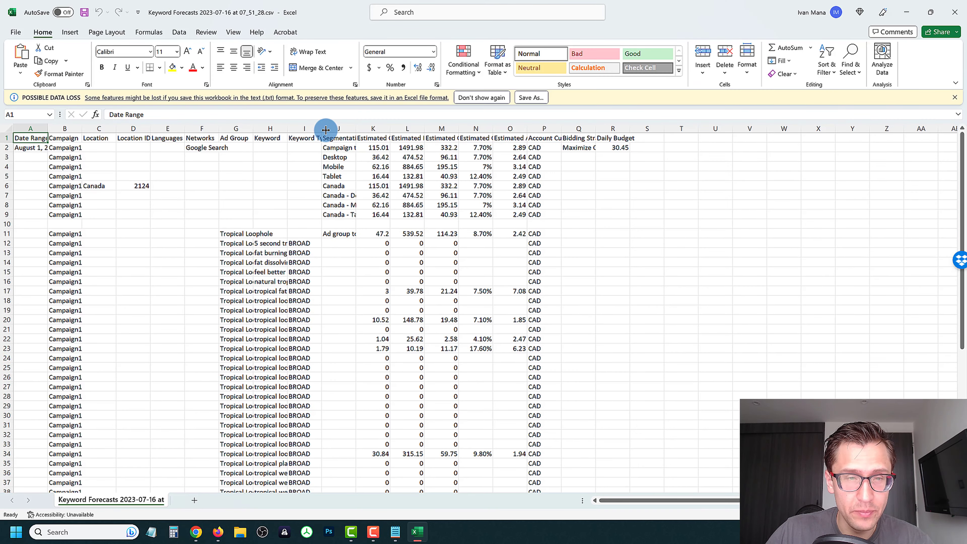
pyautogui.doubleClick(321, 128)
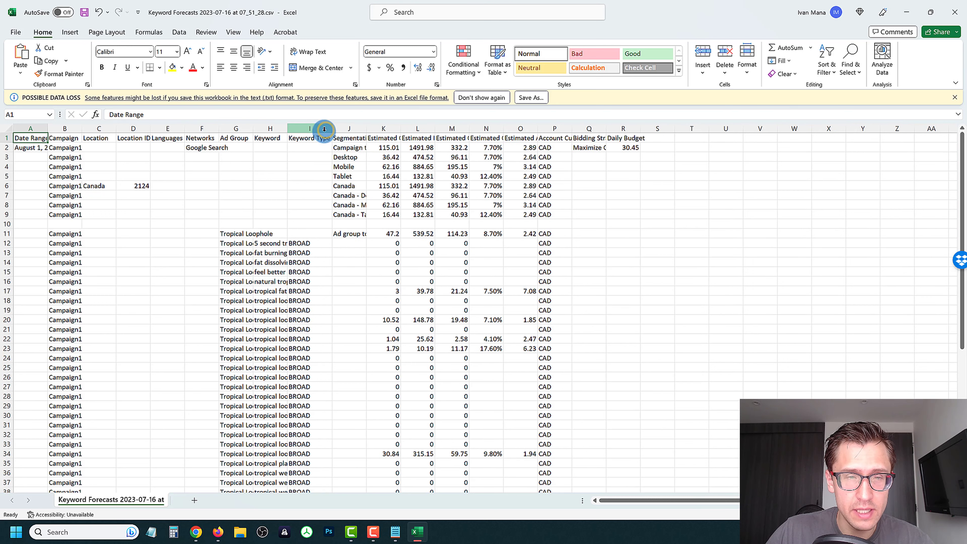
pyautogui.doubleClick(289, 131)
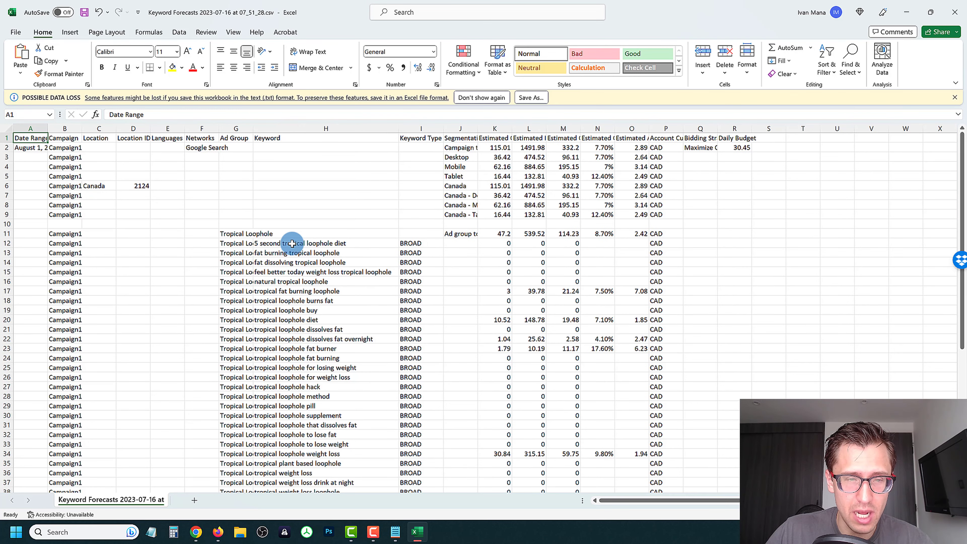
# Look over the Tropical Loophole keywords and fit the Ad Group column to its contents
pyautogui.moveTo(292, 243); pyautogui.dragTo(282, 349)
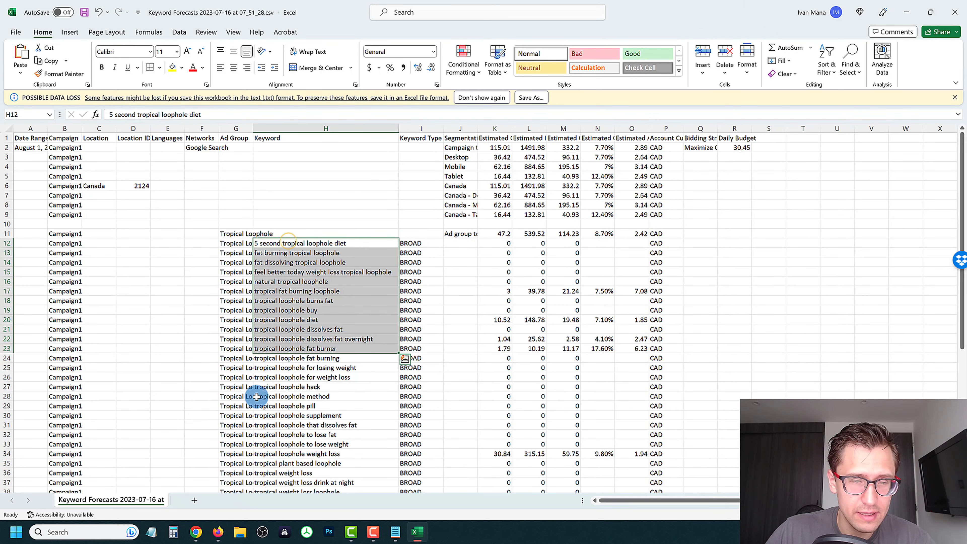
pyautogui.click(345, 415)
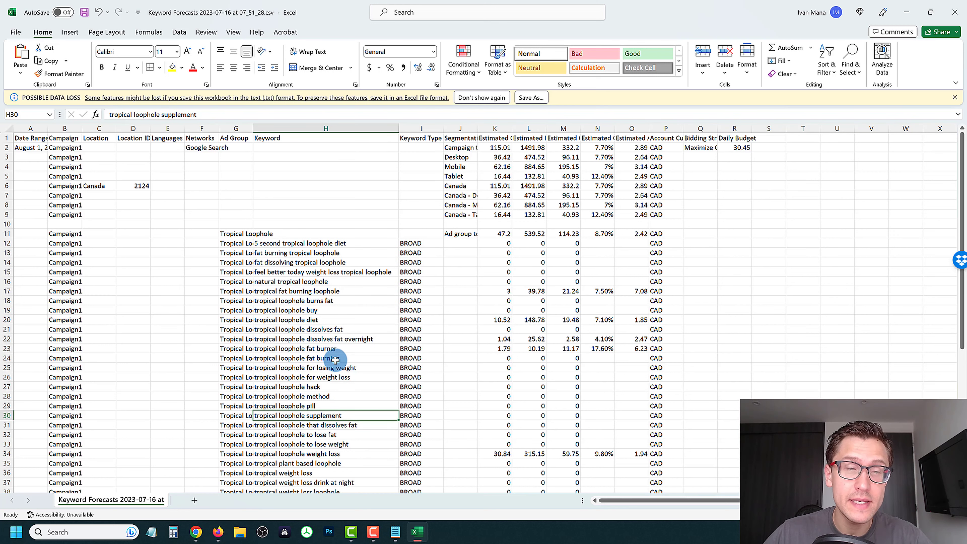
pyautogui.doubleClick(253, 132)
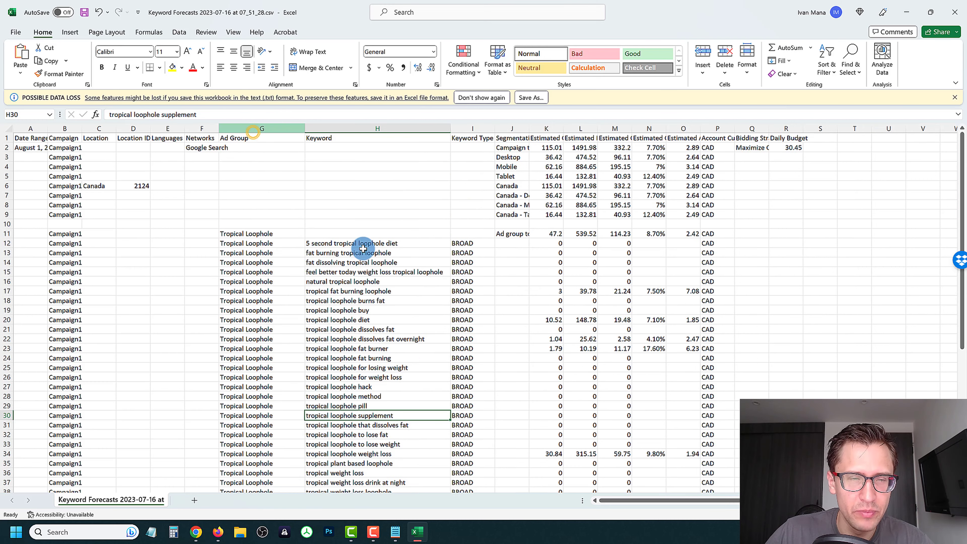
# Check the Ad Group column and select all Tropical Loophole keywords in H12:H39
pyautogui.moveTo(268, 144); pyautogui.dragTo(262, 379)
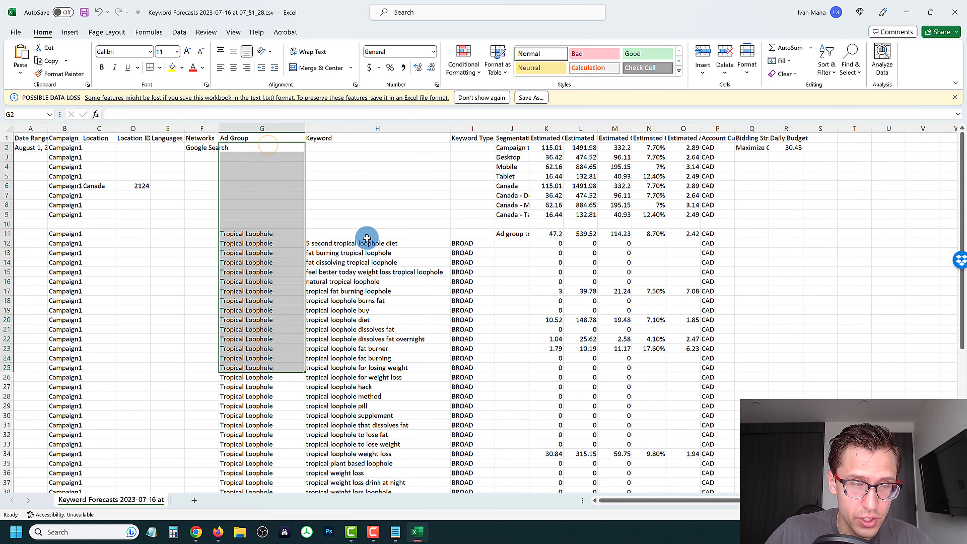
pyautogui.click(371, 234)
pyautogui.scroll(-1, 373, 211)
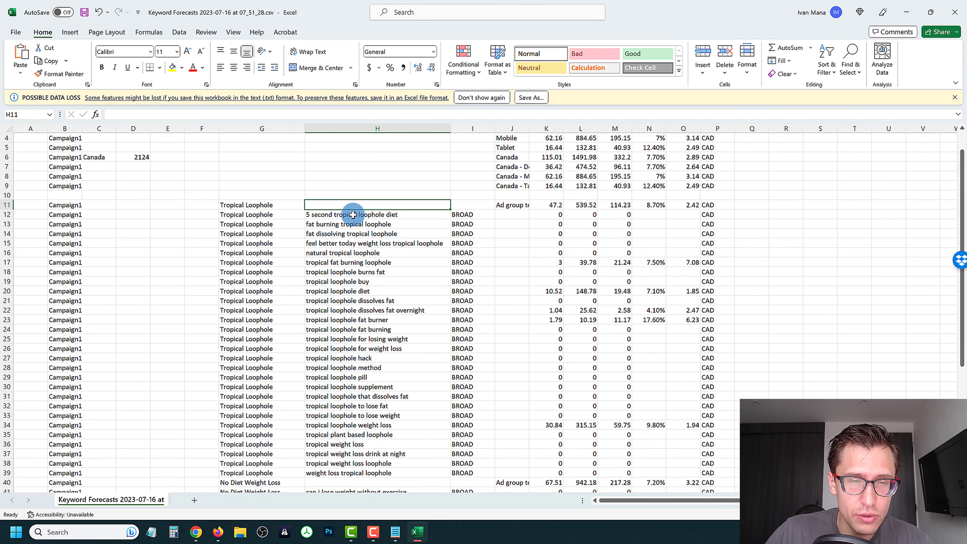
pyautogui.moveTo(354, 214); pyautogui.dragTo(368, 356)
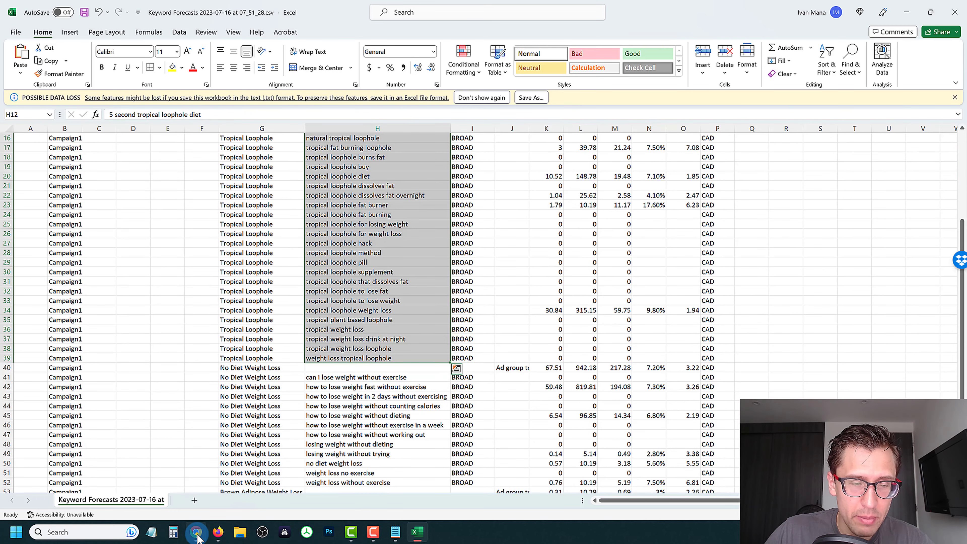
# Switch to Google Ads, close the keyword plan and leave Keyword Planner for the Campaigns page
pyautogui.click(197, 533)
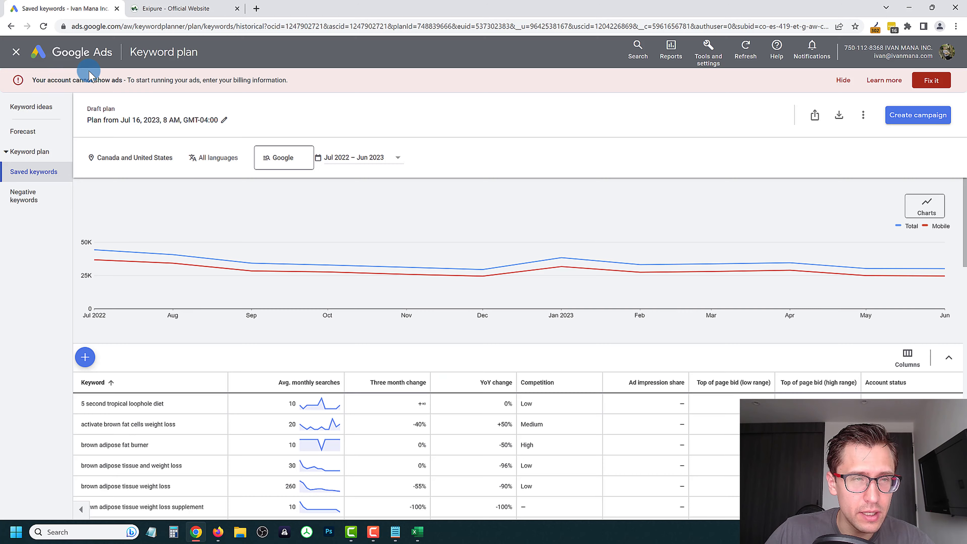
pyautogui.click(15, 58)
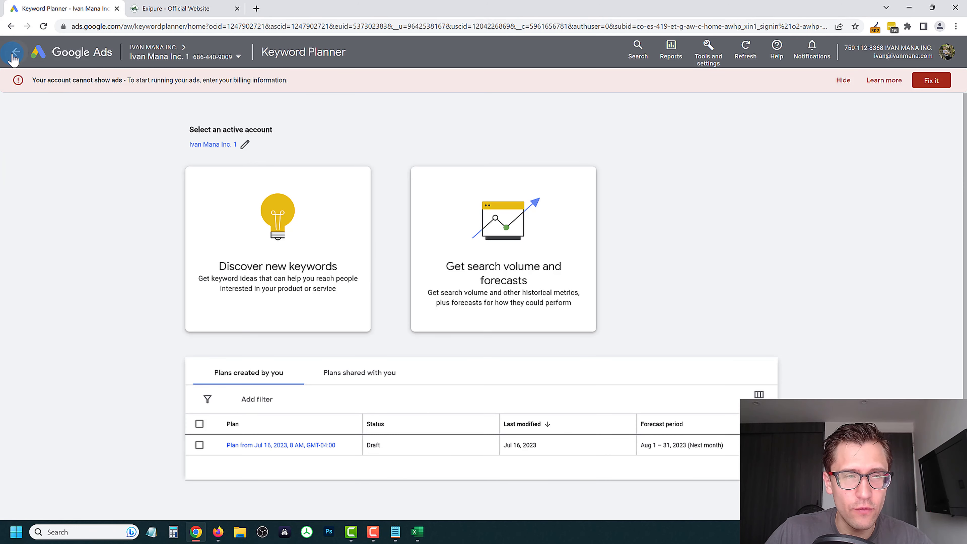
pyautogui.click(13, 55)
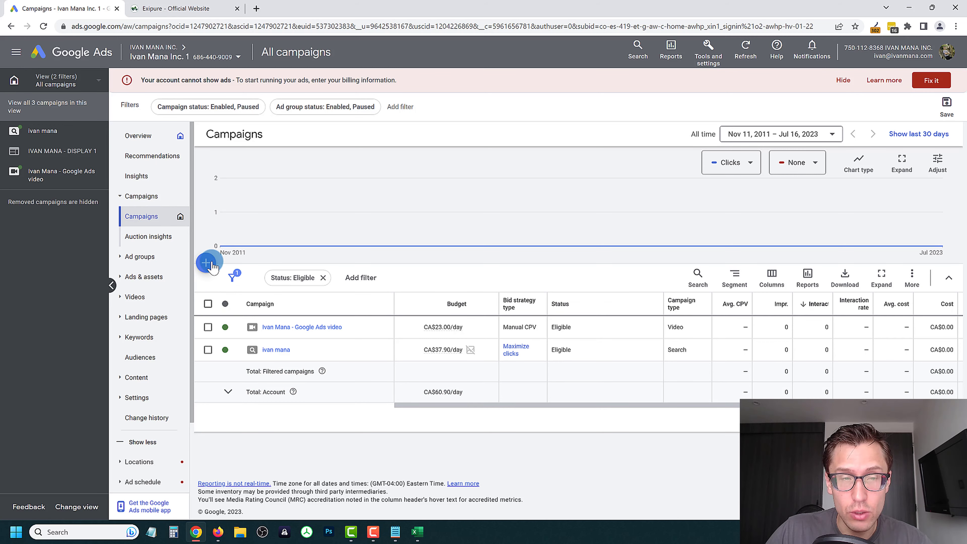
# Switch back to Excel and go through the No Diet Weight Loss keywords in H41:H52 and the Brown Adipose Weight Loss keywords in H54:H61
pyautogui.click(419, 532)
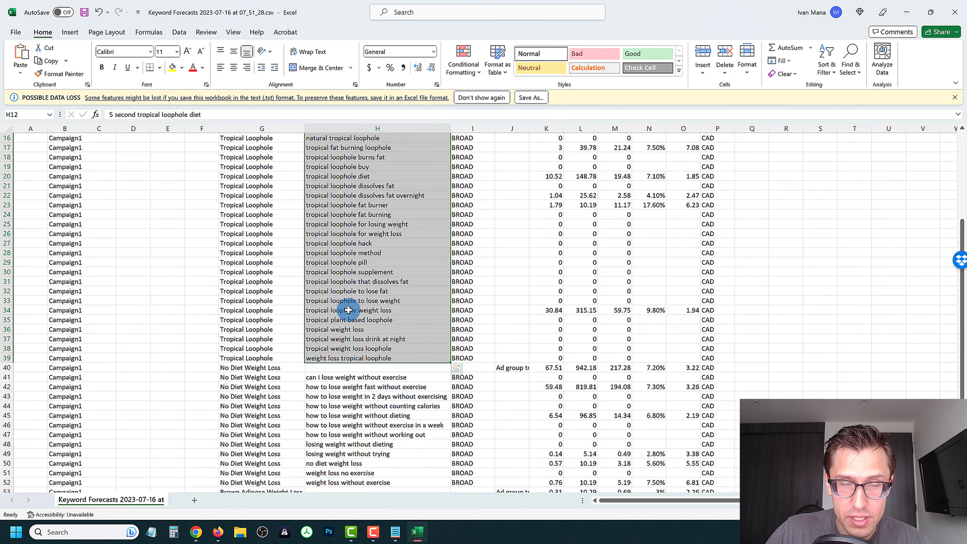
pyautogui.rightClick(362, 325)
pyautogui.click(313, 291)
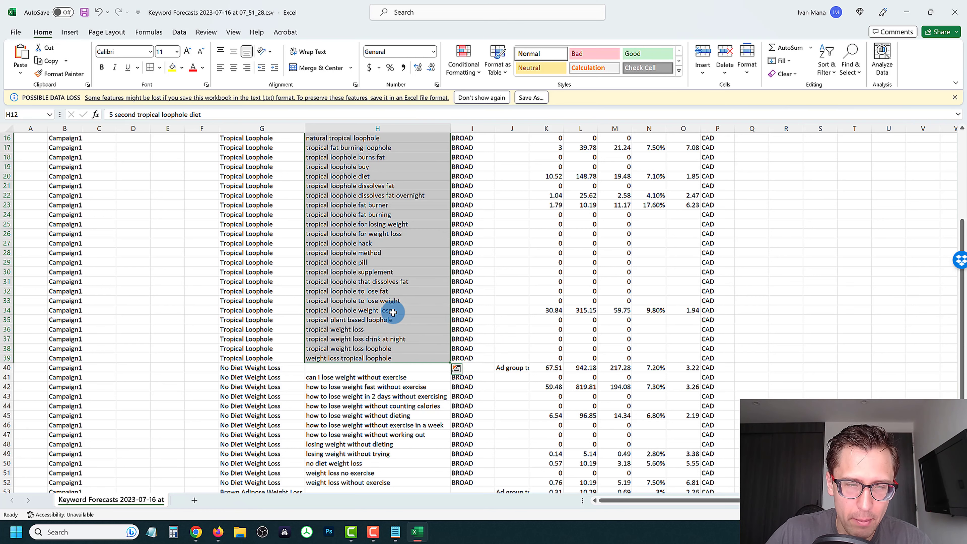
pyautogui.scroll(2, 390, 290)
pyautogui.scroll(-1, 388, 291)
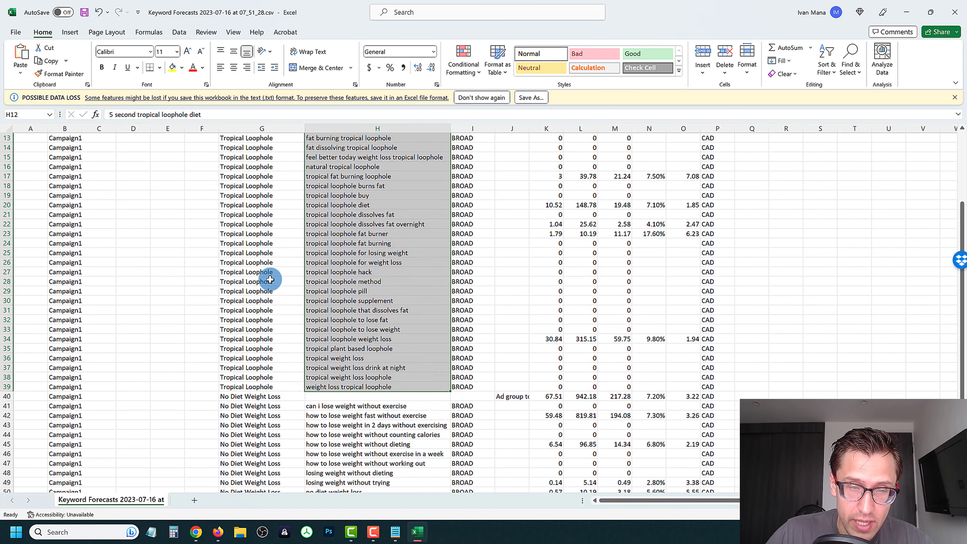
pyautogui.scroll(-3, 321, 308)
pyautogui.moveTo(337, 319); pyautogui.dragTo(324, 424)
pyautogui.scroll(-3, 326, 367)
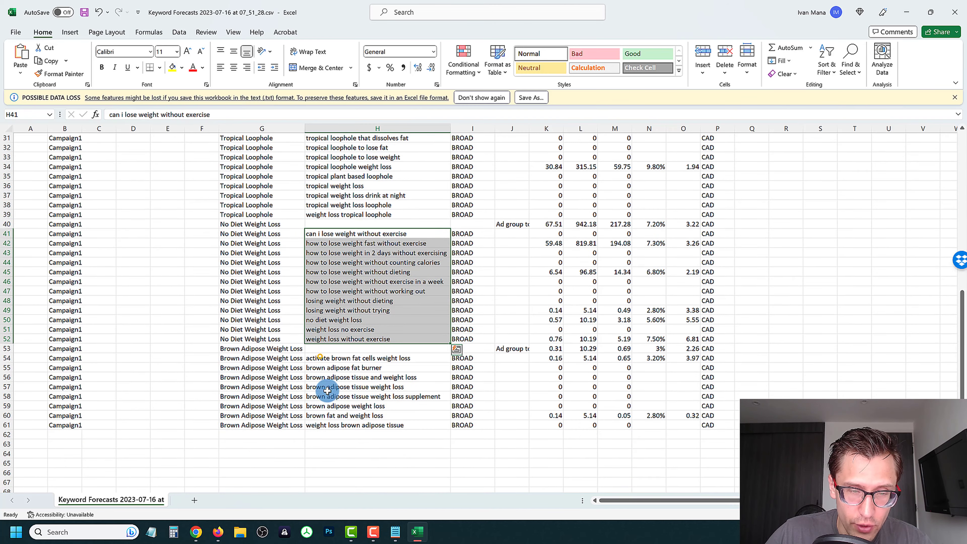
pyautogui.moveTo(322, 358); pyautogui.dragTo(332, 425)
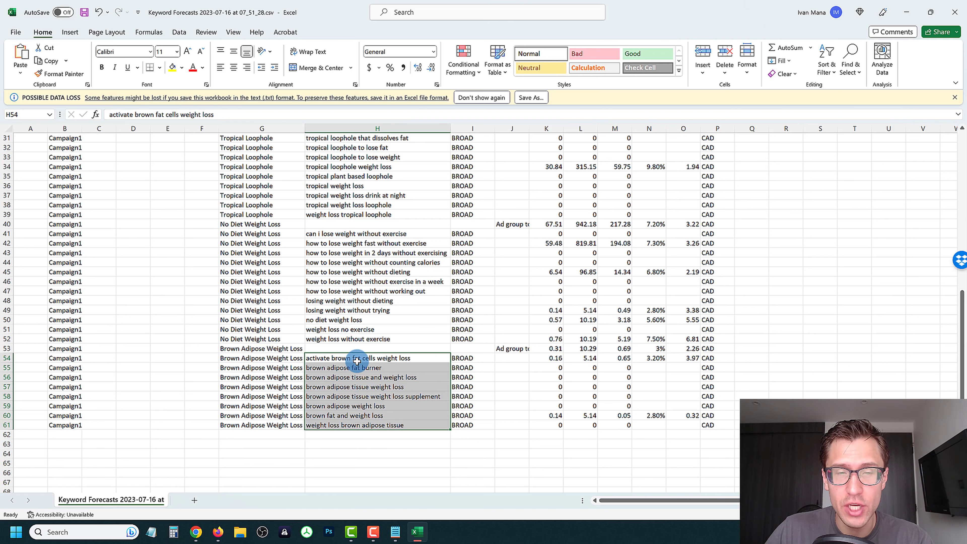
# Compare the No Diet Weight Loss keywords with the full set of Tropical Loophole keywords in H12:H39
pyautogui.moveTo(357, 234); pyautogui.dragTo(354, 365)
pyautogui.click(389, 204)
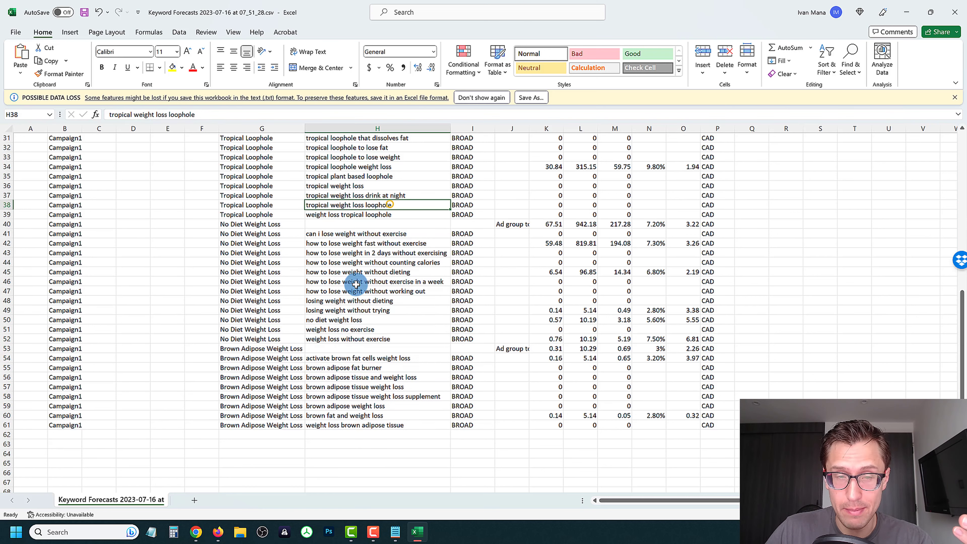
pyautogui.scroll(8, 356, 283)
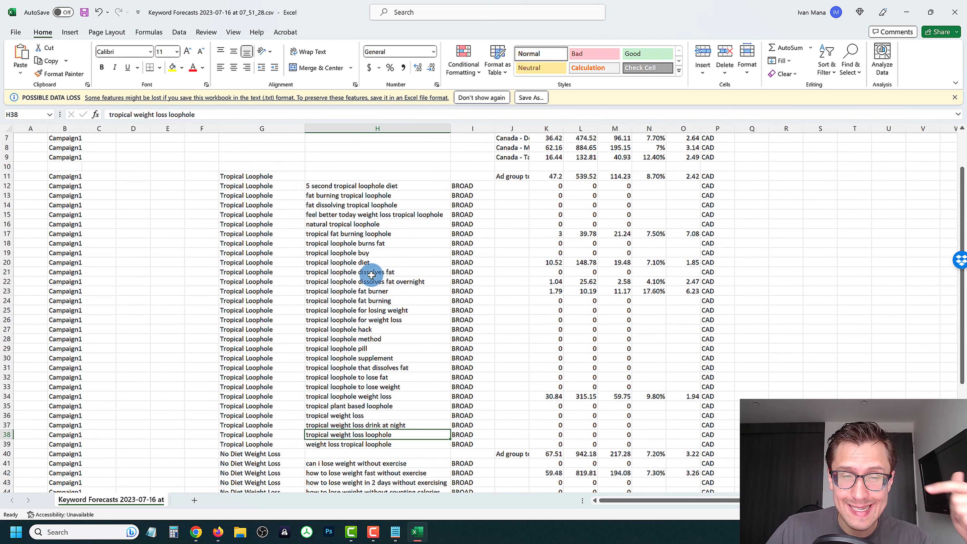
pyautogui.moveTo(364, 187); pyautogui.dragTo(354, 444)
pyautogui.scroll(-5, 366, 263)
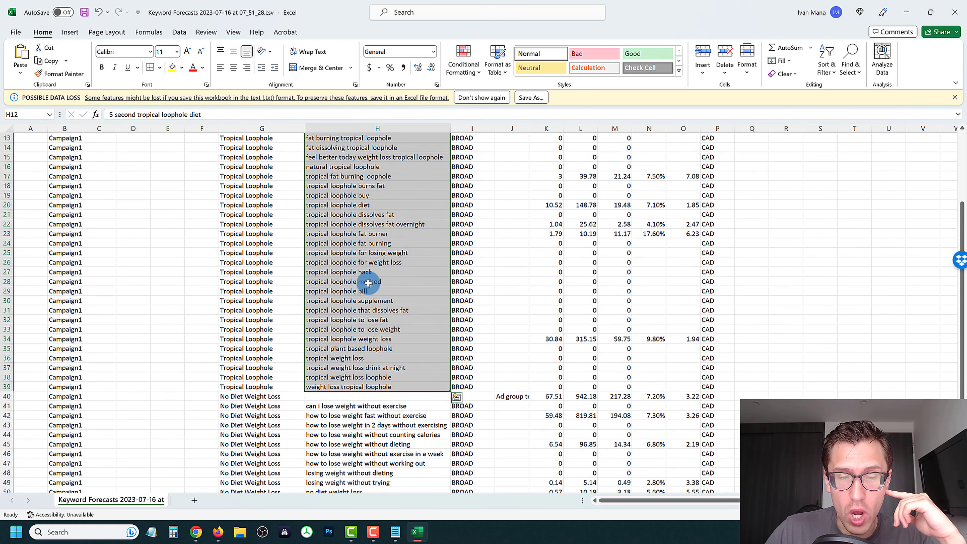
pyautogui.scroll(-2, 352, 327)
pyautogui.click(372, 284)
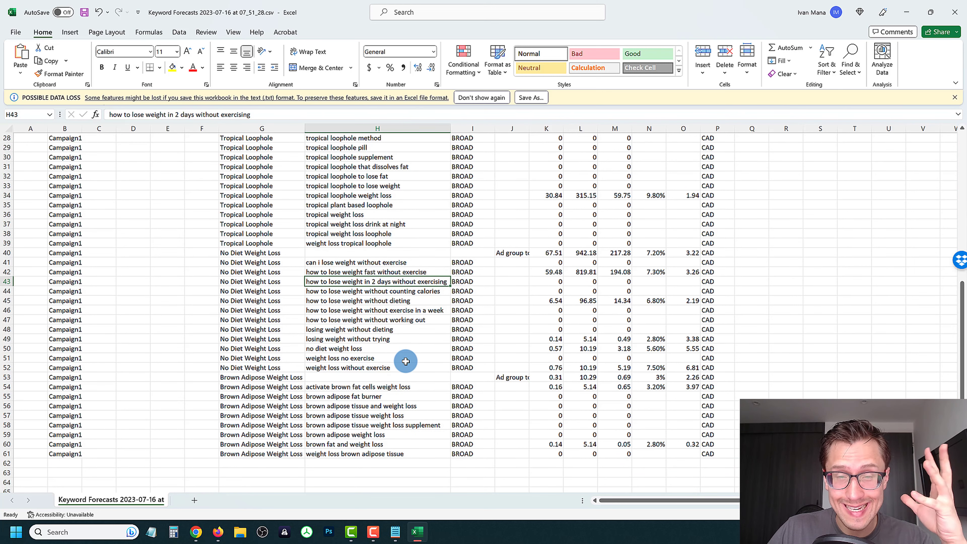
# Examine the individual keywords "5 second tropical loophole diet", "tropical loophole burns fat" and "tropical loophole dissolves fat overnight"
pyautogui.scroll(5, 395, 338)
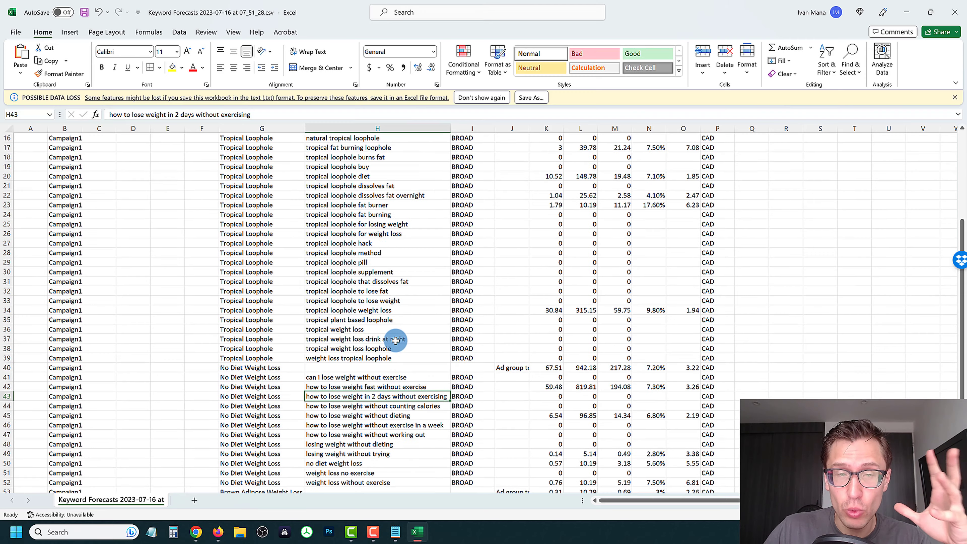
pyautogui.scroll(1, 357, 228)
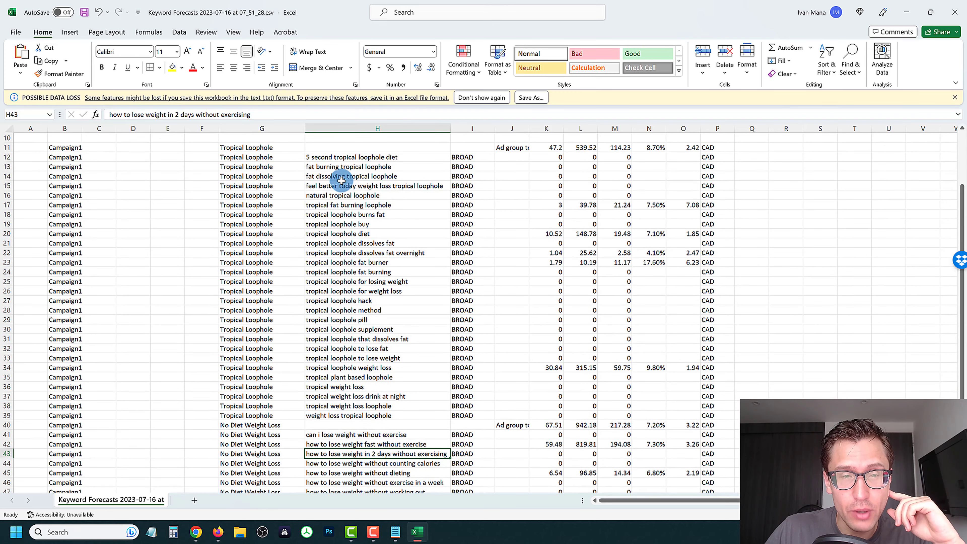
pyautogui.click(343, 157)
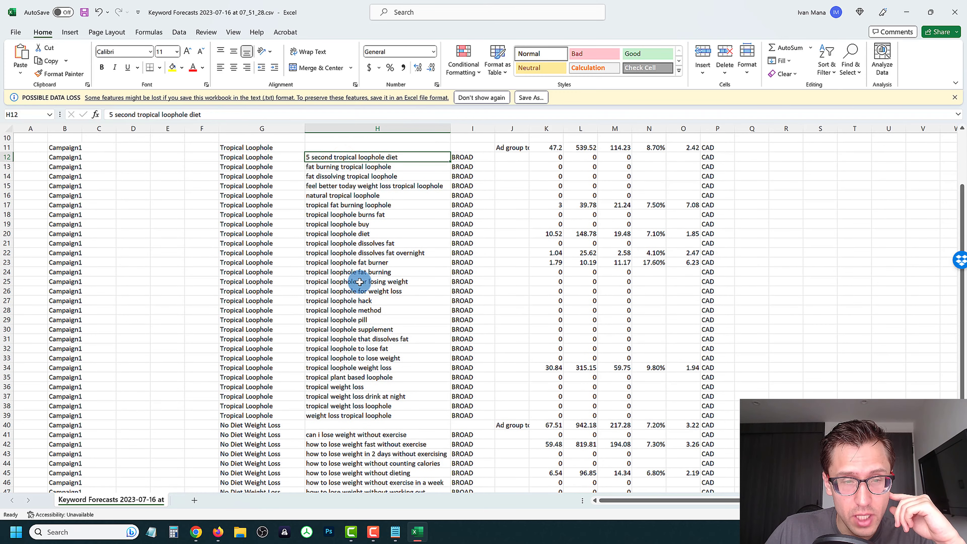
pyautogui.click(343, 215)
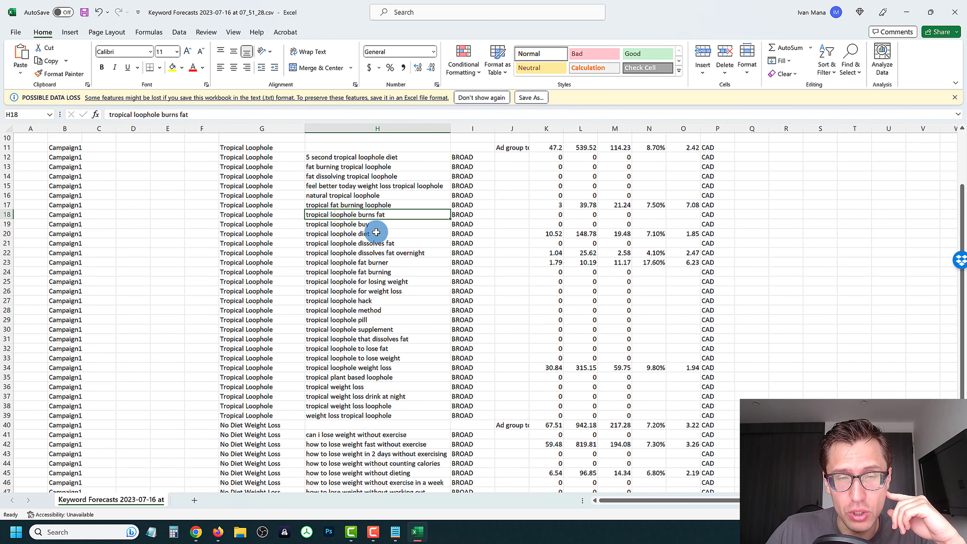
pyautogui.click(369, 253)
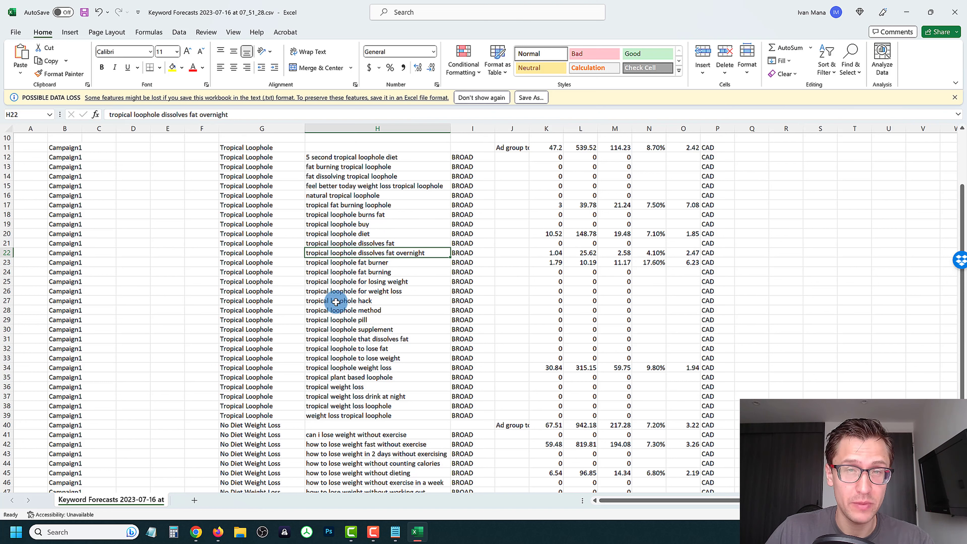
# Switch to Google Ads and view the search keywords and the search terms report of the existing search campaign
pyautogui.click(196, 531)
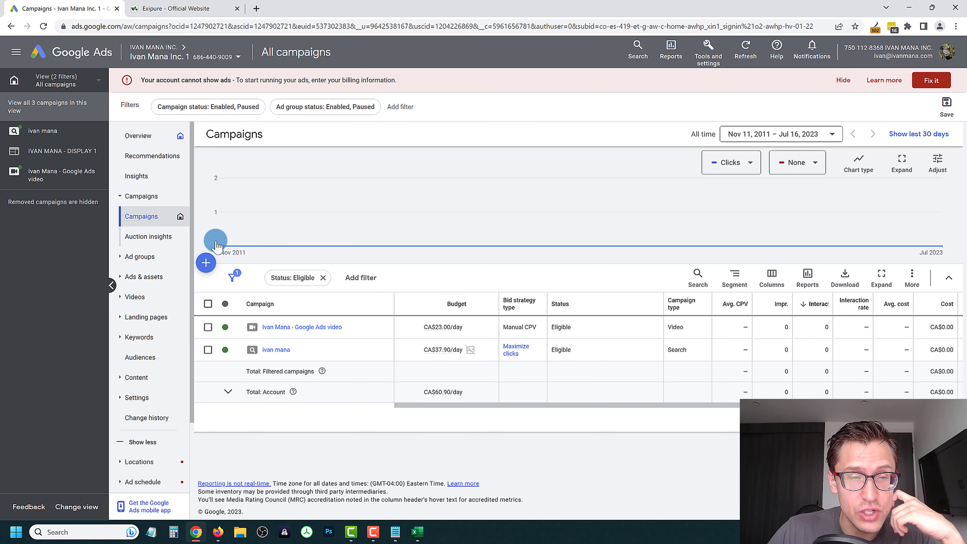
pyautogui.click(44, 133)
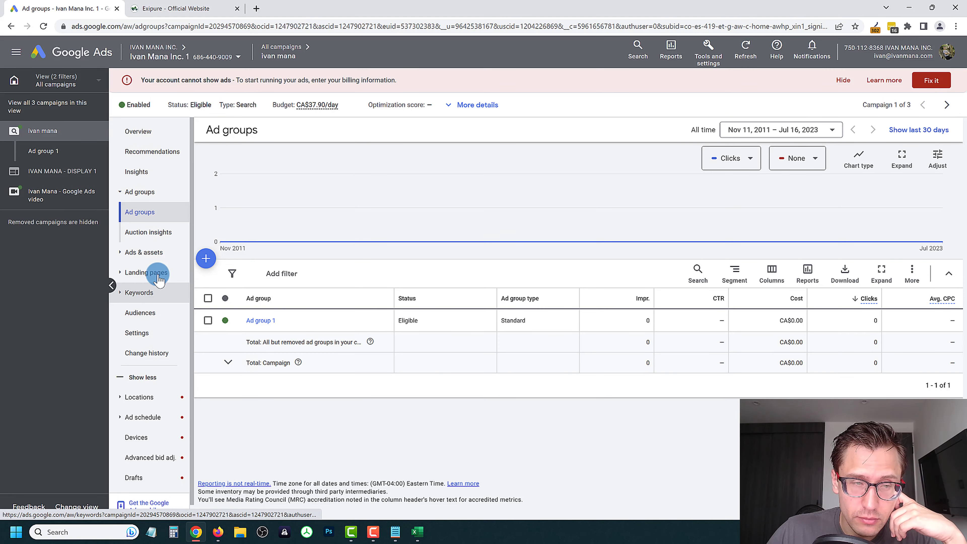
pyautogui.click(139, 292)
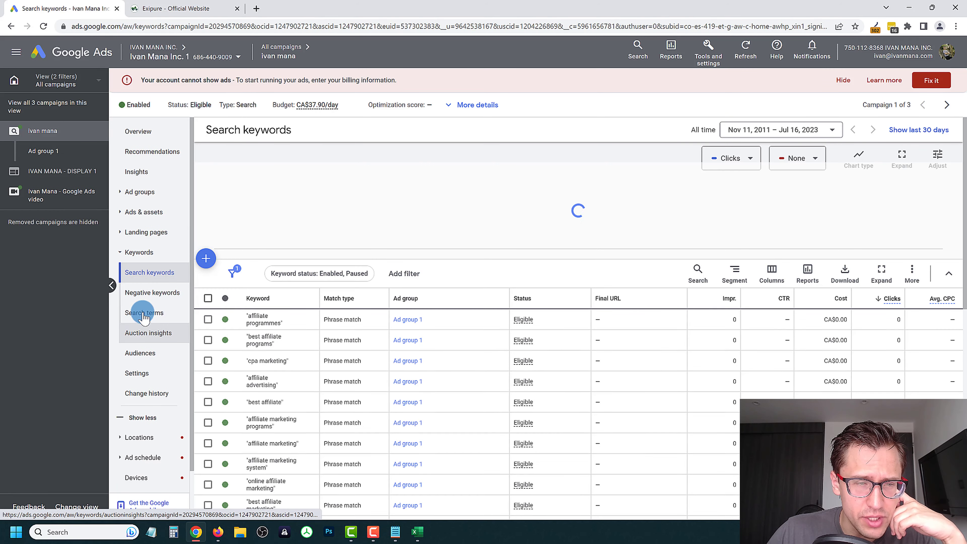
pyautogui.click(143, 316)
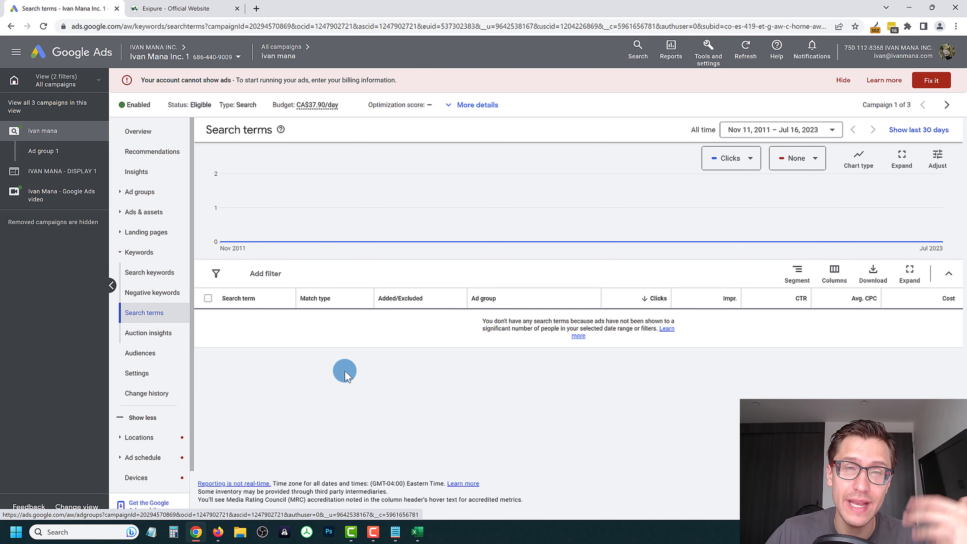
pyautogui.click(707, 51)
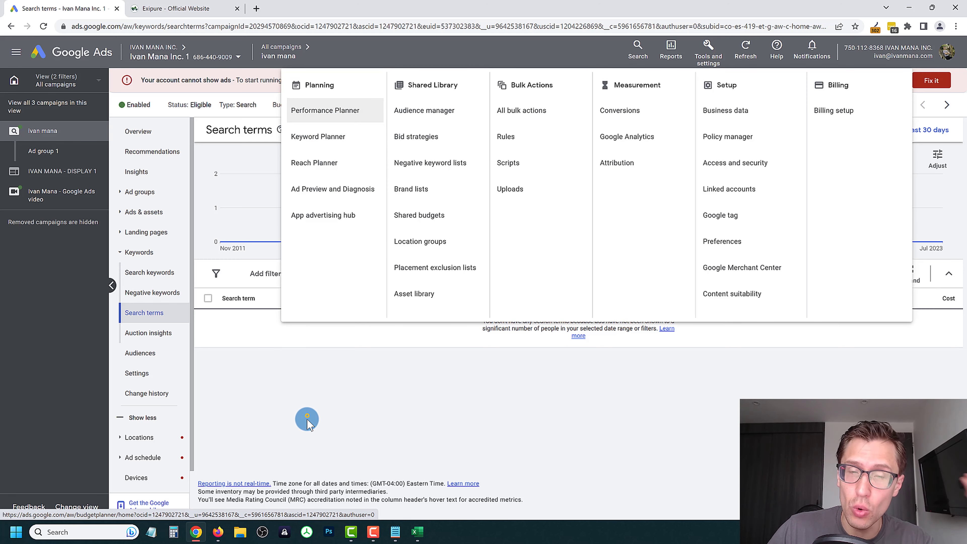
pyautogui.click(307, 423)
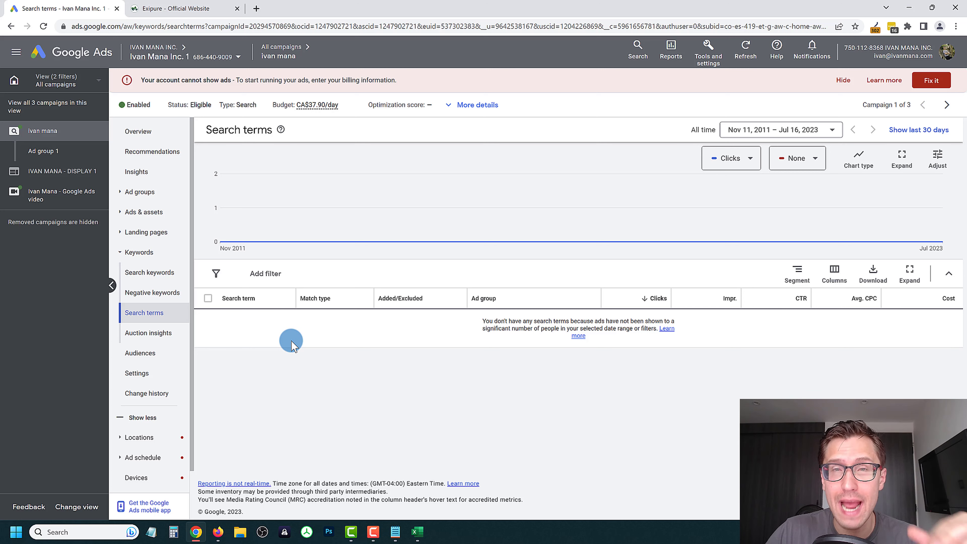
# Open ivanmana.com in a new browser tab and show its list of courses
pyautogui.click(261, 4)
pyautogui.write('ivanman')
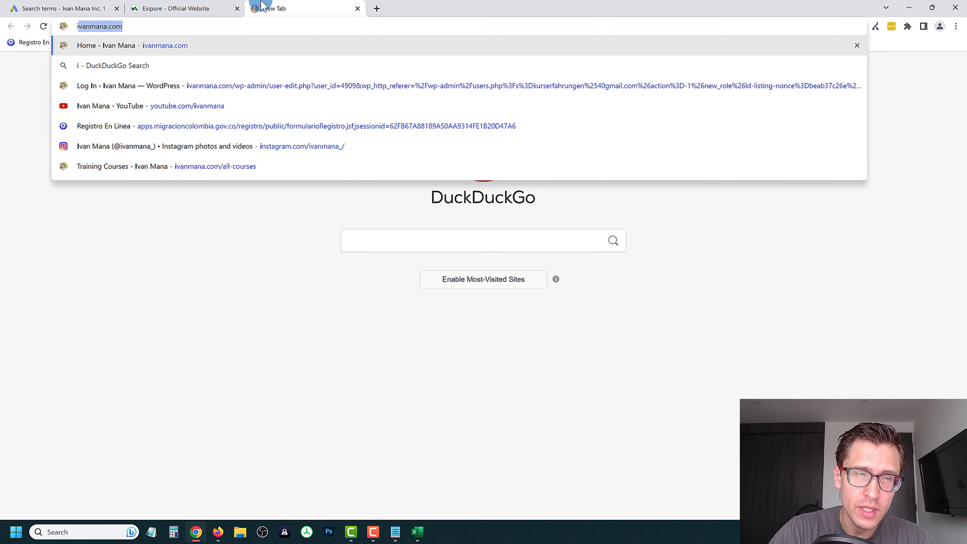
pyautogui.write('a')
pyautogui.press('Return')
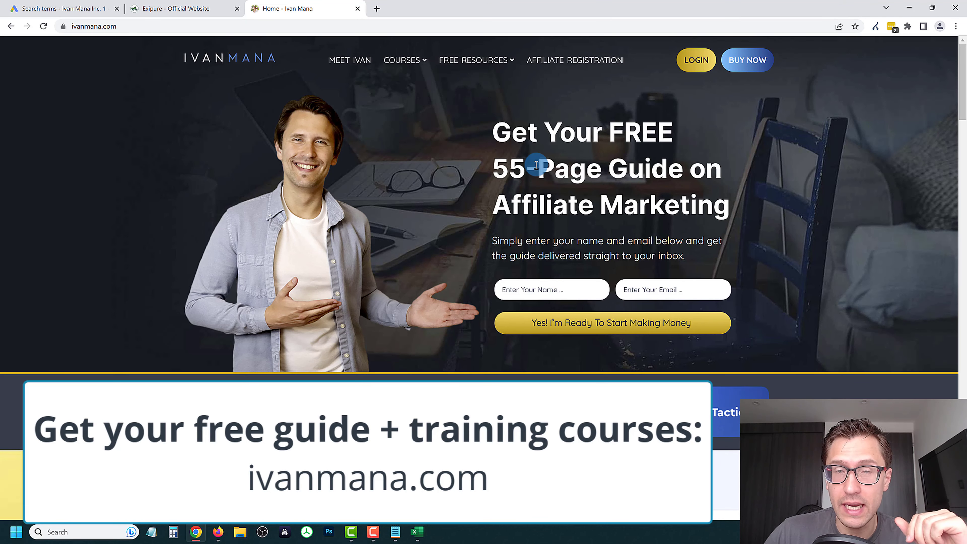
pyautogui.moveTo(410, 61)
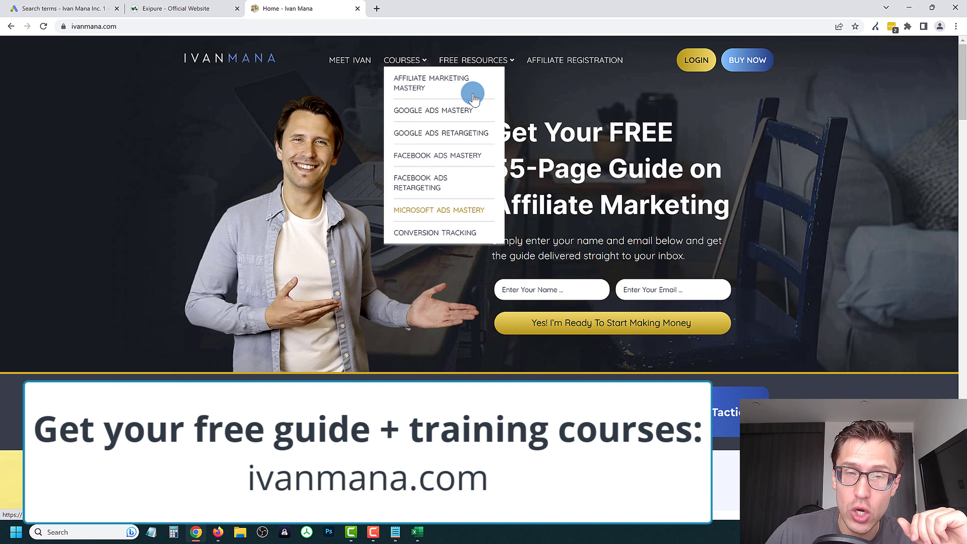